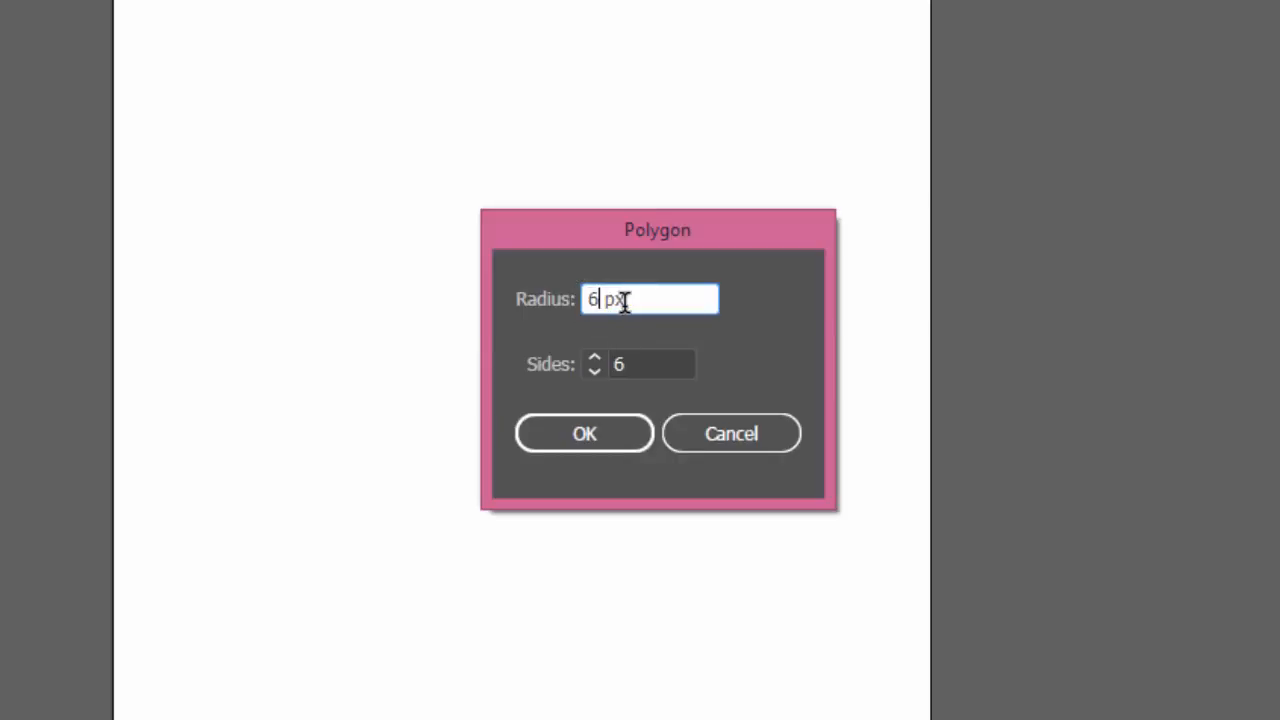
Create a six-sided polygon in the middle of the artboard and deselect it
{"action": "left_click", "coordinate": [584, 434]}
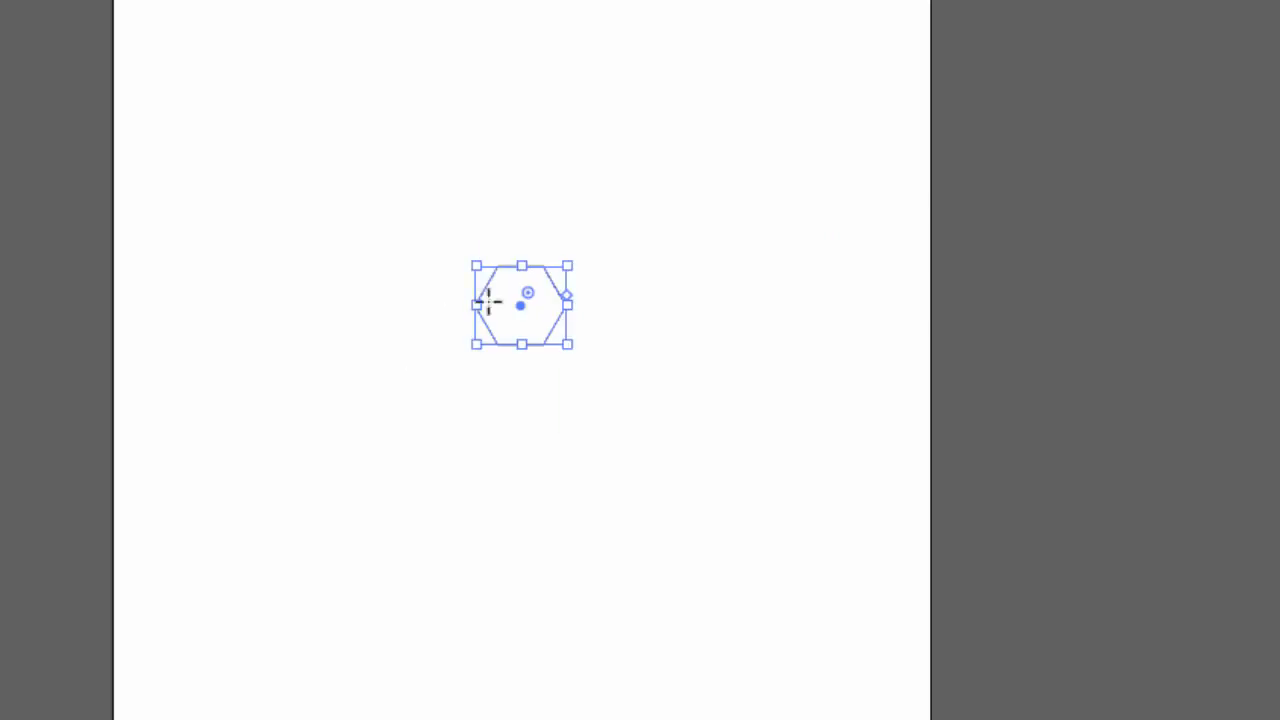
{"action": "left_click", "coordinate": [21, 104]}
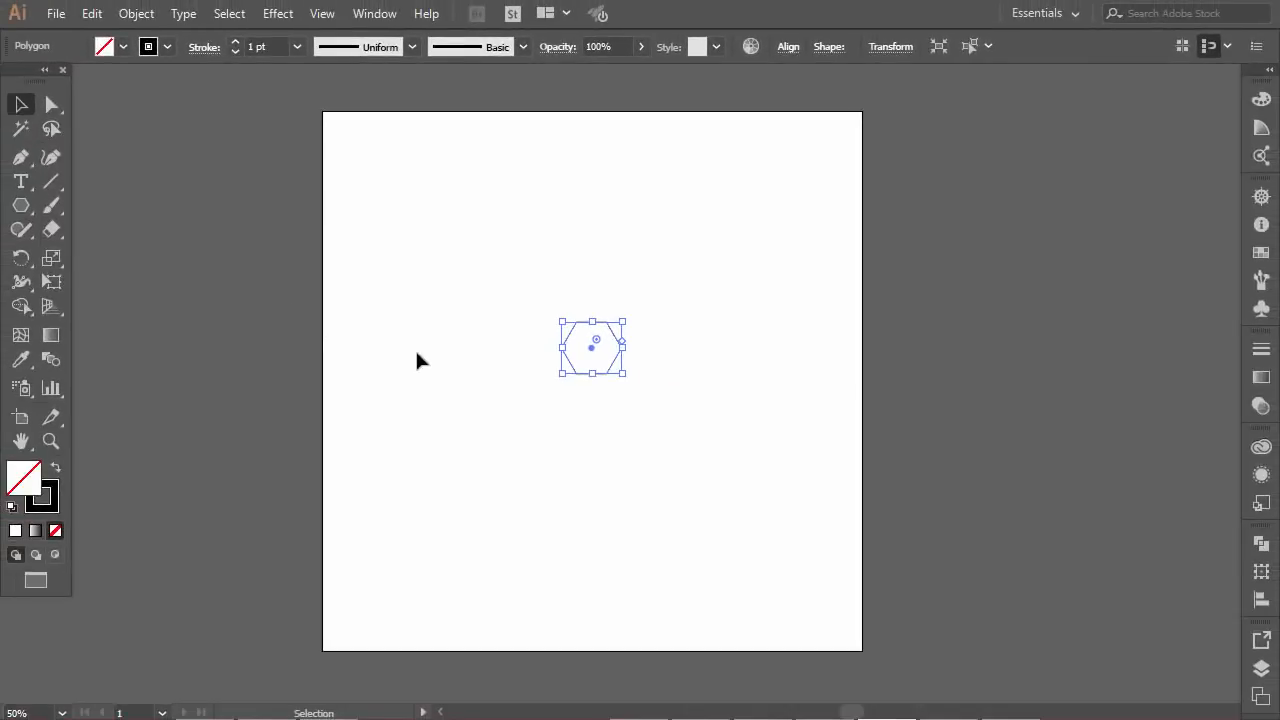
{"action": "left_click", "coordinate": [416, 352]}
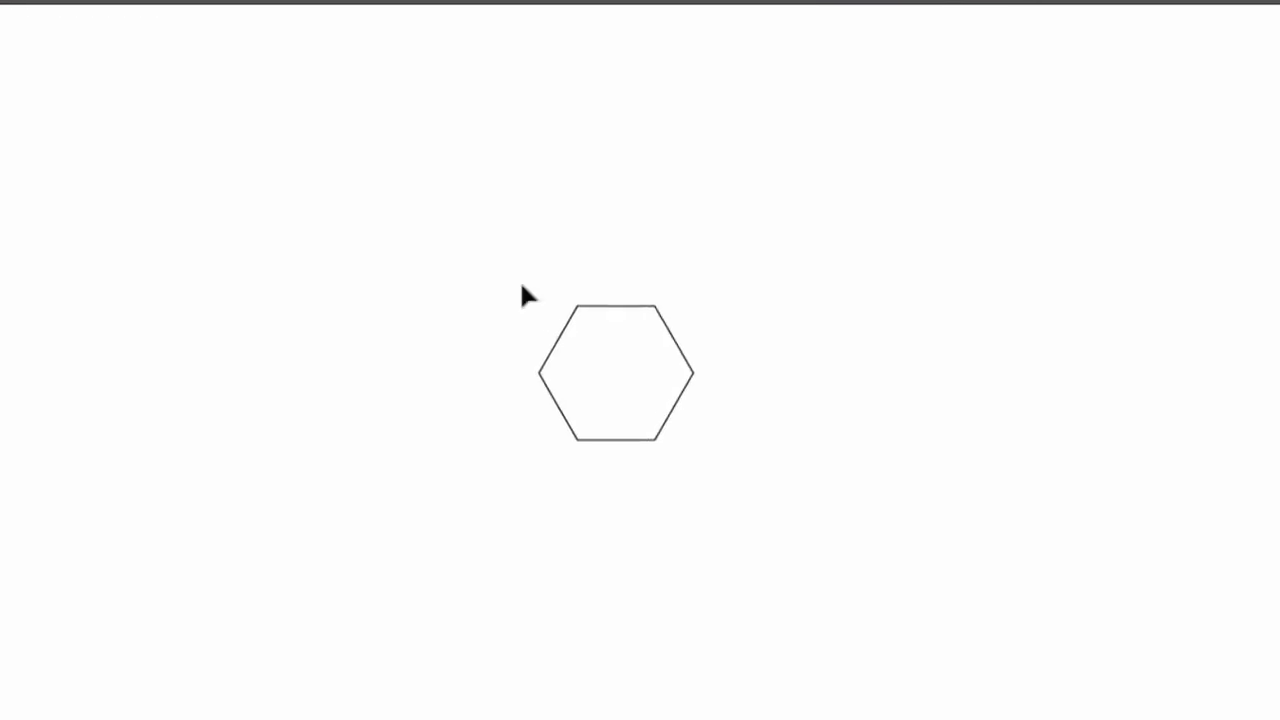
Rotate the hexagon around its center so that one corner points straight up and two sides are vertical
{"action": "left_click_drag", "start_coordinate": [554, 315], "coordinate": [735, 463]}
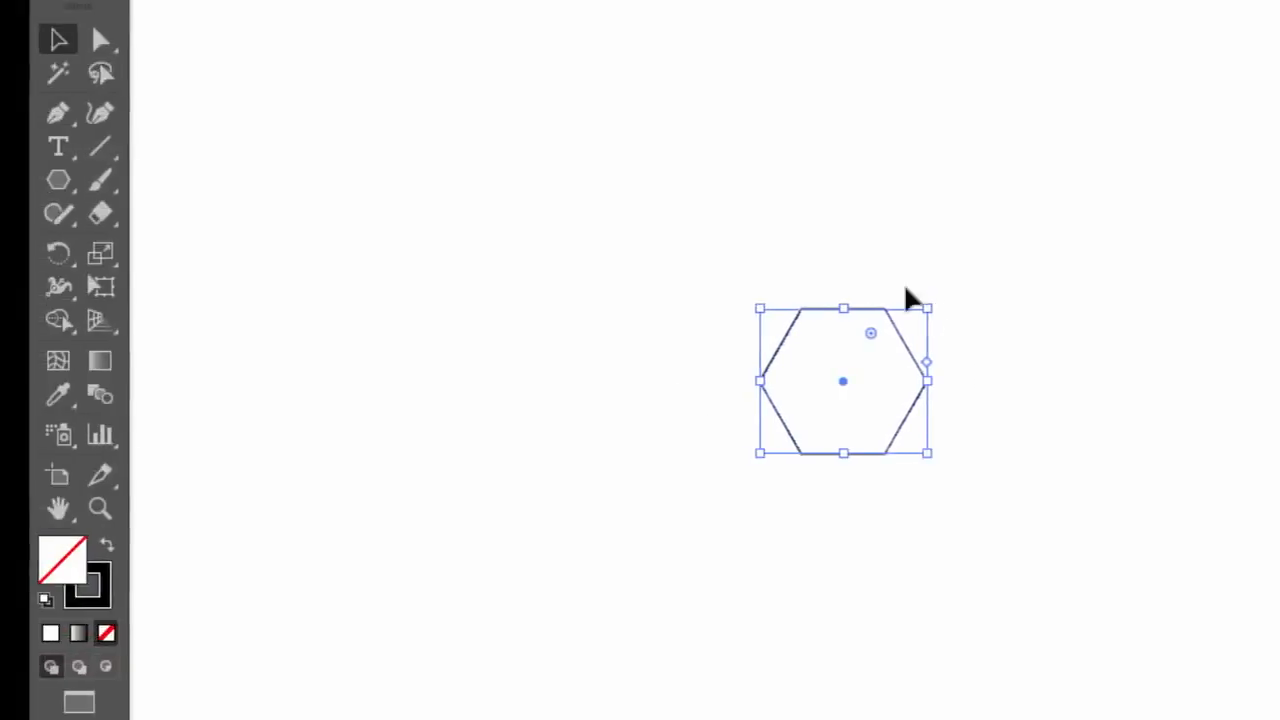
{"action": "left_click", "coordinate": [74, 253]}
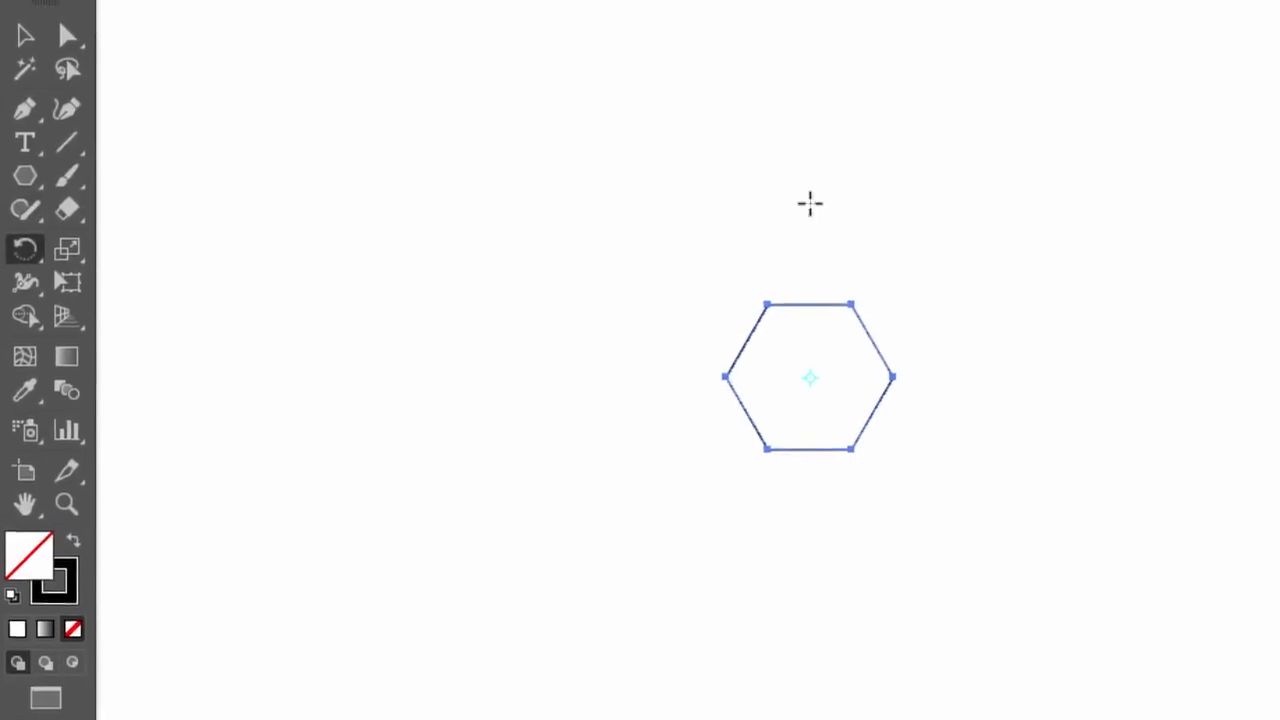
{"action": "left_click_drag", "start_coordinate": [855, 209], "coordinate": [765, 200]}
{"action": "left_click_drag", "start_coordinate": [555, 176], "coordinate": [428, 253]}
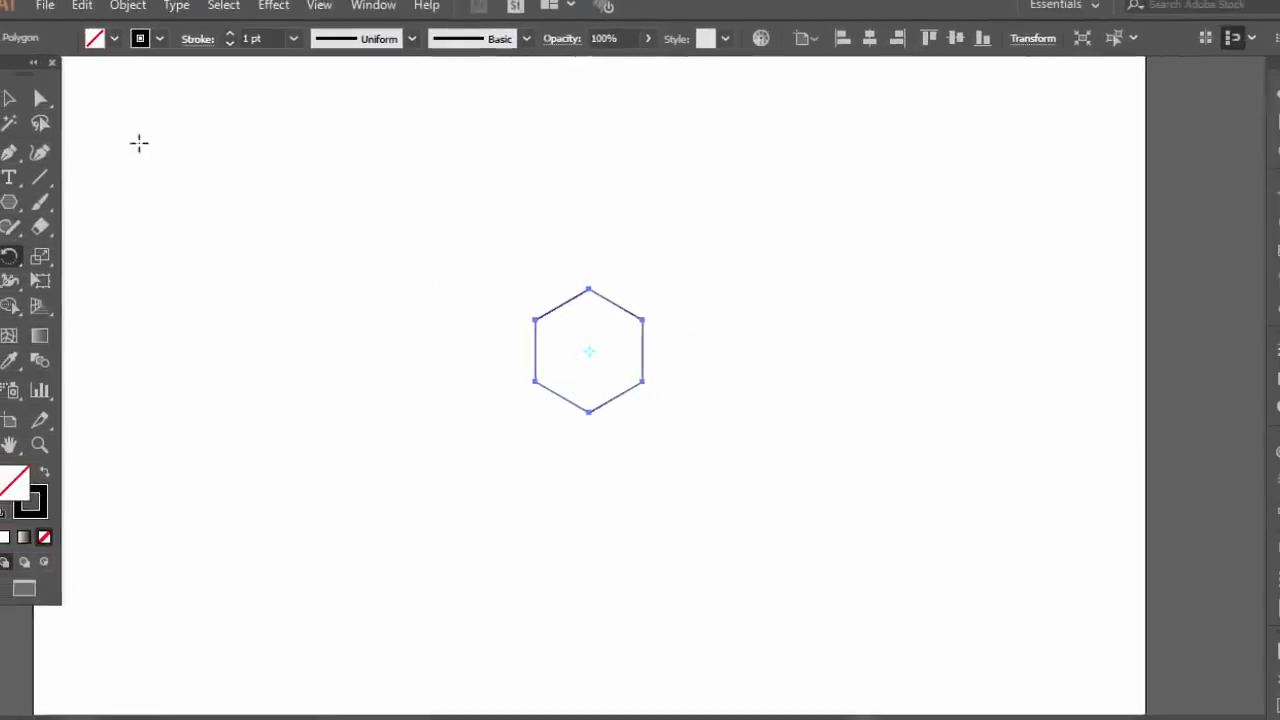
{"action": "left_click", "coordinate": [10, 99]}
{"action": "left_click", "coordinate": [420, 269]}
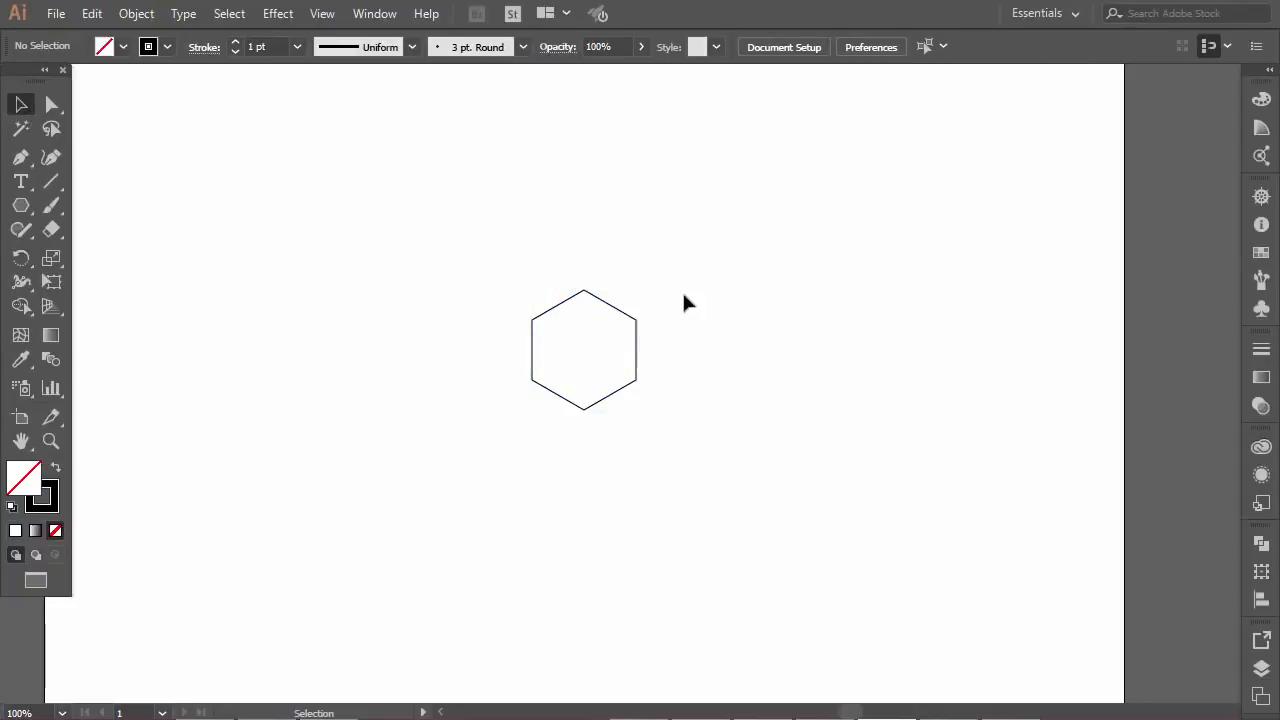
Move the hexagon into the artboard's top-left corner, with its upper point on the top edge
{"action": "scroll", "coordinate": [597, 289], "scroll_direction": "down", "scroll_amount": 1}
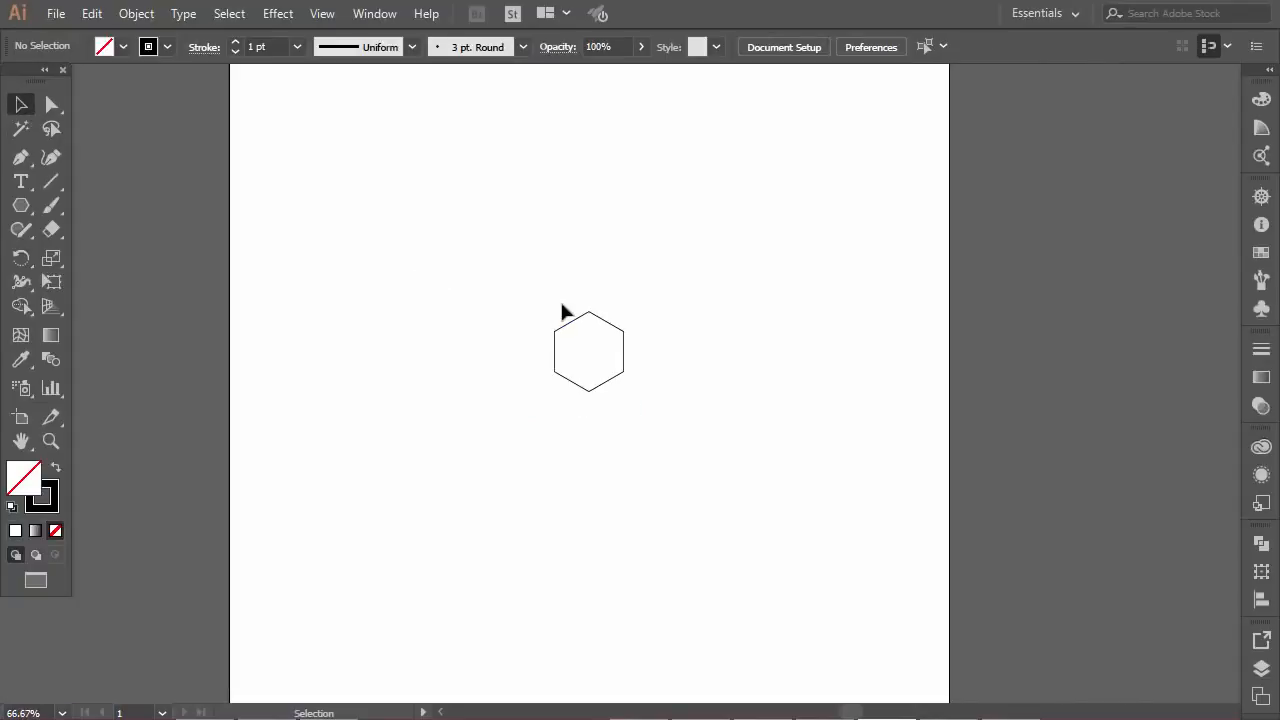
{"action": "scroll", "coordinate": [562, 312], "scroll_direction": "up", "scroll_amount": 1}
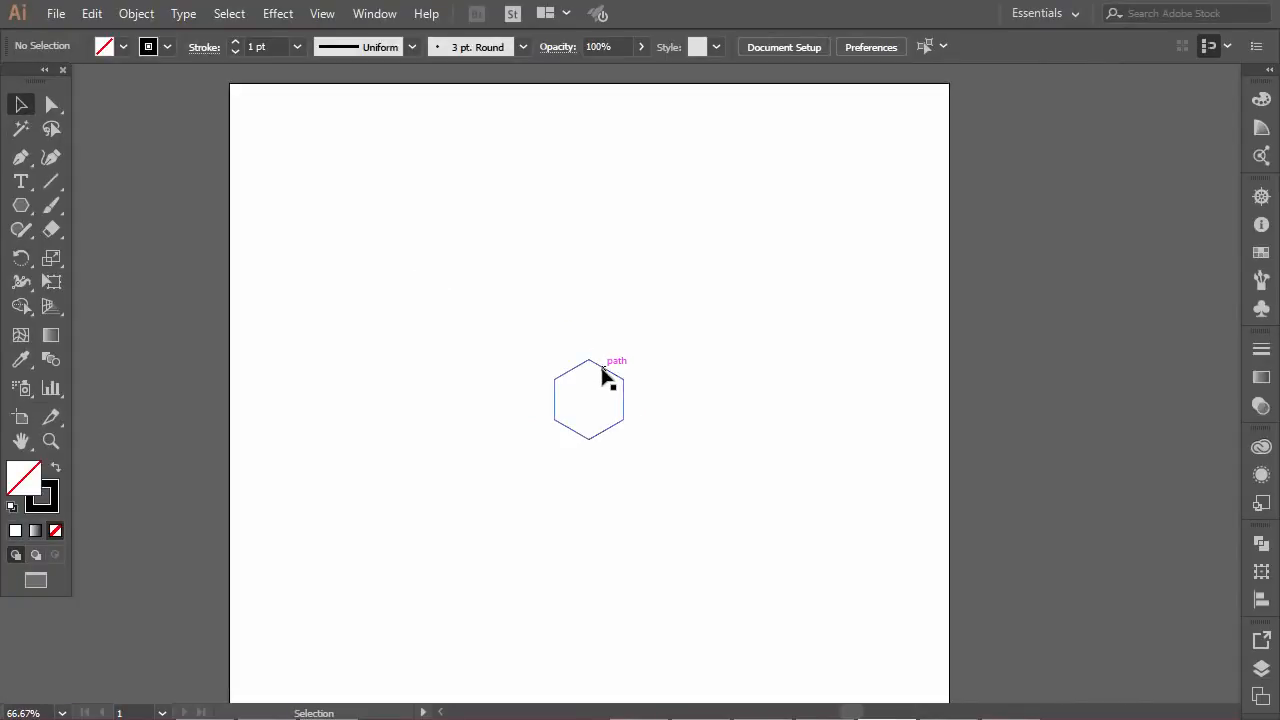
{"action": "left_click", "coordinate": [605, 376]}
{"action": "left_click_drag", "start_coordinate": [600, 374], "coordinate": [345, 183]}
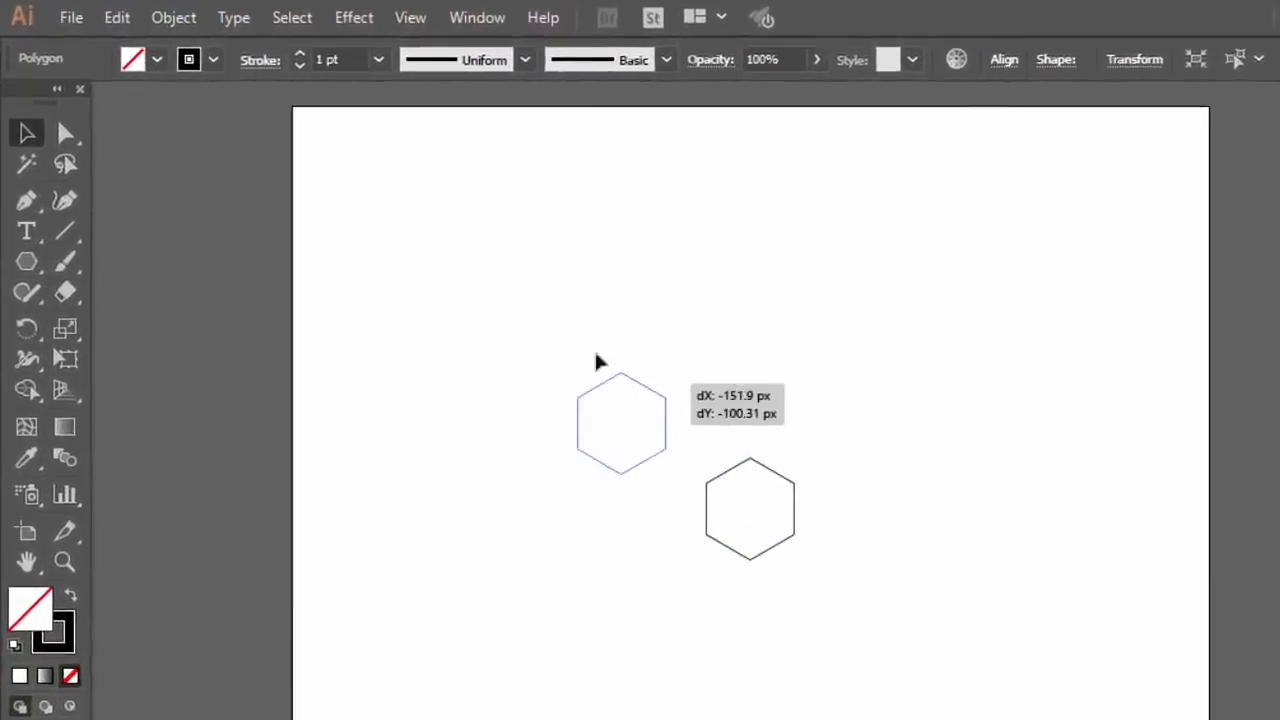
{"action": "left_click_drag", "start_coordinate": [501, 260], "coordinate": [407, 138]}
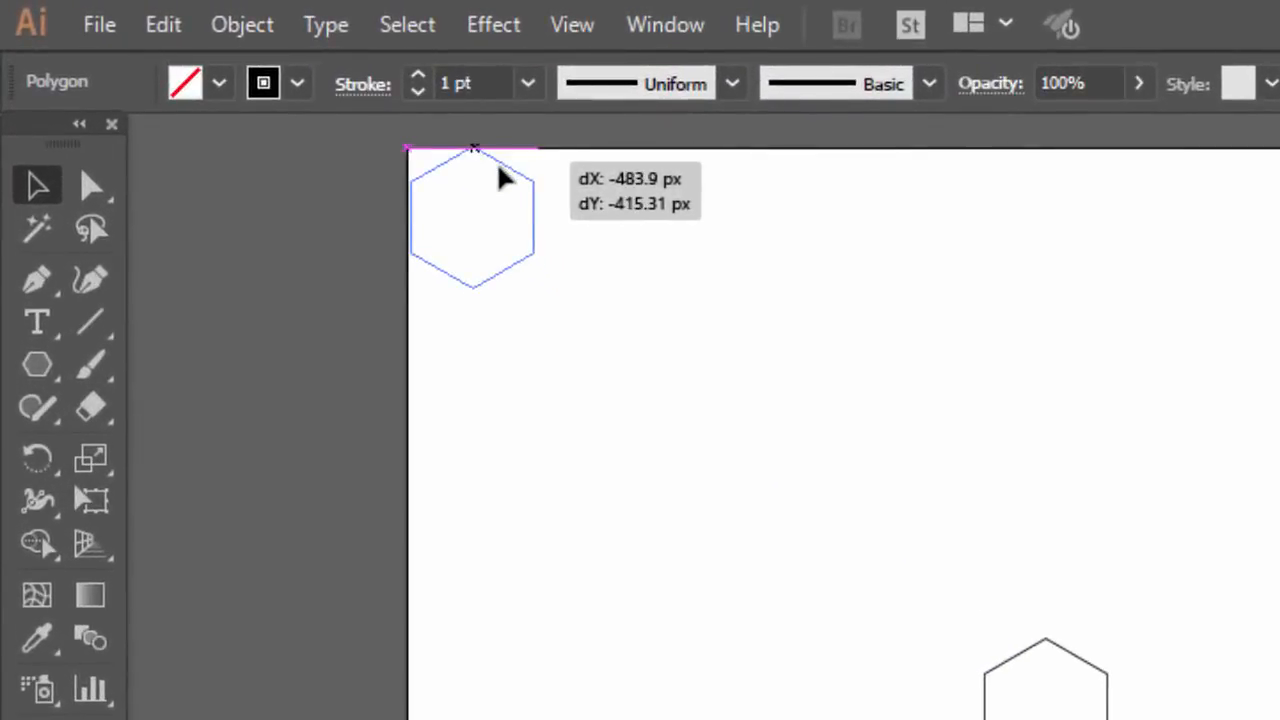
{"action": "left_click_drag", "start_coordinate": [499, 172], "coordinate": [499, 172]}
{"action": "left_click", "coordinate": [590, 228]}
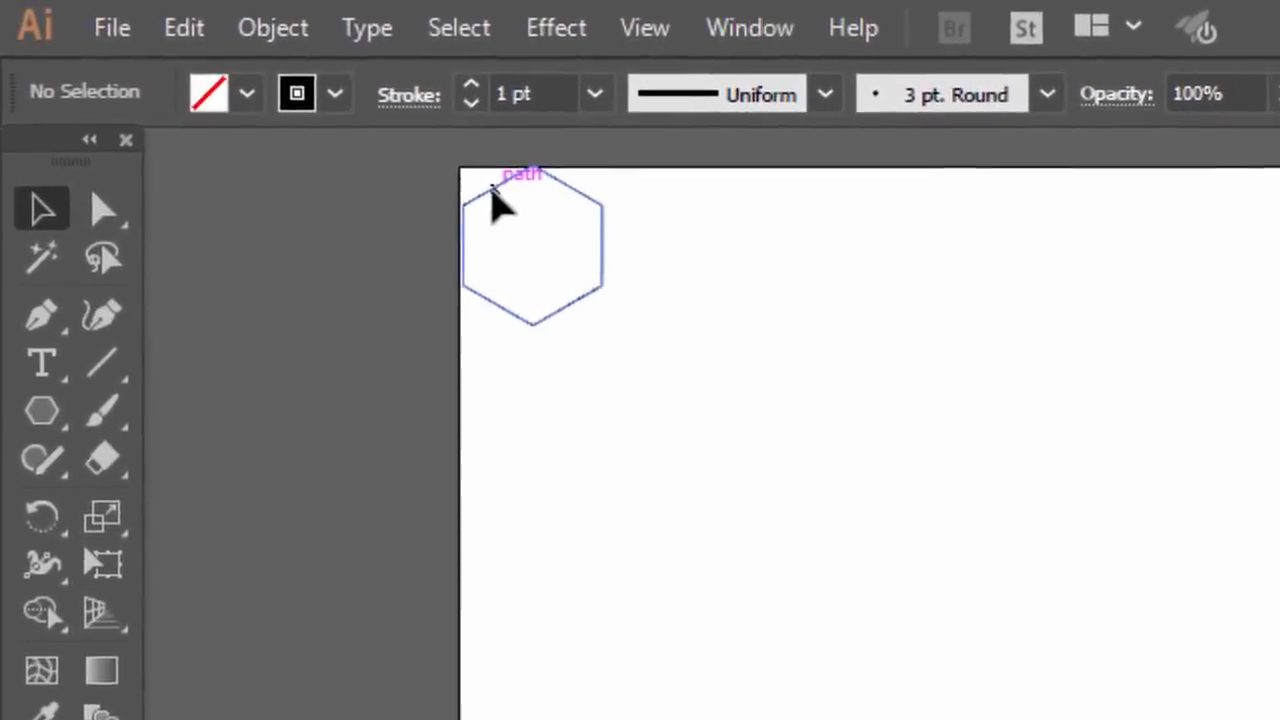
Fine-tune the hexagon's position so its left side and upper point sit exactly on the artboard's left and top edges
{"action": "left_click", "coordinate": [492, 195]}
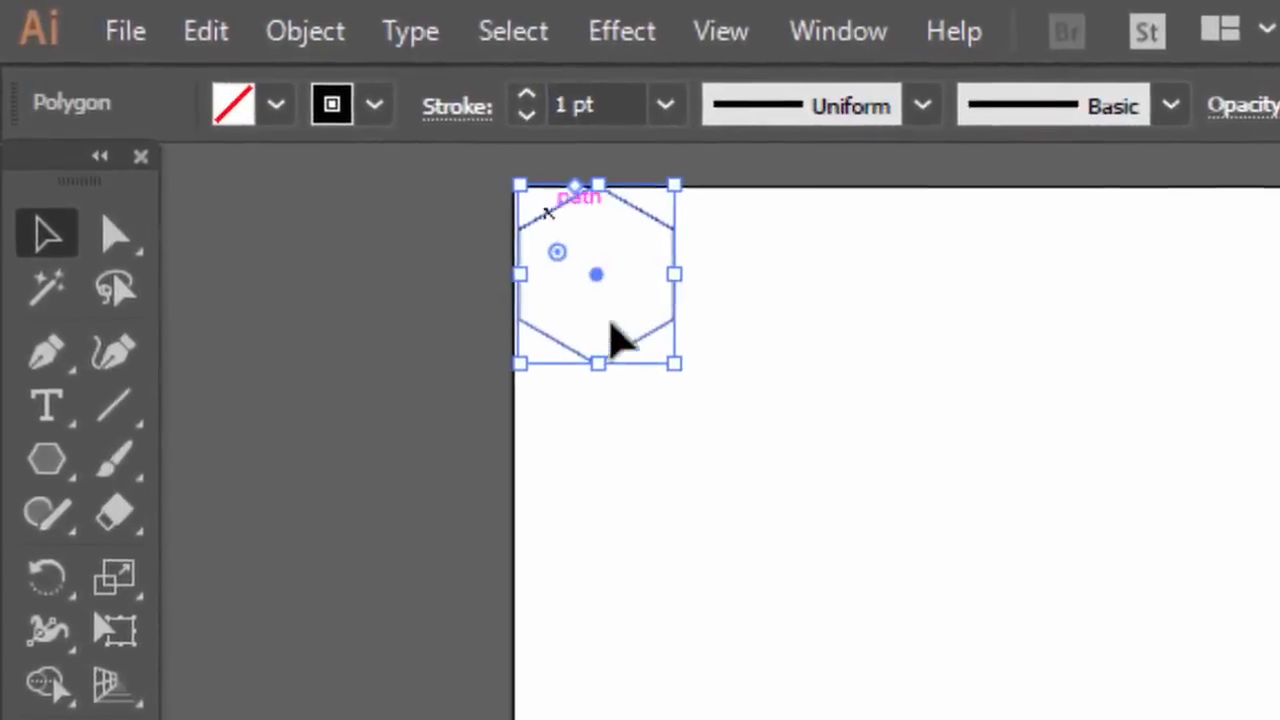
{"action": "scroll", "coordinate": [608, 248], "scroll_direction": "up", "scroll_amount": 1}
{"action": "scroll", "coordinate": [590, 260], "scroll_direction": "up", "scroll_amount": 4}
{"action": "scroll", "coordinate": [518, 402], "scroll_direction": "up", "scroll_amount": 3}
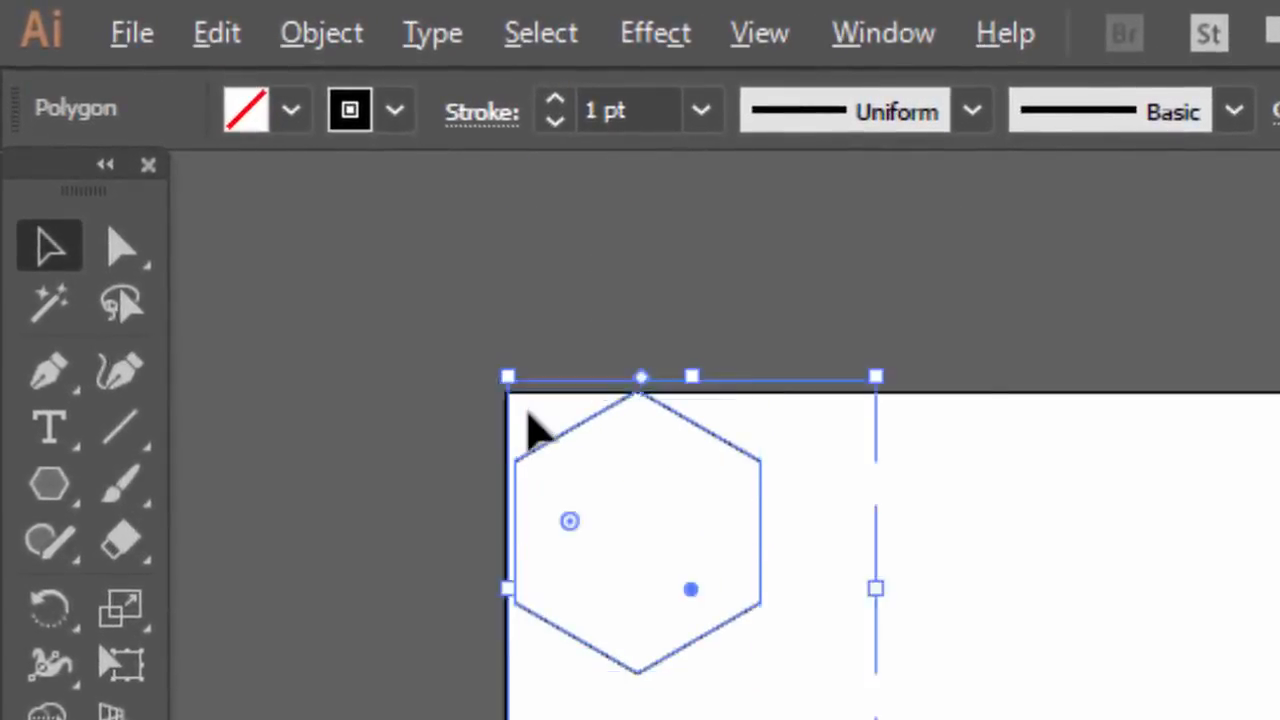
{"action": "left_click_drag", "start_coordinate": [520, 508], "coordinate": [492, 508]}
{"action": "left_click", "coordinate": [910, 296]}
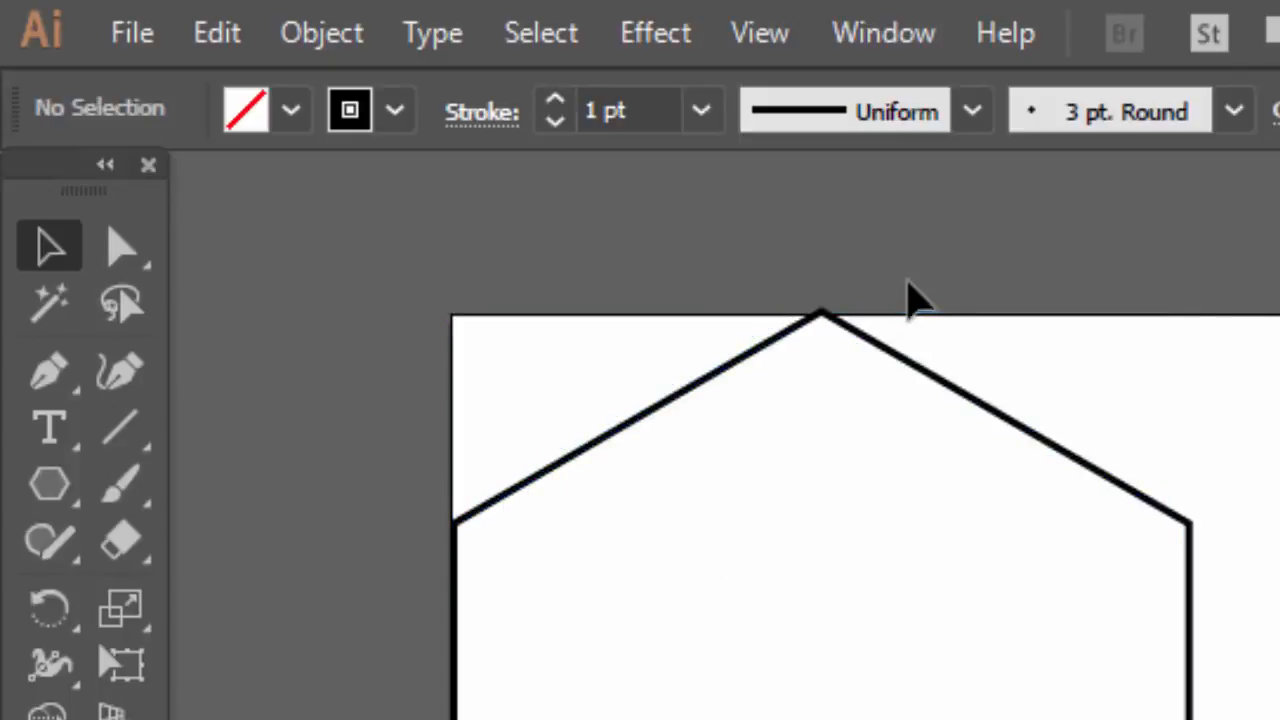
{"action": "left_click_drag", "start_coordinate": [878, 345], "coordinate": [873, 355]}
{"action": "left_click_drag", "start_coordinate": [714, 293], "coordinate": [714, 290]}
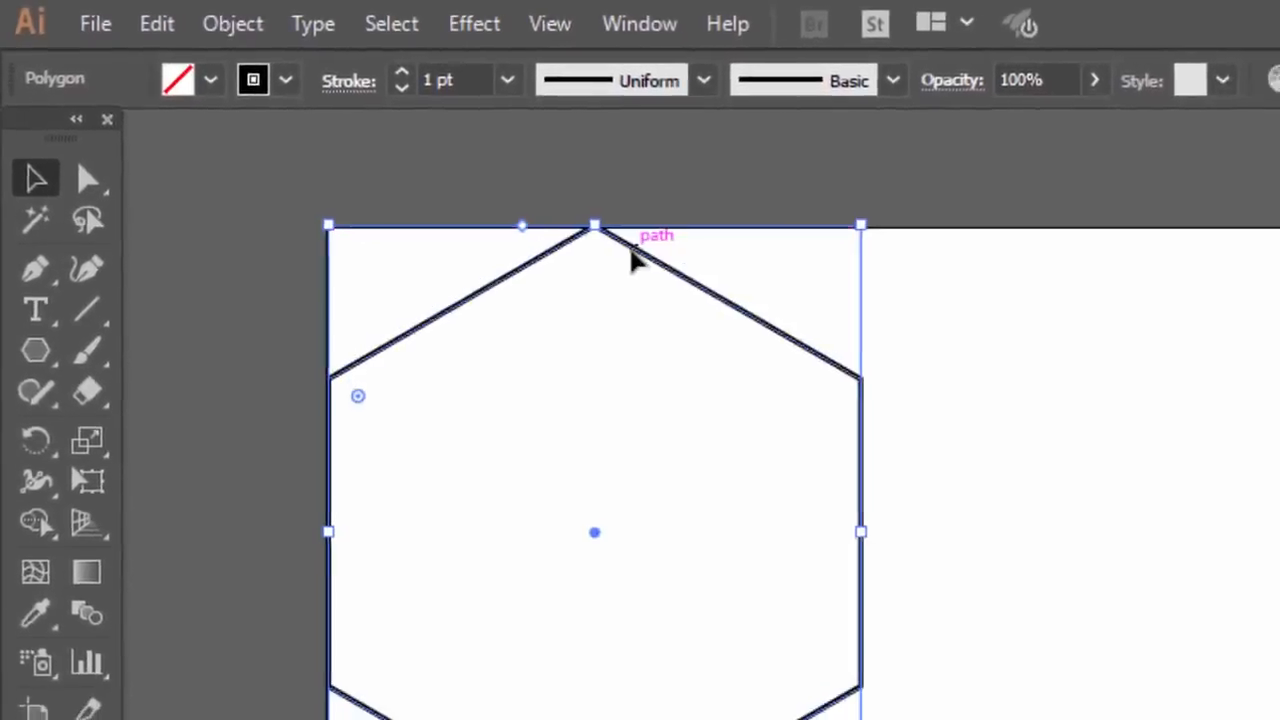
{"action": "left_click", "coordinate": [416, 491]}
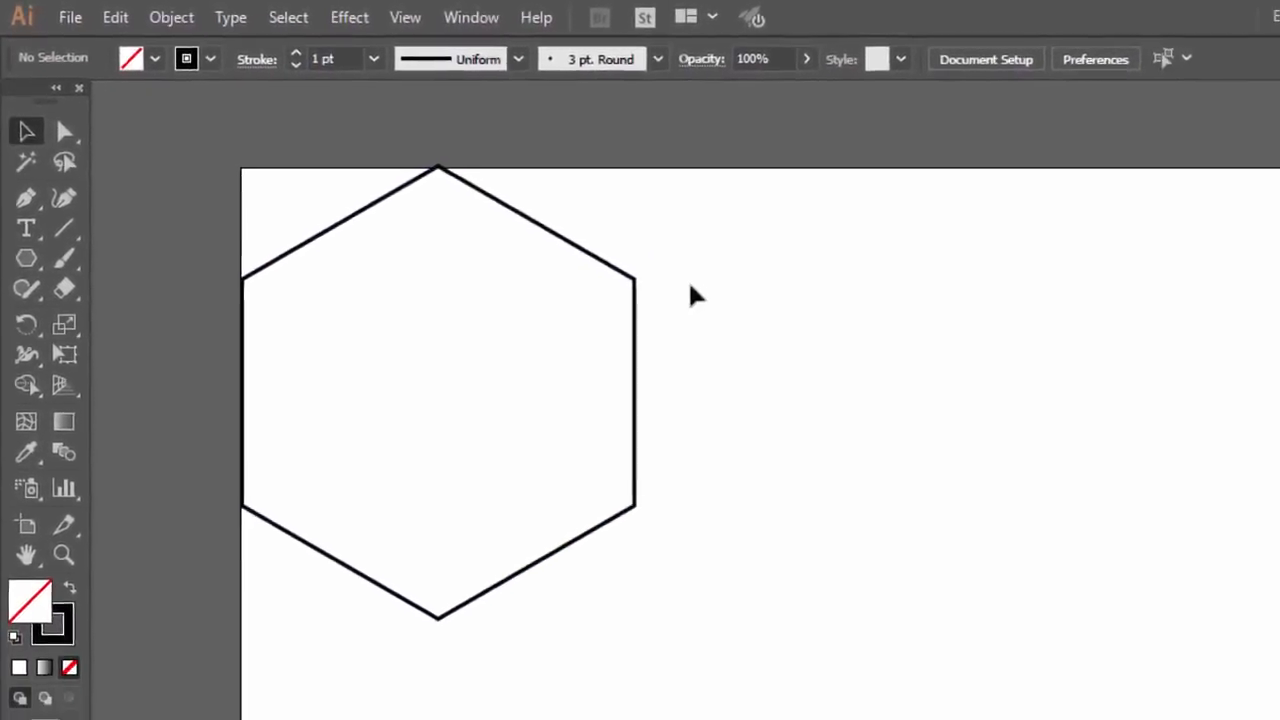
Check that Smart Guides are turned on
{"action": "scroll", "coordinate": [1105, 371], "scroll_direction": "down", "scroll_amount": 2}
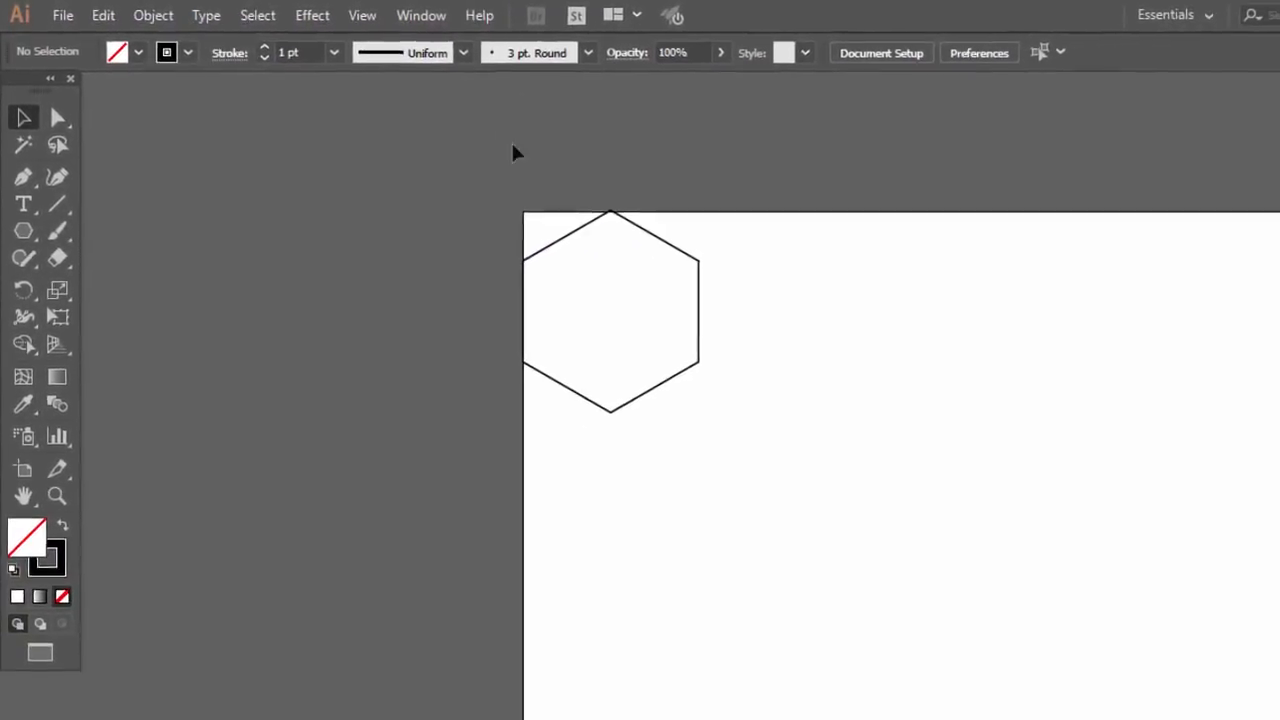
{"action": "scroll", "coordinate": [1122, 329], "scroll_direction": "down", "scroll_amount": 2}
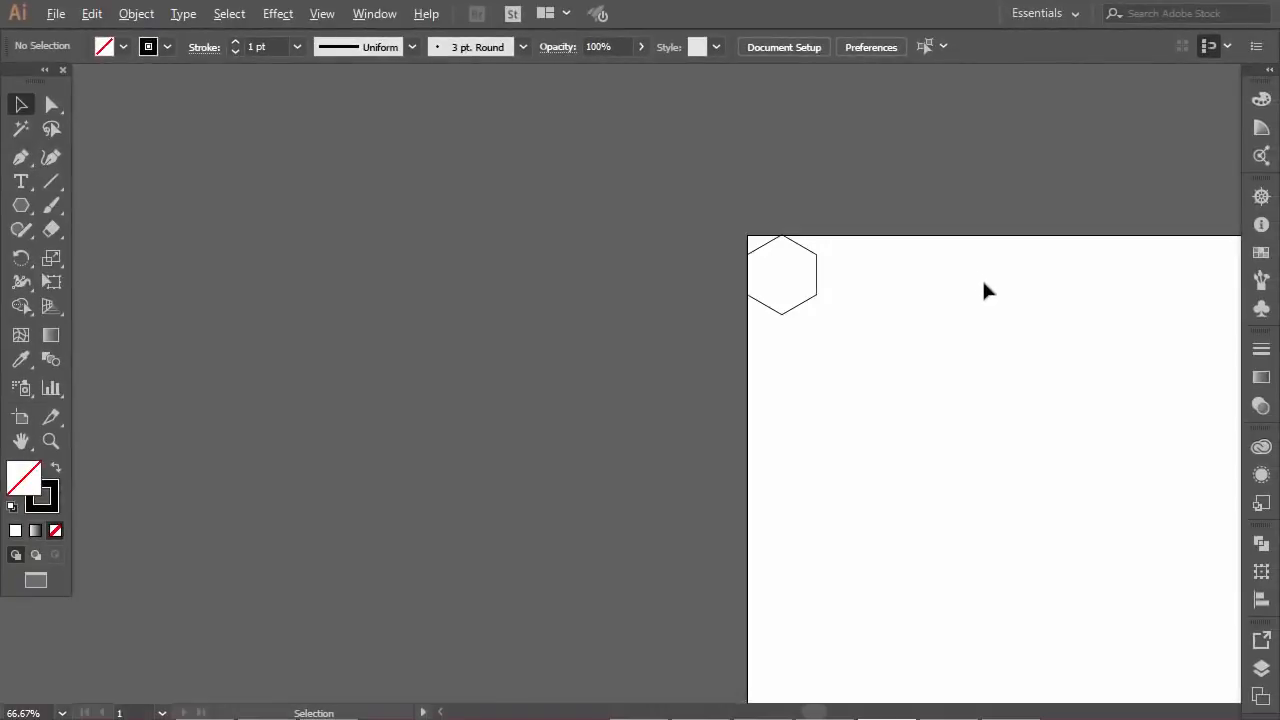
{"action": "scroll", "coordinate": [985, 290], "scroll_direction": "left", "scroll_amount": 2}
{"action": "scroll", "coordinate": [1010, 305], "scroll_direction": "right", "scroll_amount": 6}
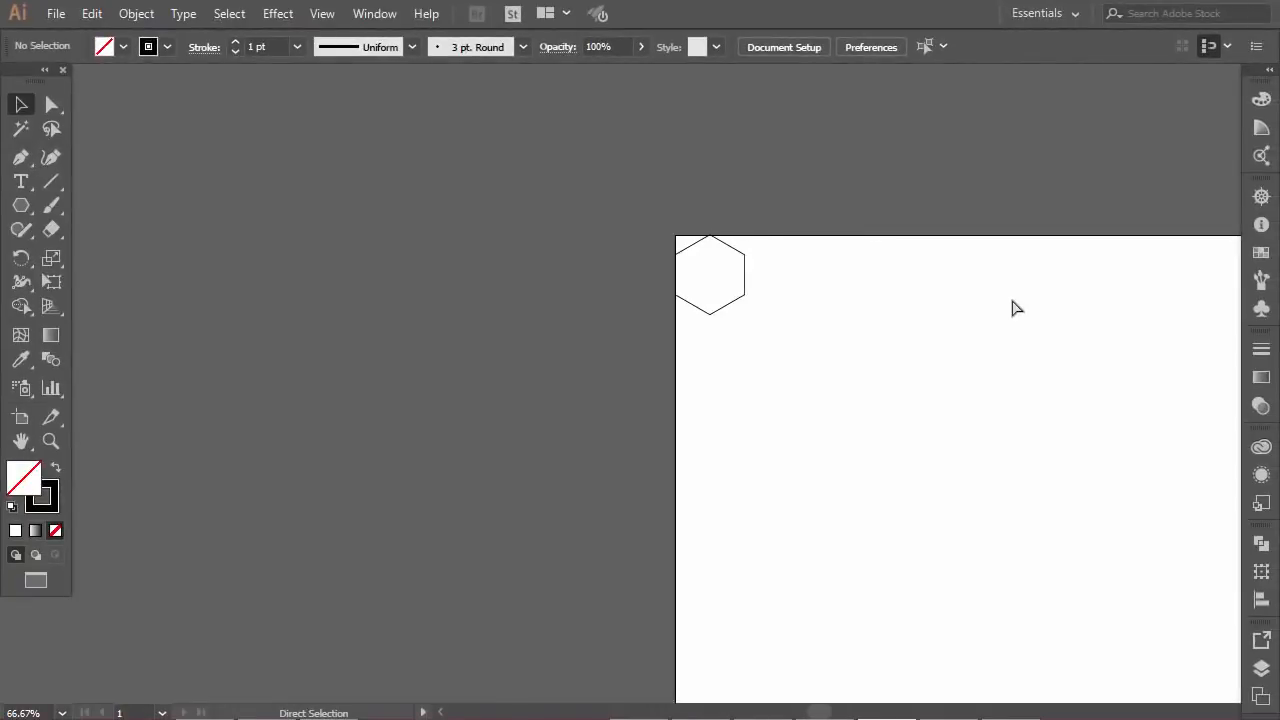
{"action": "scroll", "coordinate": [831, 297], "scroll_direction": "right", "scroll_amount": 2}
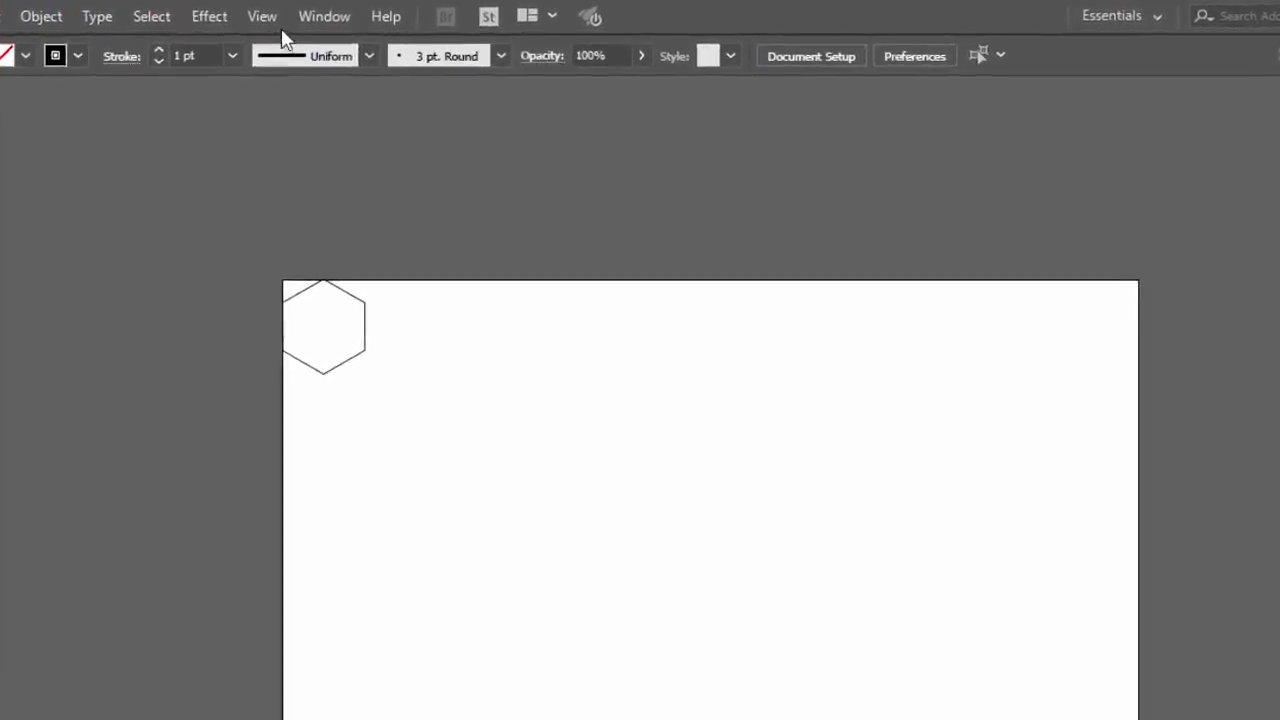
{"action": "left_click", "coordinate": [322, 13]}
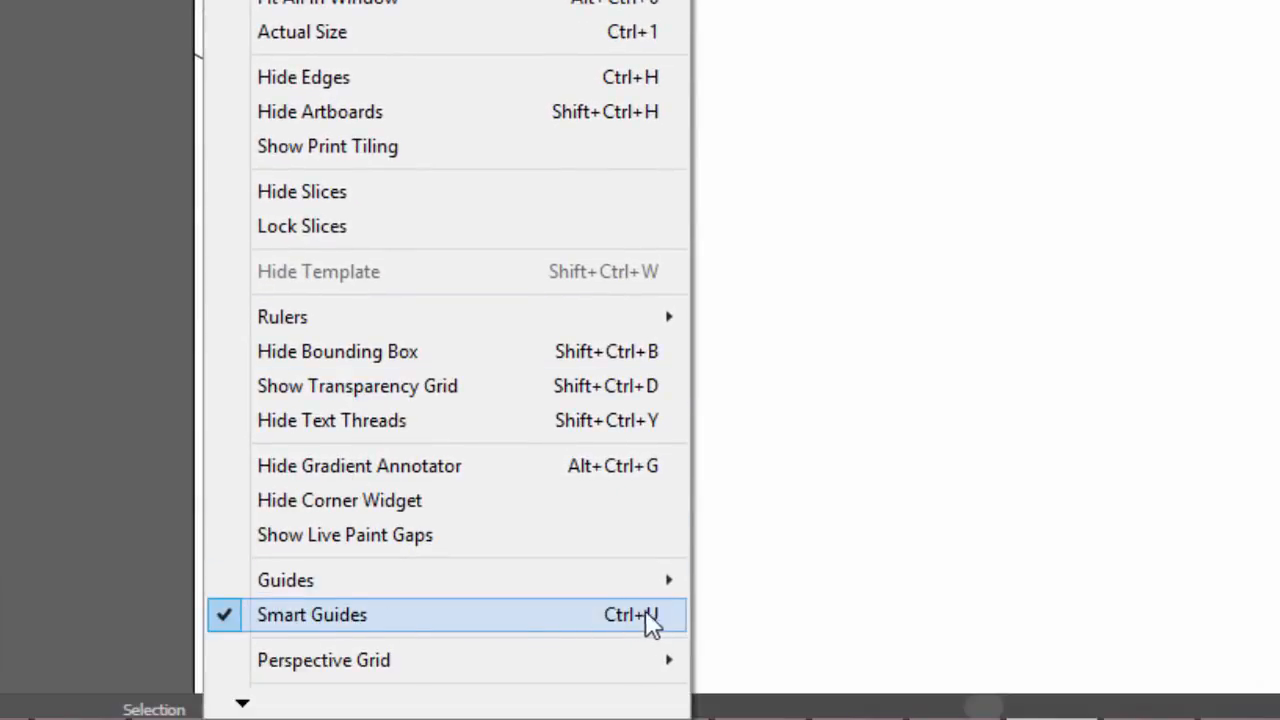
{"action": "left_click", "coordinate": [870, 283]}
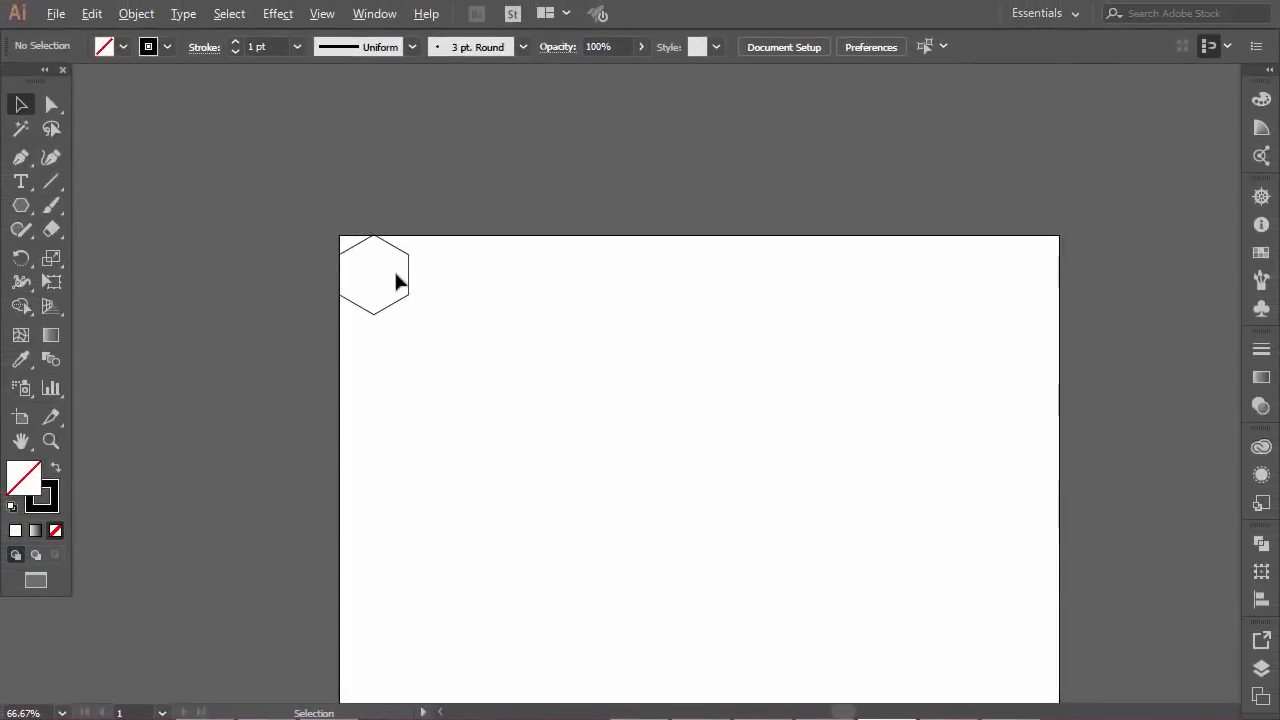
Duplicate the hexagon horizontally to its right so the two share a vertical side
{"action": "scroll", "coordinate": [396, 282], "scroll_direction": "up", "scroll_amount": 3}
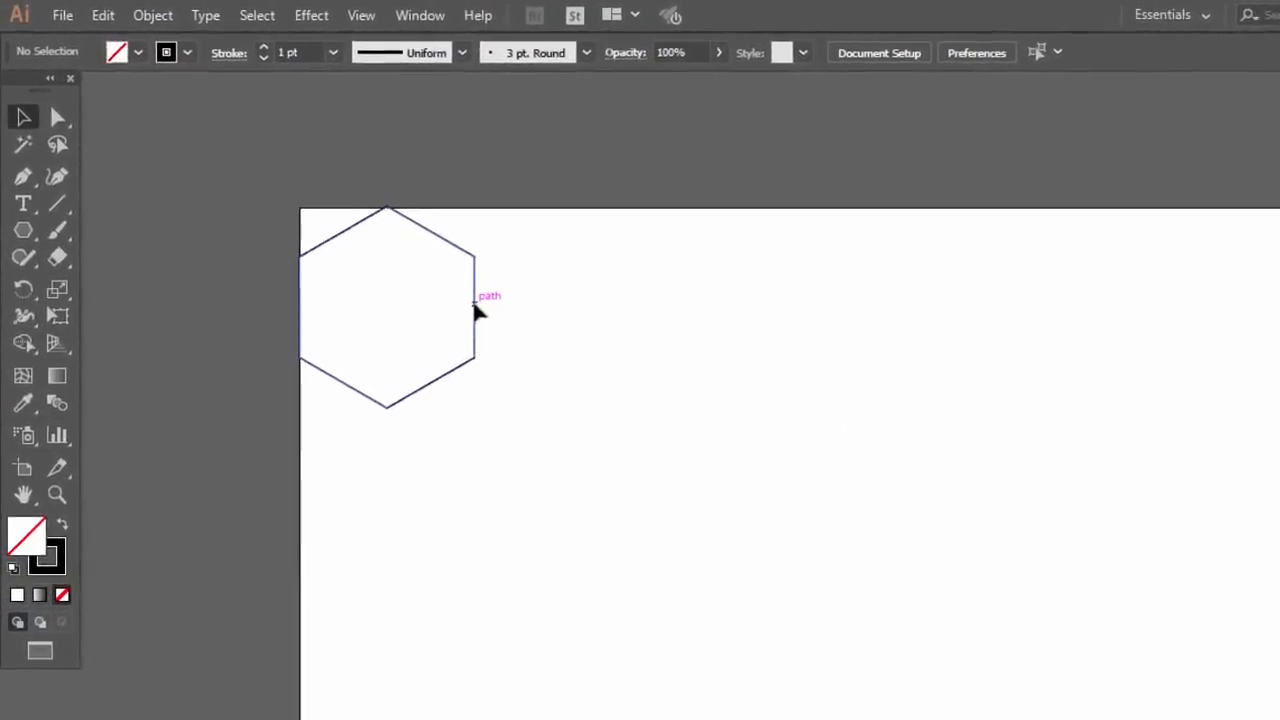
{"action": "left_click_drag", "start_coordinate": [475, 313], "coordinate": [641, 315]}
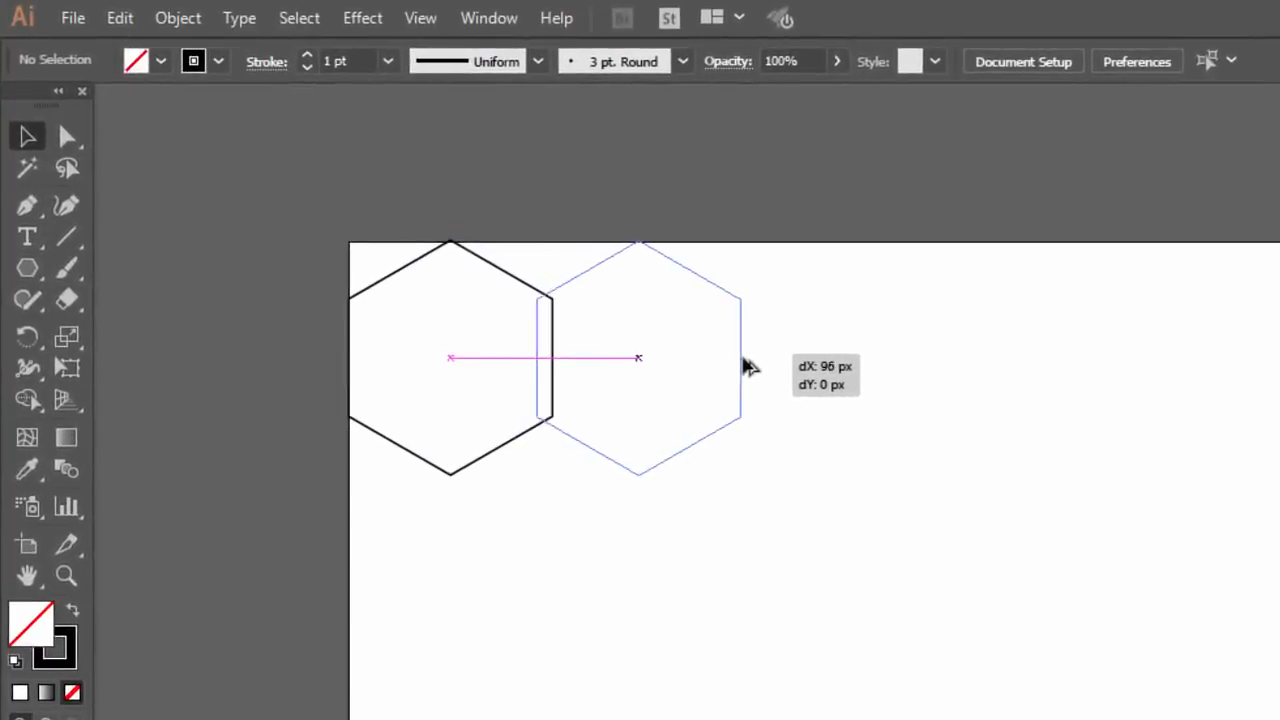
{"action": "left_click_drag", "start_coordinate": [744, 361], "coordinate": [756, 364]}
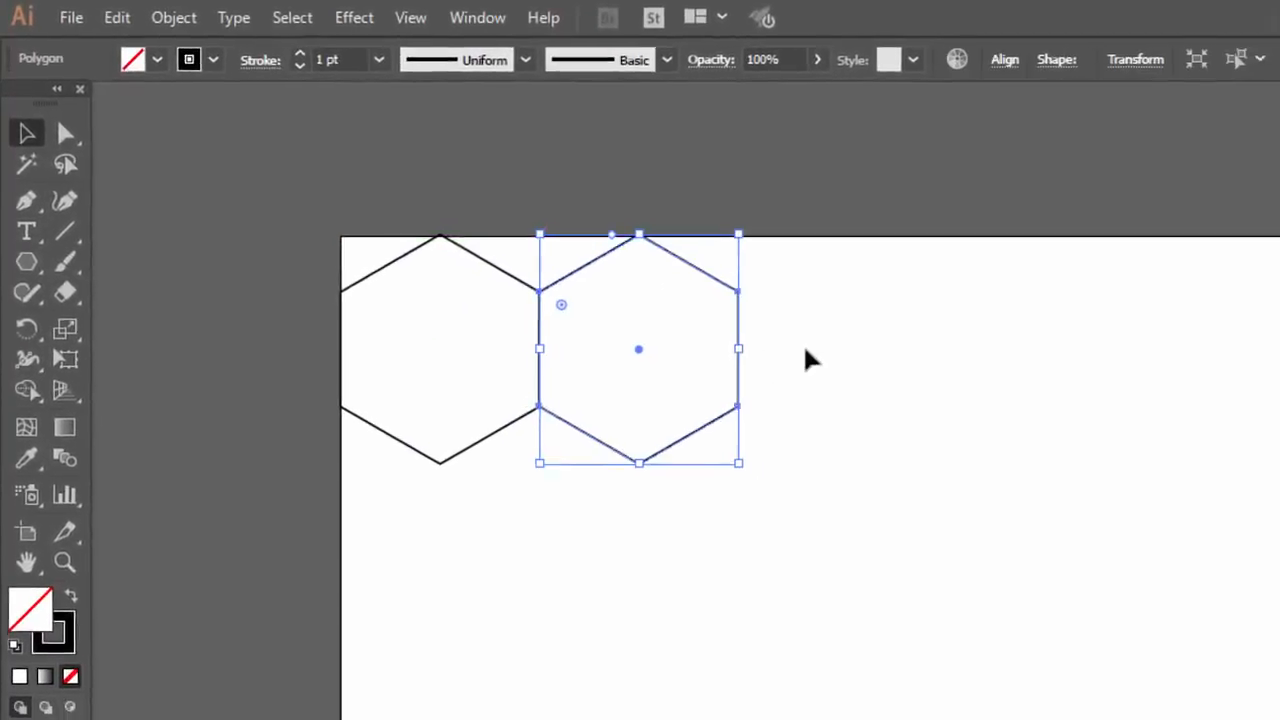
Repeat the horizontal duplication until a row of eleven hexagons spans the full width of the artboard
{"action": "scroll", "coordinate": [884, 334], "scroll_direction": "down", "scroll_amount": 1}
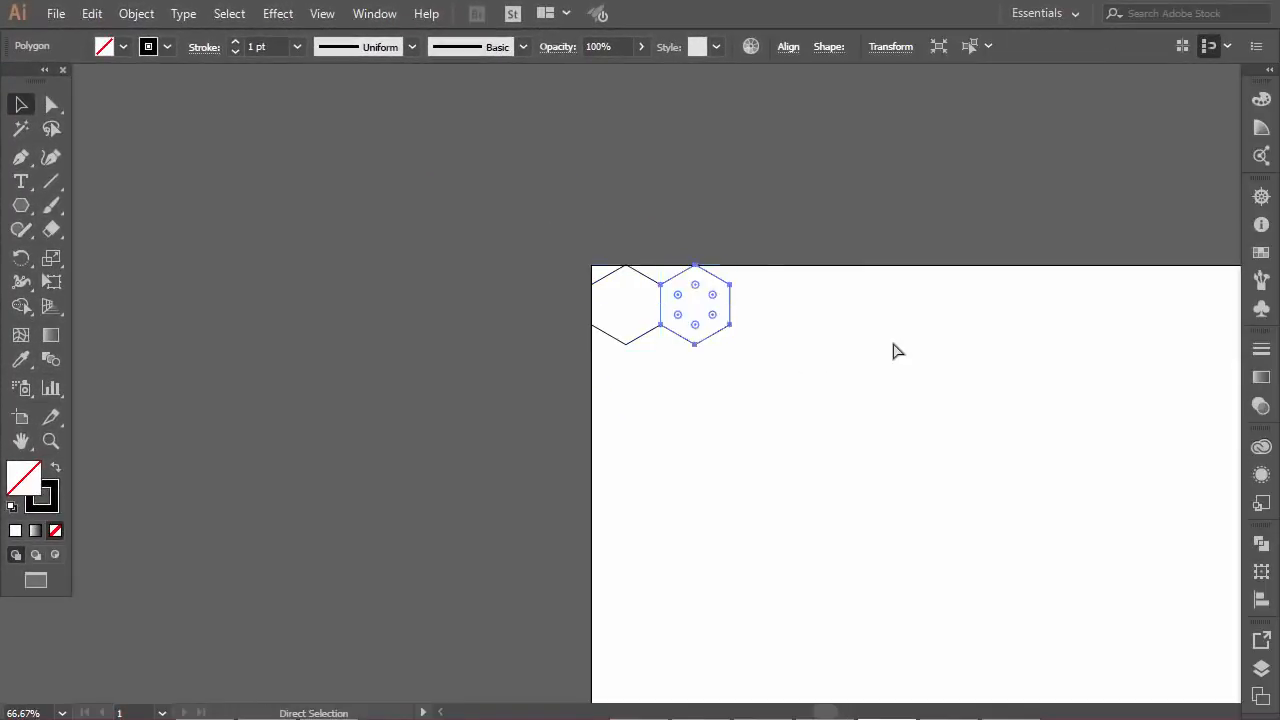
{"action": "scroll", "coordinate": [896, 347], "scroll_direction": "right", "scroll_amount": 7}
{"action": "scroll", "coordinate": [897, 357], "scroll_direction": "right", "scroll_amount": 3}
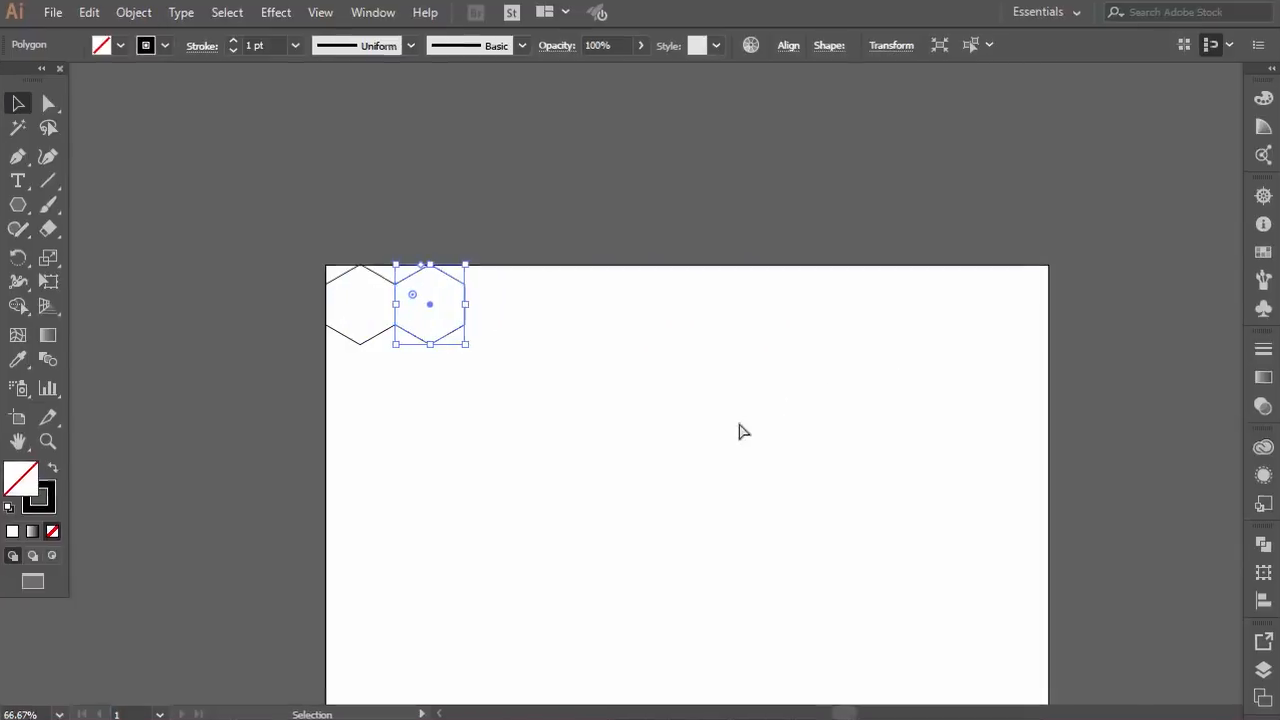
{"action": "key", "text": "ctrl+d"}
{"action": "key", "text": "ctrl+d"}
{"action": "key", "text": "ctrl+d"}
{"action": "key", "text": "ctrl+d"}
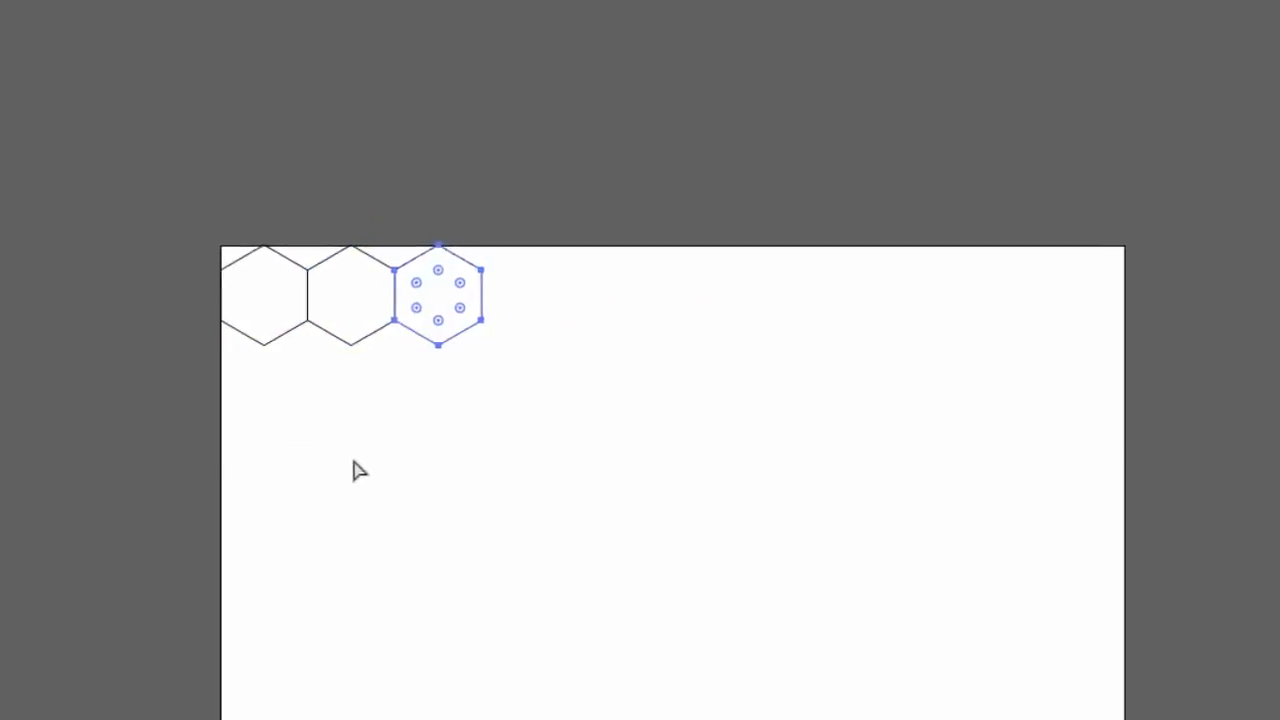
{"action": "key", "text": "ctrl+d"}
{"action": "key", "text": "ctrl+d"}
{"action": "key", "text": "ctrl+d"}
{"action": "key", "text": "ctrl+d"}
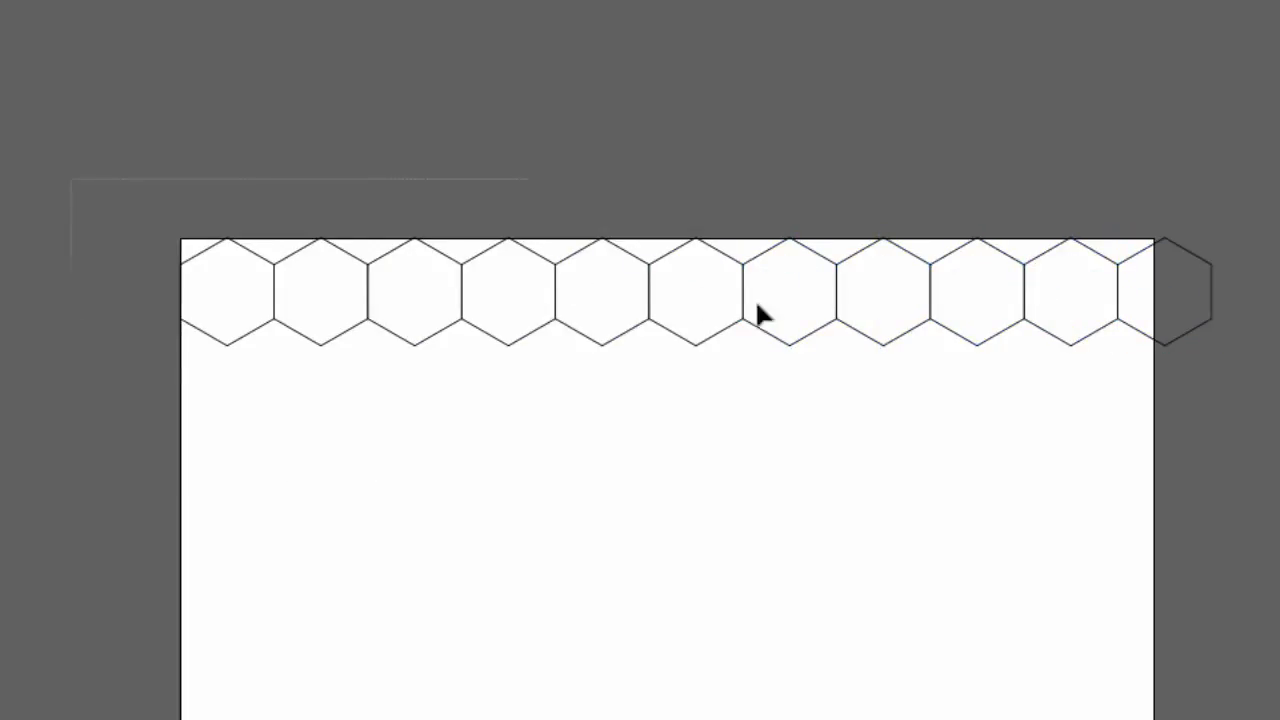
Duplicate the whole hexagon row downward, offset half a hexagon to the left so it nests against the first row
{"action": "left_click_drag", "start_coordinate": [757, 306], "coordinate": [1237, 371]}
{"action": "scroll", "coordinate": [847, 350], "scroll_direction": "up", "scroll_amount": 2}
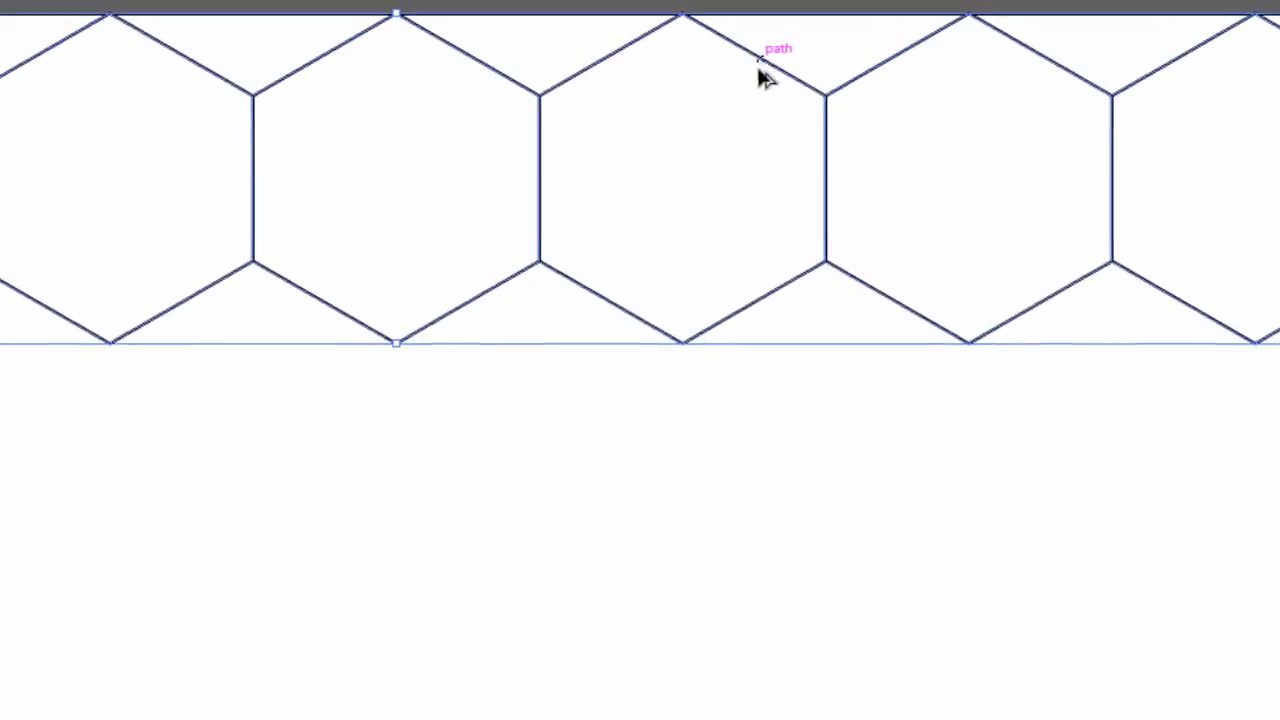
{"action": "left_click_drag", "start_coordinate": [751, 77], "coordinate": [648, 352]}
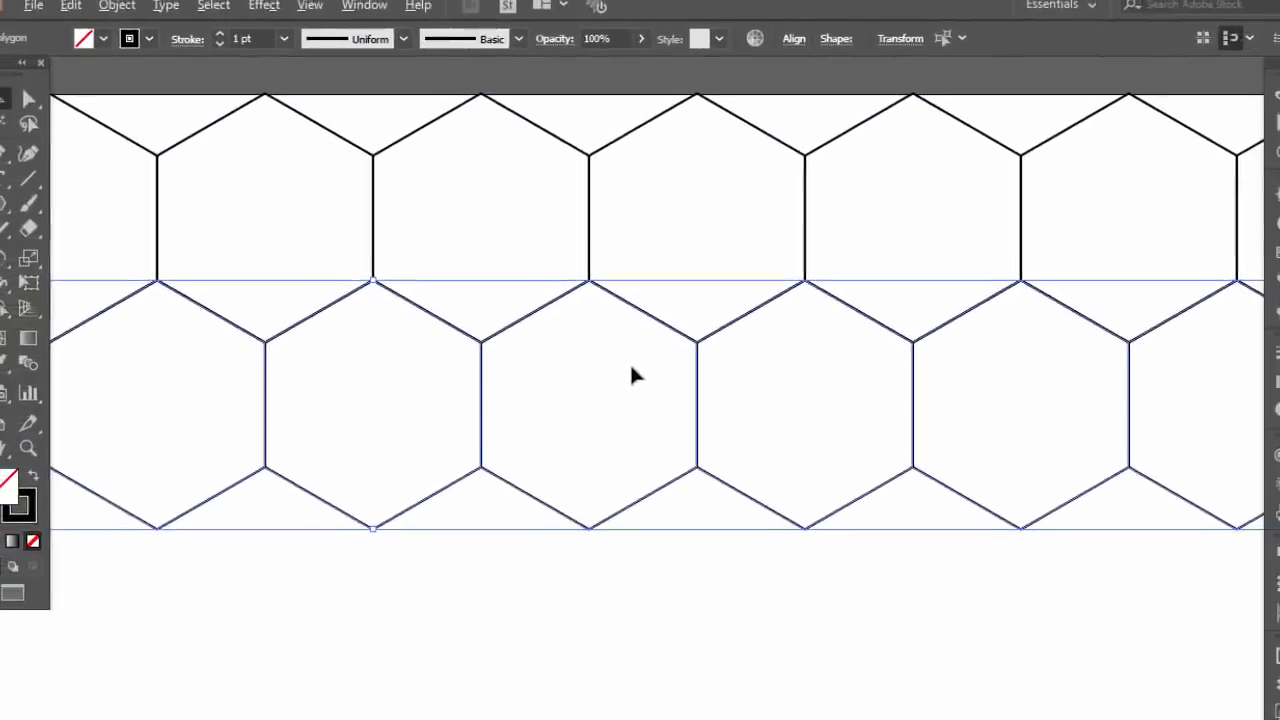
{"action": "scroll", "coordinate": [630, 369], "scroll_direction": "down", "scroll_amount": 3}
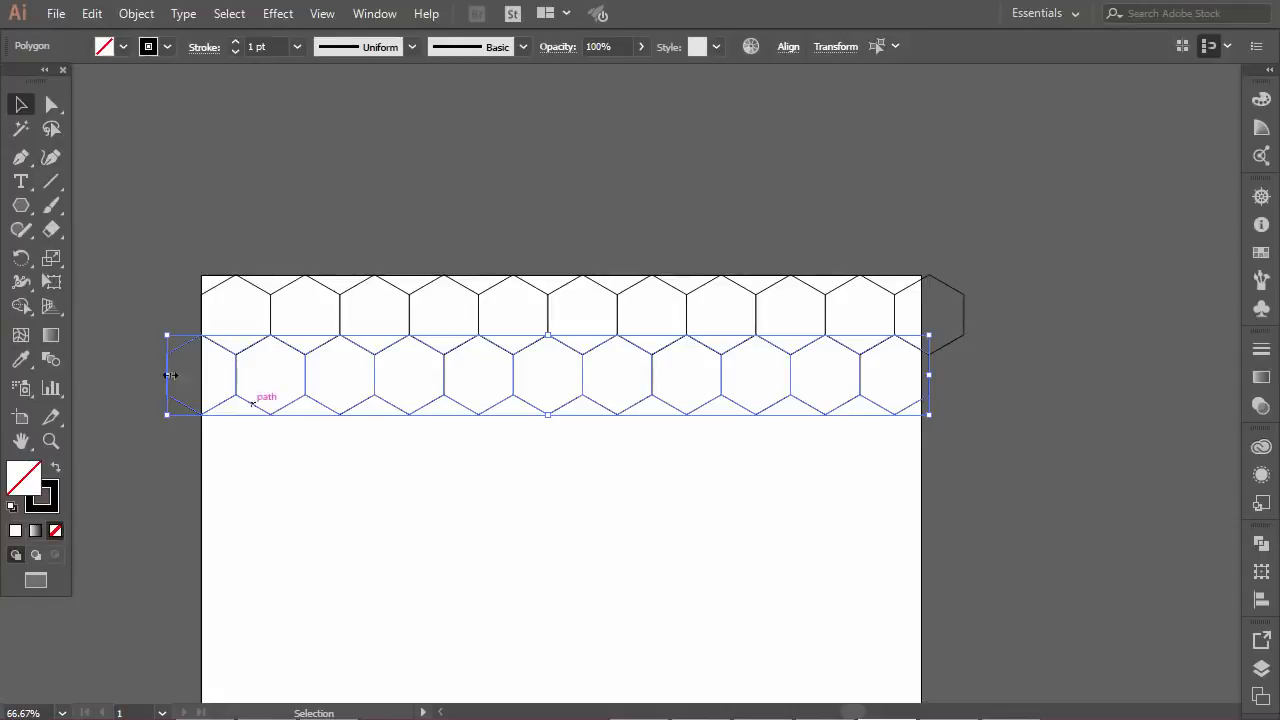
{"action": "left_click", "coordinate": [468, 474]}
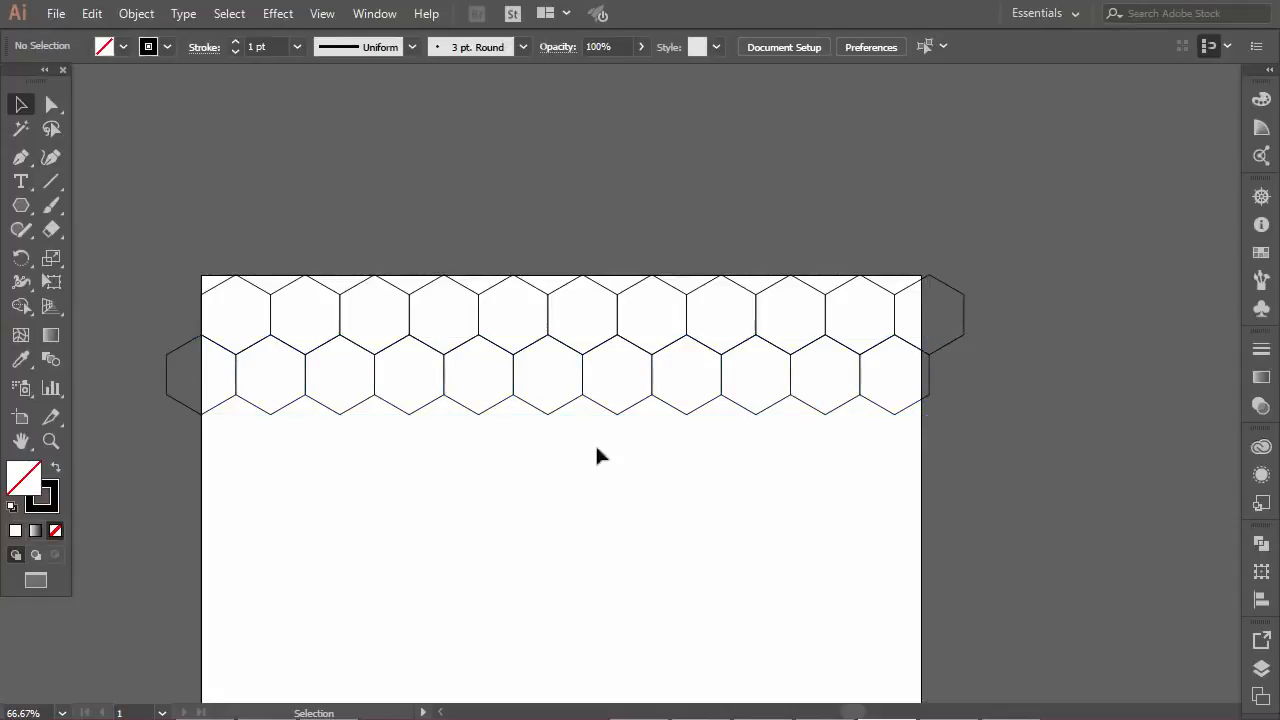
Duplicate both hexagon rows straight down so the copied pair interlocks with the lower edge of the second row
{"action": "scroll", "coordinate": [600, 349], "scroll_direction": "up", "scroll_amount": 4}
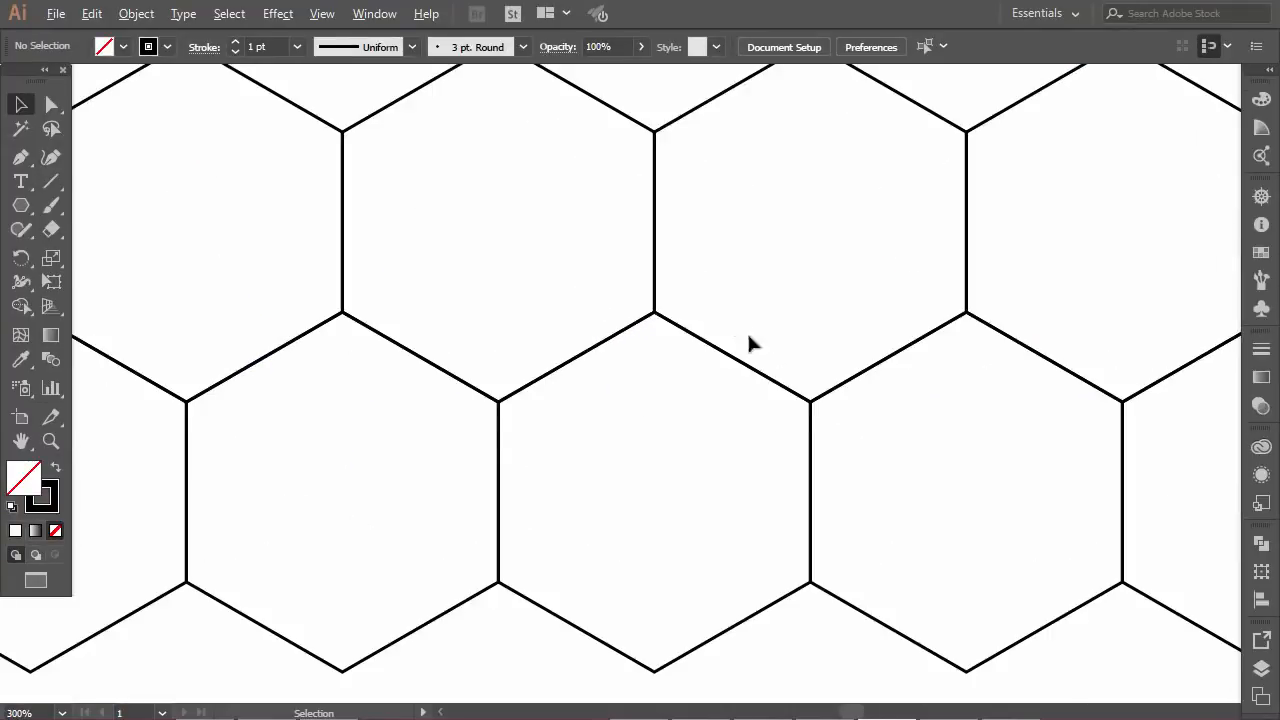
{"action": "scroll", "coordinate": [634, 453], "scroll_direction": "down", "scroll_amount": 4}
{"action": "scroll", "coordinate": [577, 451], "scroll_direction": "down", "scroll_amount": 3}
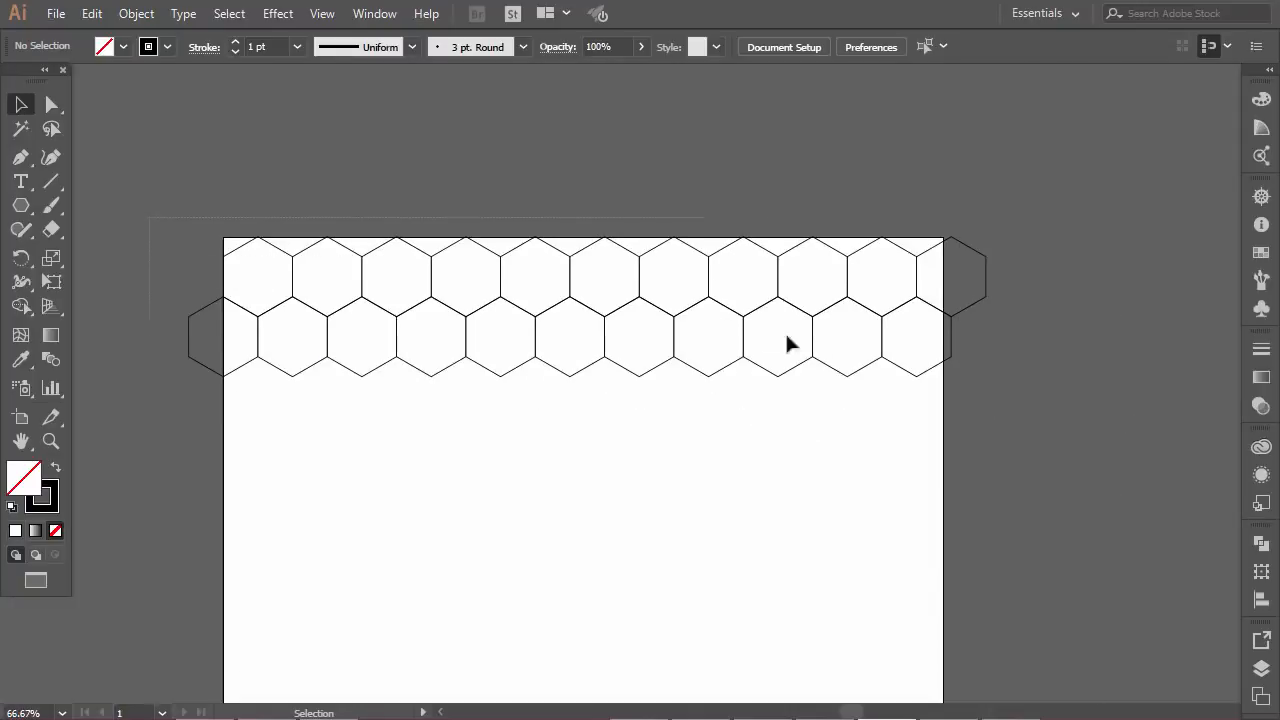
{"action": "left_click_drag", "start_coordinate": [994, 403], "coordinate": [637, 336]}
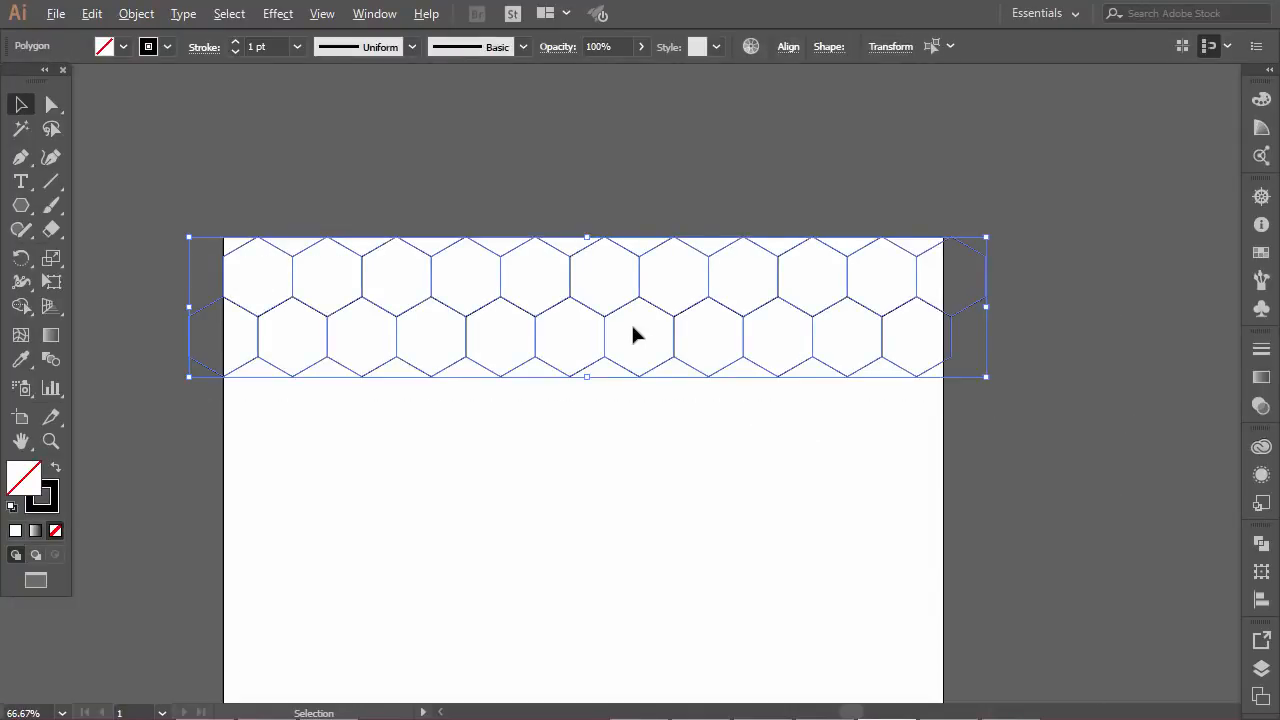
{"action": "scroll", "coordinate": [632, 334], "scroll_direction": "up", "scroll_amount": 1}
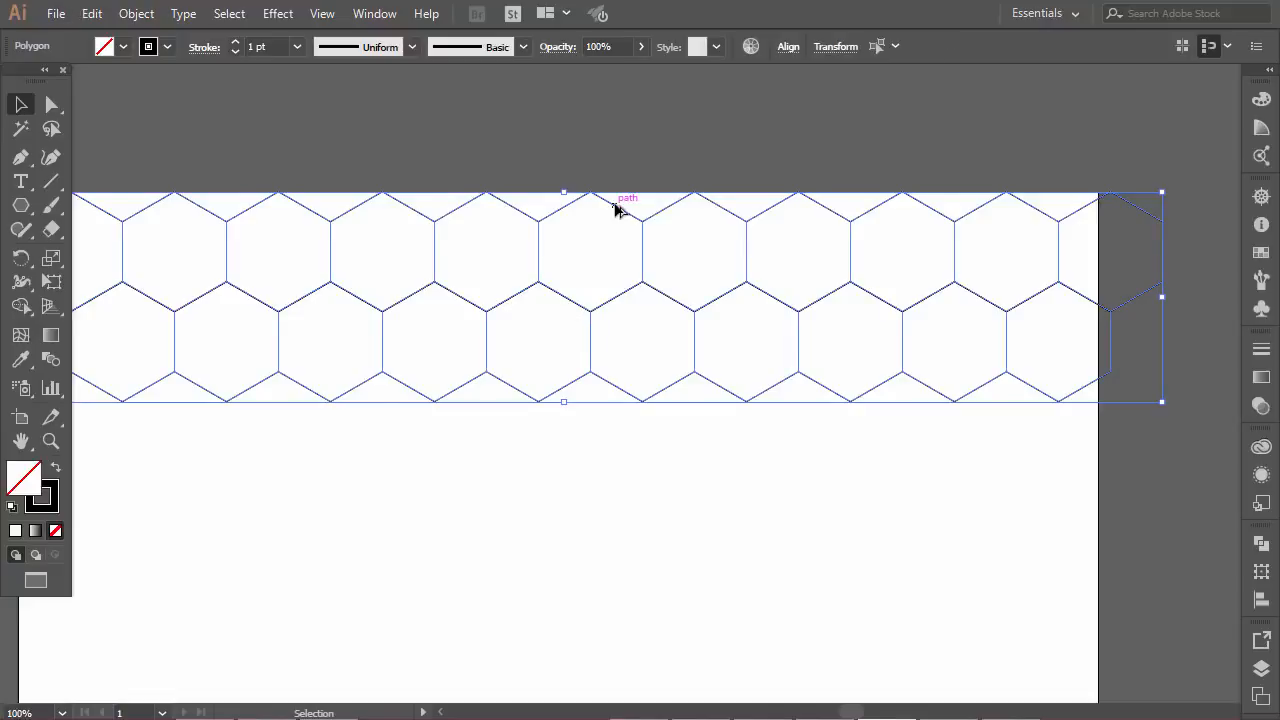
{"action": "left_click_drag", "start_coordinate": [630, 195], "coordinate": [630, 372]}
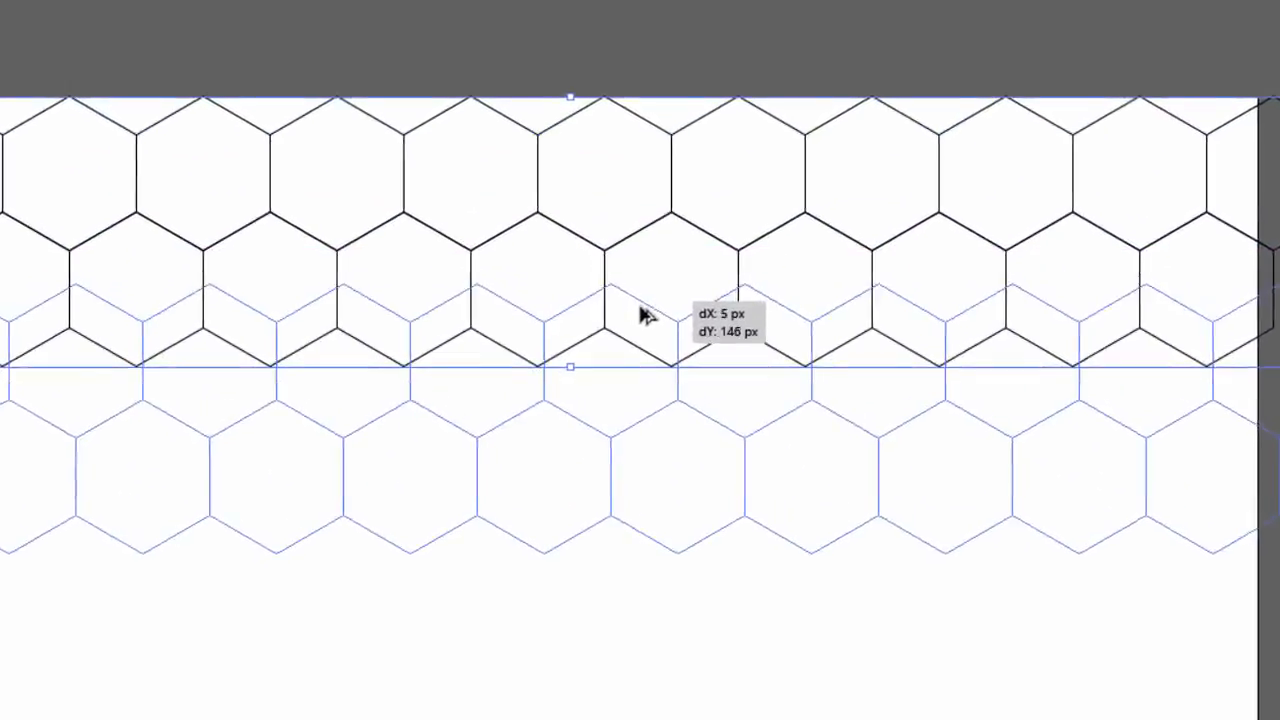
{"action": "left_click_drag", "start_coordinate": [657, 323], "coordinate": [672, 310]}
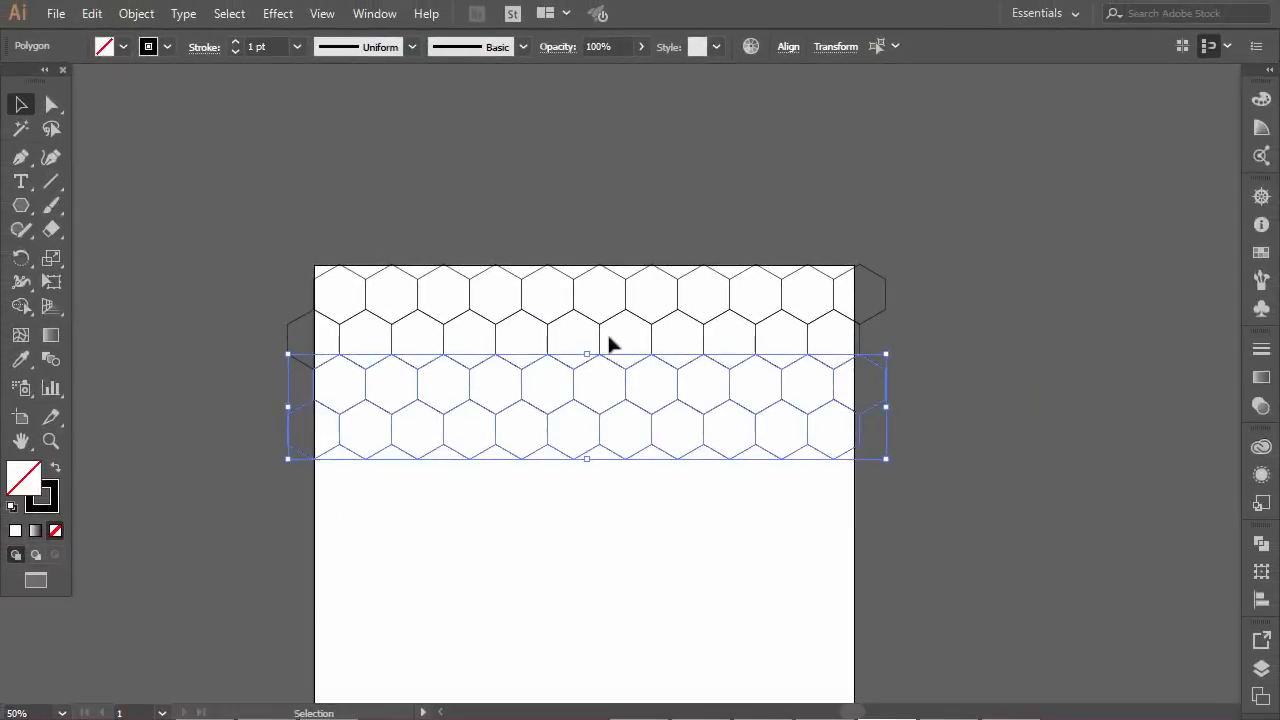
Repeat the two-row duplication downward until the hexagons cover the artboard to its lower edge
{"action": "scroll", "coordinate": [599, 363], "scroll_direction": "left", "scroll_amount": 1}
{"action": "scroll", "coordinate": [601, 374], "scroll_direction": "down", "scroll_amount": 3}
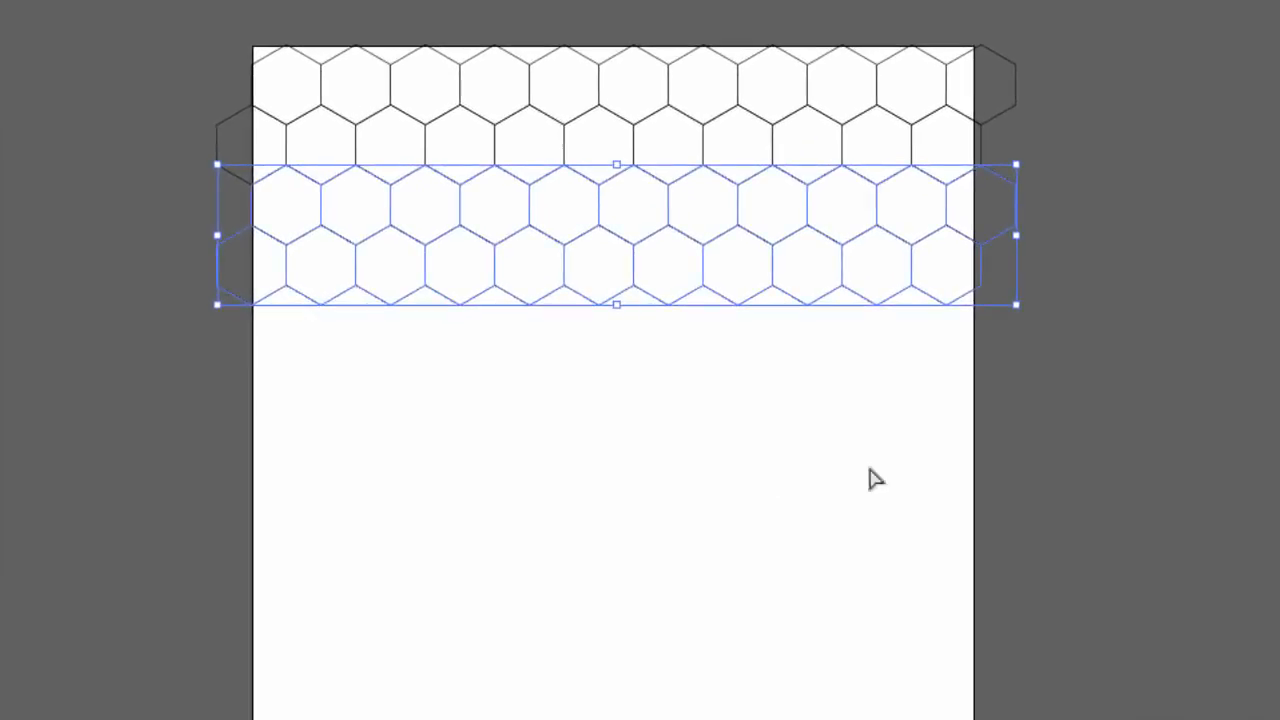
{"action": "key", "text": "ctrl+d"}
{"action": "key", "text": "ctrl+d"}
{"action": "key", "text": "ctrl+d"}
{"action": "key", "text": "ctrl+d"}
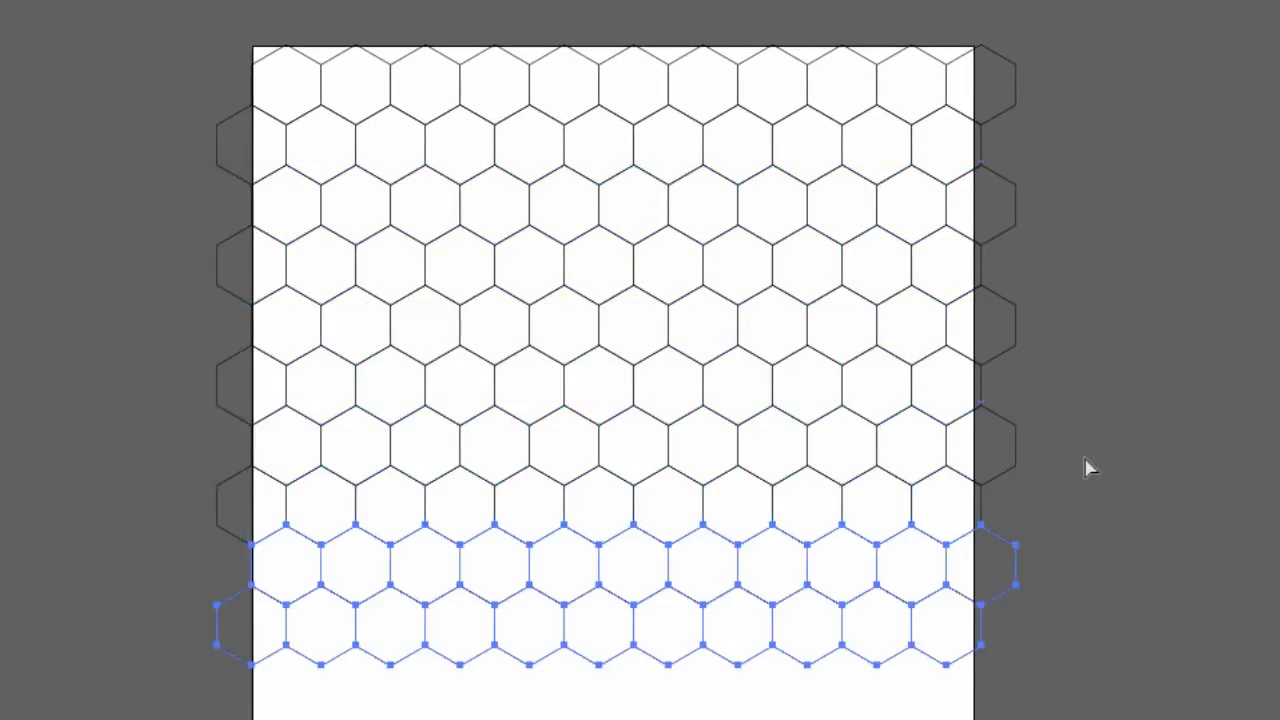
{"action": "scroll", "coordinate": [1094, 464], "scroll_direction": "down", "scroll_amount": 4}
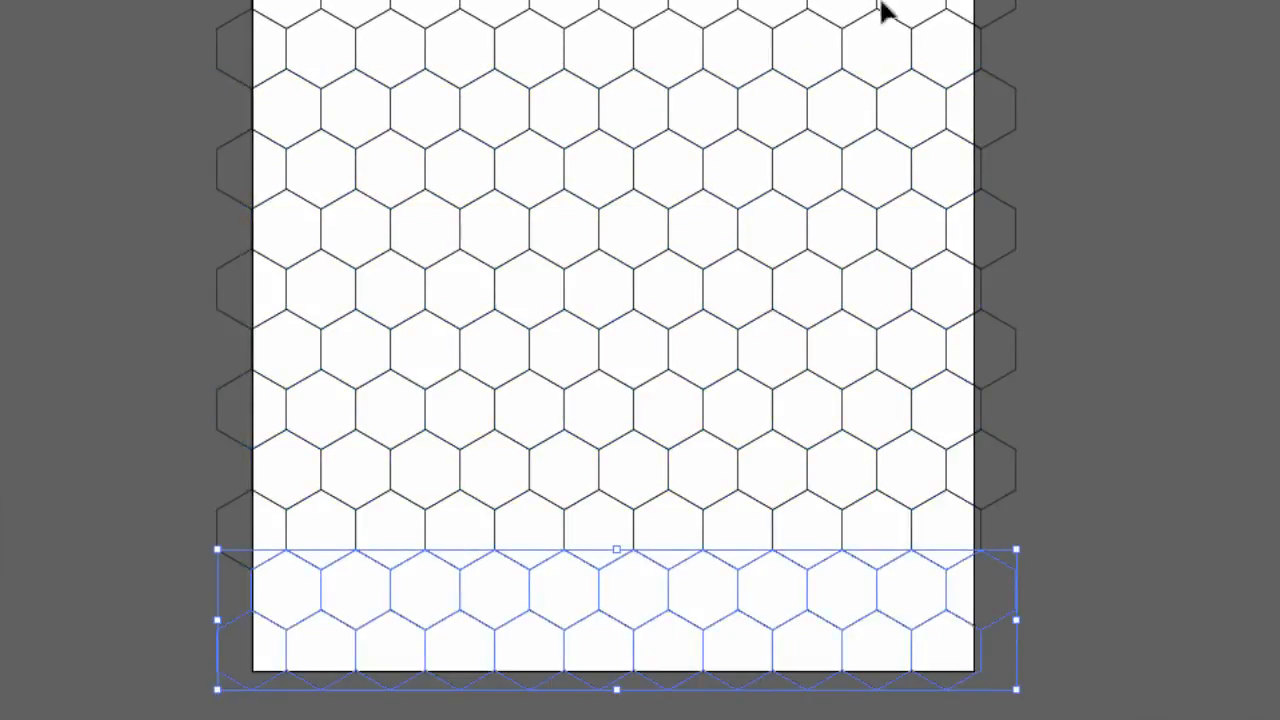
{"action": "left_click", "coordinate": [1084, 58]}
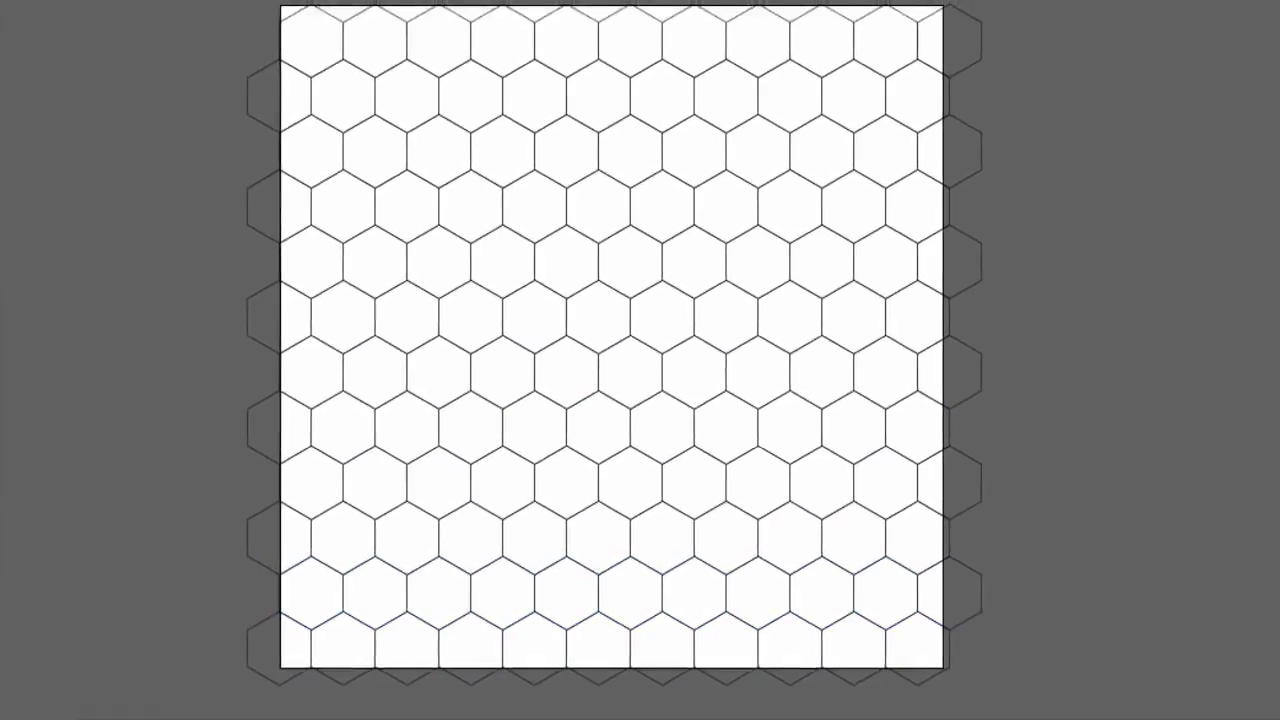
{"action": "left_click_drag", "start_coordinate": [263, 29], "coordinate": [994, 672]}
{"action": "key", "text": "a"}
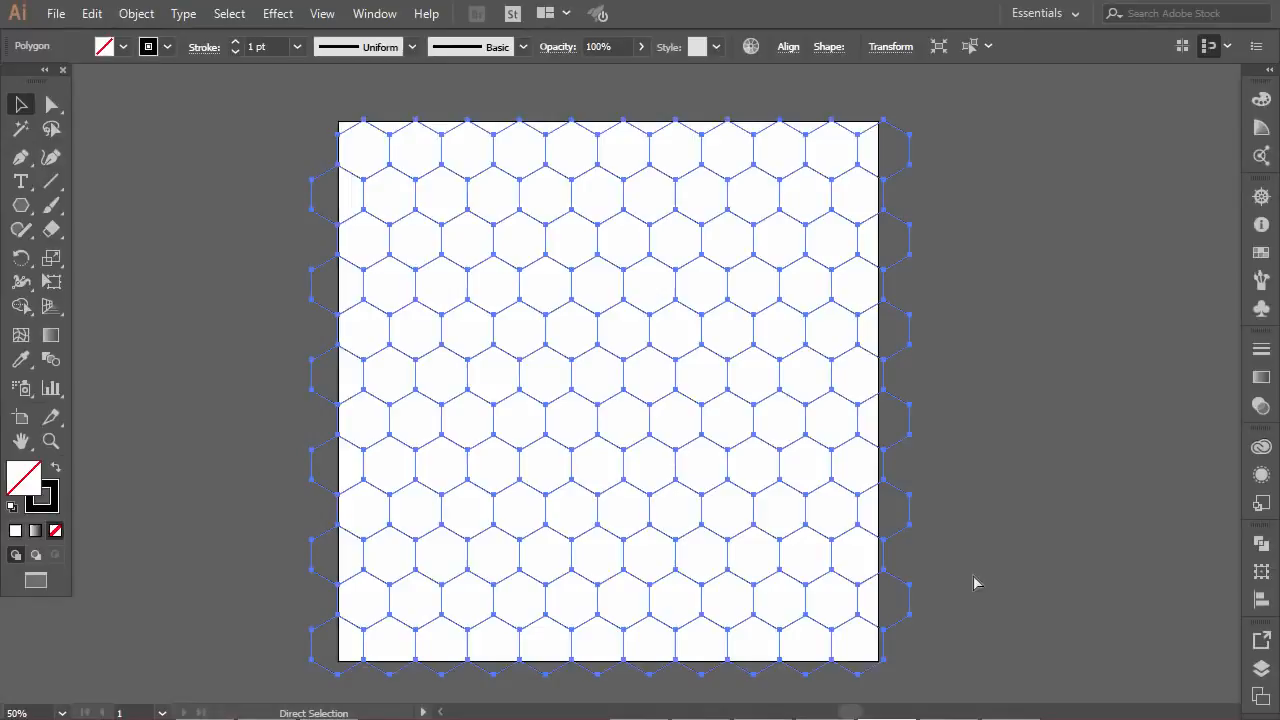
{"action": "key", "text": "v"}
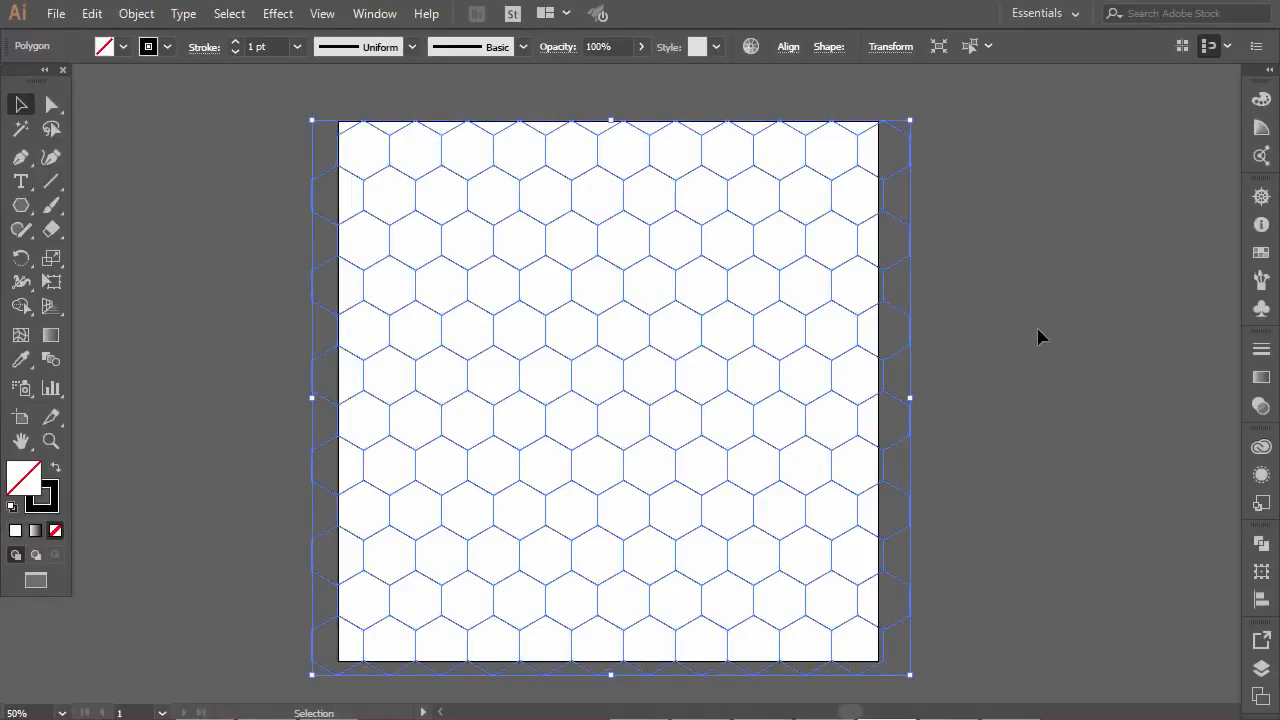
{"action": "left_click", "coordinate": [763, 381]}
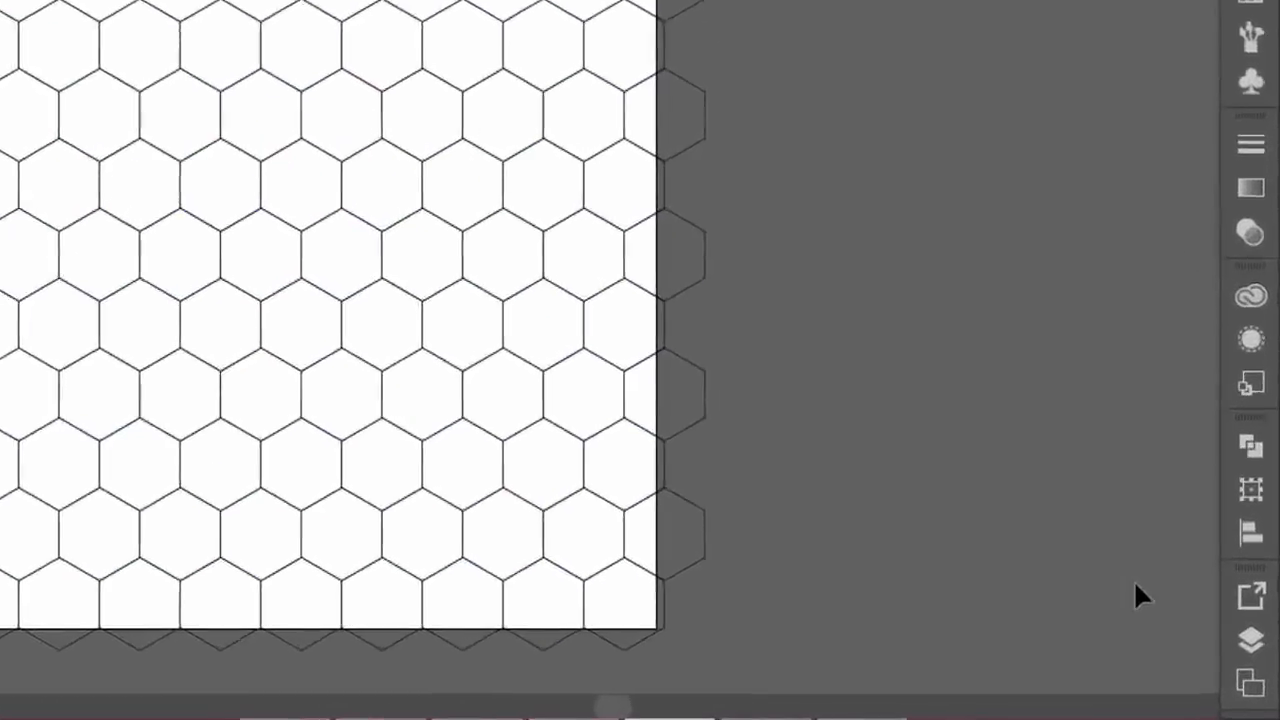
Lock Layer 1 with the hexagon grid and add a new layer above it
{"action": "left_click", "coordinate": [1261, 669]}
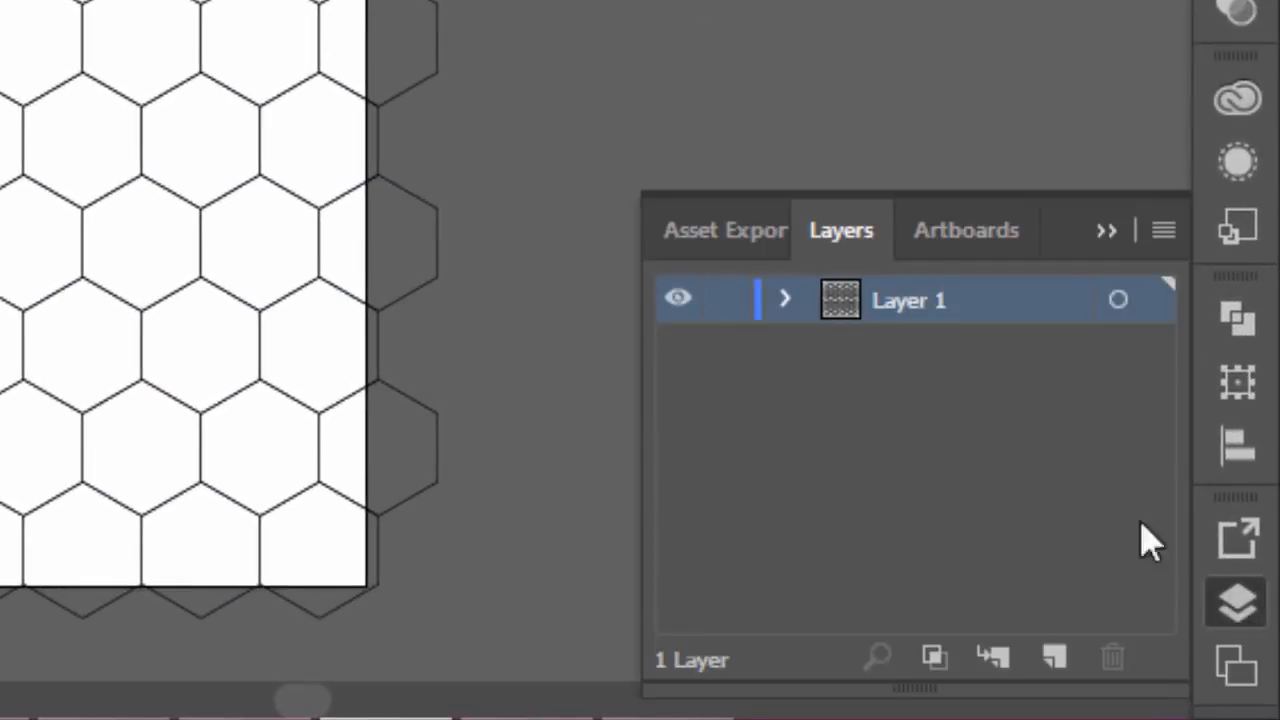
{"action": "left_click", "coordinate": [726, 299]}
{"action": "left_click", "coordinate": [1055, 657]}
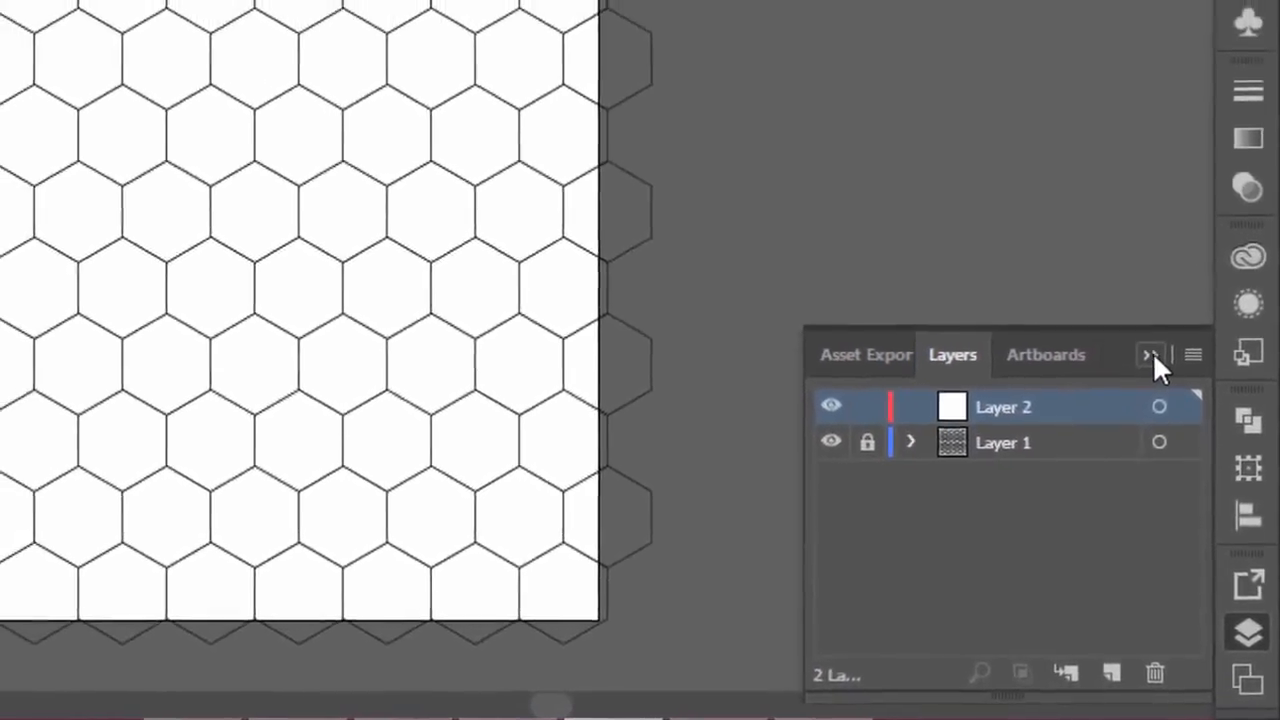
{"action": "left_click", "coordinate": [1141, 326]}
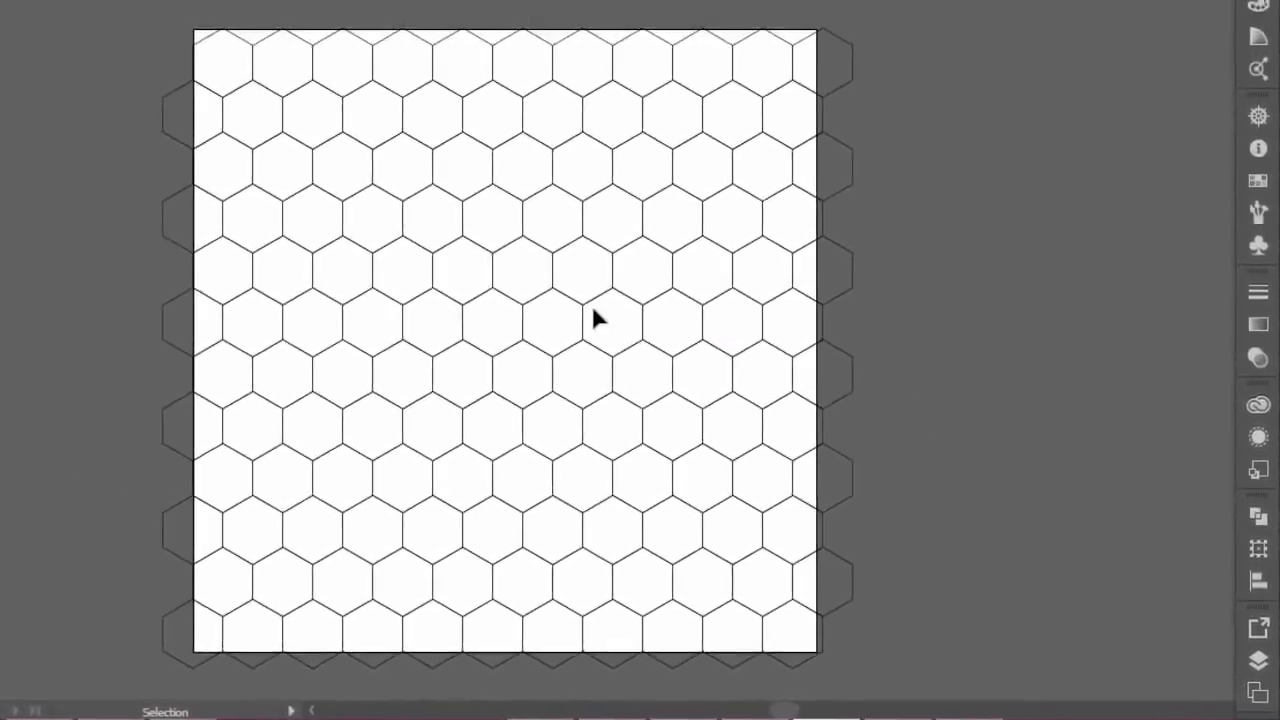
Draw a closed rhombus with the Pen tool through one hexagon's centre and its three upper corners, forming the top face of a cube
{"action": "scroll", "coordinate": [615, 290], "scroll_direction": "up", "scroll_amount": 1}
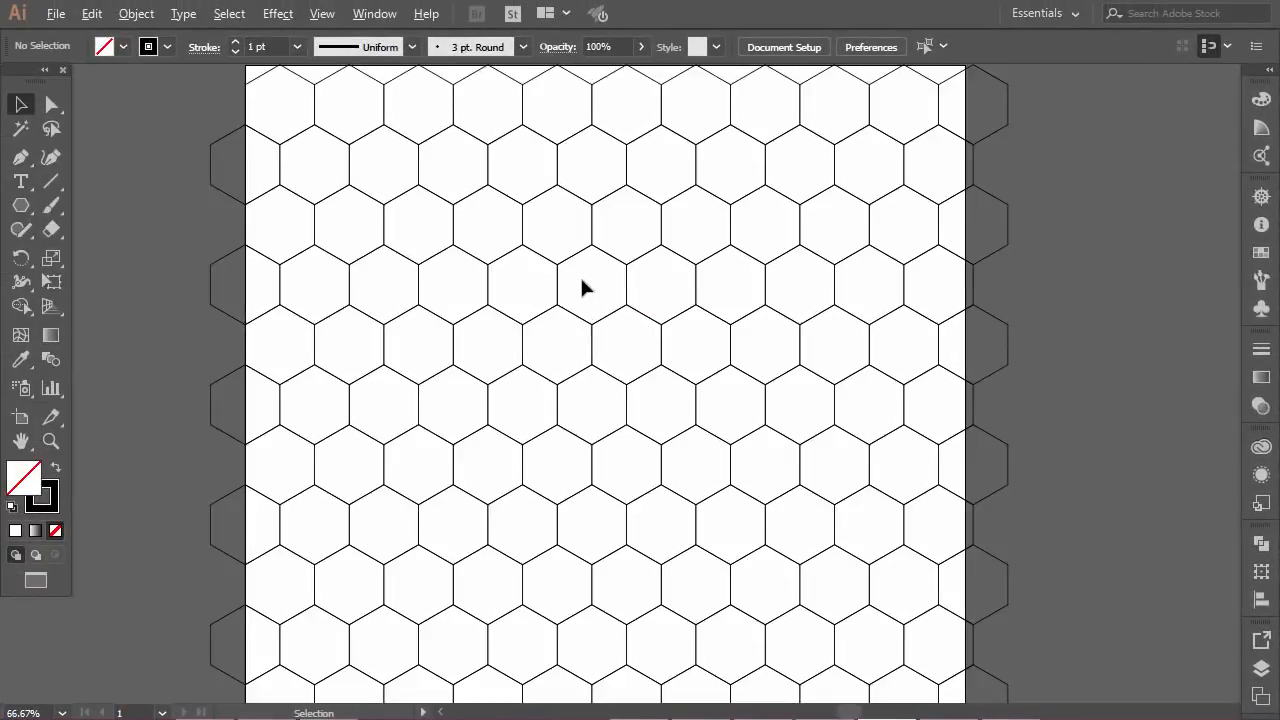
{"action": "scroll", "coordinate": [829, 274], "scroll_direction": "up", "scroll_amount": 1}
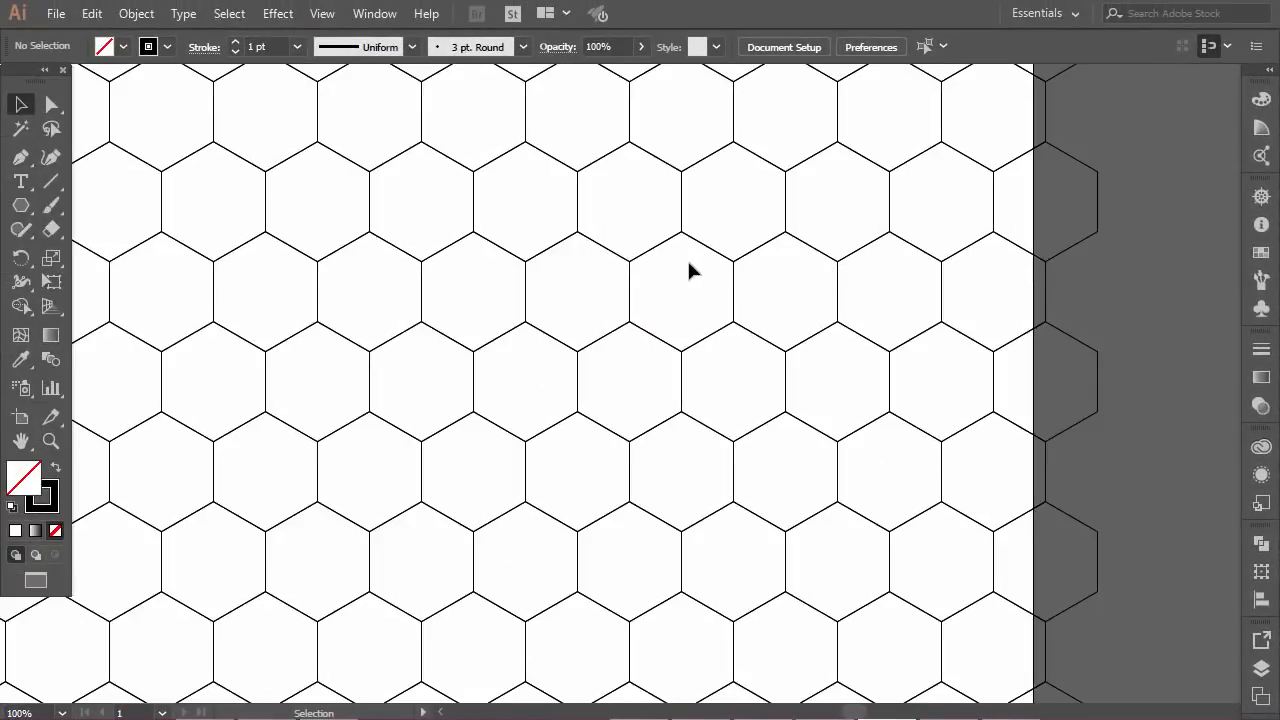
{"action": "scroll", "coordinate": [651, 268], "scroll_direction": "left", "scroll_amount": 3}
{"action": "scroll", "coordinate": [775, 280], "scroll_direction": "up", "scroll_amount": 1}
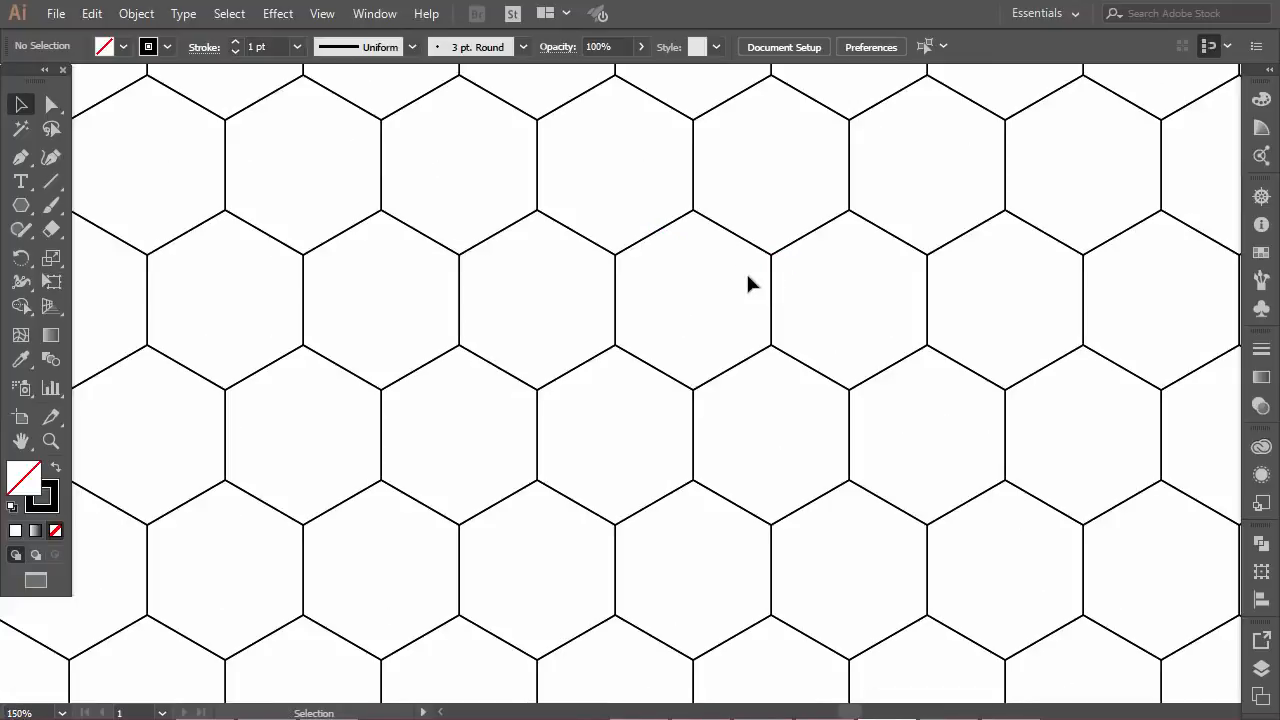
{"action": "scroll", "coordinate": [910, 178], "scroll_direction": "up", "scroll_amount": 3}
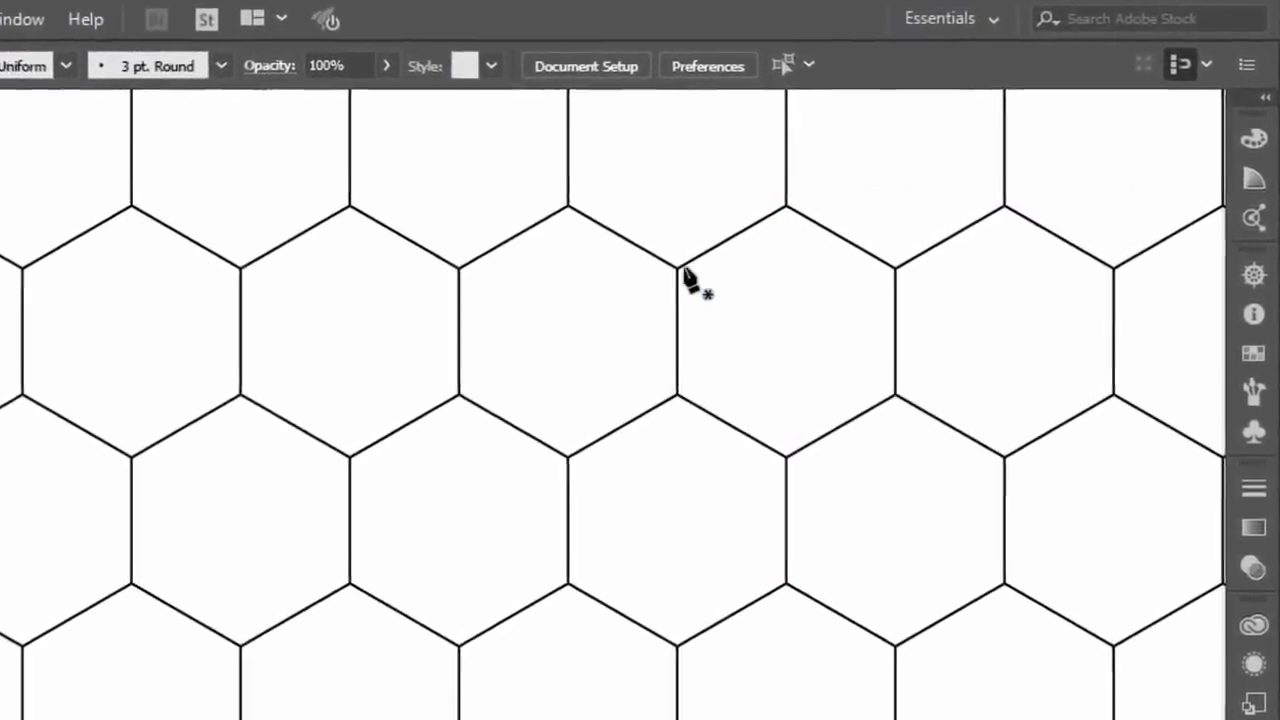
{"action": "left_click", "coordinate": [645, 284]}
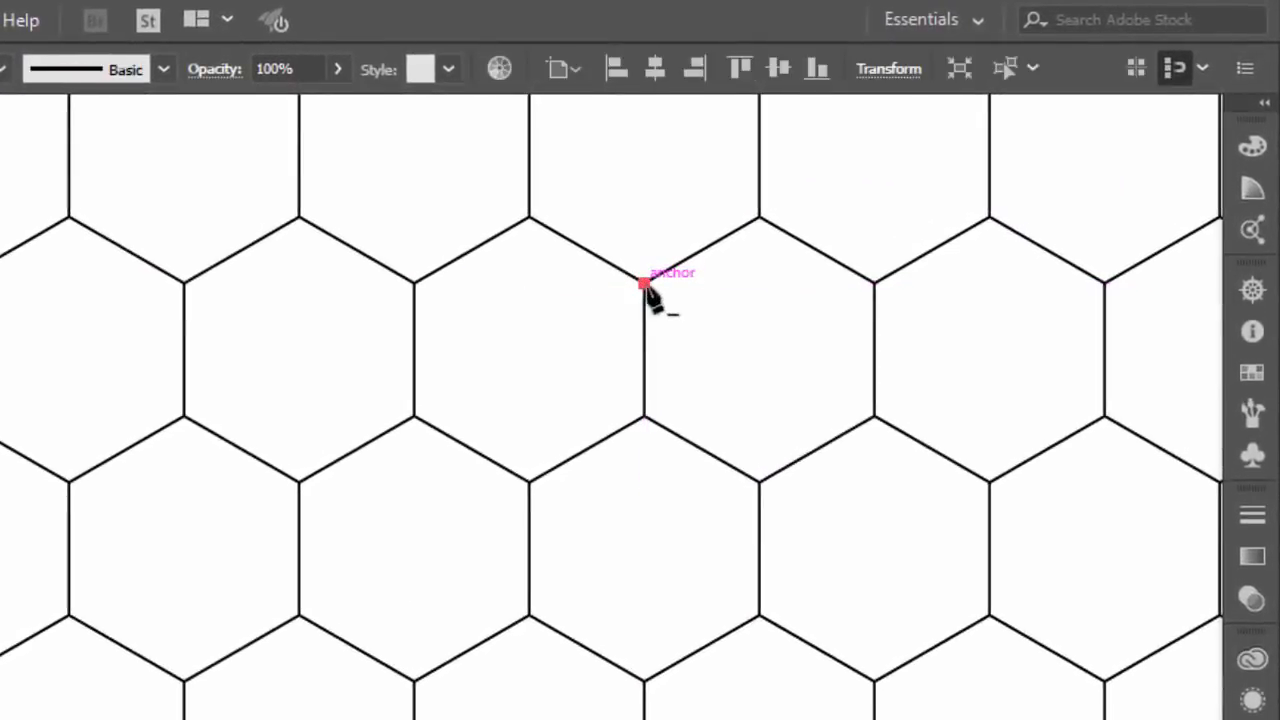
{"action": "left_click", "coordinate": [760, 349]}
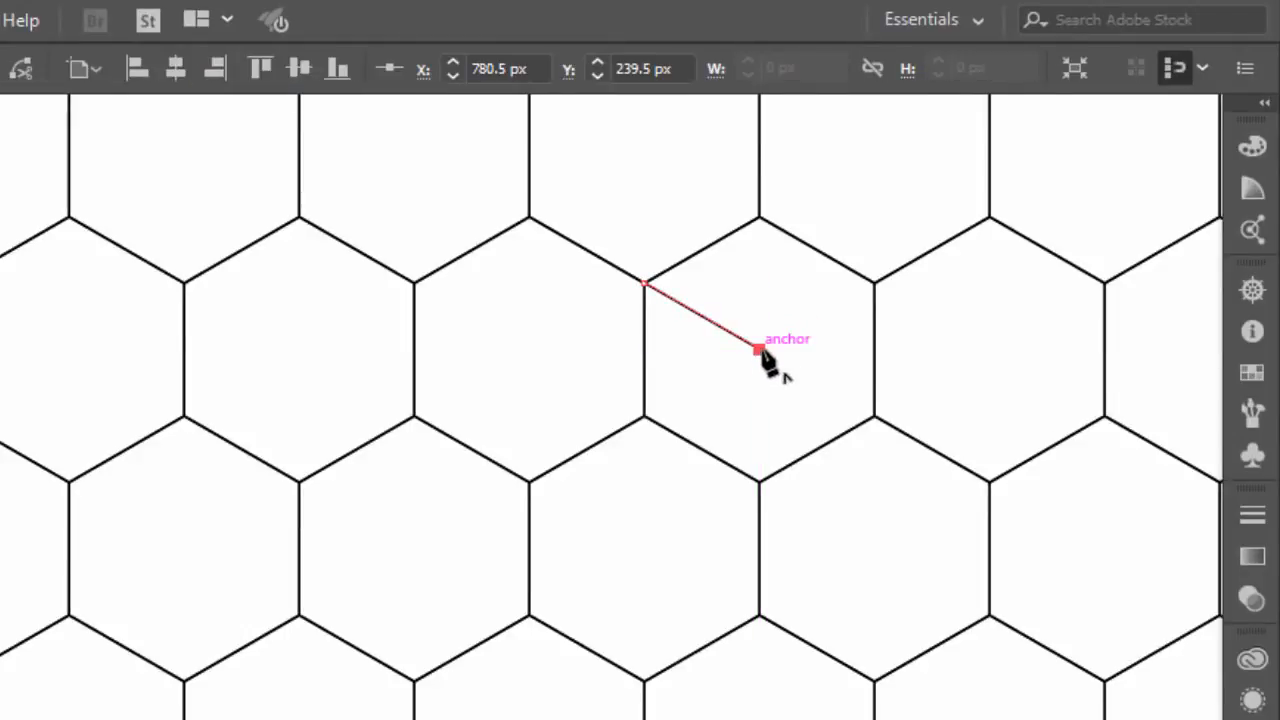
{"action": "left_click", "coordinate": [874, 285]}
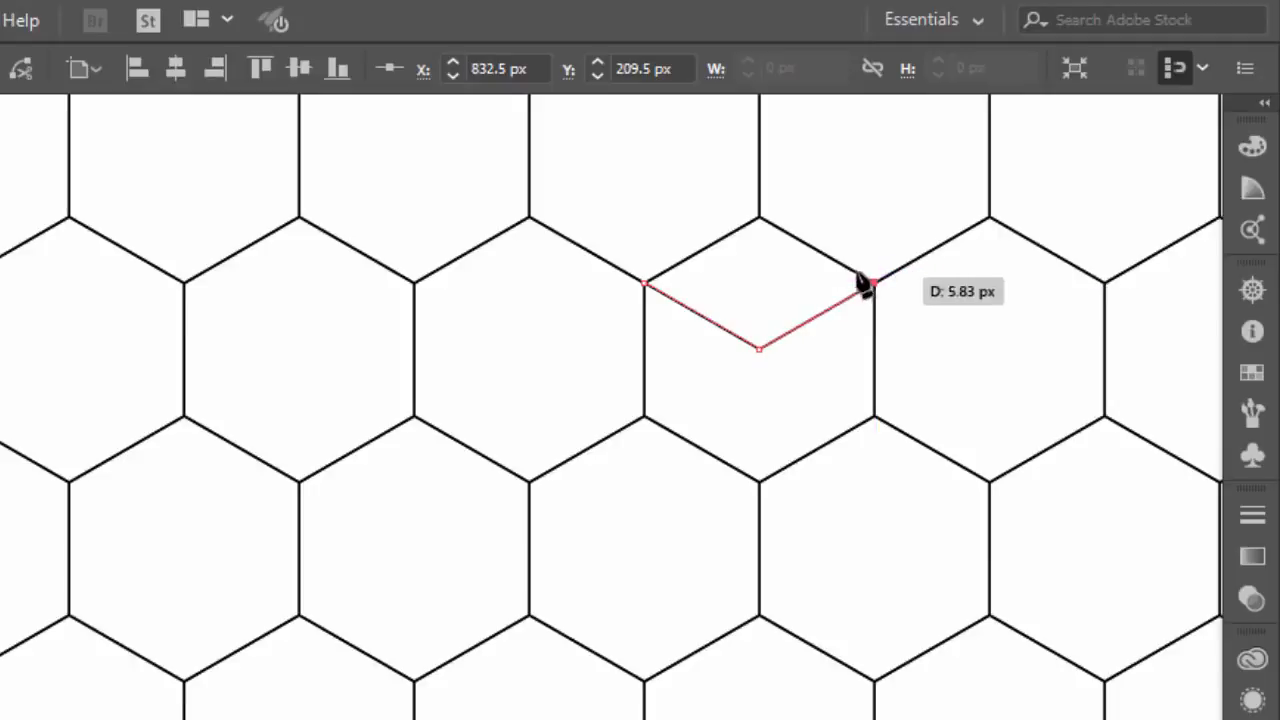
{"action": "left_click", "coordinate": [760, 218]}
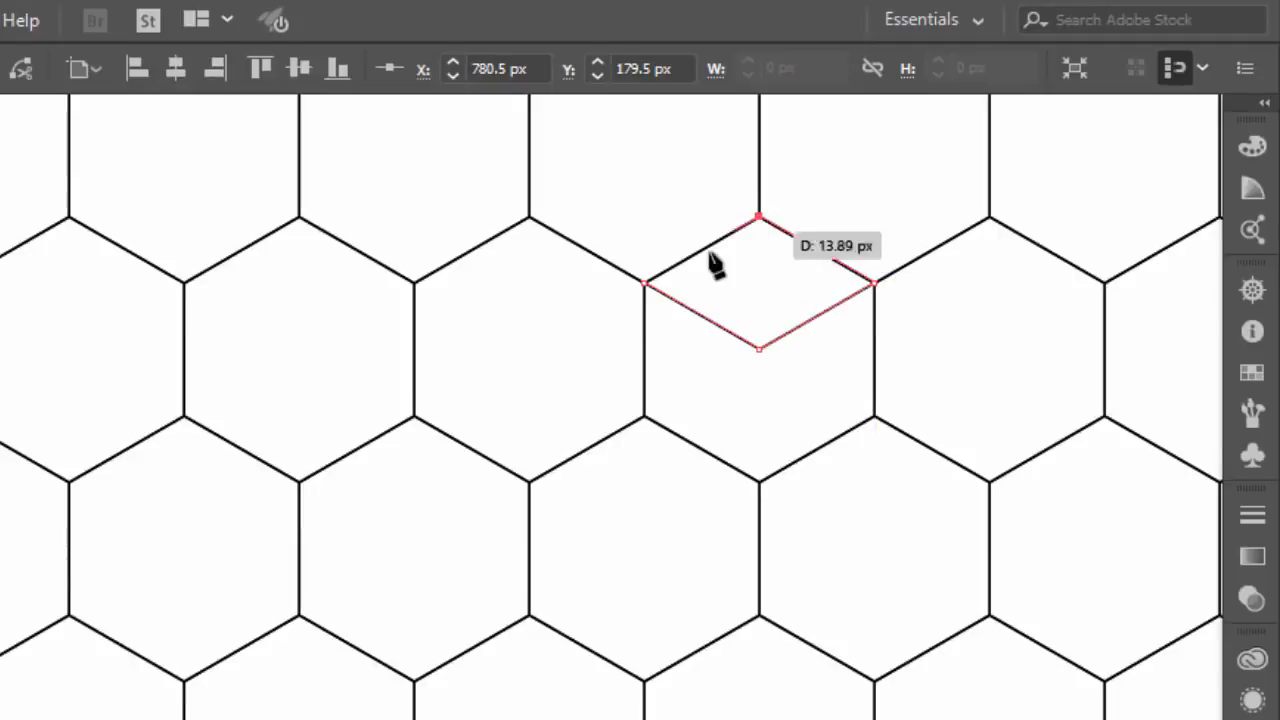
{"action": "left_click", "coordinate": [645, 284]}
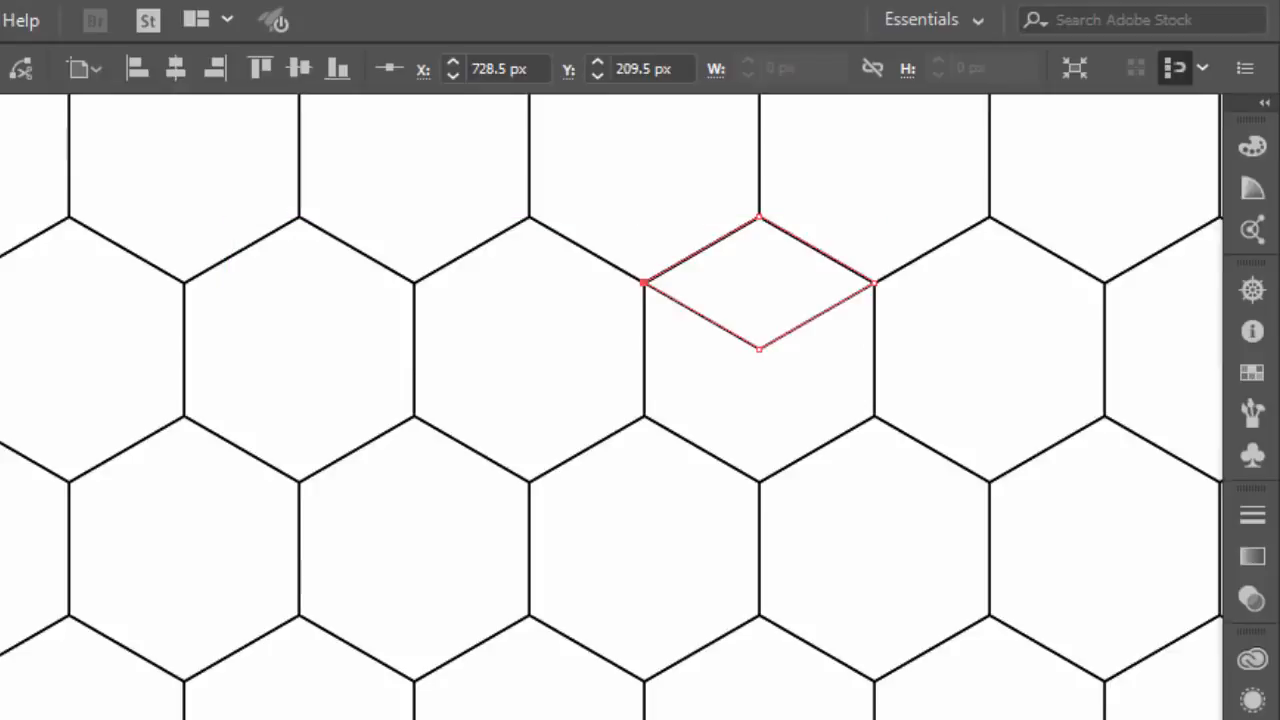
{"action": "key", "text": "ctrl+shift+a"}
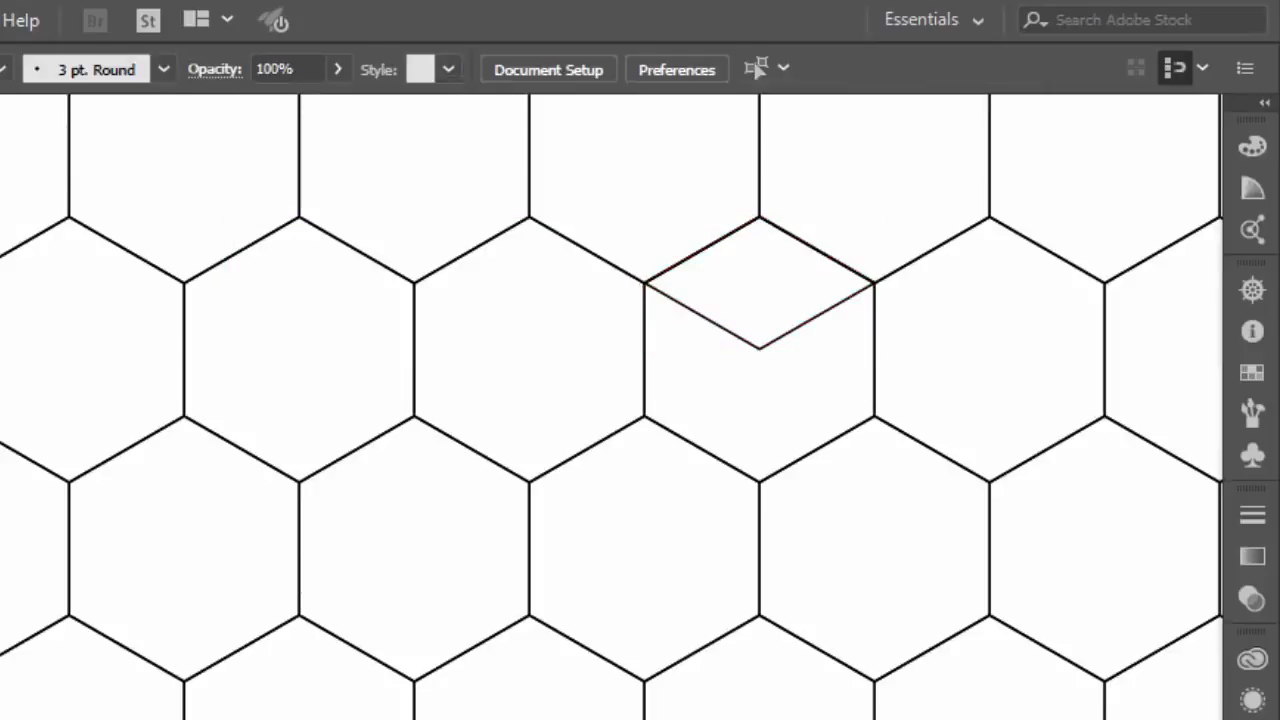
Draw the cube's left face as a closed path through the hexagon's two left corners, its bottom corner and its centre
{"action": "left_click", "coordinate": [645, 284]}
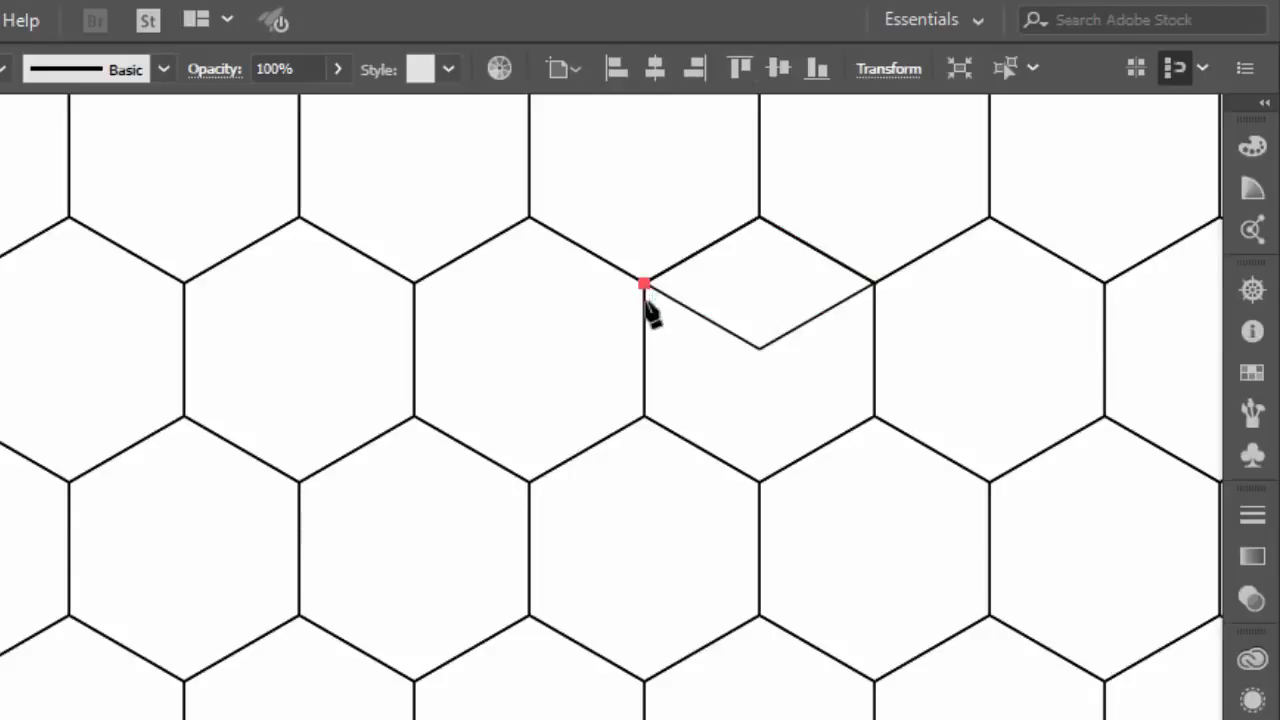
{"action": "left_click", "coordinate": [645, 416]}
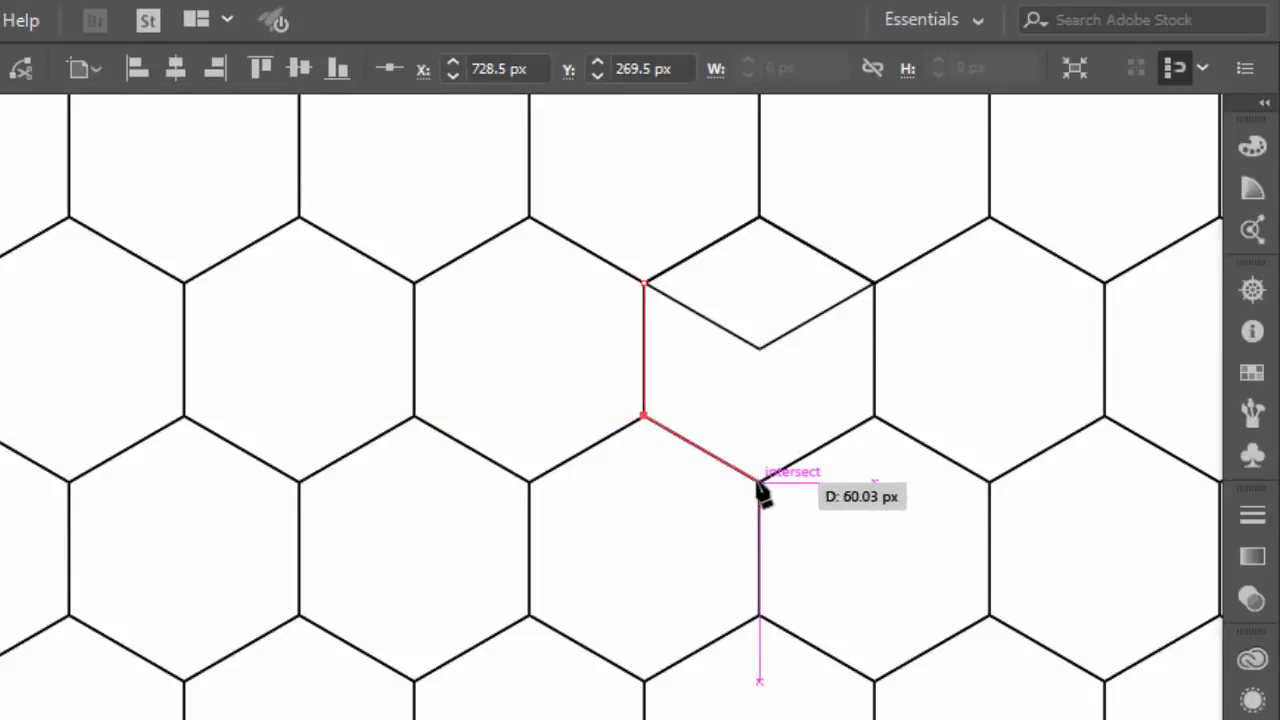
{"action": "left_click", "coordinate": [760, 484]}
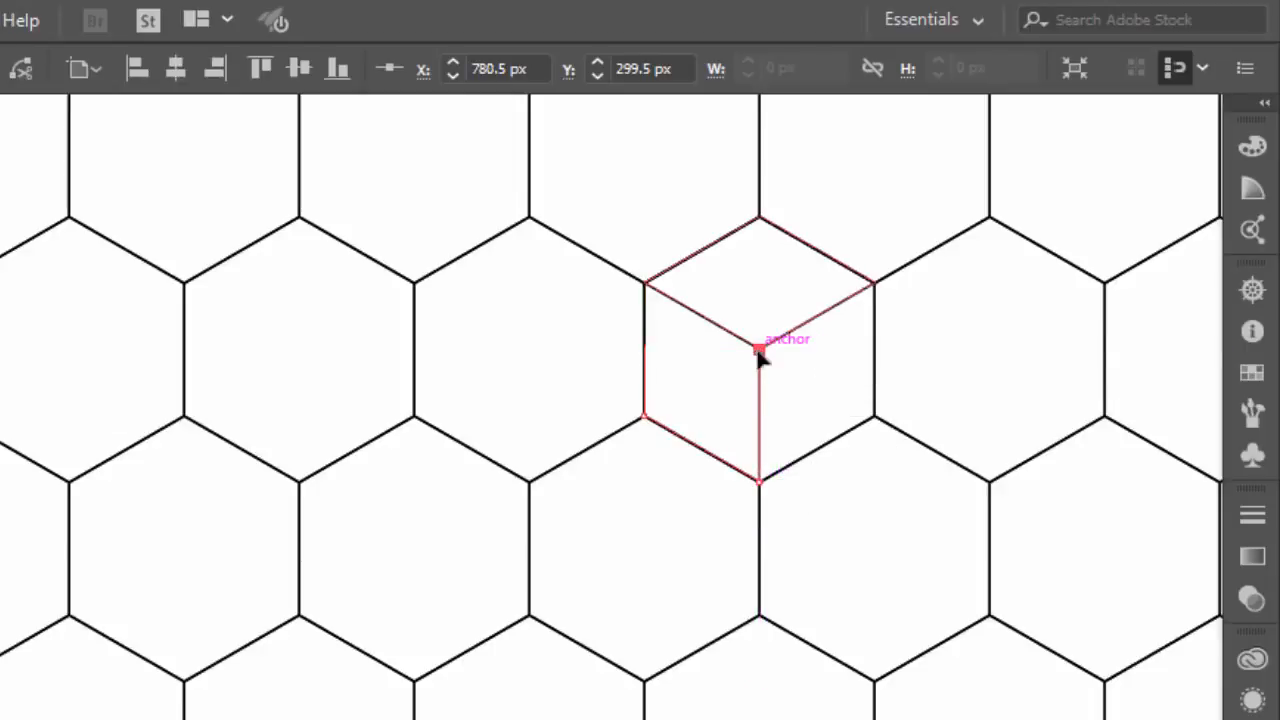
{"action": "left_click", "coordinate": [759, 350]}
{"action": "left_click", "coordinate": [644, 284]}
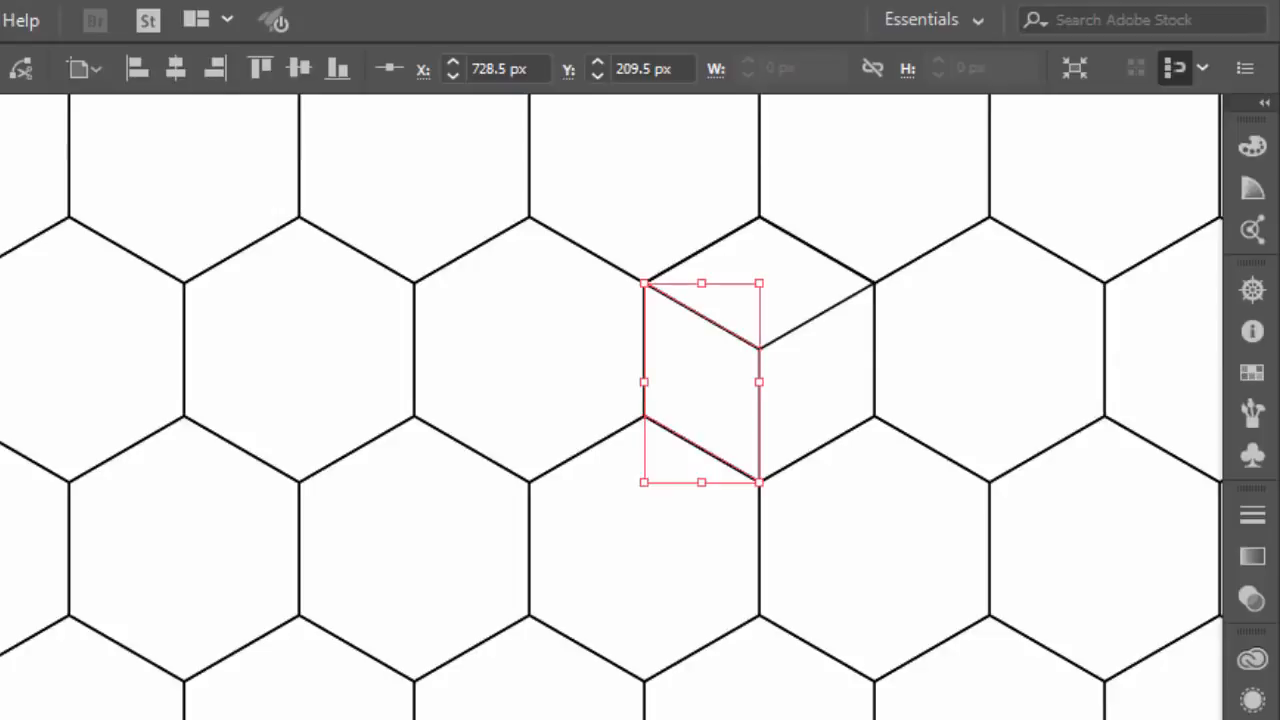
{"action": "left_click", "coordinate": [511, 347]}
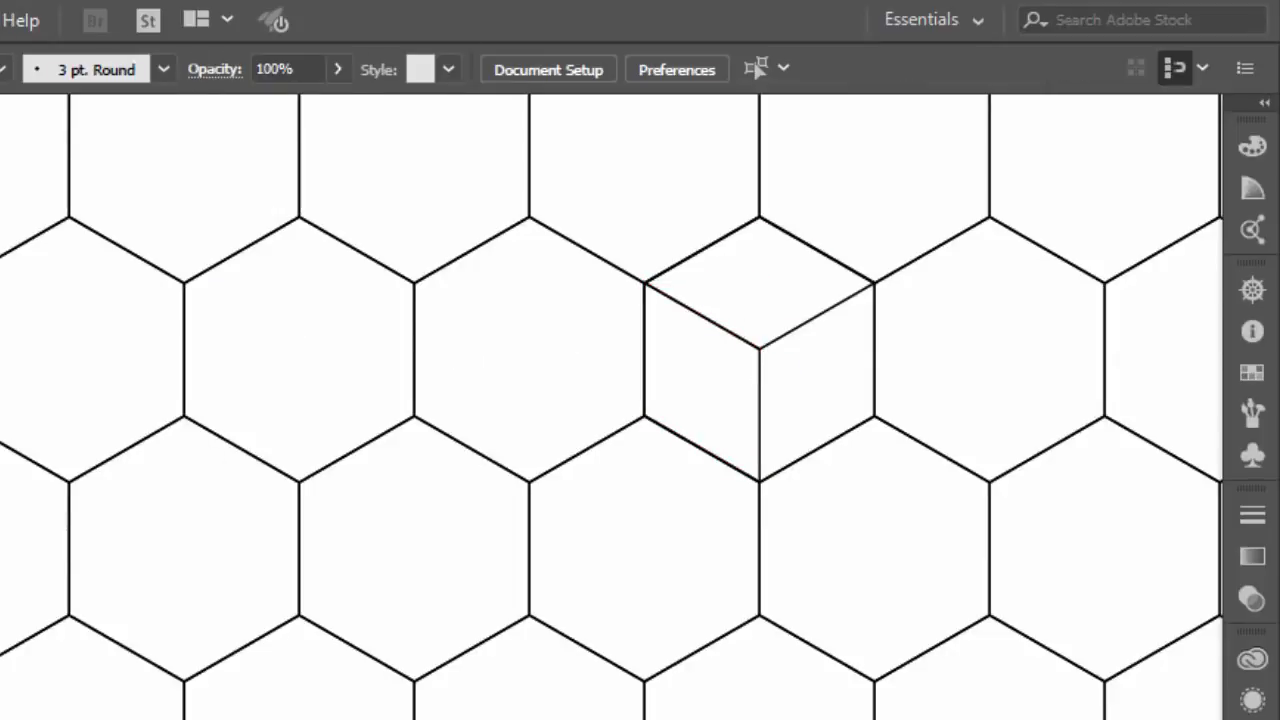
Draw the cube's right face as a closed path through the hexagon's two right corners, its bottom corner and its centre
{"action": "left_click", "coordinate": [875, 284]}
{"action": "left_click", "coordinate": [874, 417]}
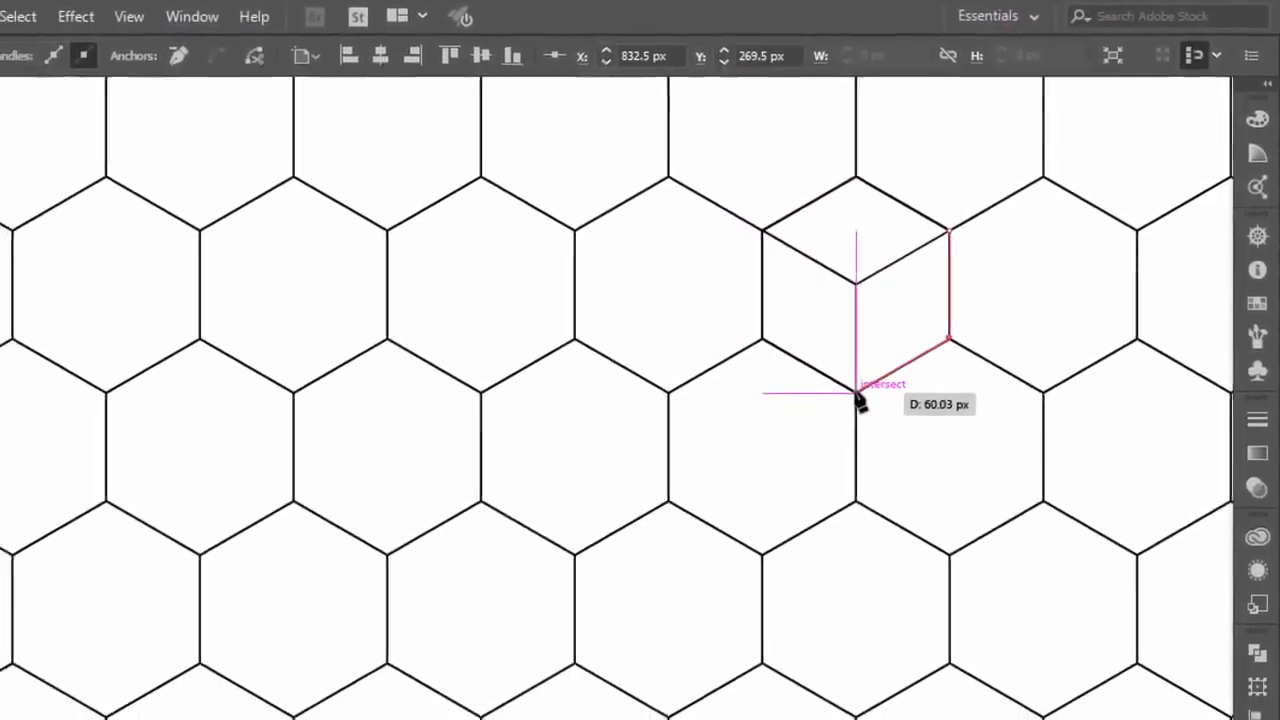
{"action": "left_click", "coordinate": [857, 393]}
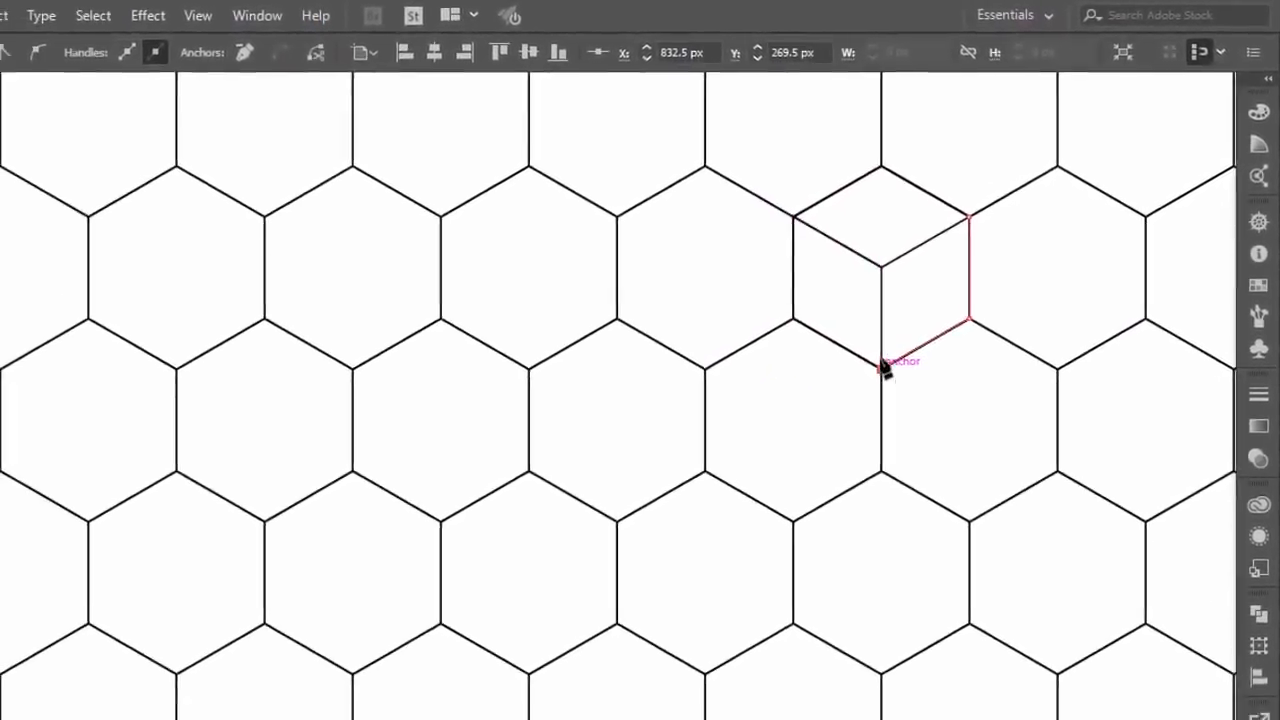
{"action": "left_click", "coordinate": [856, 283]}
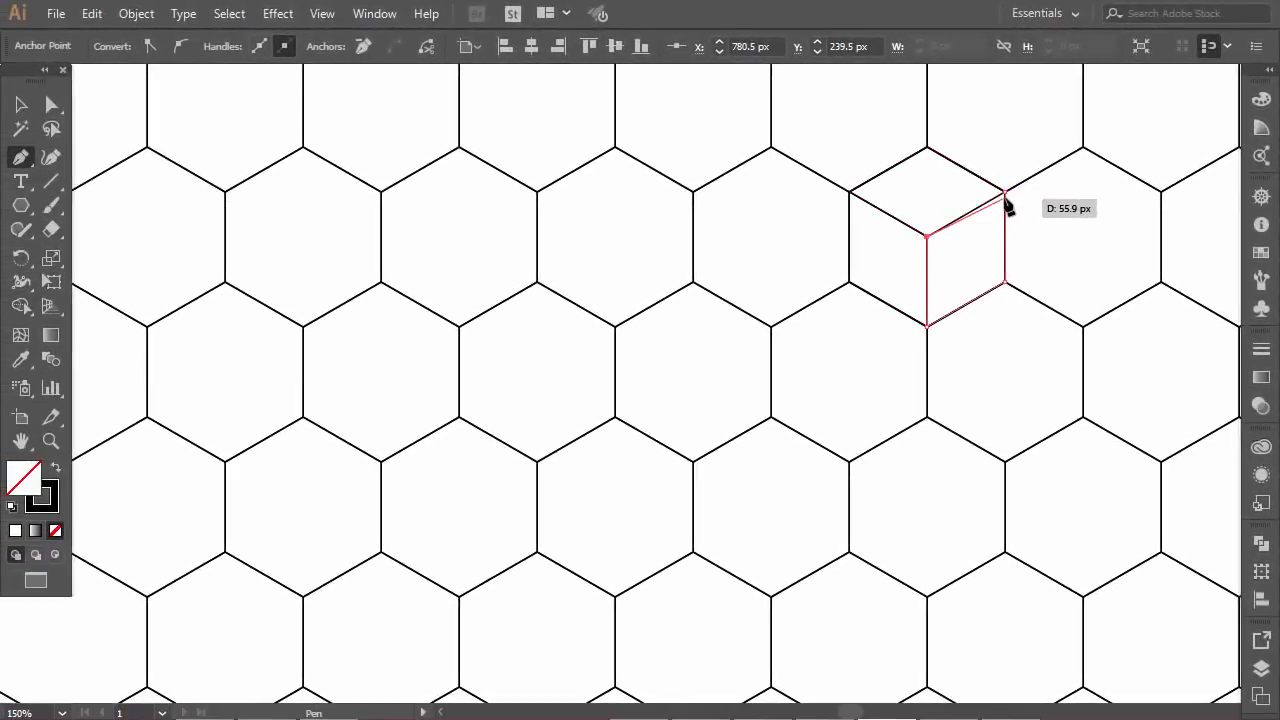
{"action": "left_click", "coordinate": [1005, 192]}
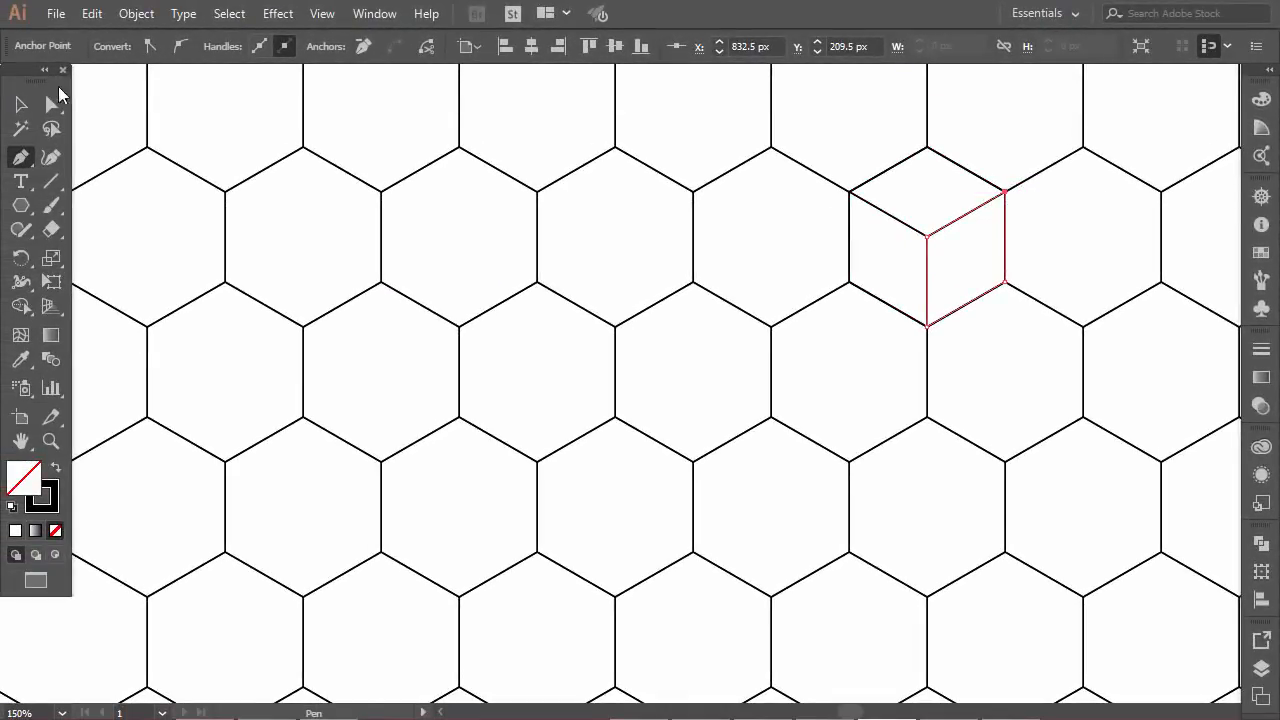
{"action": "left_click", "coordinate": [21, 104]}
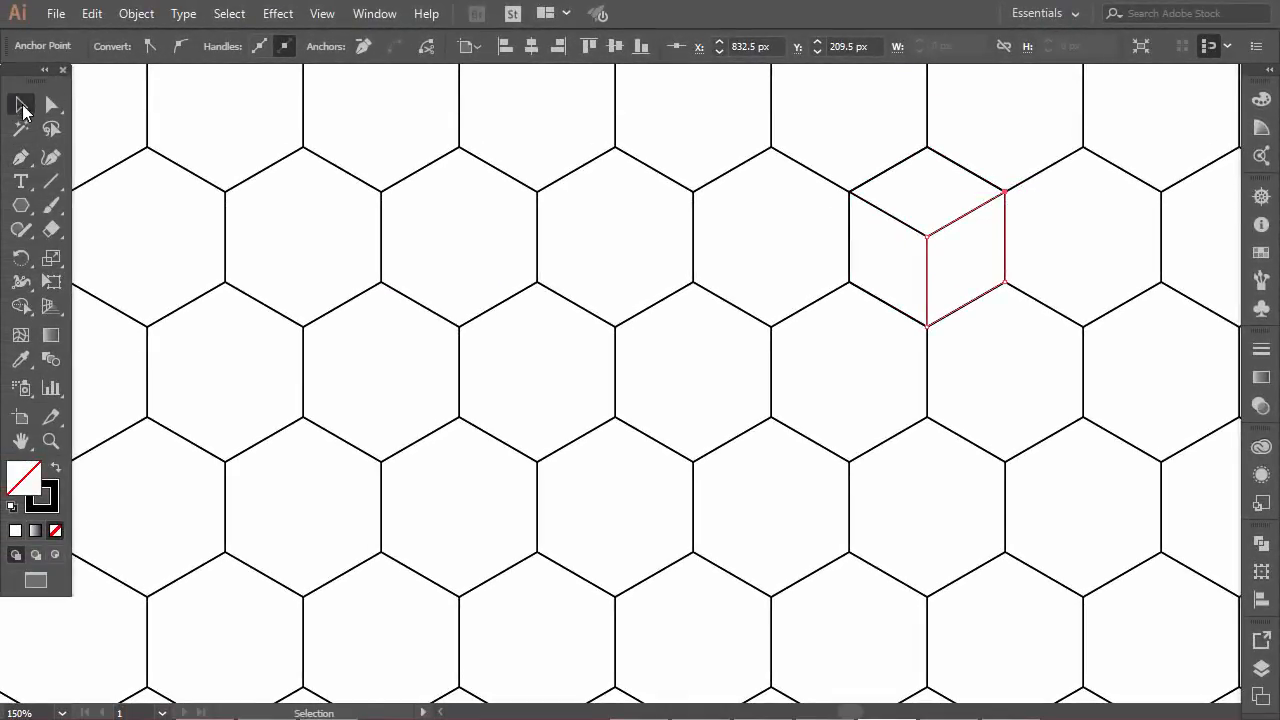
{"action": "left_click", "coordinate": [1051, 234]}
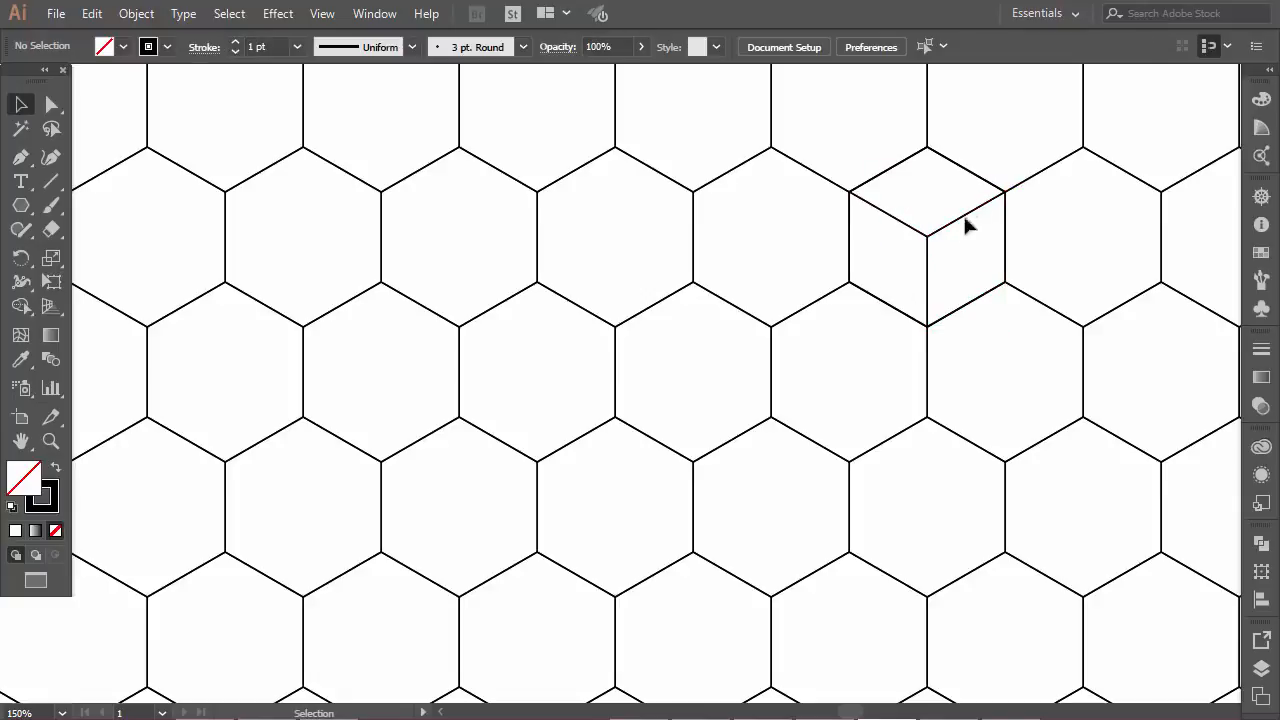
Fill the cube's right face with a bright blue of hue 196° and leave it without a stroke
{"action": "key", "text": "Escape"}
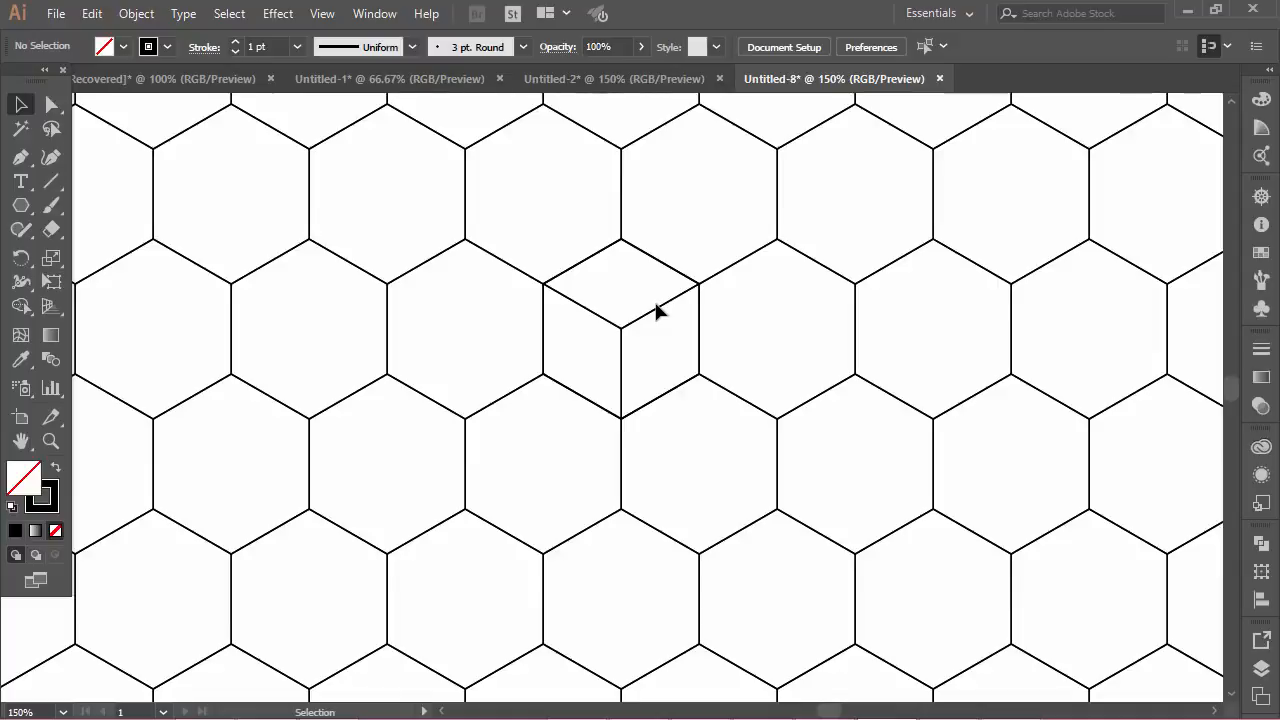
{"action": "left_click", "coordinate": [659, 310]}
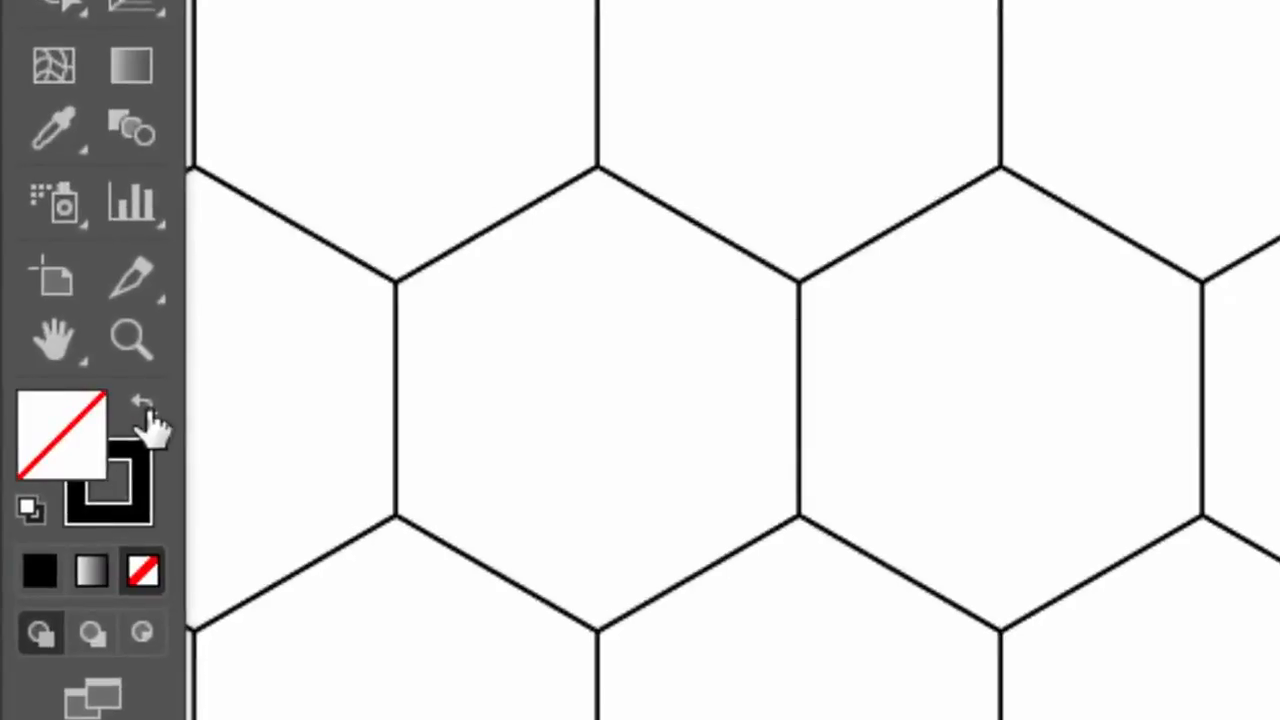
{"action": "left_click", "coordinate": [145, 410]}
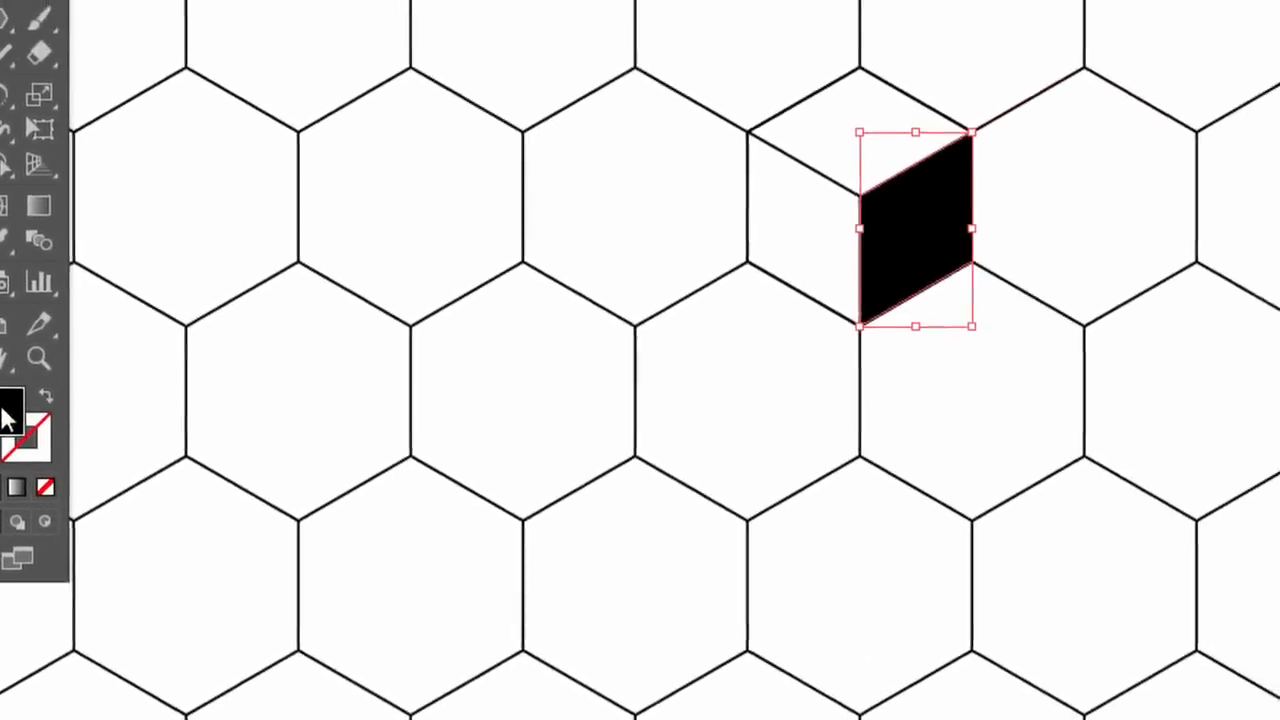
{"action": "double_click", "coordinate": [8, 415]}
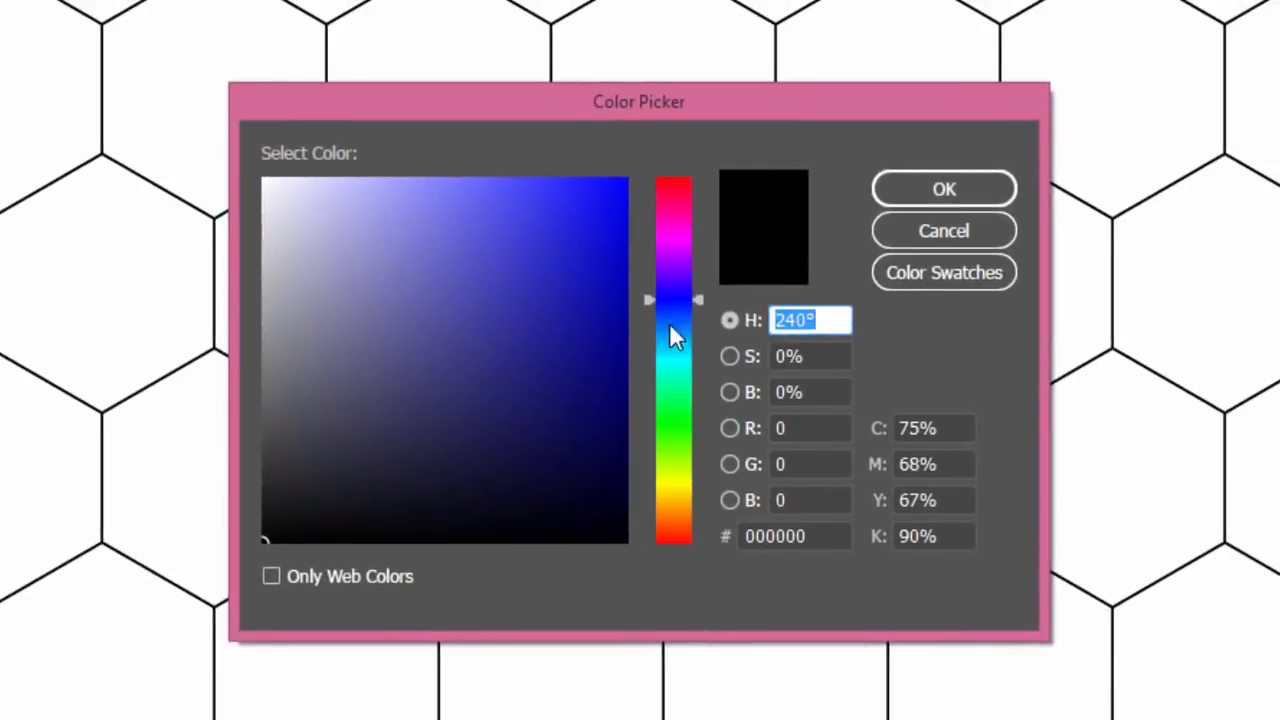
{"action": "left_click_drag", "start_coordinate": [669, 322], "coordinate": [675, 344]}
{"action": "left_click", "coordinate": [616, 246]}
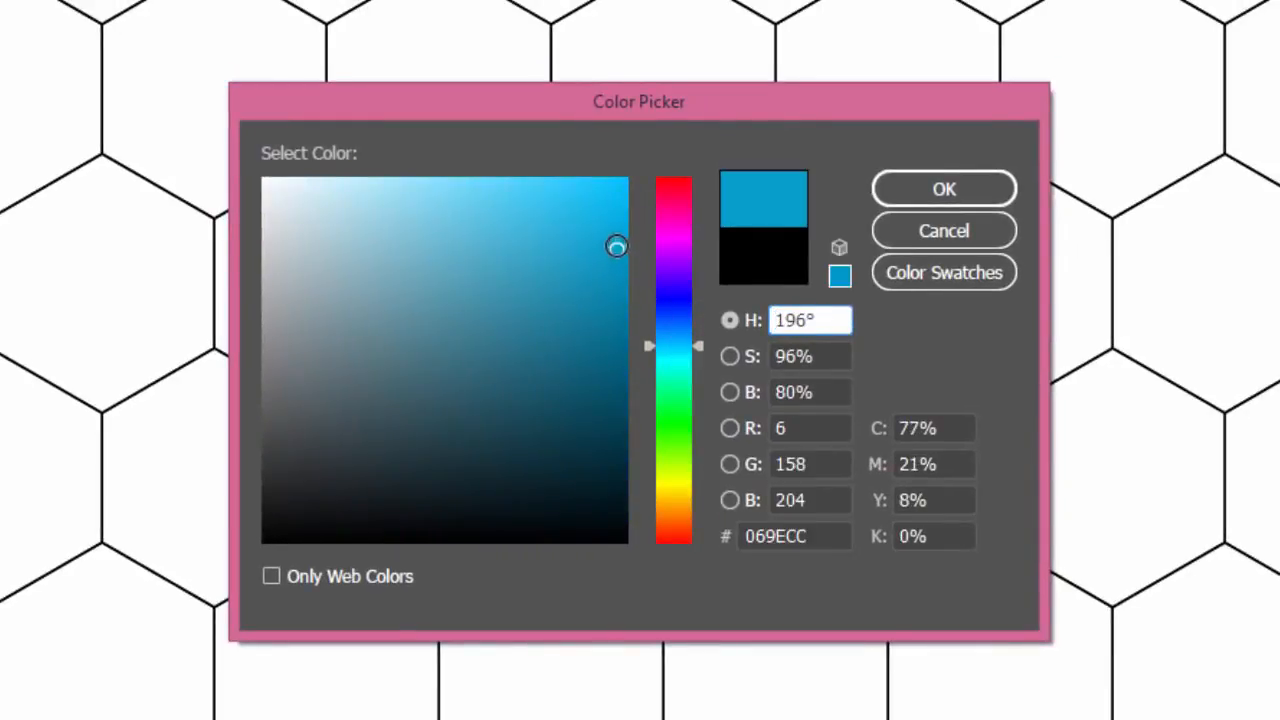
{"action": "left_click_drag", "start_coordinate": [616, 246], "coordinate": [609, 240]}
{"action": "left_click", "coordinate": [972, 191]}
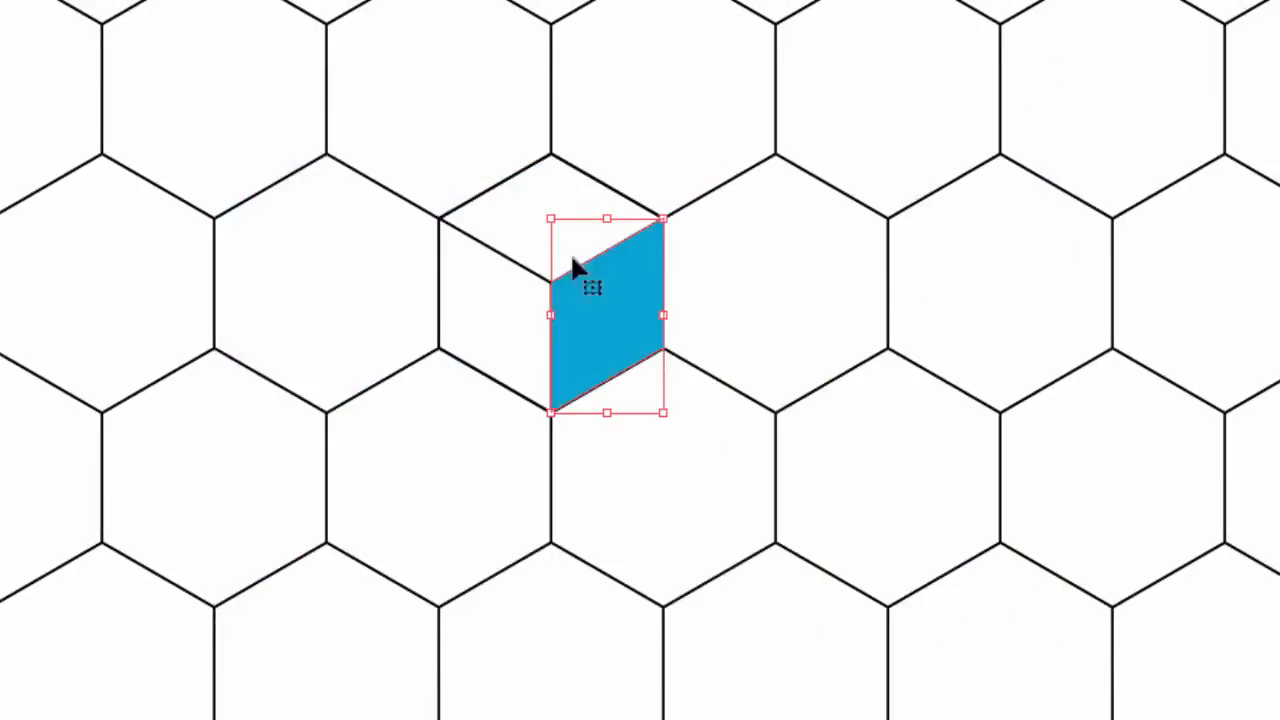
Fill the cube's top face with a bright green and leave it without a stroke
{"action": "left_click", "coordinate": [588, 180]}
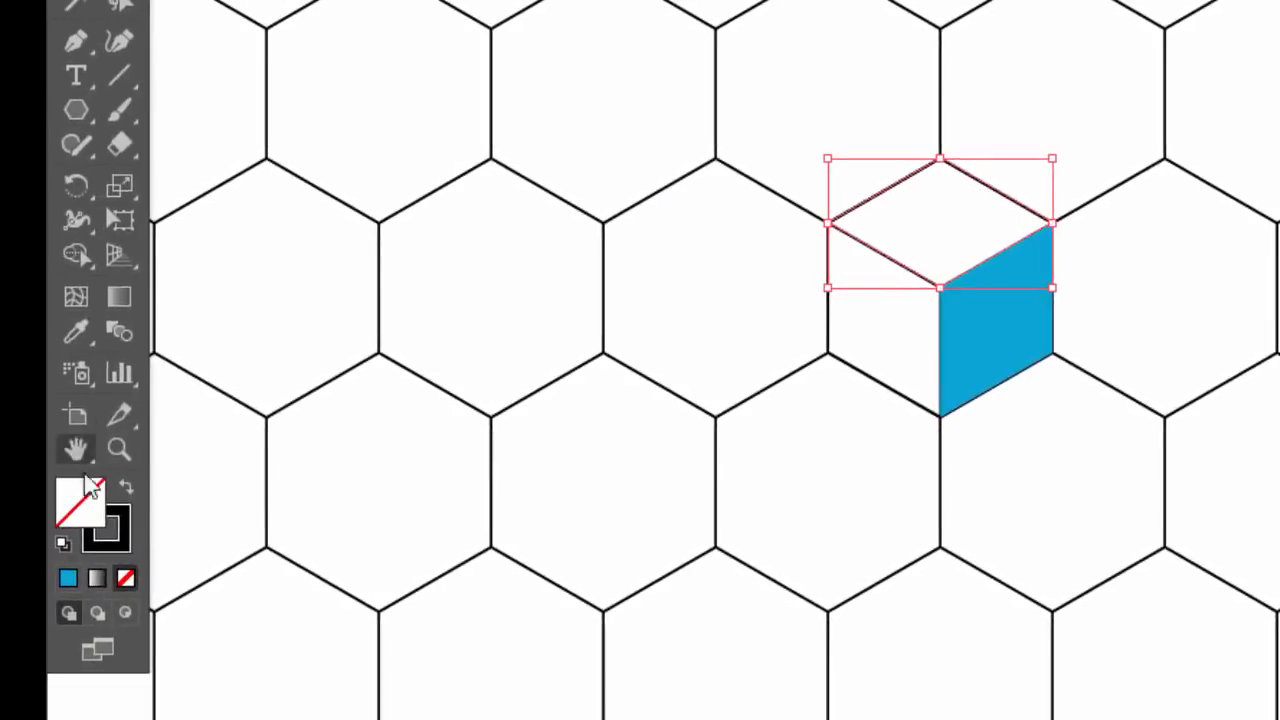
{"action": "left_click", "coordinate": [126, 487]}
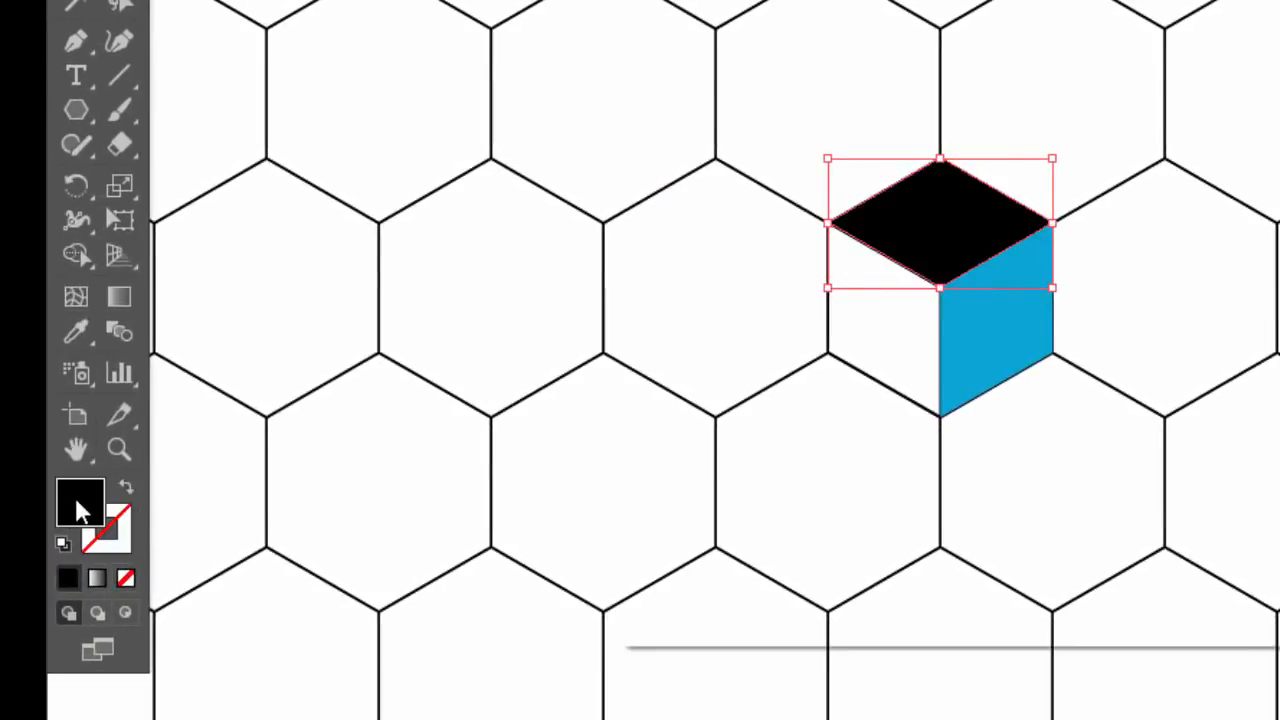
{"action": "double_click", "coordinate": [77, 500]}
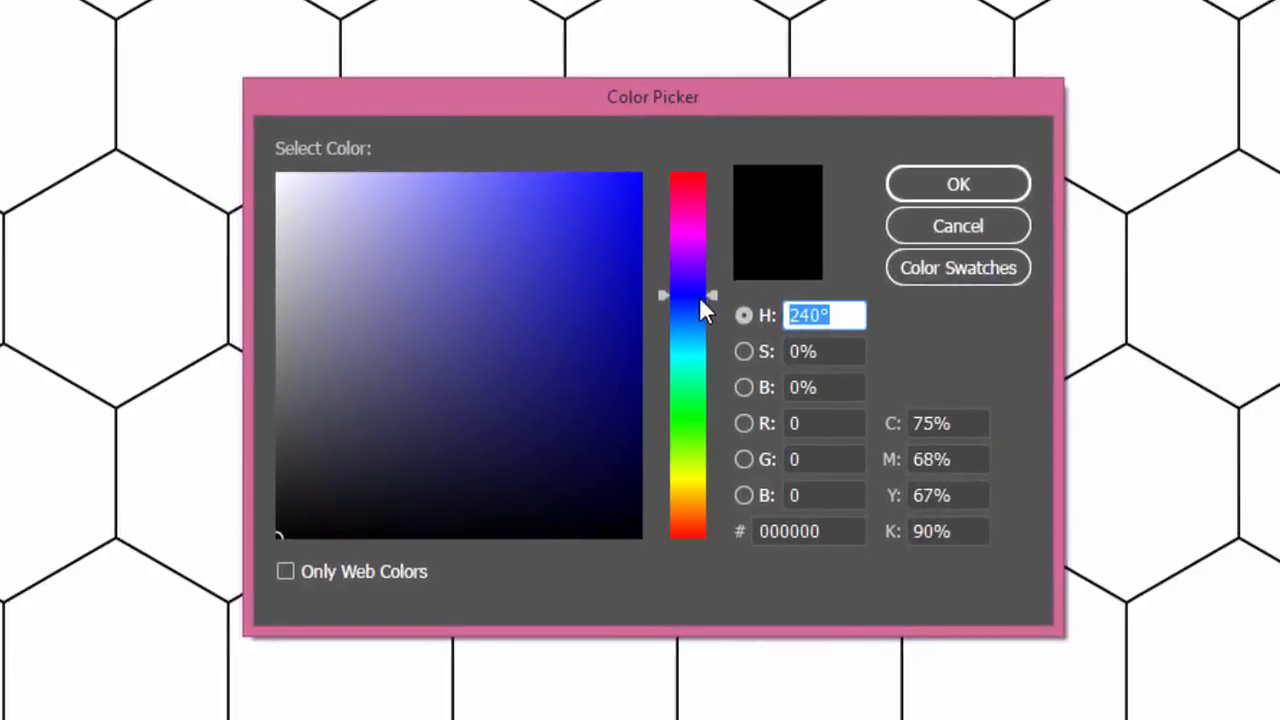
{"action": "left_click_drag", "start_coordinate": [700, 298], "coordinate": [691, 422]}
{"action": "left_click_drag", "start_coordinate": [591, 281], "coordinate": [534, 214]}
{"action": "left_click", "coordinate": [943, 190]}
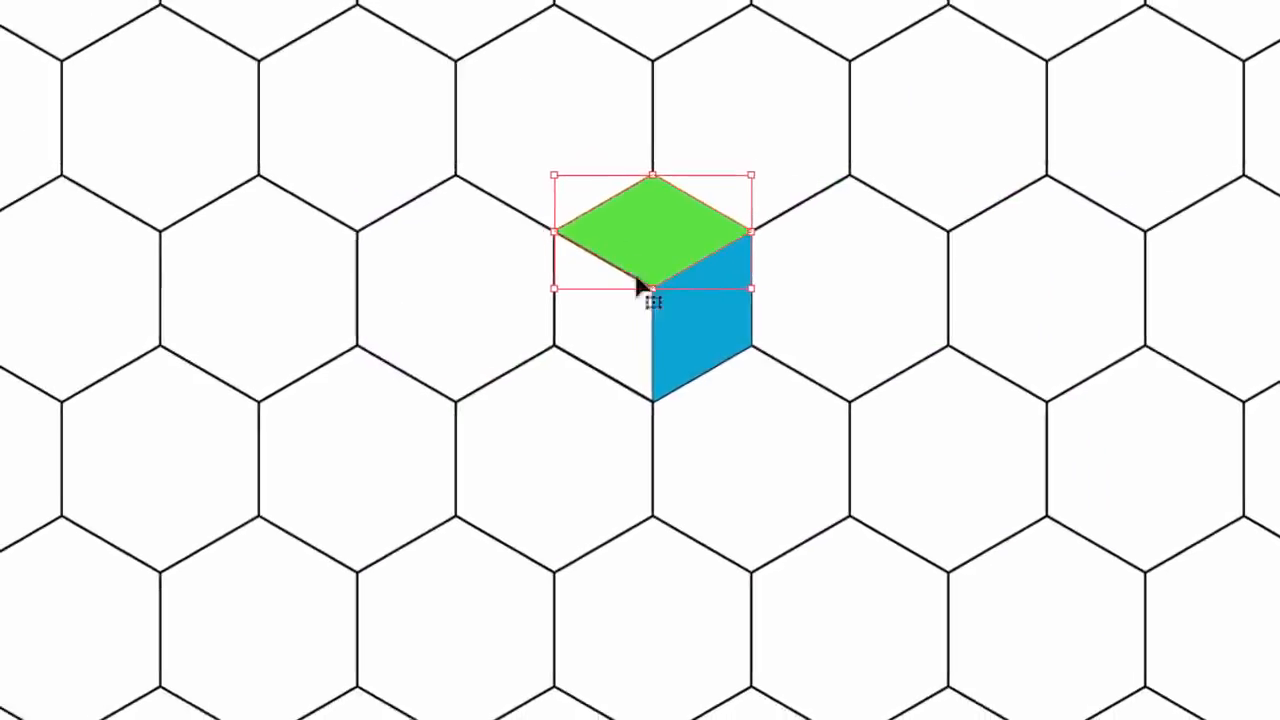
Fill the cube's left face with yellow FFD00D, leave it without a stroke, and deselect it
{"action": "left_click", "coordinate": [488, 338]}
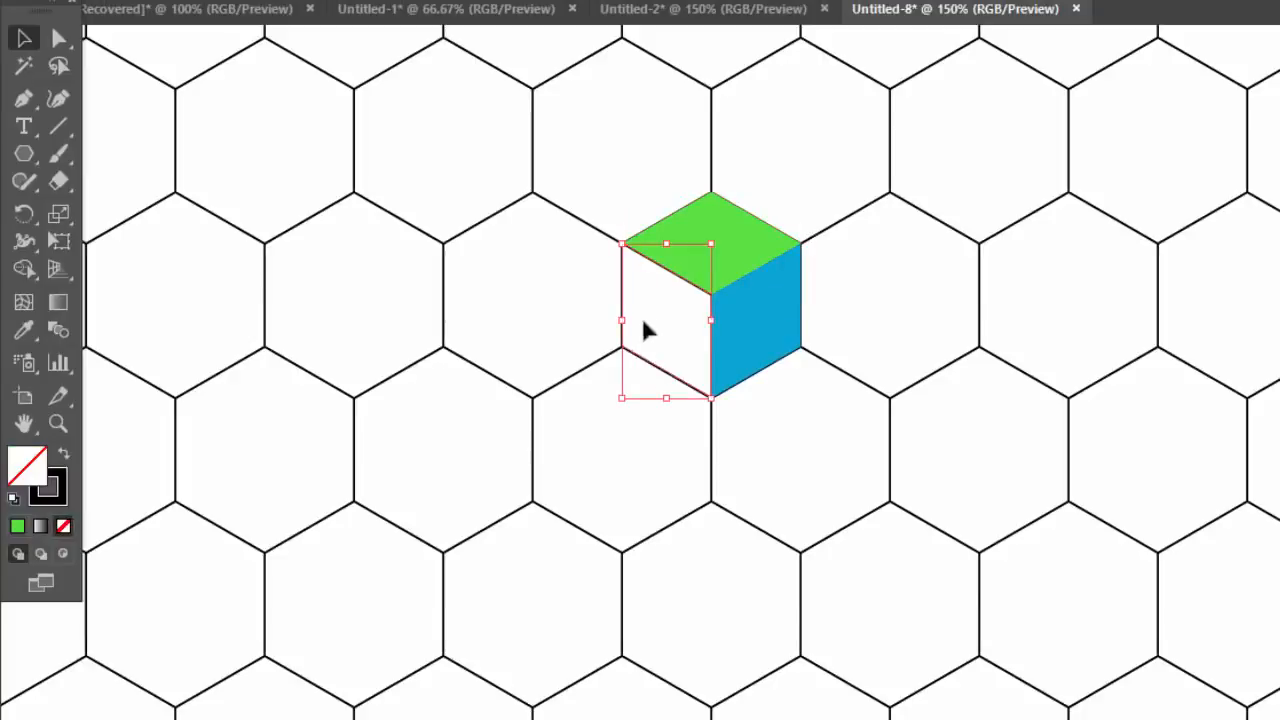
{"action": "double_click", "coordinate": [45, 480]}
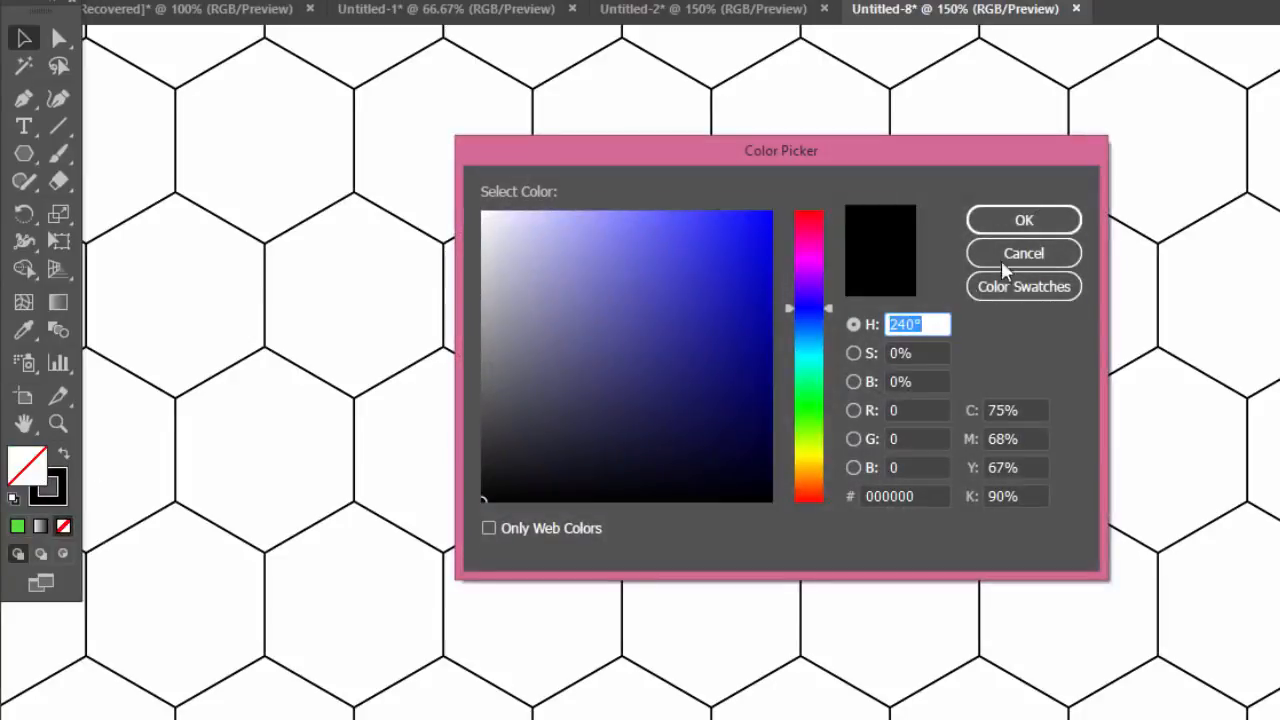
{"action": "left_click", "coordinate": [1004, 260]}
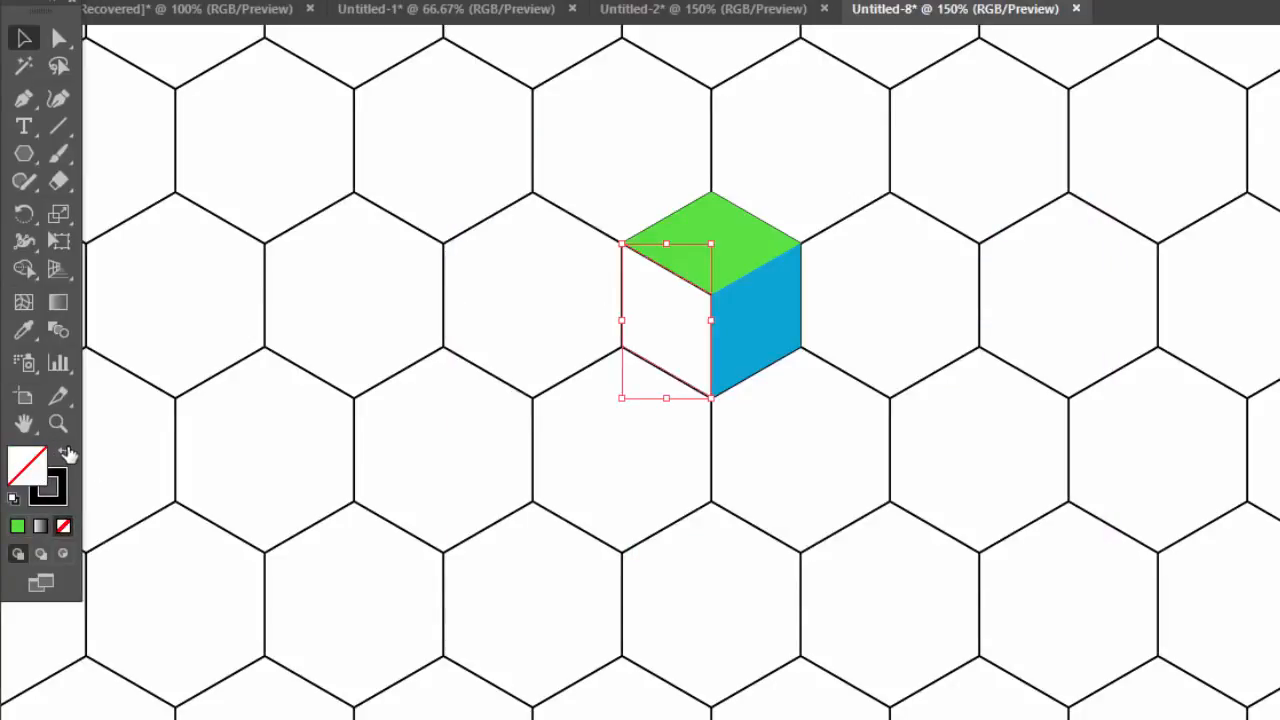
{"action": "left_click", "coordinate": [65, 453]}
{"action": "double_click", "coordinate": [27, 464]}
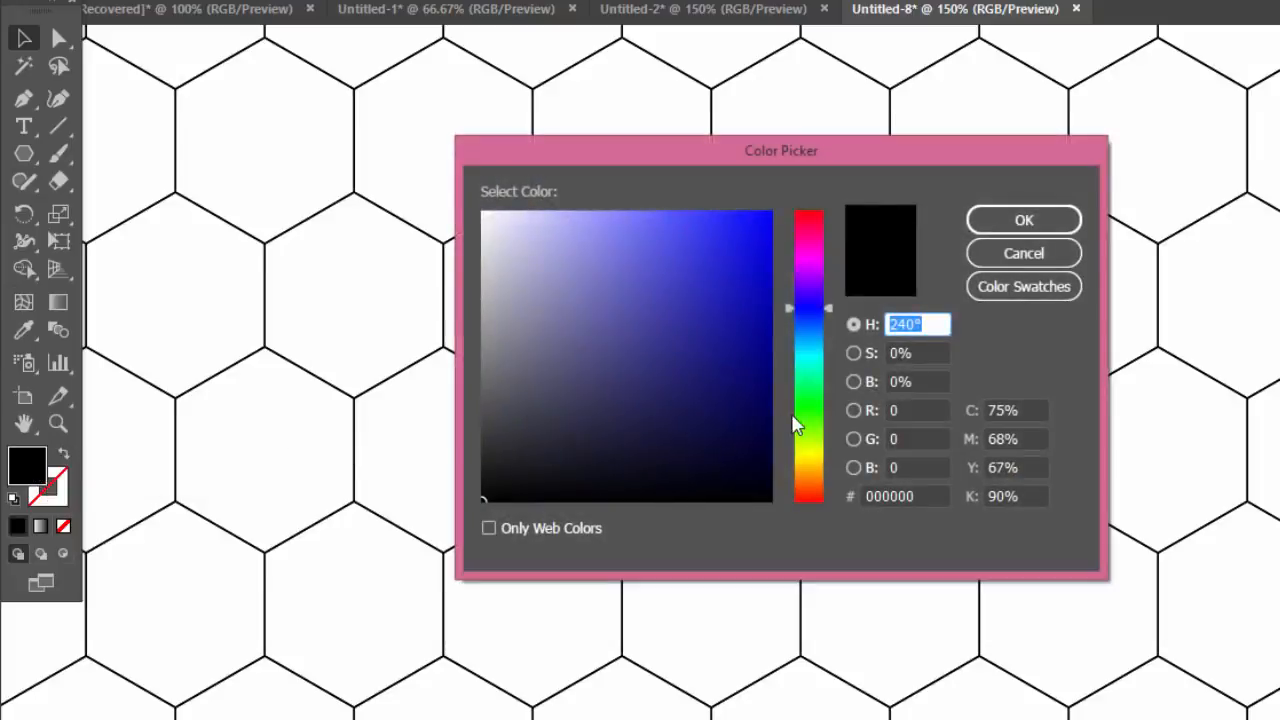
{"action": "left_click_drag", "start_coordinate": [797, 425], "coordinate": [818, 470]}
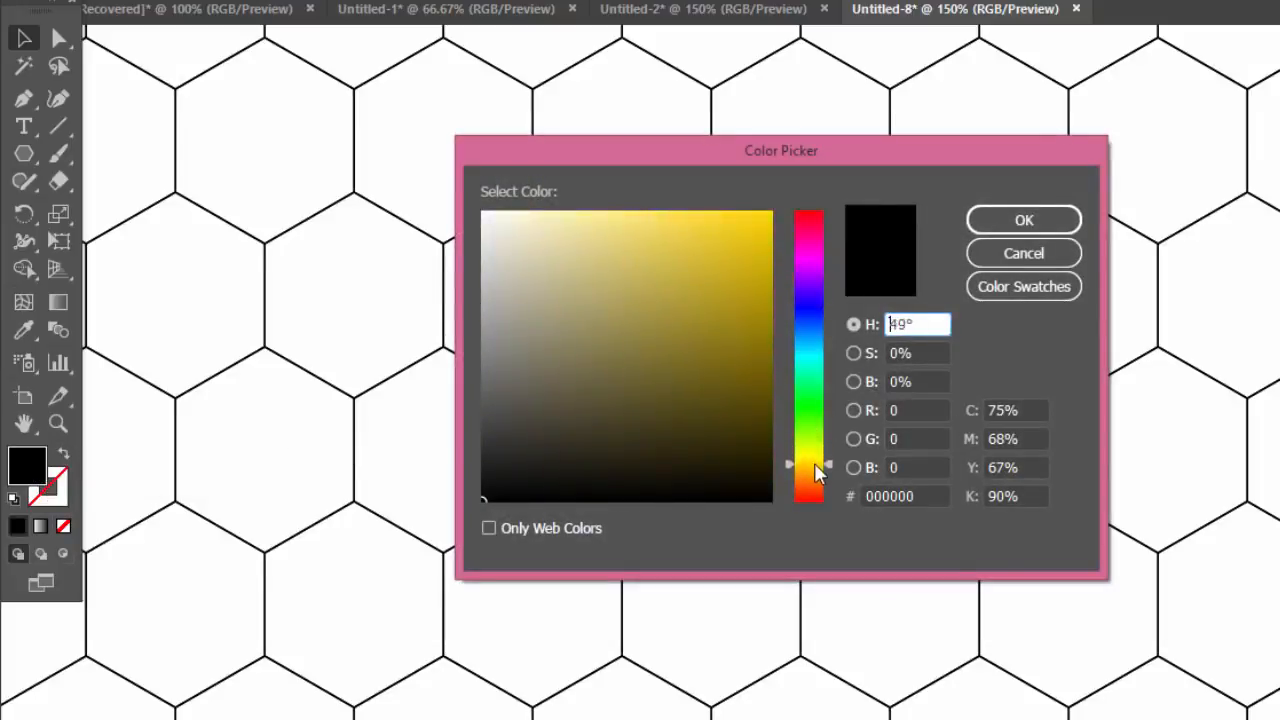
{"action": "left_click_drag", "start_coordinate": [754, 212], "coordinate": [757, 212]}
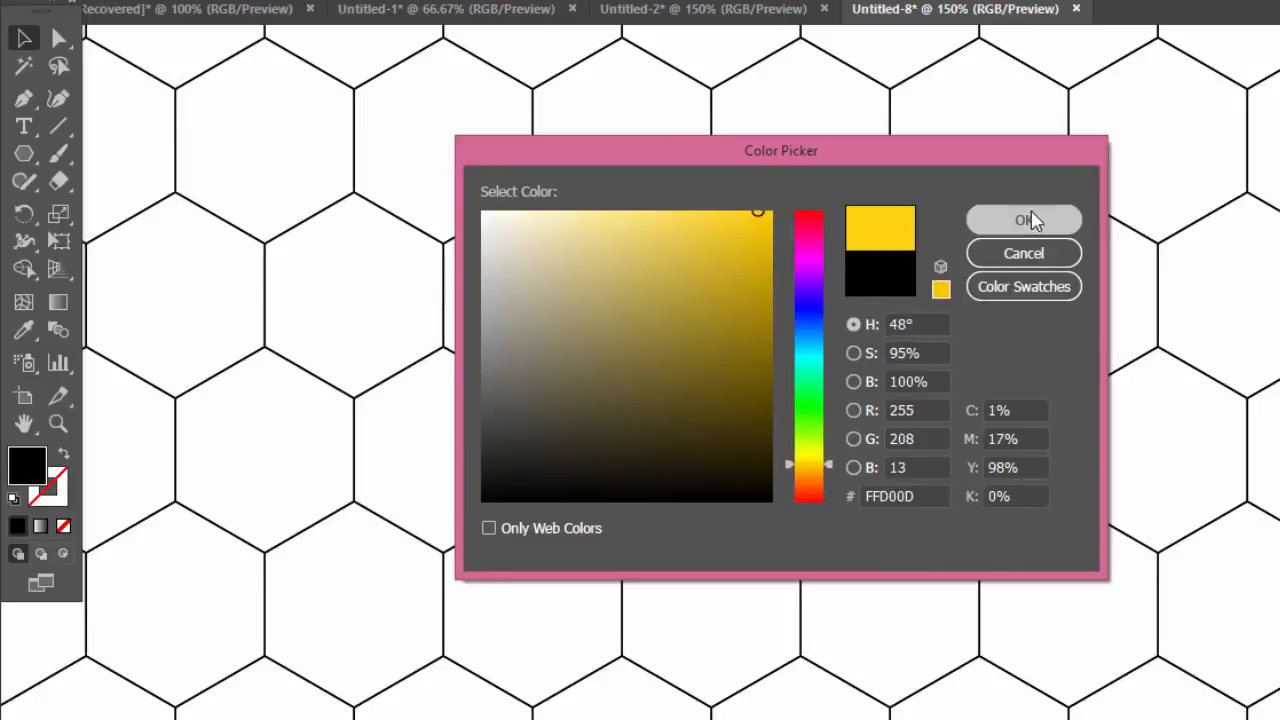
{"action": "left_click", "coordinate": [1024, 220]}
{"action": "left_click", "coordinate": [852, 256]}
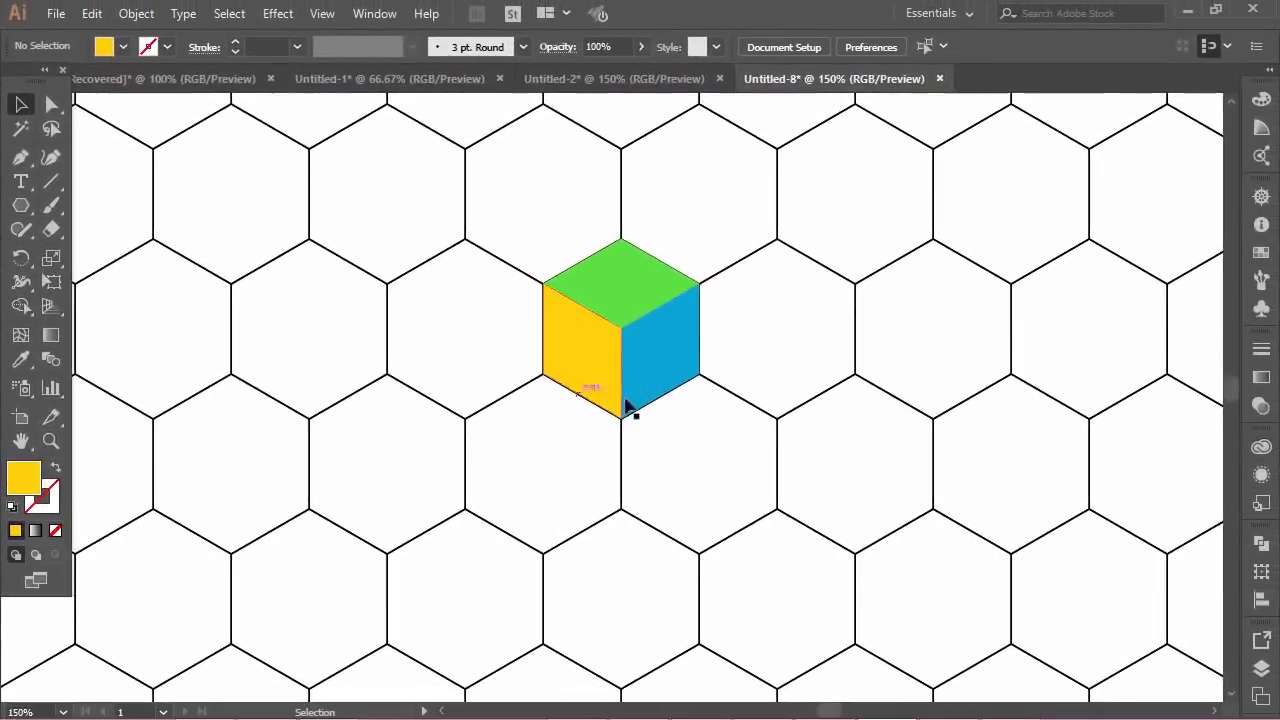
Group the three coloured faces and move the cube onto another hexagon farther up and to the right in the grid
{"action": "scroll", "coordinate": [620, 350], "scroll_direction": "up", "scroll_amount": 2}
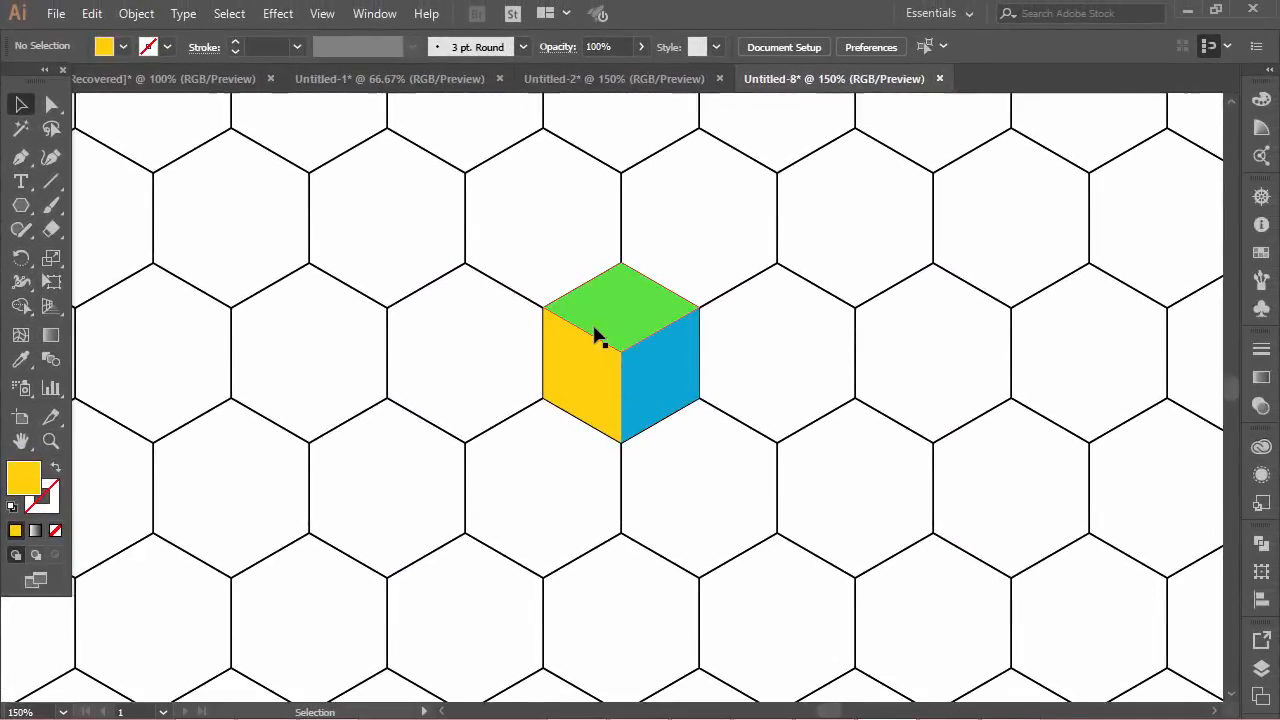
{"action": "scroll", "coordinate": [560, 352], "scroll_direction": "down", "scroll_amount": 1}
{"action": "left_click", "coordinate": [660, 402]}
{"action": "left_click_drag", "start_coordinate": [651, 386], "coordinate": [1027, 268]}
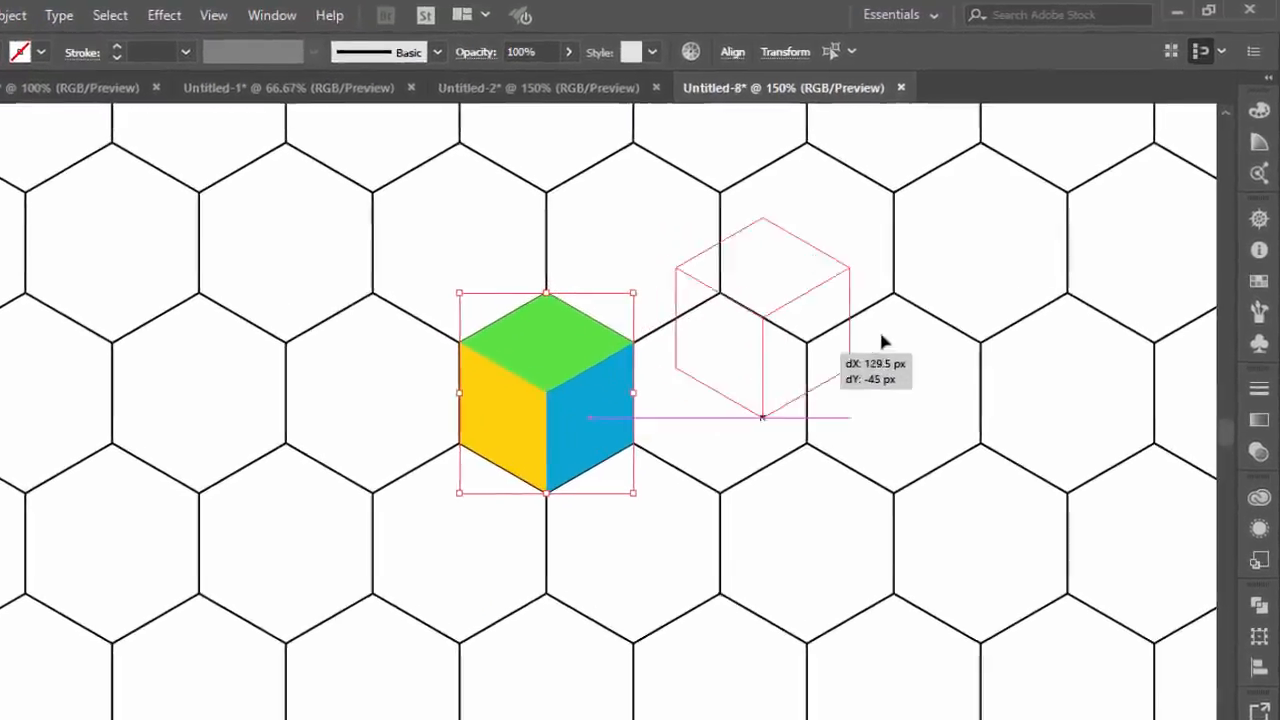
{"action": "left_click_drag", "start_coordinate": [970, 335], "coordinate": [975, 318]}
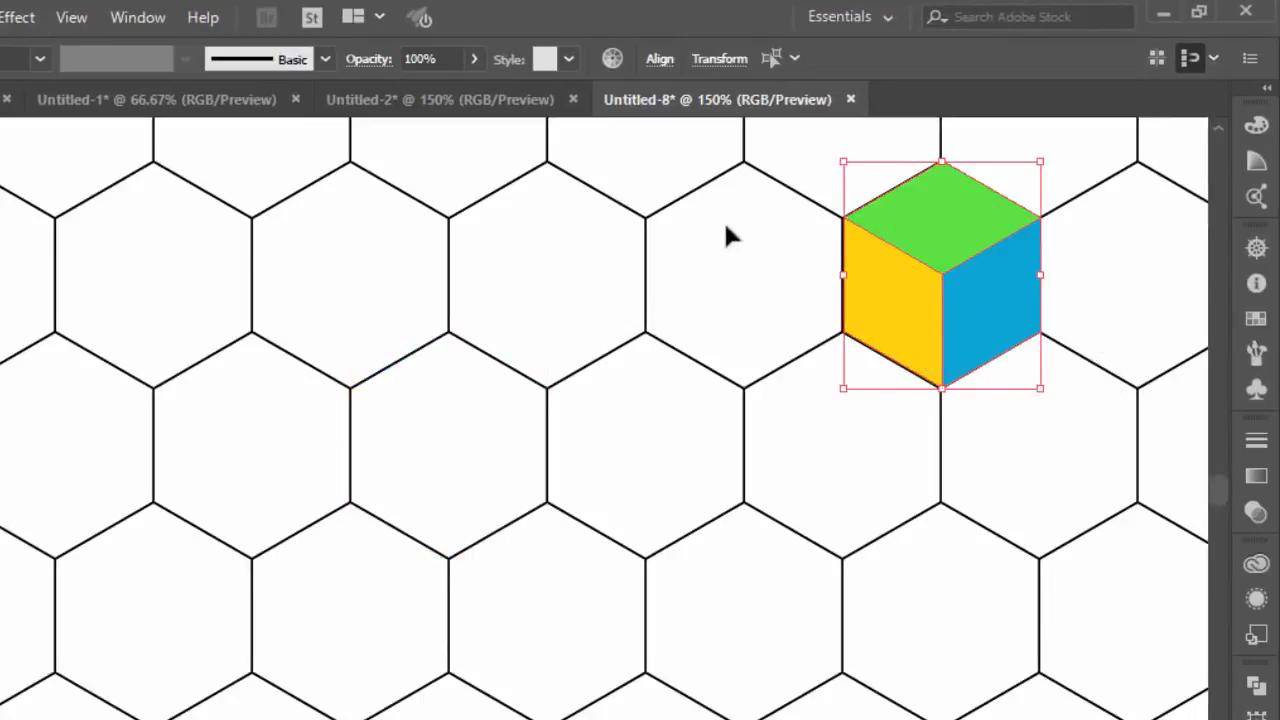
{"action": "key", "text": "a"}
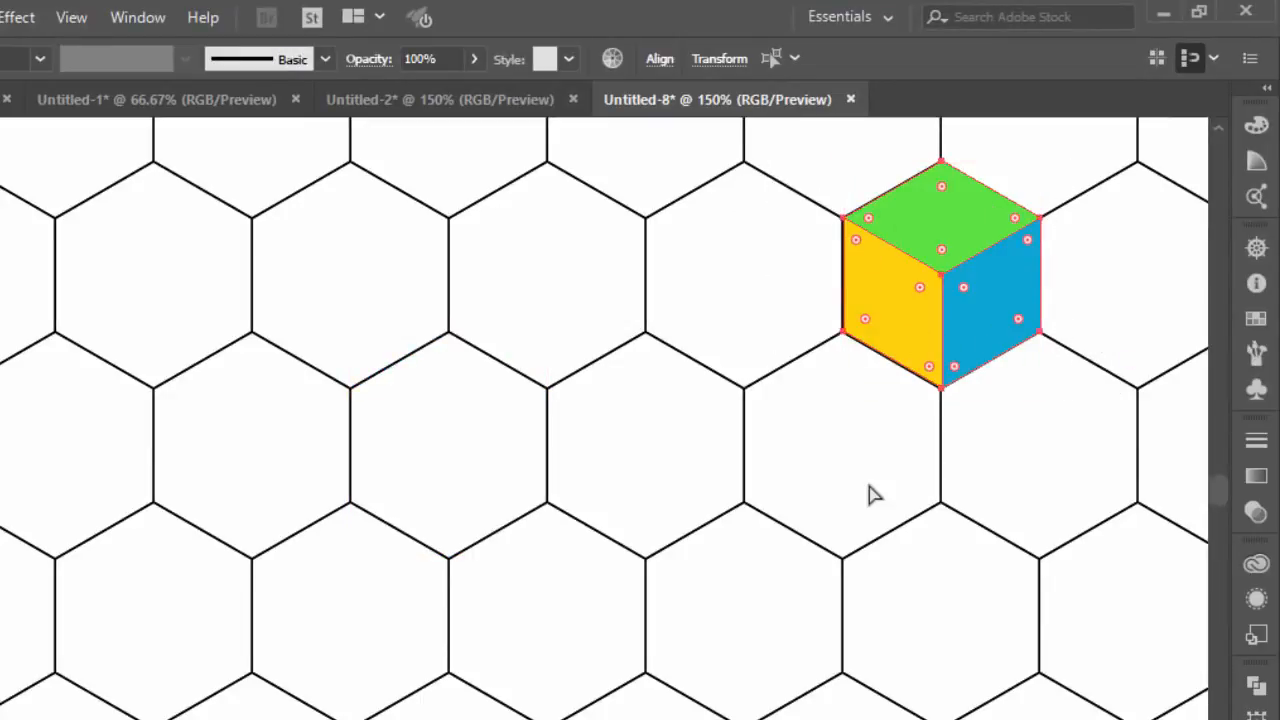
{"action": "key", "text": "v"}
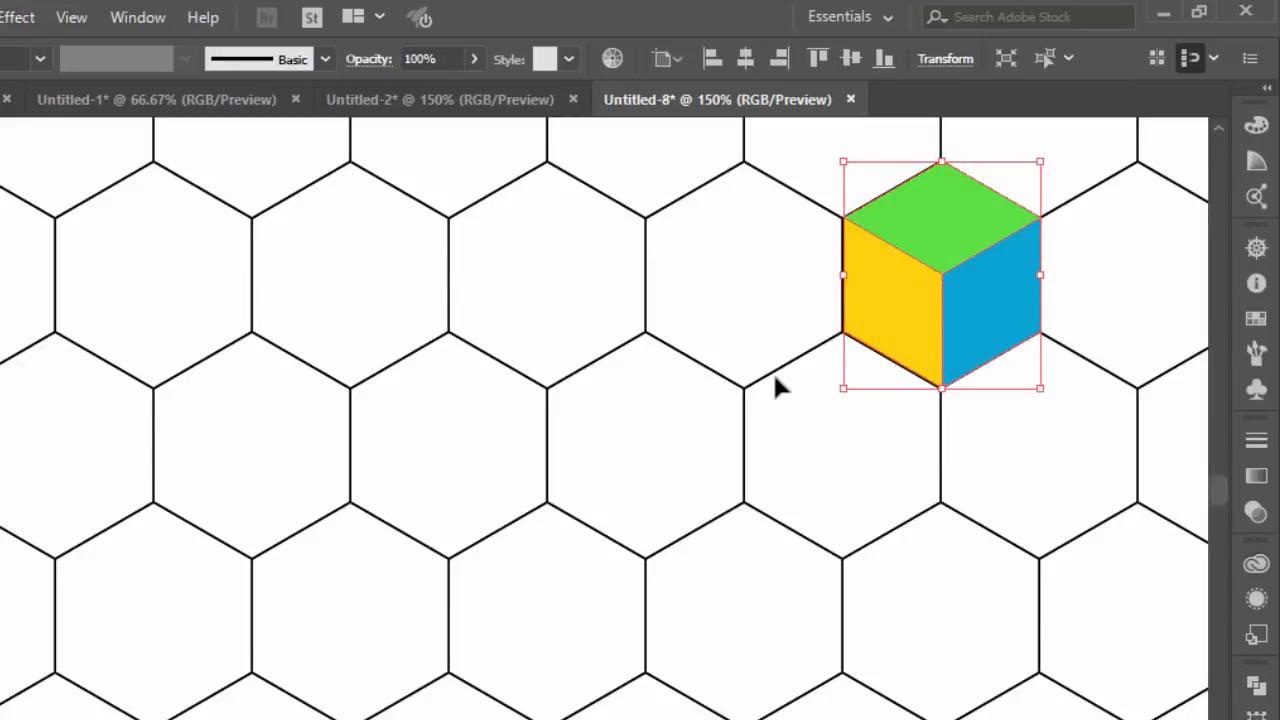
{"action": "left_click", "coordinate": [886, 427]}
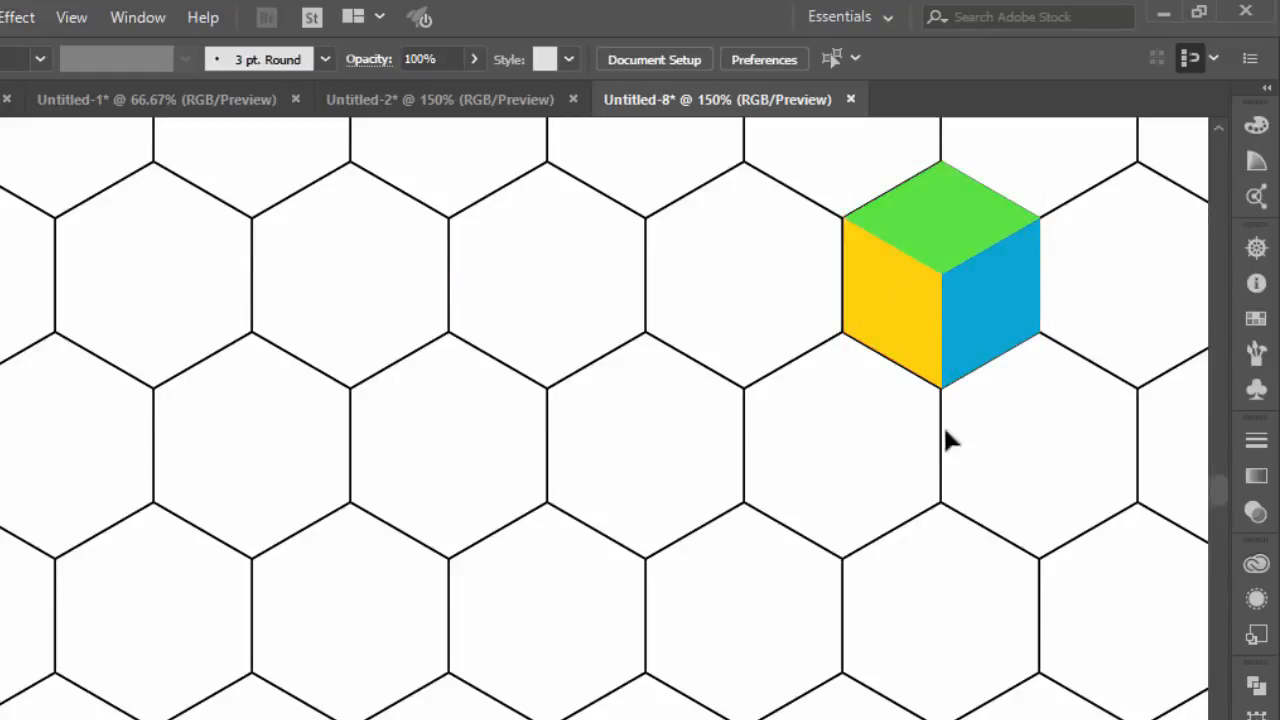
Duplicate the cube onto the grid and copy it diagonally down-left to form a bar of three adjoining cubes
{"action": "left_click_drag", "start_coordinate": [965, 307], "coordinate": [414, 513]}
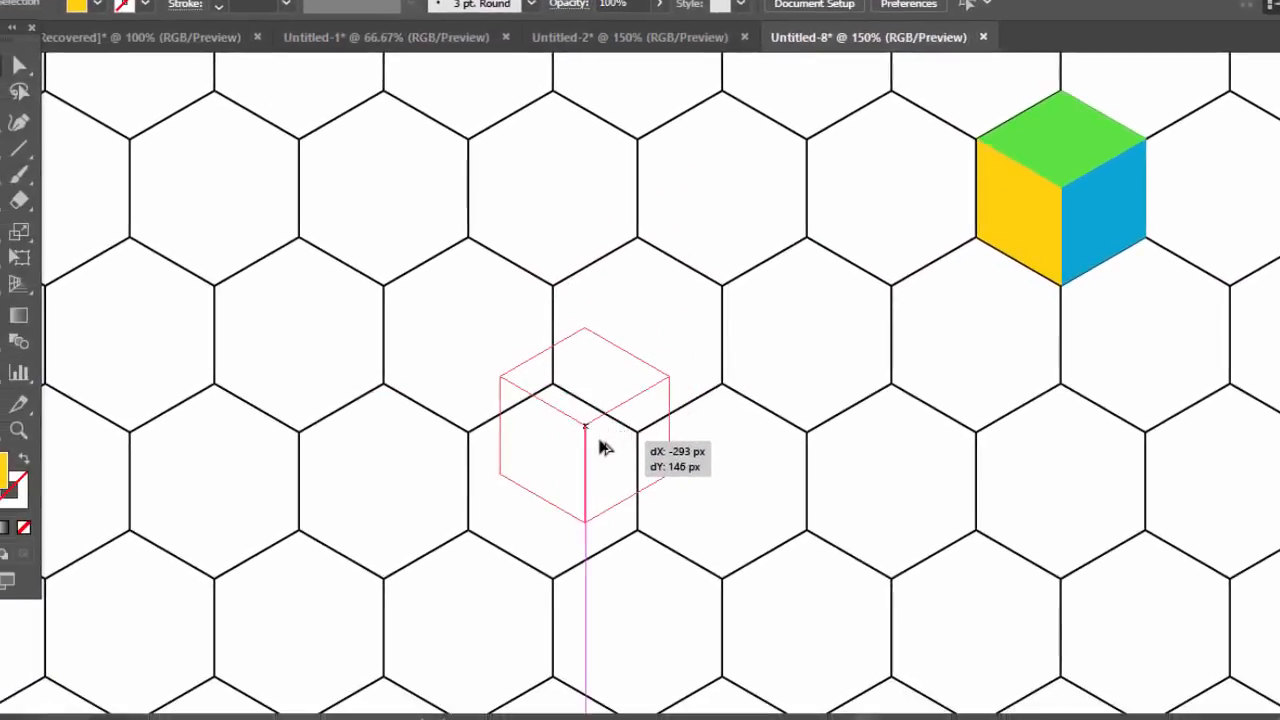
{"action": "left_click_drag", "start_coordinate": [605, 391], "coordinate": [658, 360]}
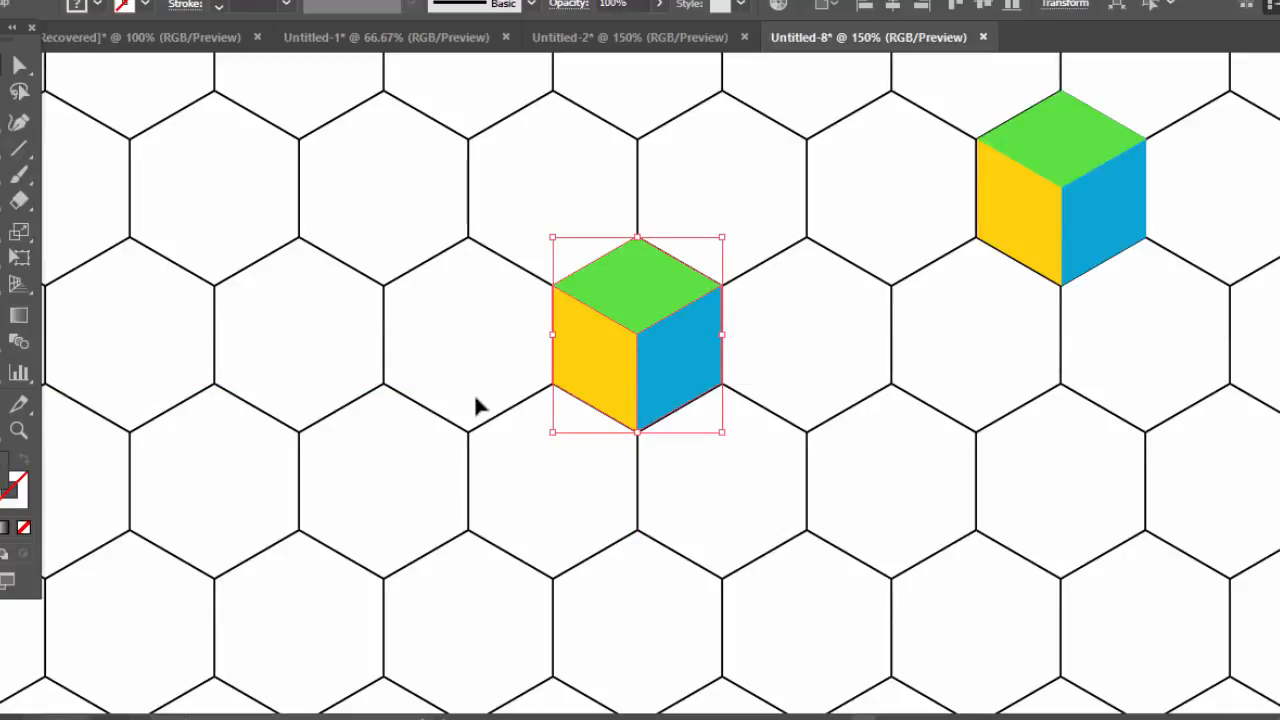
{"action": "left_click_drag", "start_coordinate": [673, 358], "coordinate": [527, 473]}
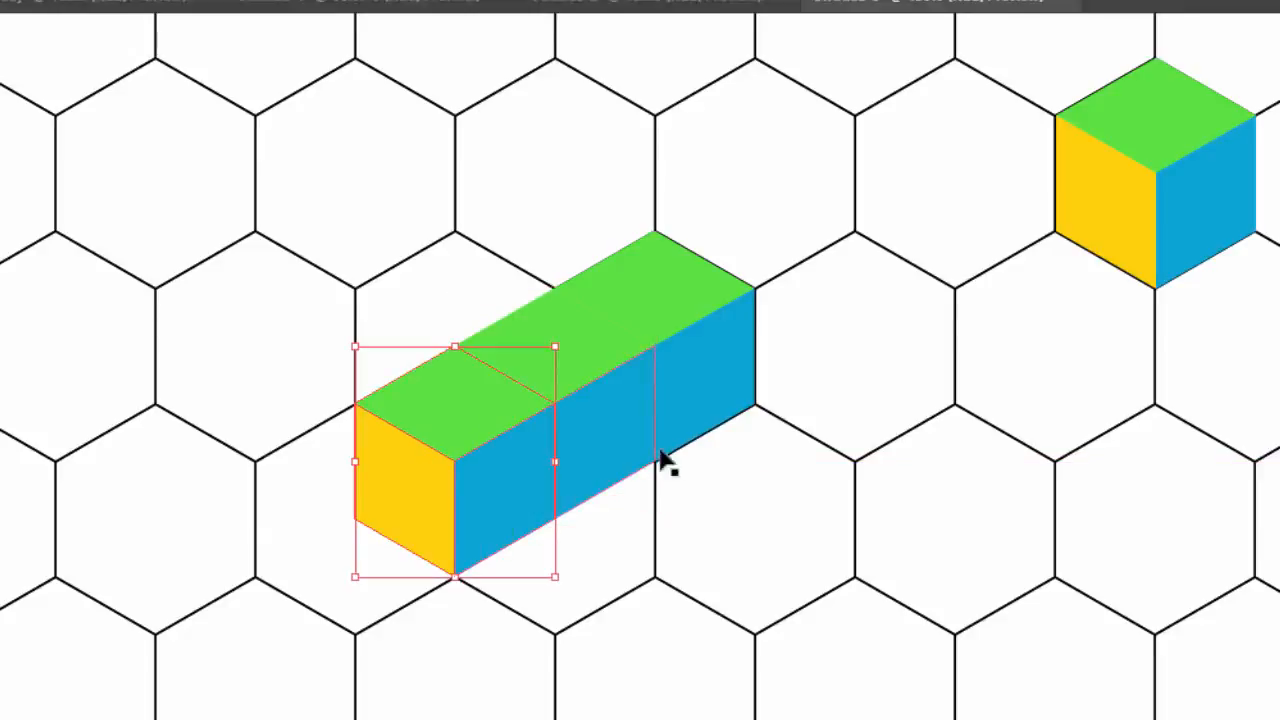
{"action": "left_click", "coordinate": [697, 443]}
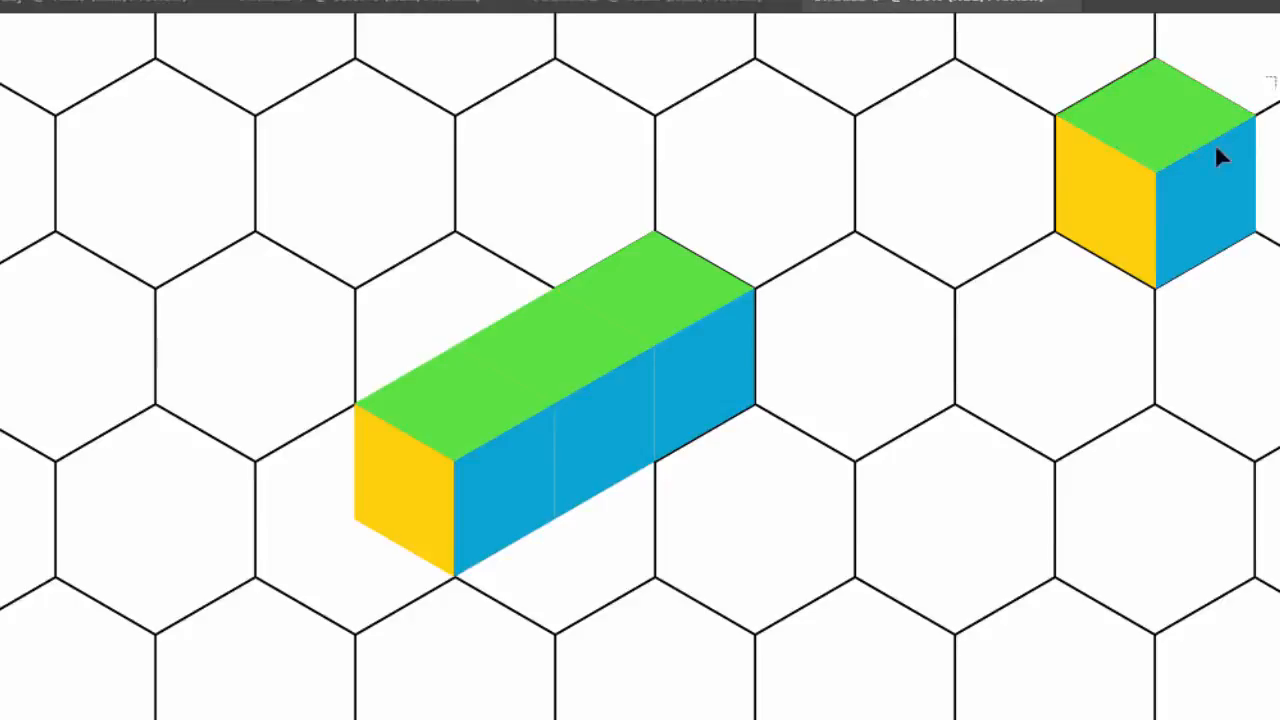
Place two more copies of the spare cube at the bar's upper-left and lower-right sides to form a cross
{"action": "left_click", "coordinate": [1184, 195]}
{"action": "left_click_drag", "start_coordinate": [1214, 178], "coordinate": [520, 350]}
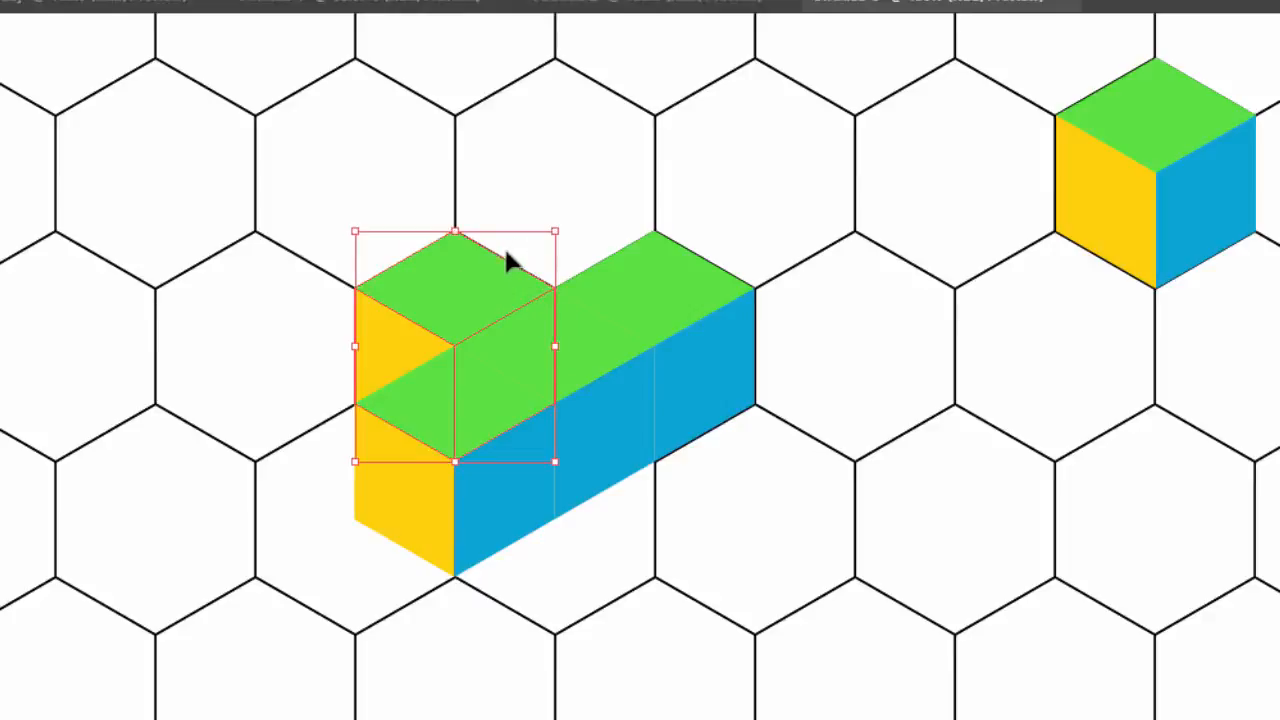
{"action": "left_click_drag", "start_coordinate": [497, 276], "coordinate": [697, 391]}
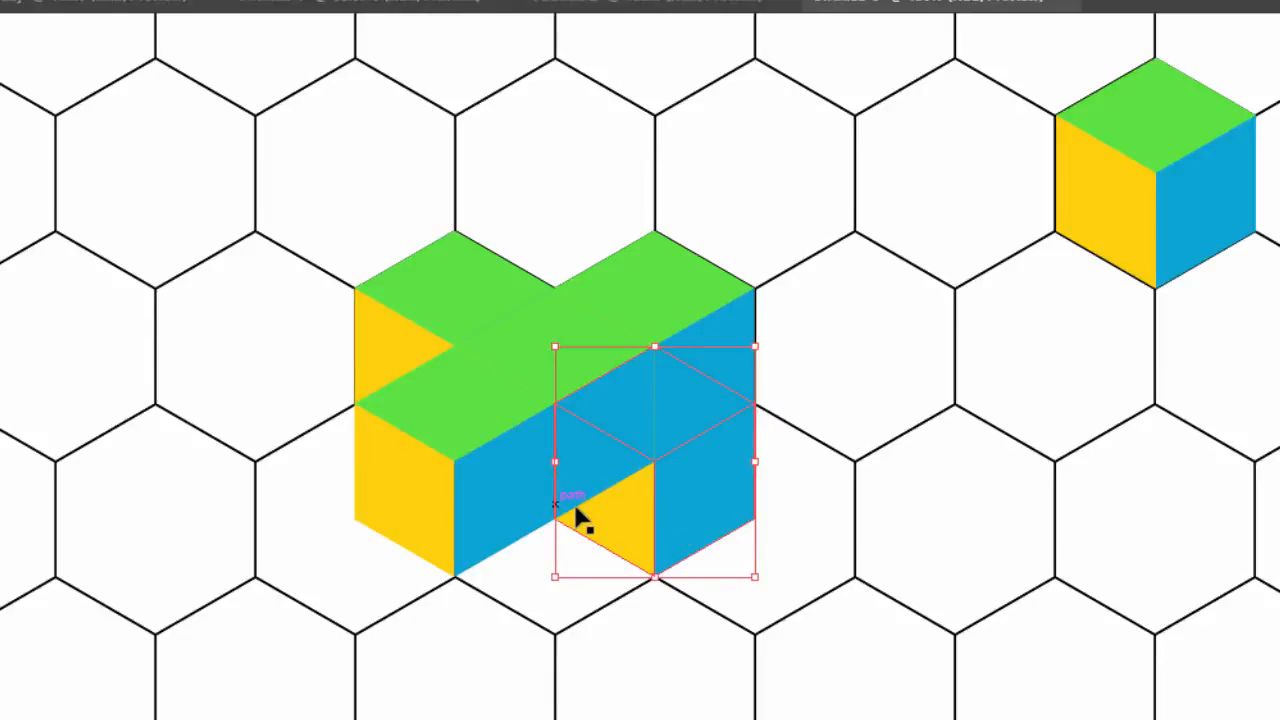
Bring the cross's lower-right cube to the front of the stacking order and deselect it
{"action": "right_click", "coordinate": [702, 493]}
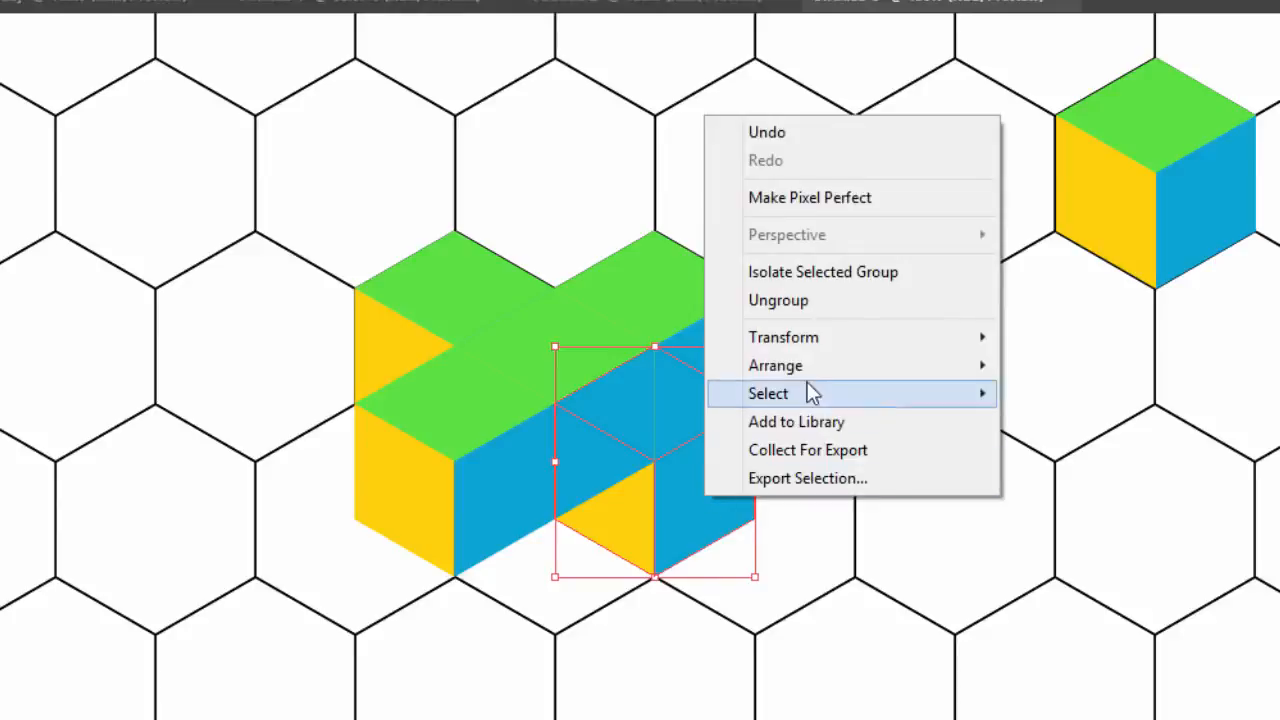
{"action": "mouse_move", "coordinate": [809, 371]}
{"action": "left_click", "coordinate": [1090, 372]}
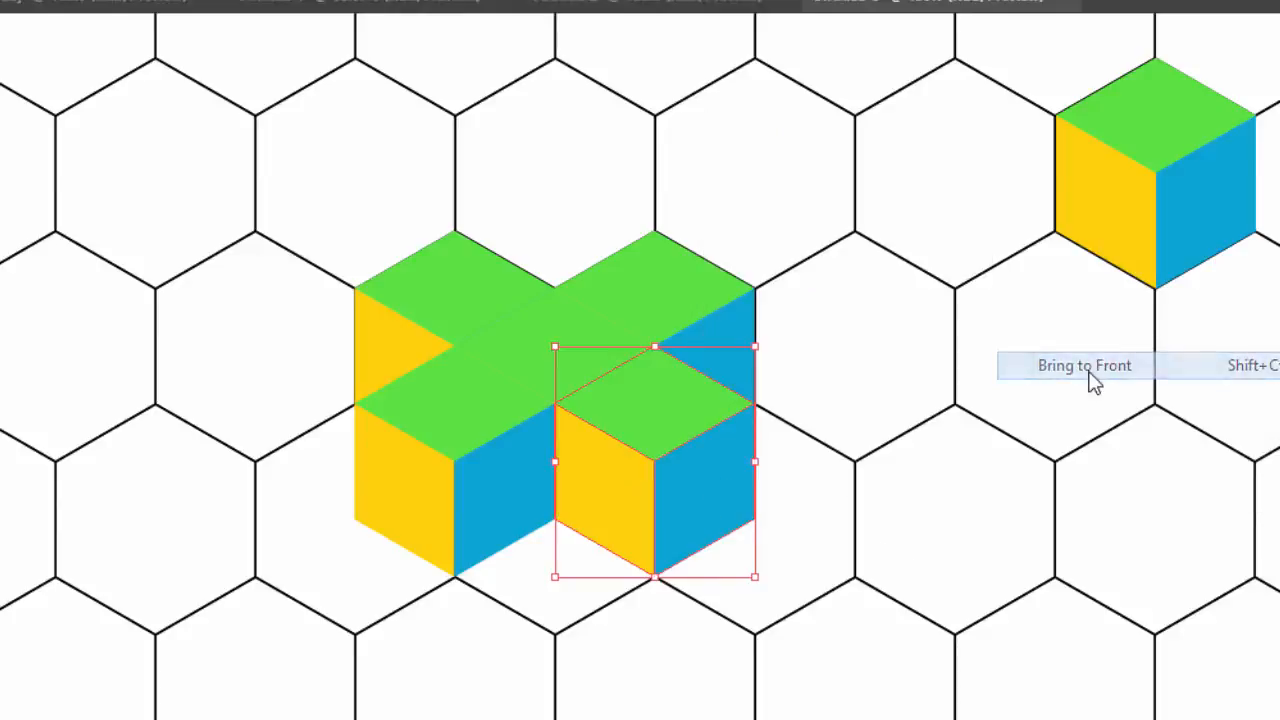
{"action": "left_click", "coordinate": [999, 430]}
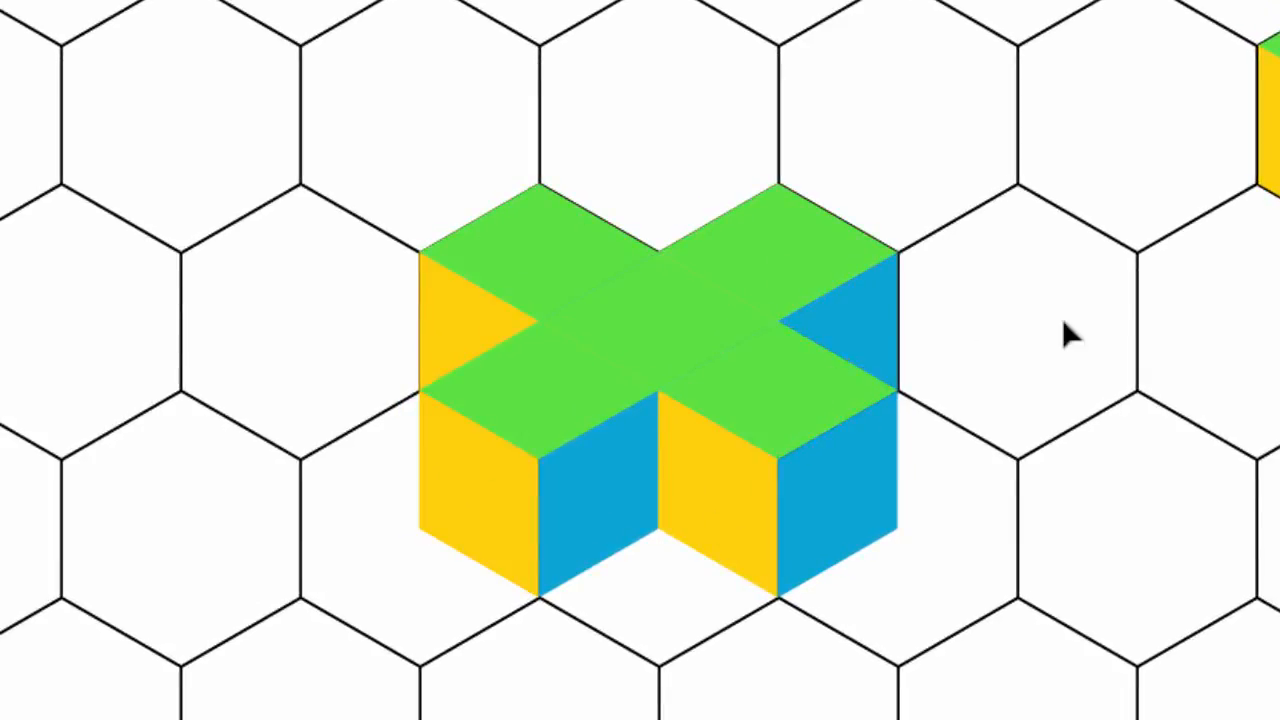
Ungroup each of the five cubes in the cross into separate faces
{"action": "left_click", "coordinate": [778, 268]}
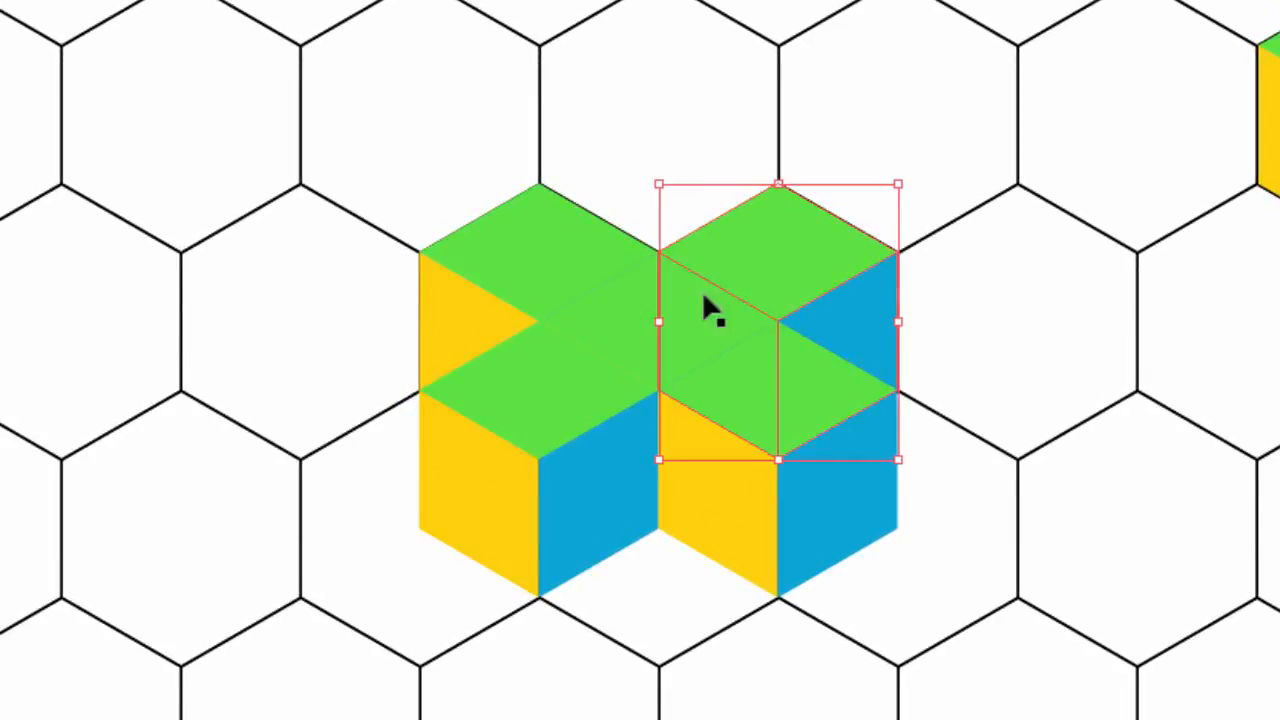
{"action": "right_click", "coordinate": [764, 260]}
{"action": "left_click", "coordinate": [832, 482]}
{"action": "right_click", "coordinate": [582, 257]}
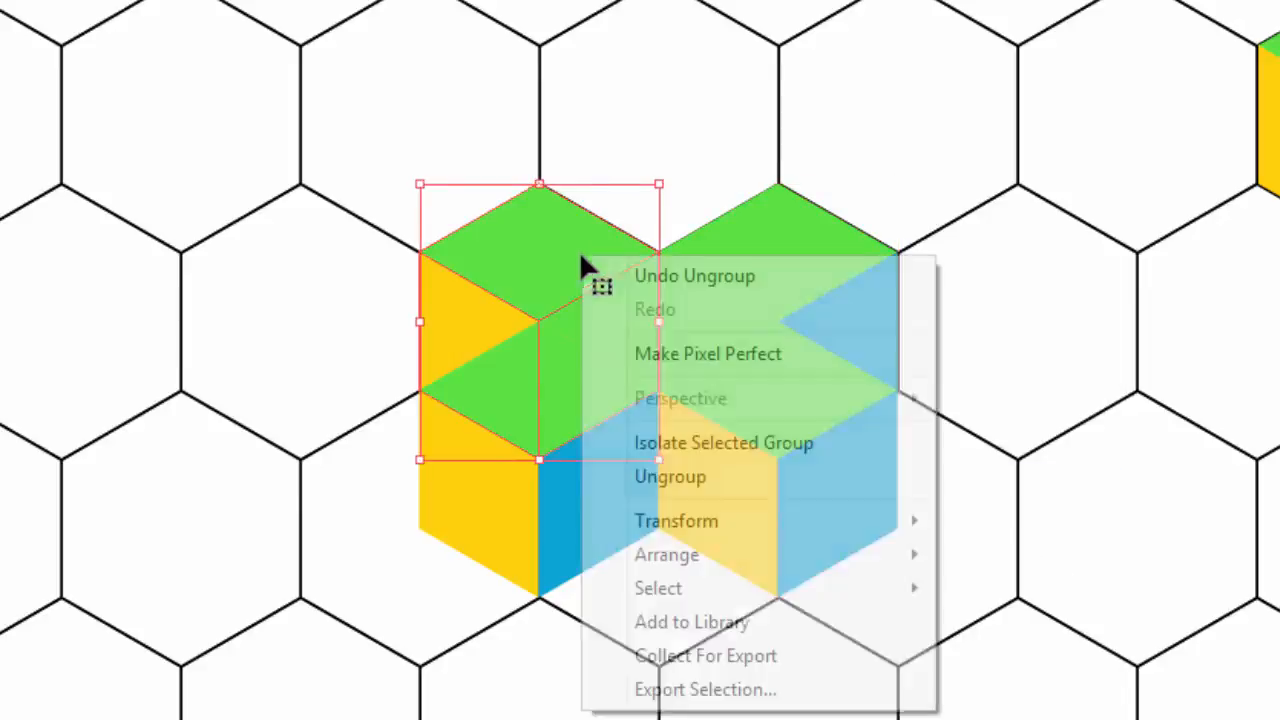
{"action": "left_click", "coordinate": [655, 476]}
{"action": "right_click", "coordinate": [723, 338]}
{"action": "left_click", "coordinate": [795, 556]}
{"action": "right_click", "coordinate": [823, 386]}
{"action": "left_click", "coordinate": [880, 603]}
{"action": "right_click", "coordinate": [580, 394]}
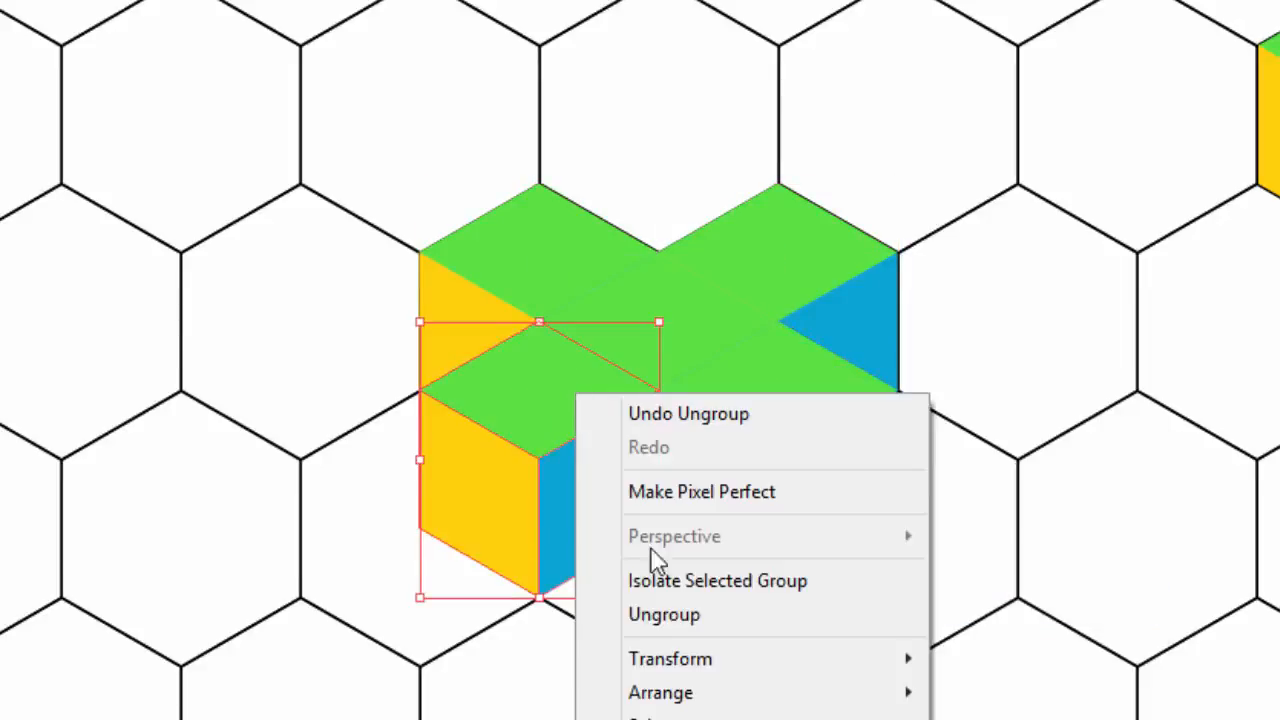
{"action": "left_click", "coordinate": [663, 611]}
Unite the cross's five green top faces into a single shape with Pathfinder Unite and deselect it
{"action": "left_click", "coordinate": [573, 262]}
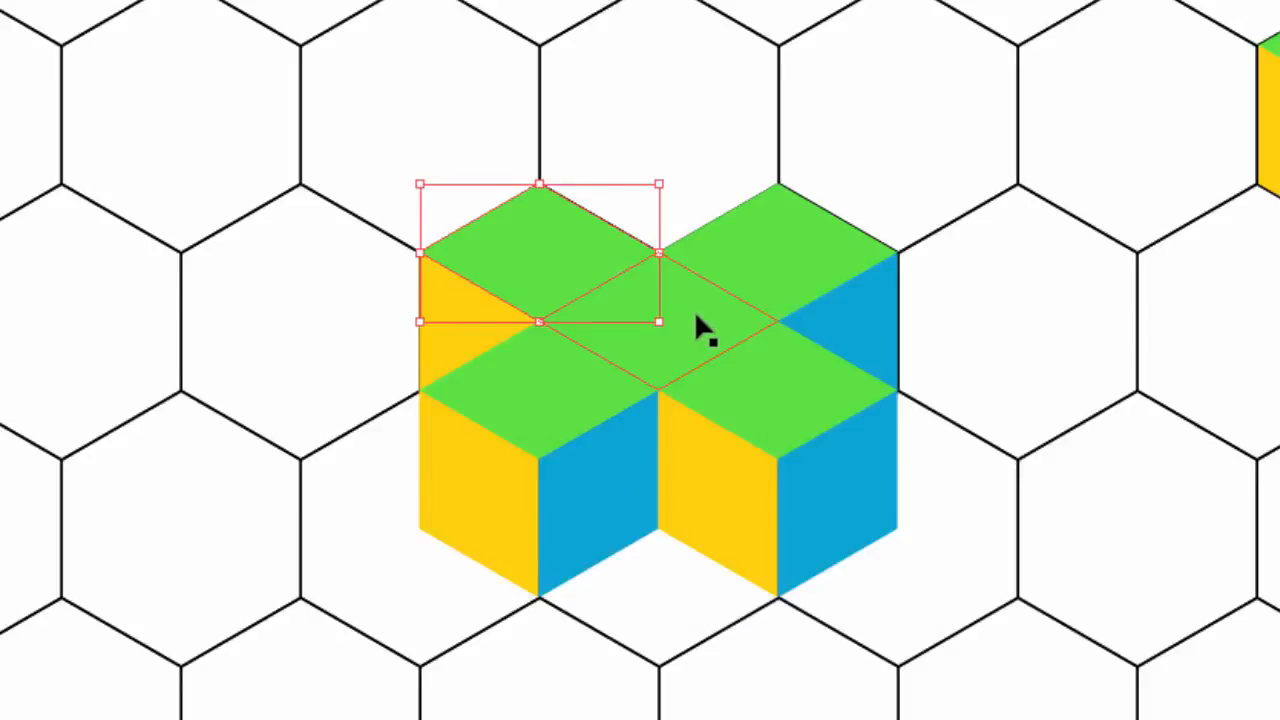
{"action": "left_click", "coordinate": [696, 309], "text": "shift"}
{"action": "left_click", "coordinate": [755, 245], "text": "shift"}
{"action": "left_click", "coordinate": [745, 414], "text": "shift"}
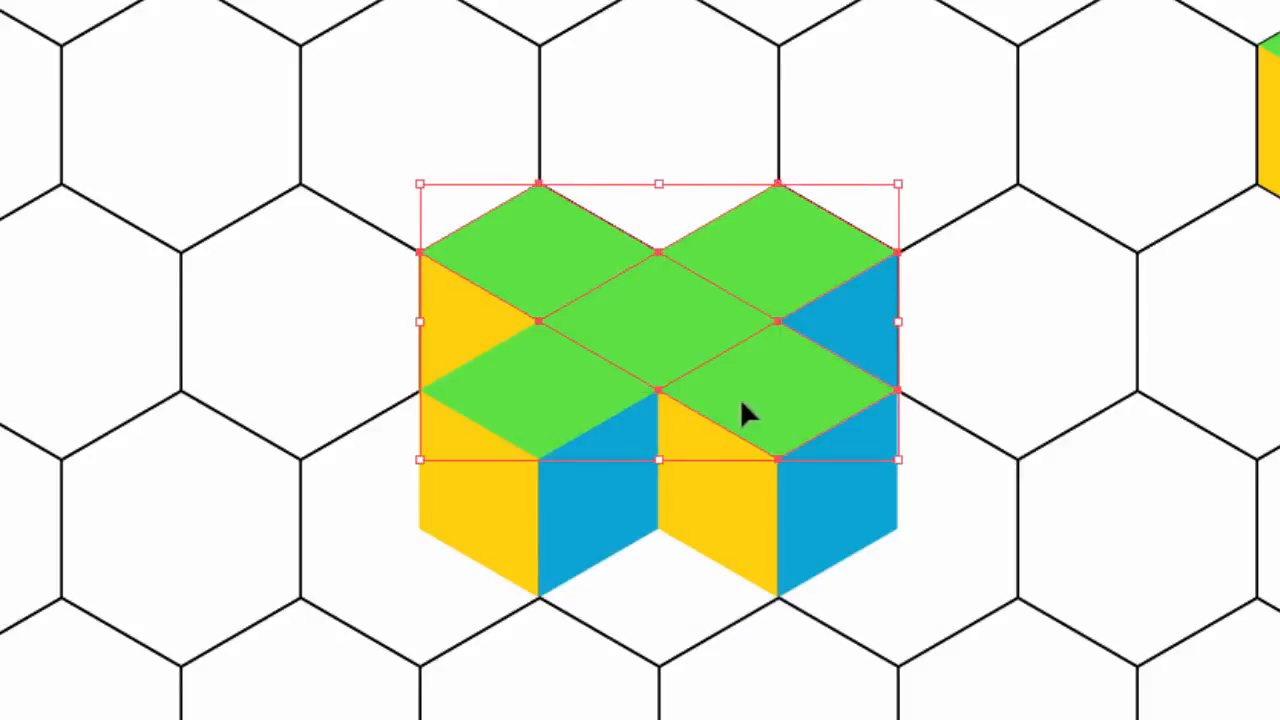
{"action": "left_click", "coordinate": [530, 385], "text": "shift"}
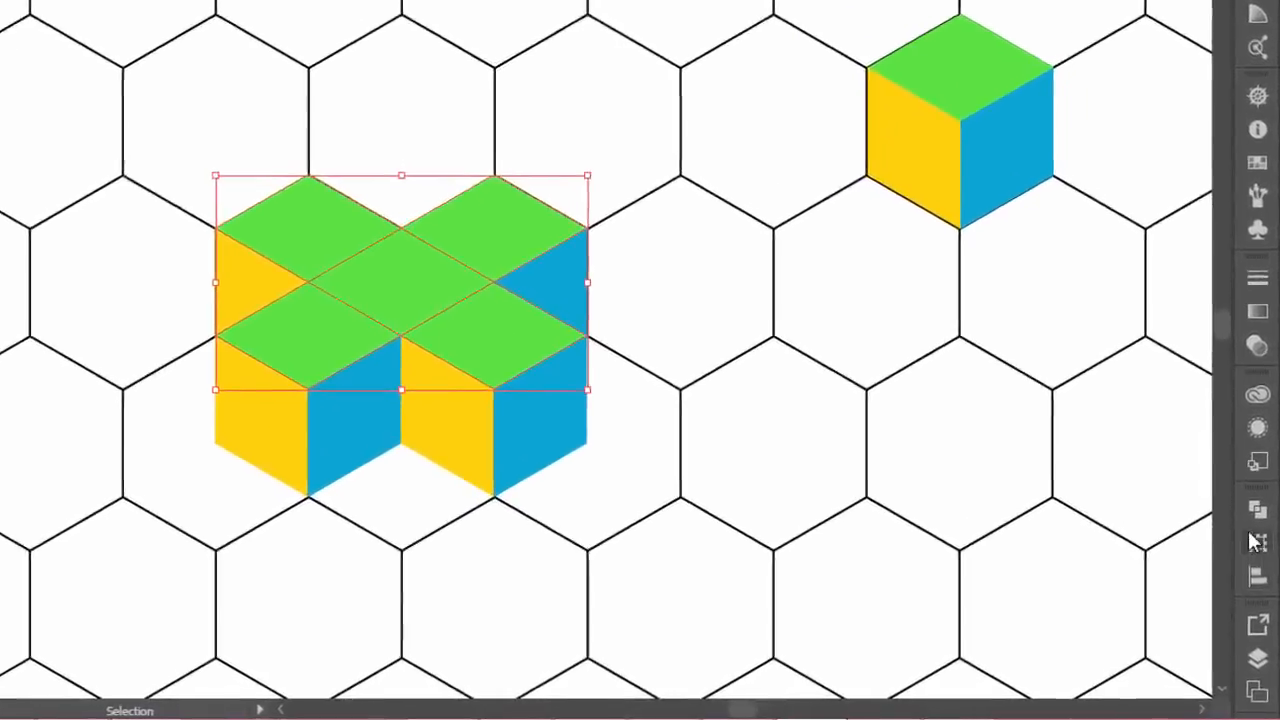
{"action": "left_click", "coordinate": [1261, 543]}
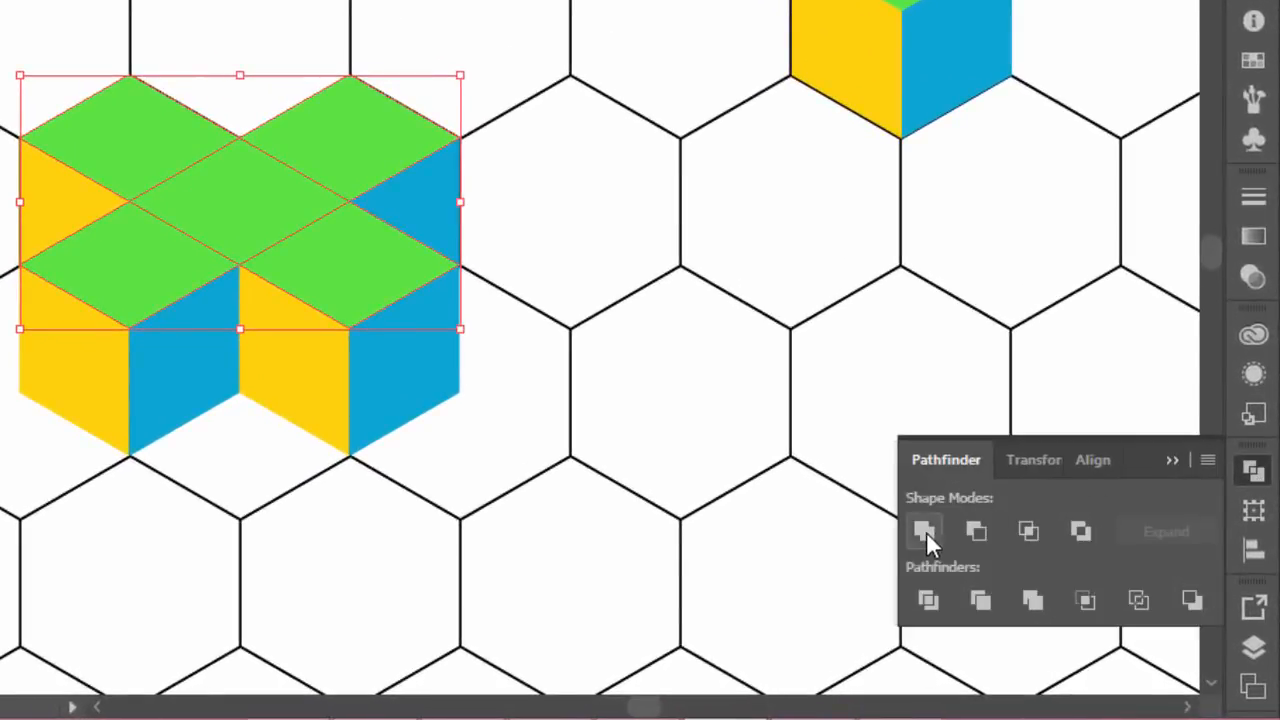
{"action": "left_click", "coordinate": [923, 530]}
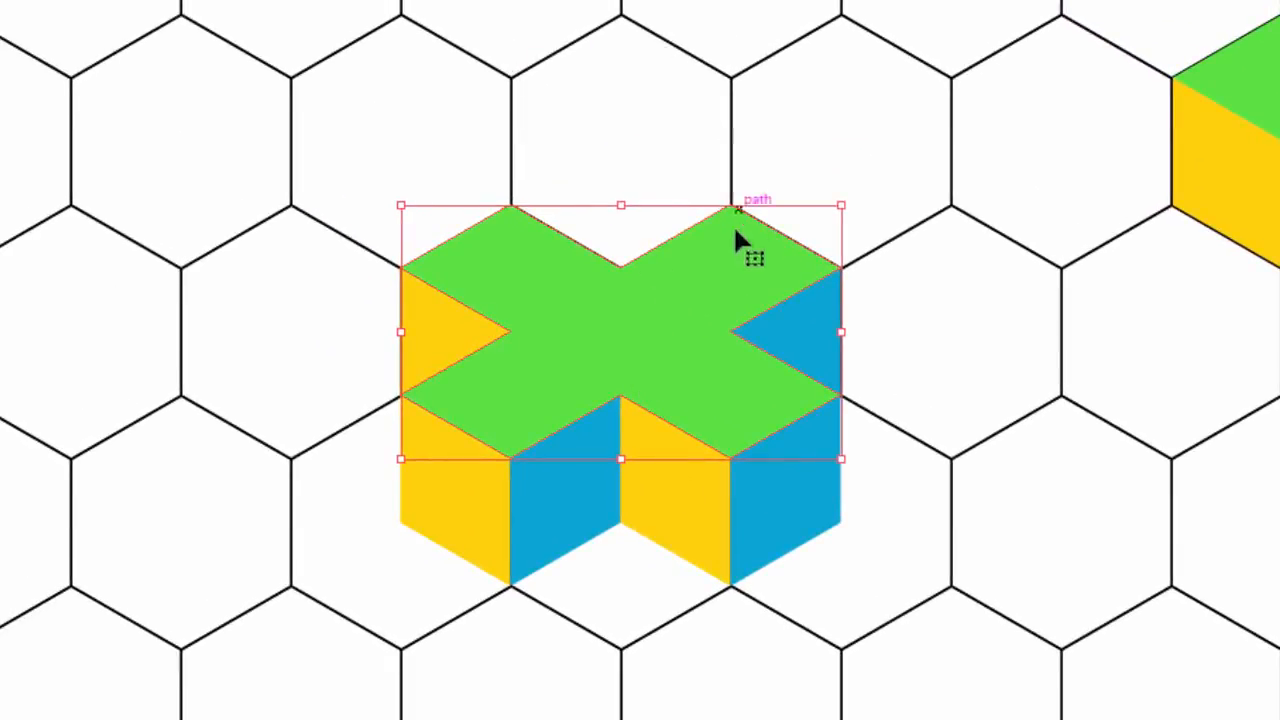
{"action": "left_click", "coordinate": [1164, 243]}
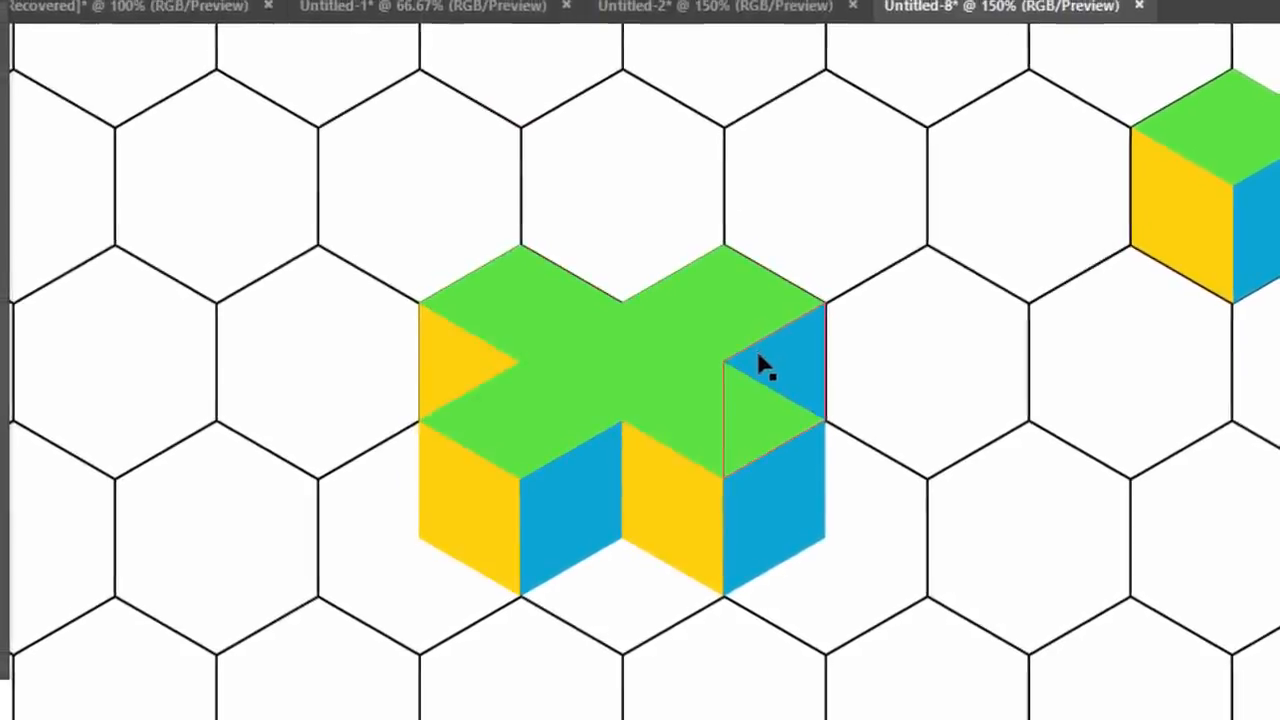
Duplicate the spare cube above the cross, lower it slightly over the cross's centre, and bring it to the front
{"action": "left_click_drag", "start_coordinate": [1213, 190], "coordinate": [694, 206]}
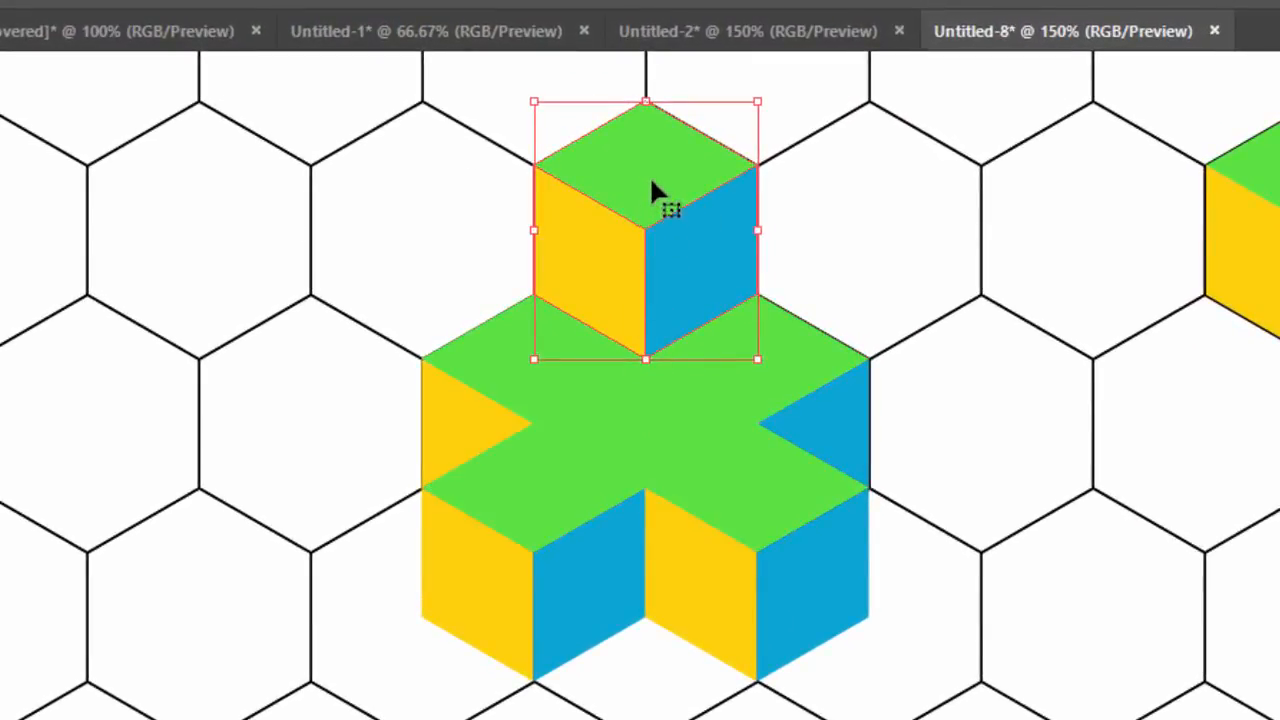
{"action": "left_click_drag", "start_coordinate": [651, 180], "coordinate": [656, 216]}
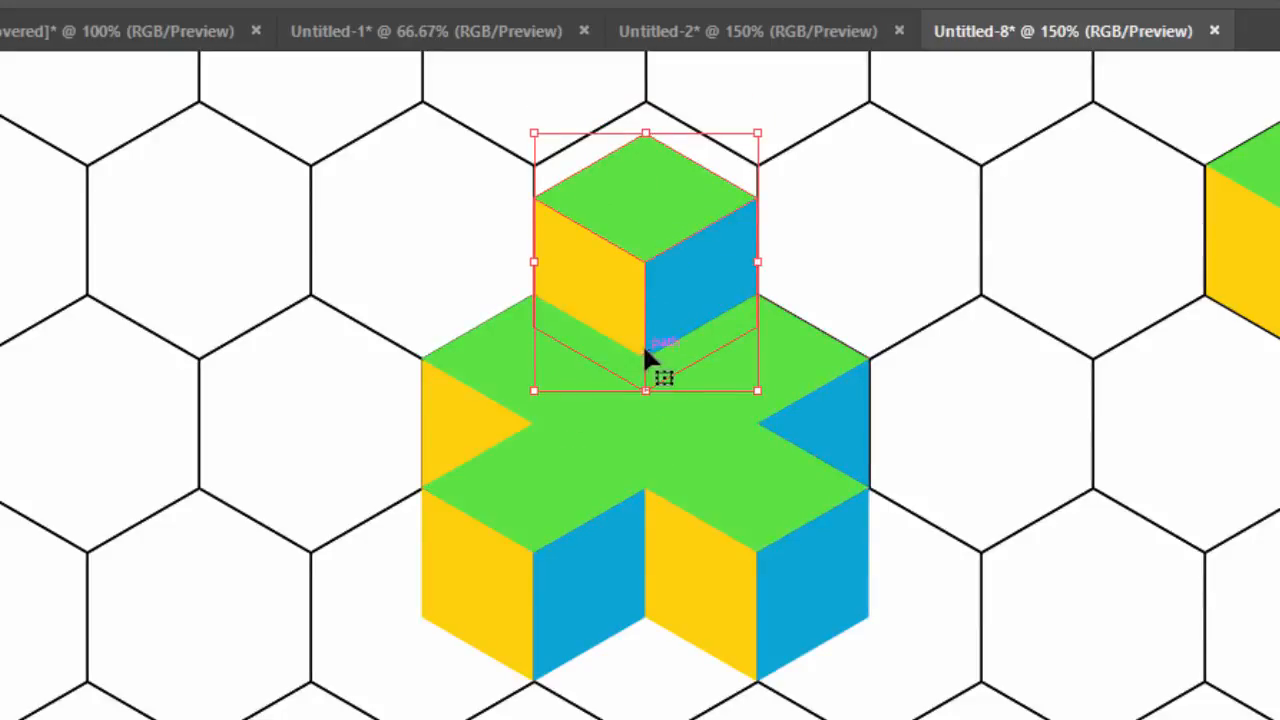
{"action": "right_click", "coordinate": [670, 292]}
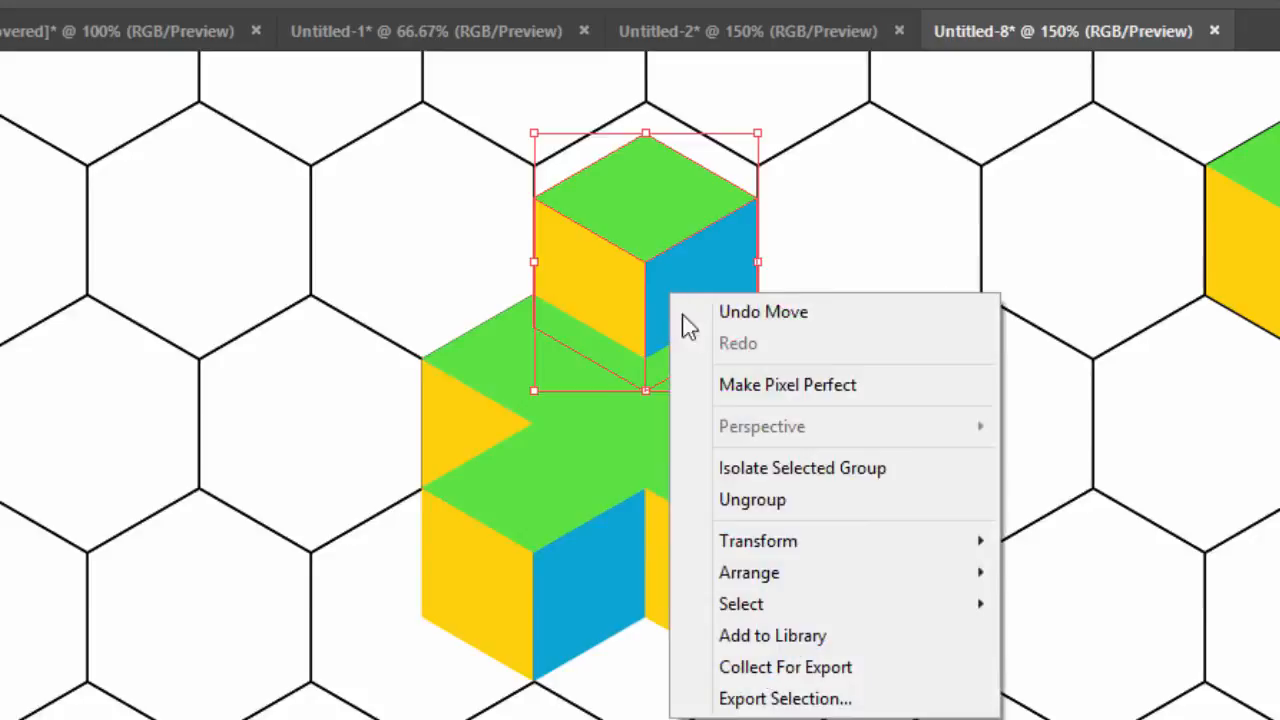
{"action": "mouse_move", "coordinate": [803, 575]}
{"action": "left_click", "coordinate": [1066, 576]}
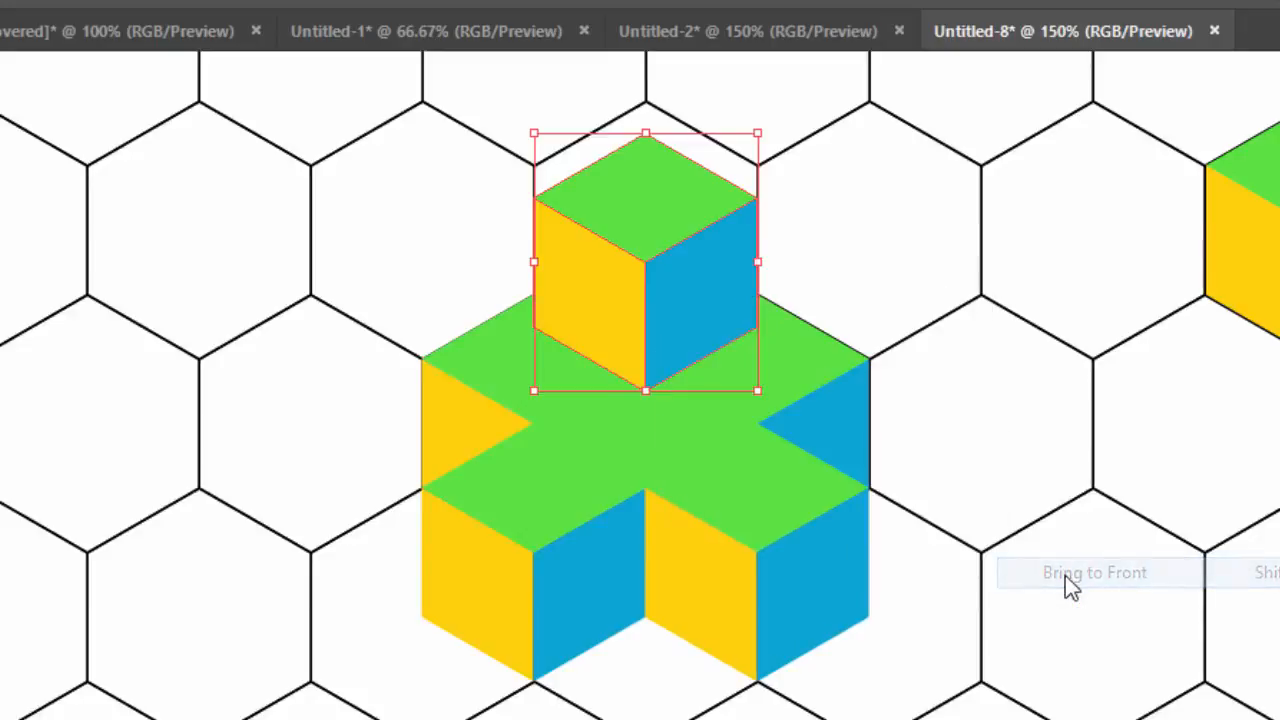
Ungroup the raised cube and copy its green top face 75 px straight down onto the cross beneath the cube
{"action": "right_click", "coordinate": [622, 212]}
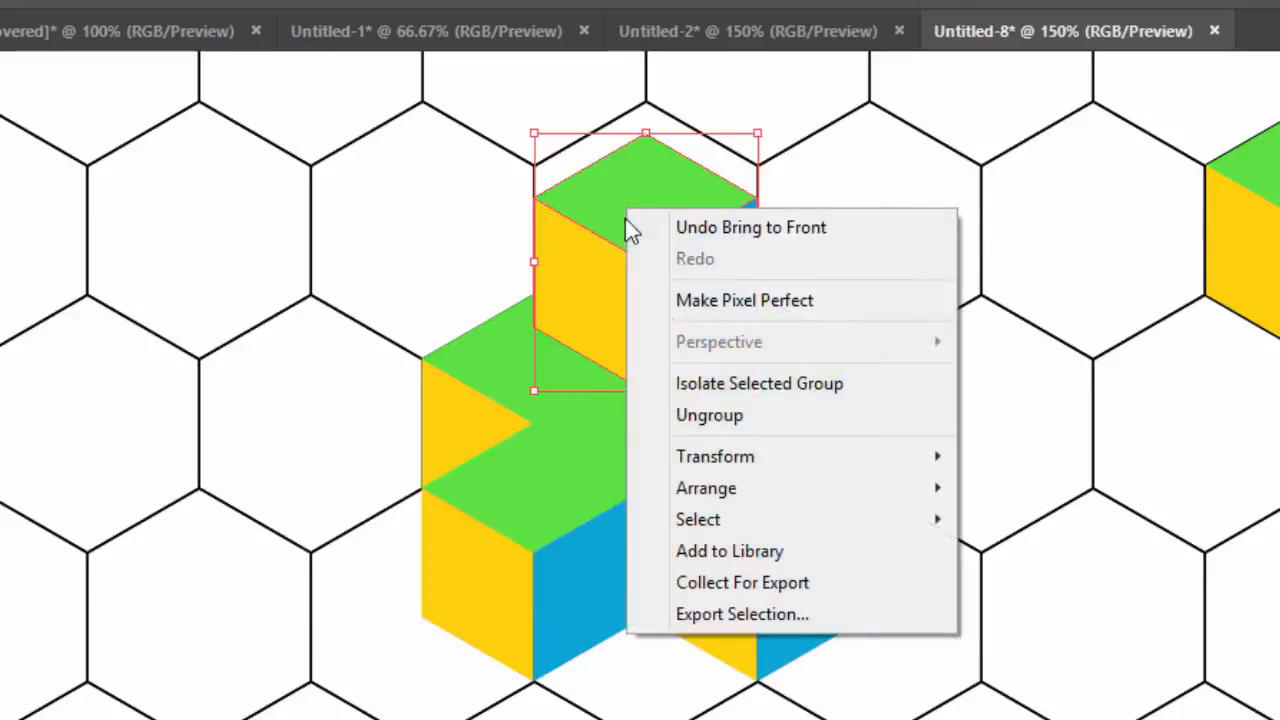
{"action": "left_click", "coordinate": [711, 418]}
{"action": "left_click", "coordinate": [660, 200]}
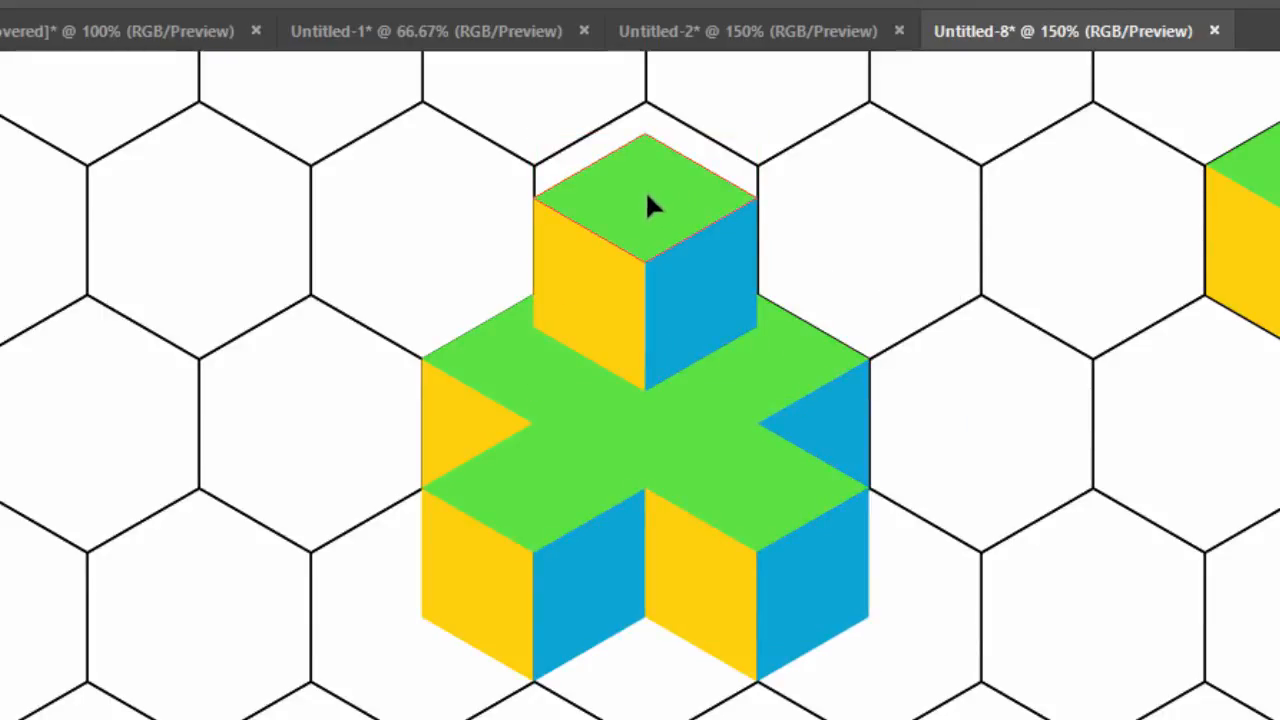
{"action": "left_click_drag", "start_coordinate": [647, 198], "coordinate": [645, 362]}
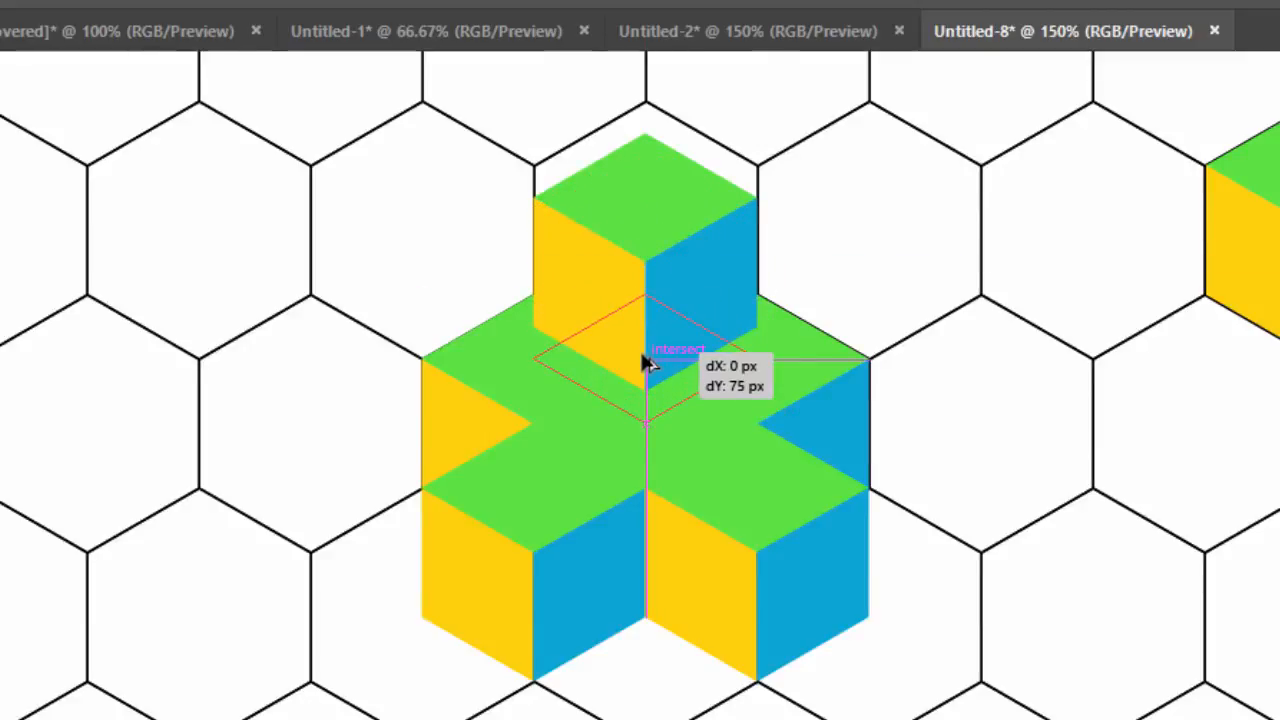
{"action": "left_click_drag", "start_coordinate": [645, 362], "coordinate": [646, 361]}
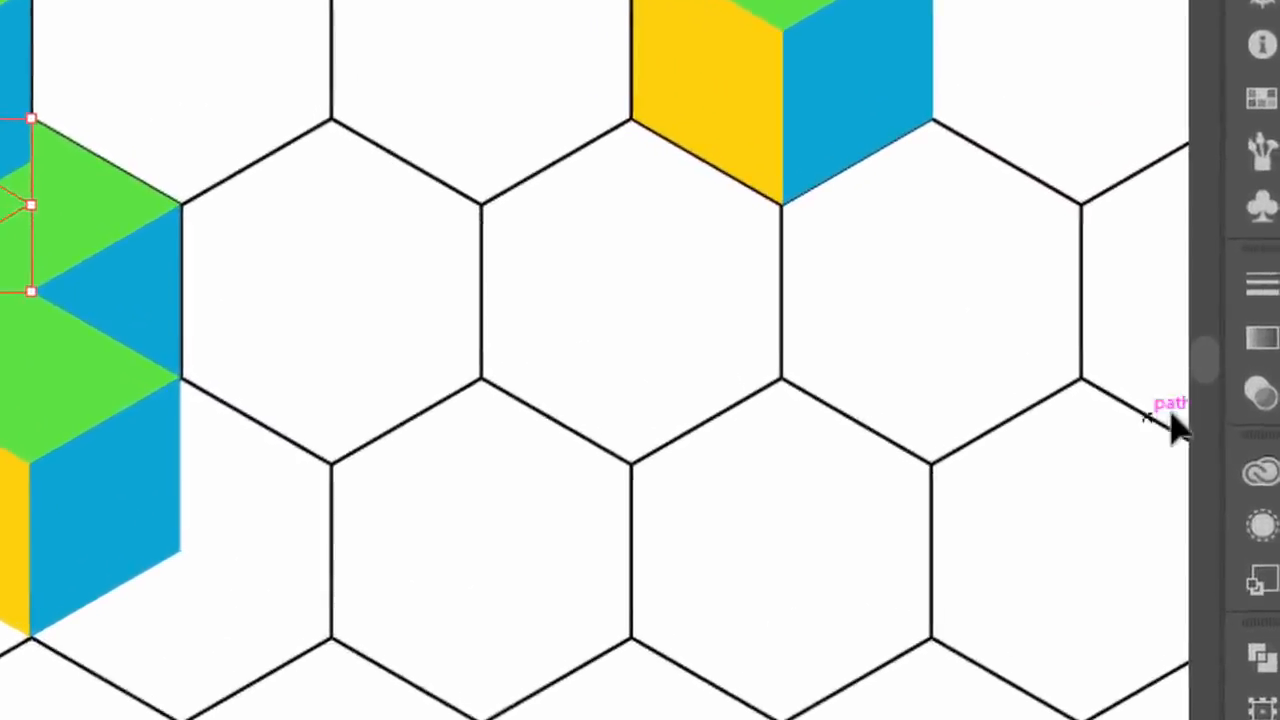
Set the copied green face's blend mode to Multiply to form the raised cube's shadow, and deselect it
{"action": "left_click", "coordinate": [1269, 378]}
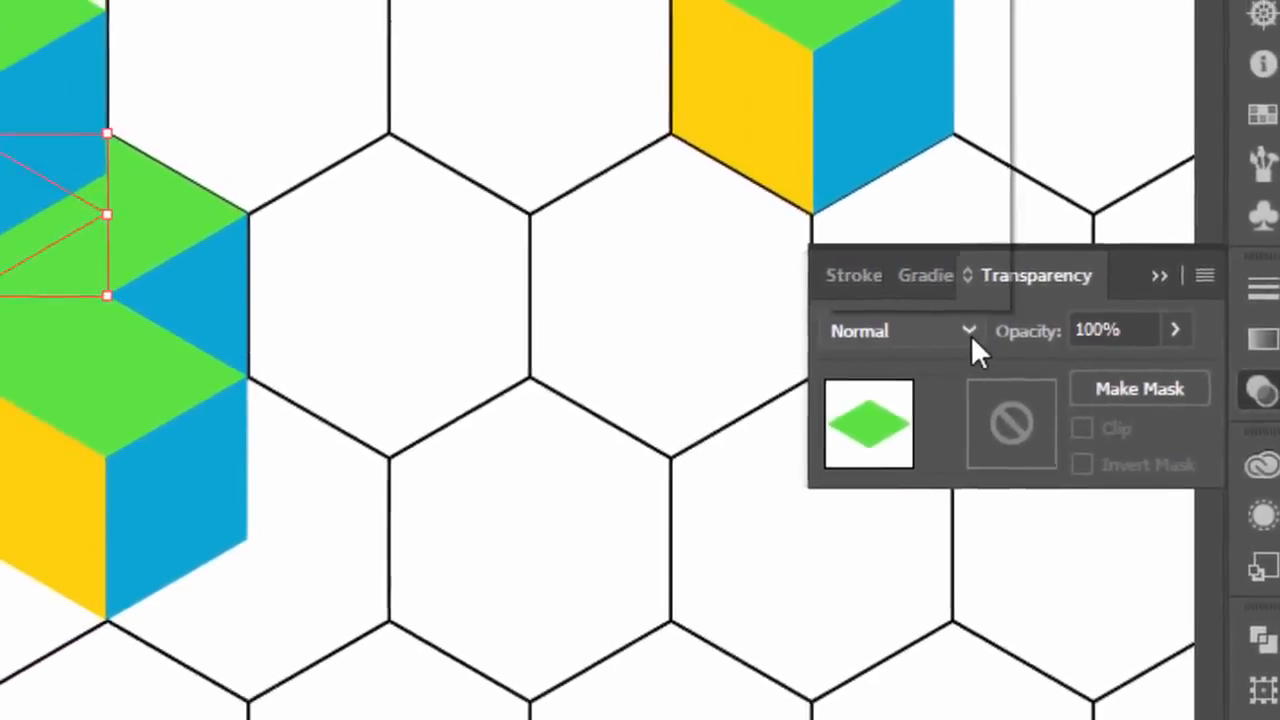
{"action": "left_click", "coordinate": [938, 328]}
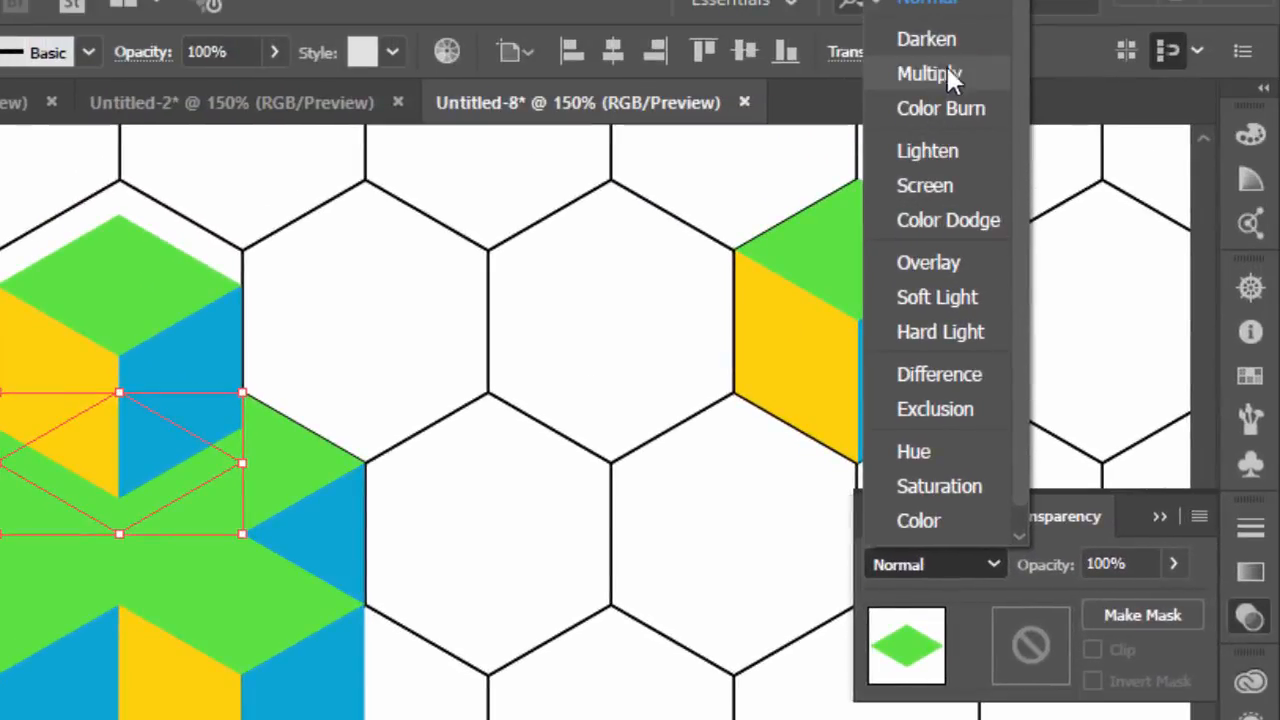
{"action": "left_click", "coordinate": [945, 74]}
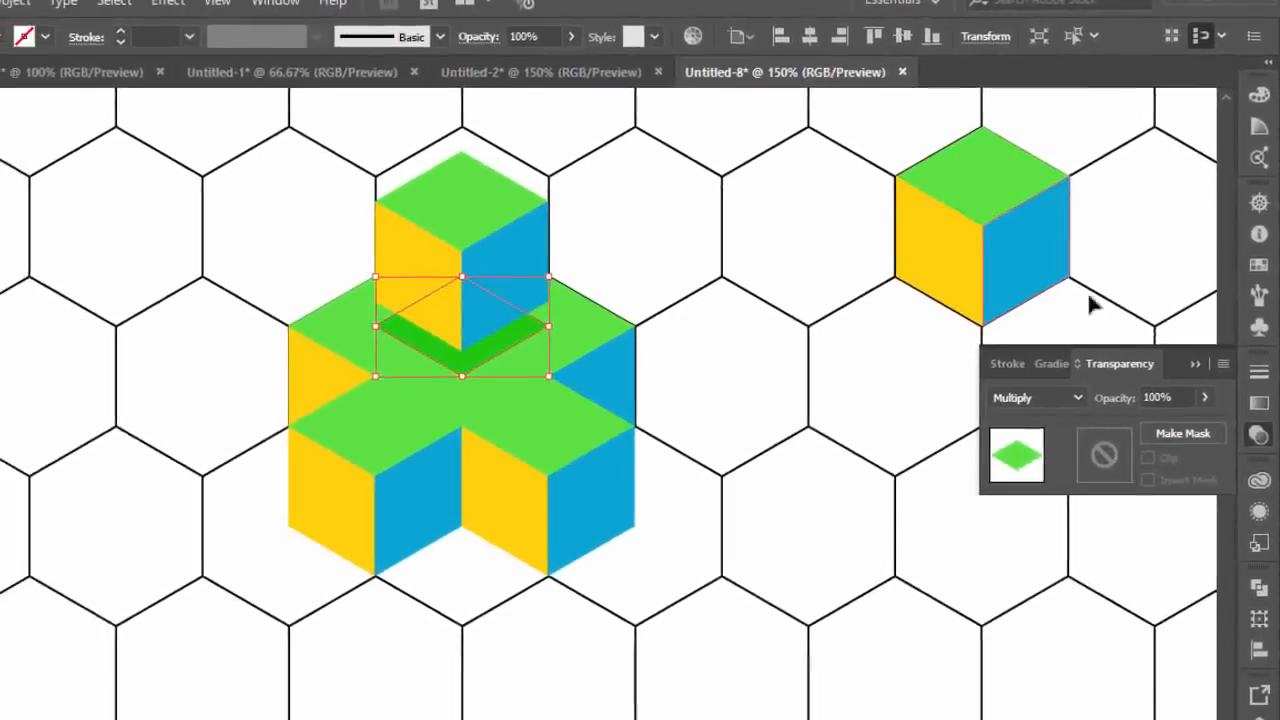
{"action": "left_click", "coordinate": [1195, 363]}
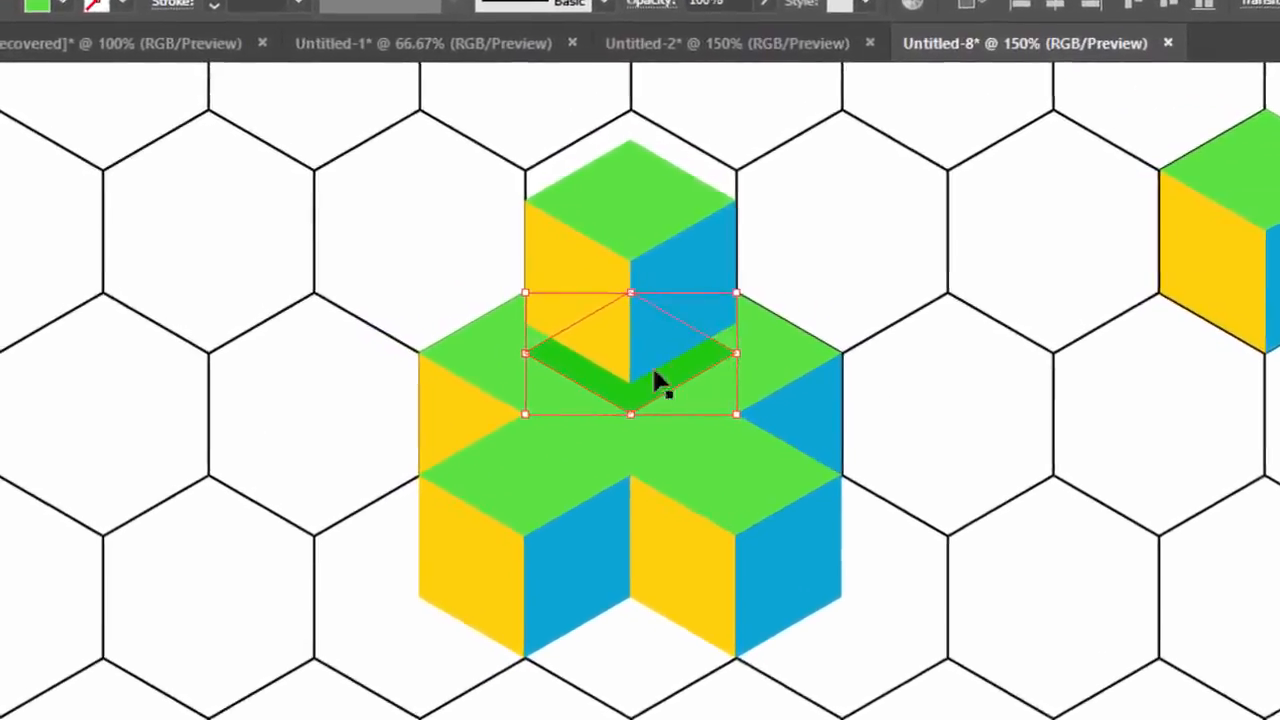
{"action": "left_click", "coordinate": [988, 385]}
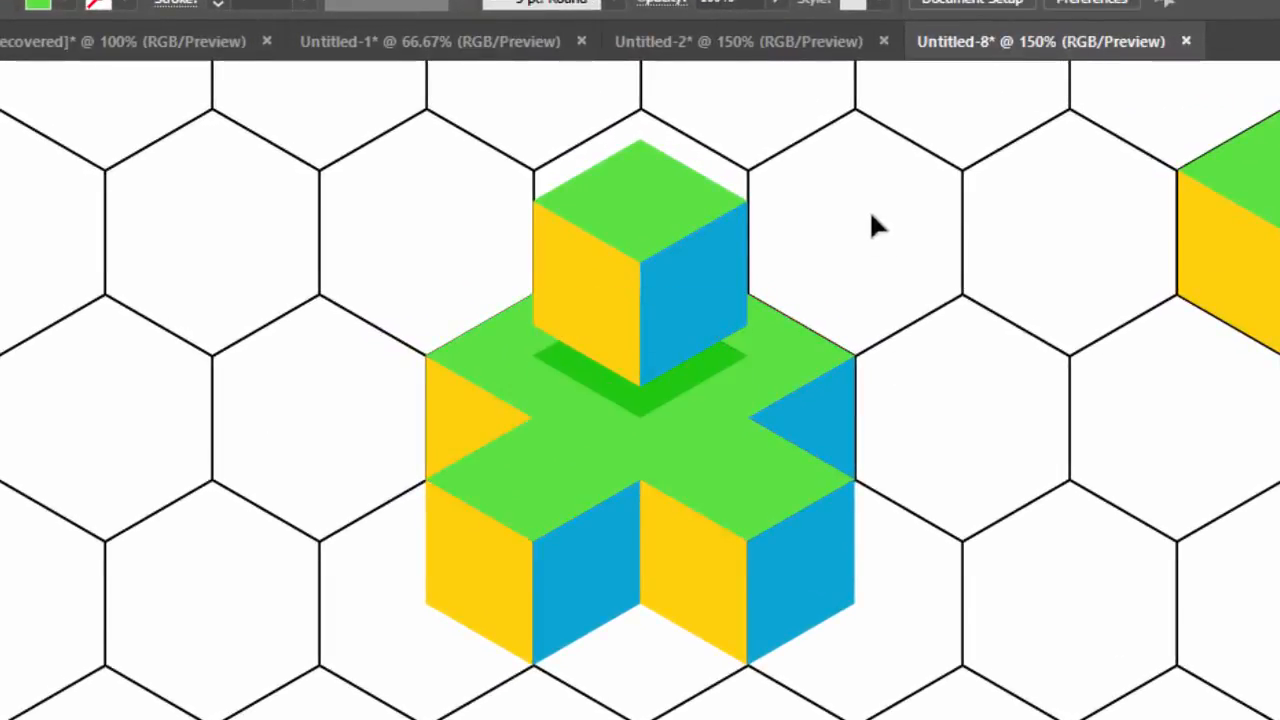
Switch to Google Images in the browser and search for "xbox"
{"action": "left_click", "coordinate": [670, 287]}
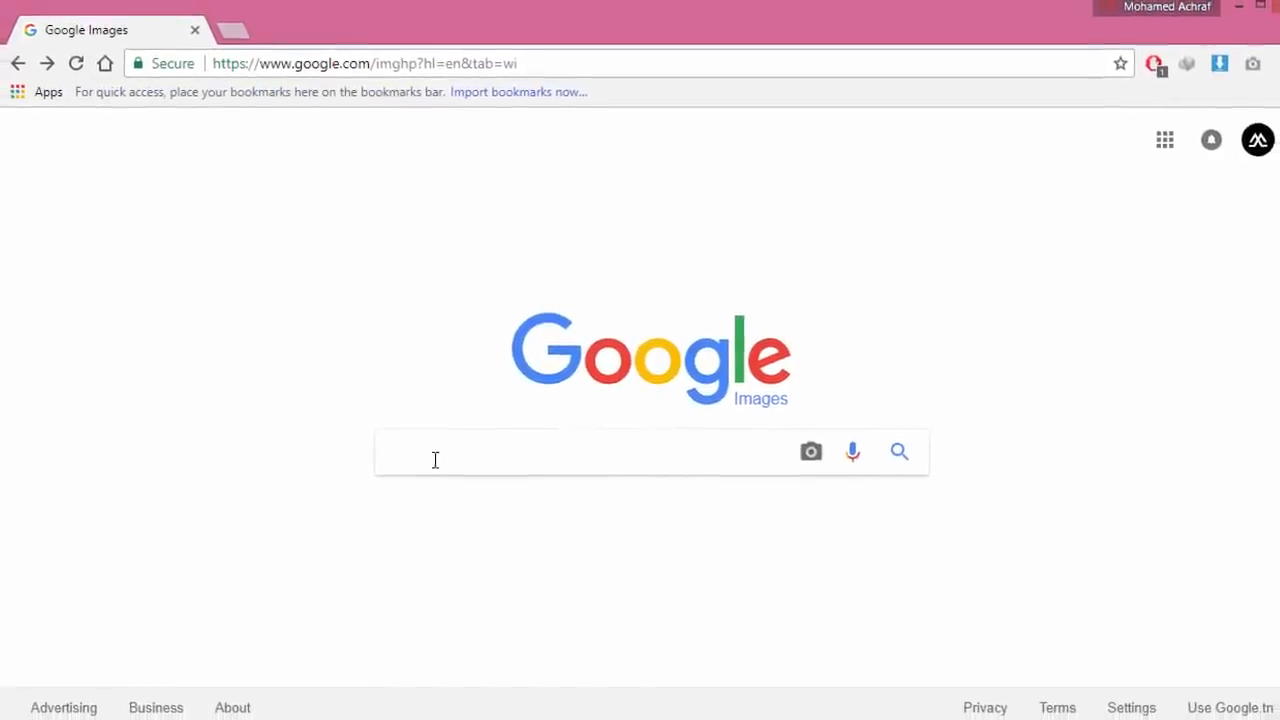
{"action": "left_click", "coordinate": [430, 460]}
{"action": "type", "text": "x"}
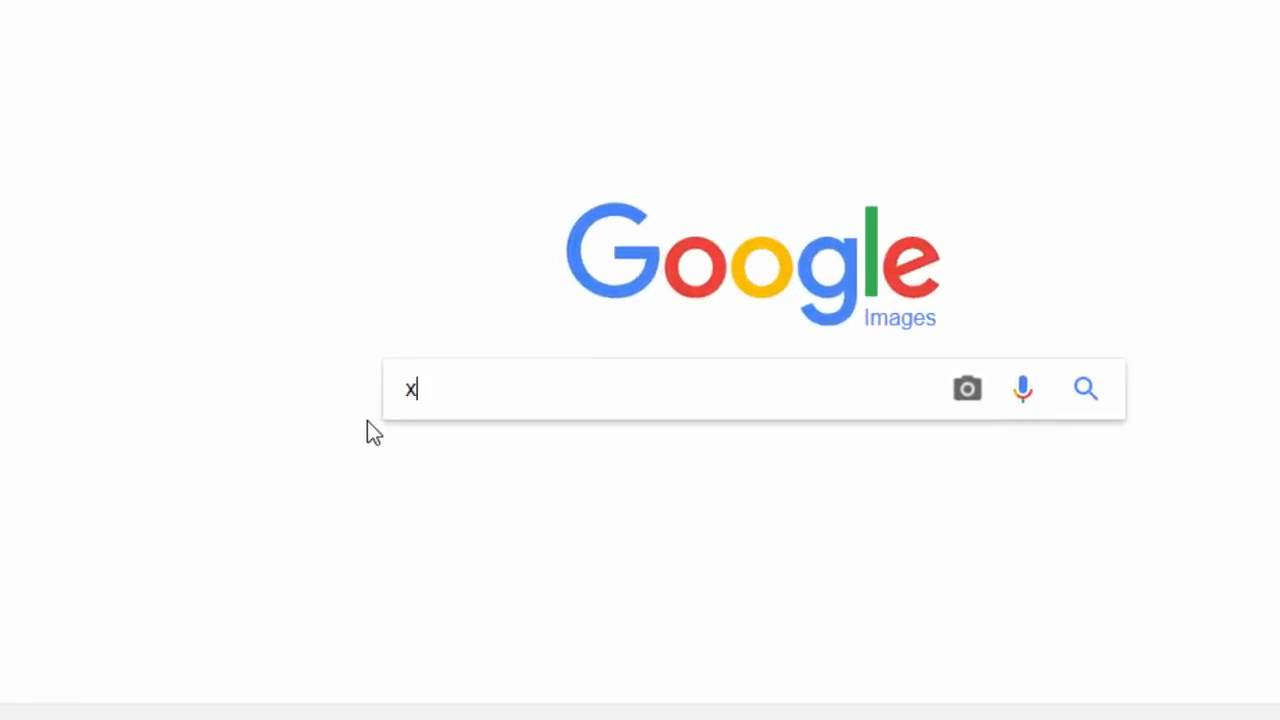
{"action": "type", "text": "bo"}
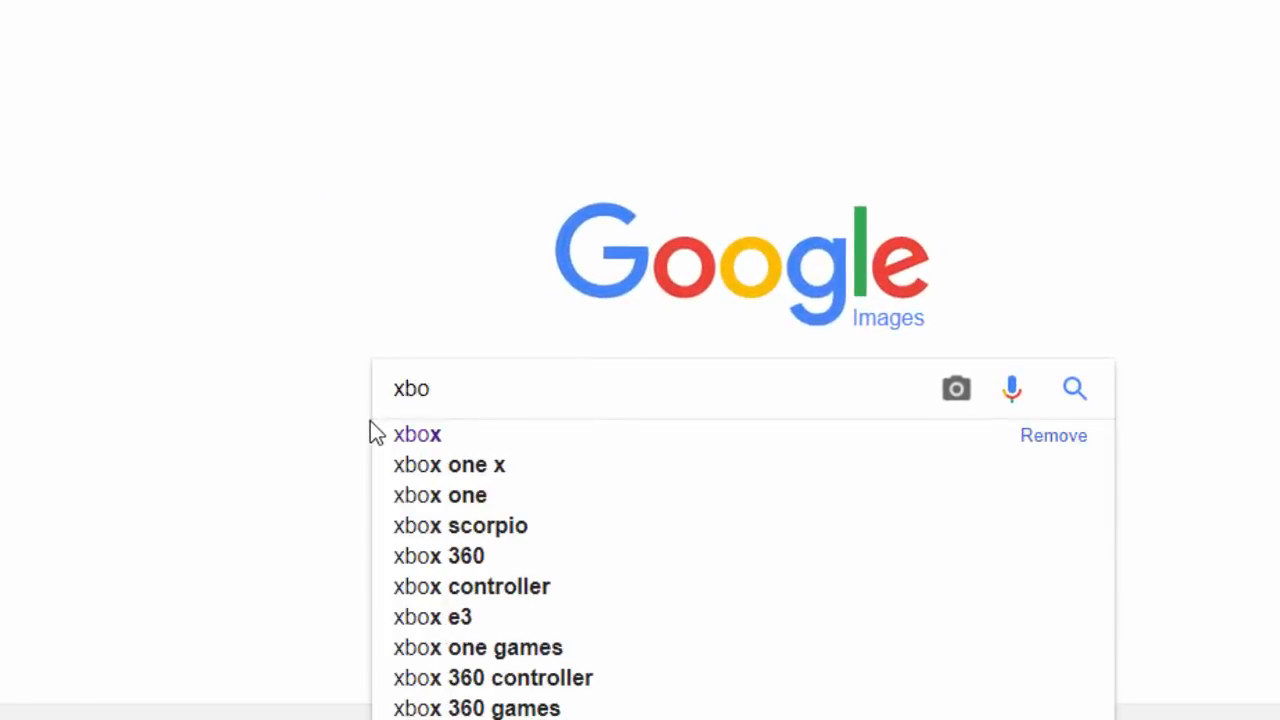
{"action": "type", "text": "x"}
{"action": "left_click", "coordinate": [417, 434]}
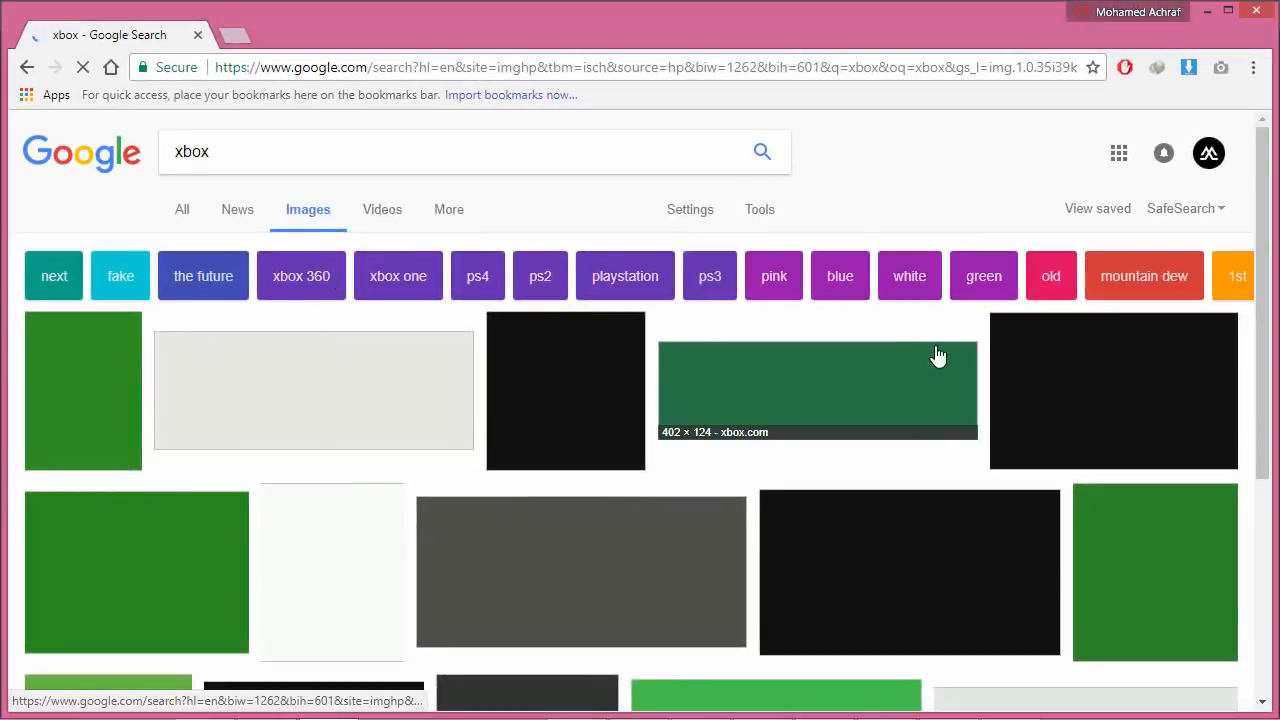
Open the glossy white-and-green Xbox sphere logo from the results, copy the image, and close its preview
{"action": "scroll", "coordinate": [540, 380], "scroll_direction": "down", "scroll_amount": 3}
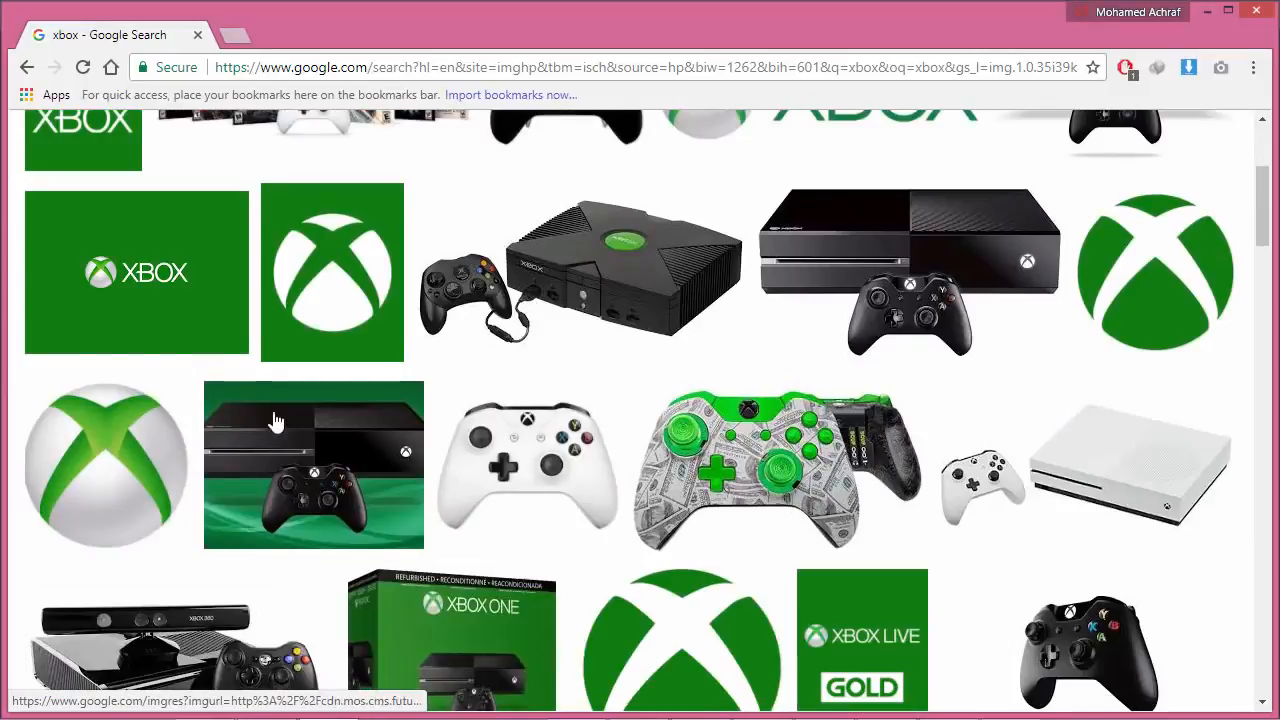
{"action": "left_click", "coordinate": [138, 445]}
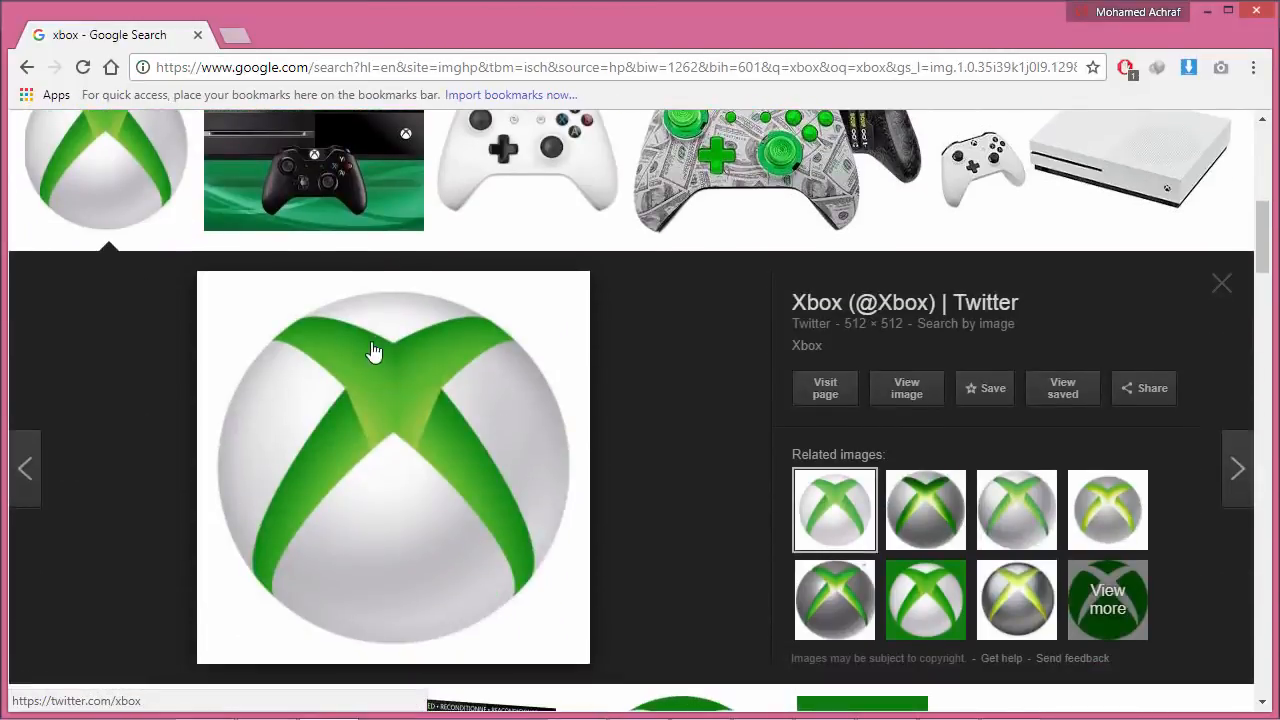
{"action": "right_click", "coordinate": [375, 428]}
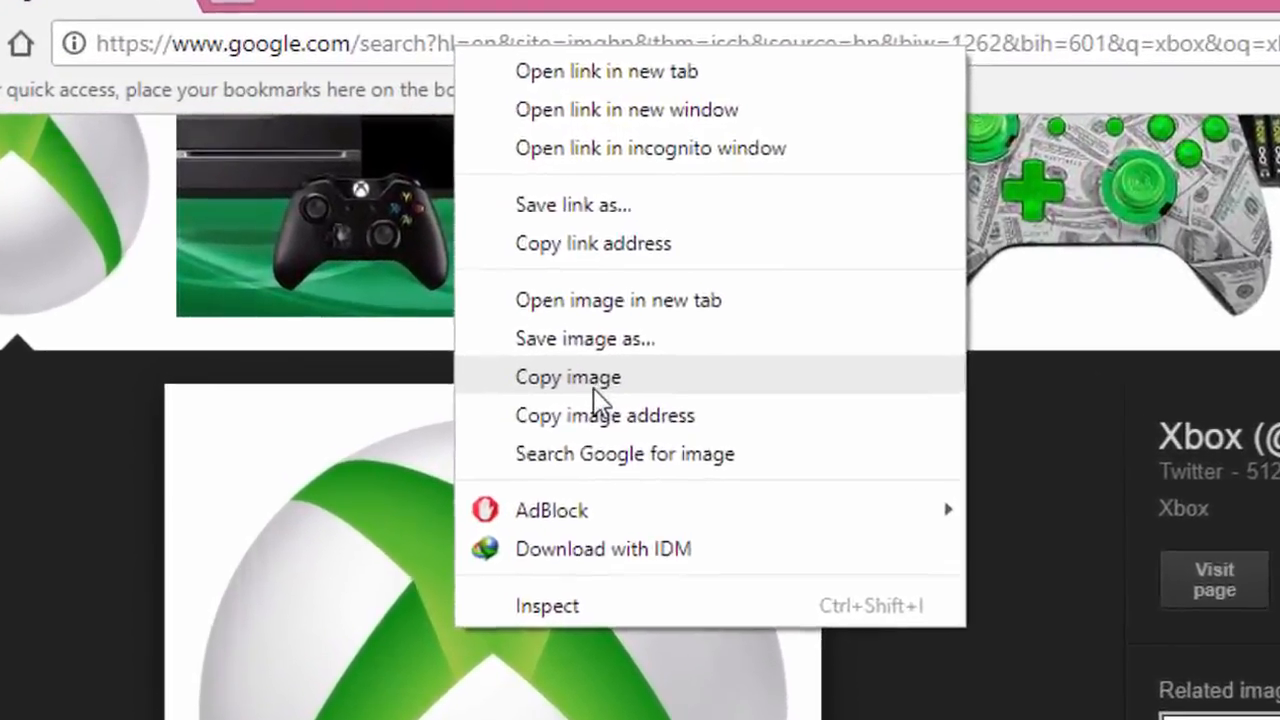
{"action": "left_click", "coordinate": [452, 266]}
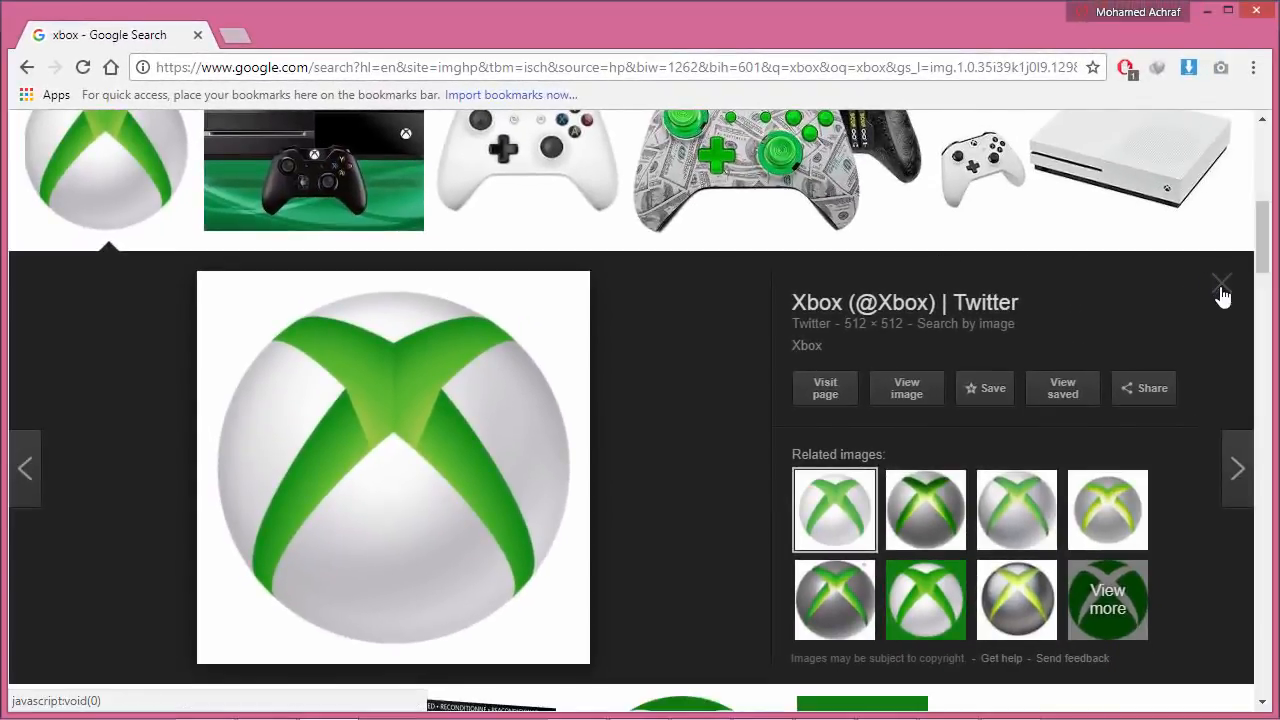
{"action": "left_click", "coordinate": [1222, 290]}
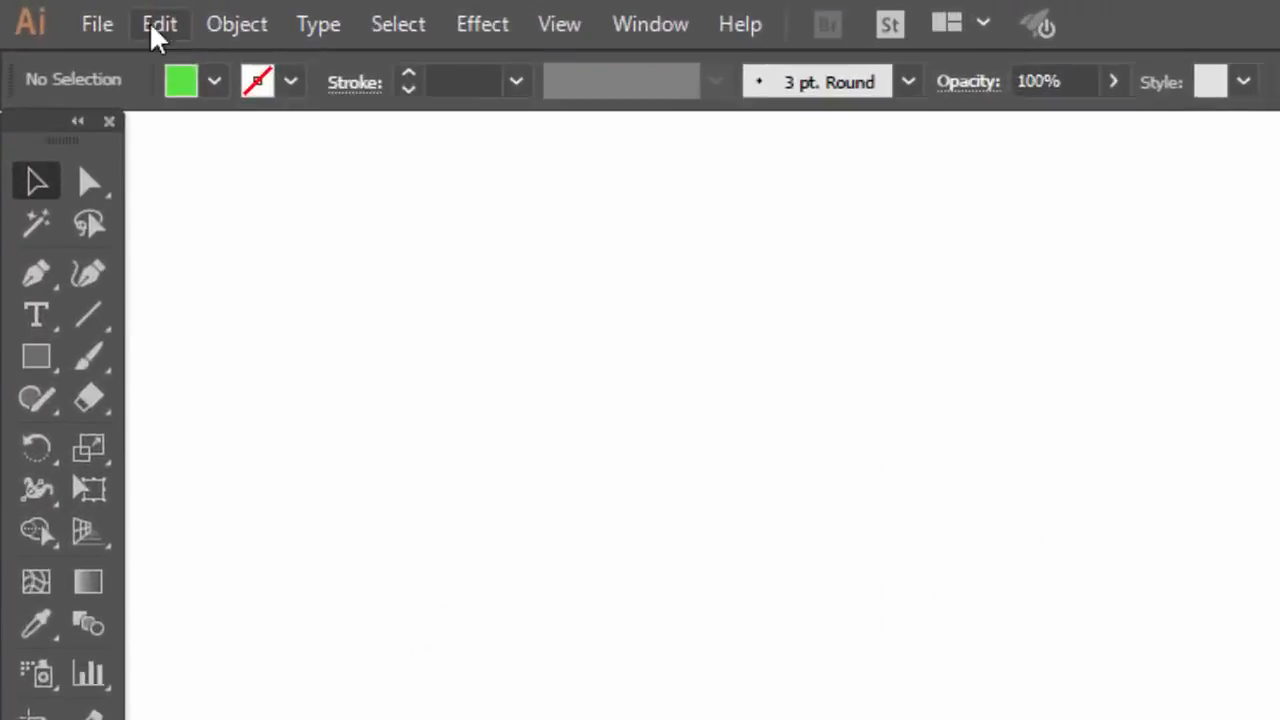
Paste the logo image into Illustrator, shrink it, place it left of the cube artwork, and deselect it
{"action": "left_click", "coordinate": [117, 17]}
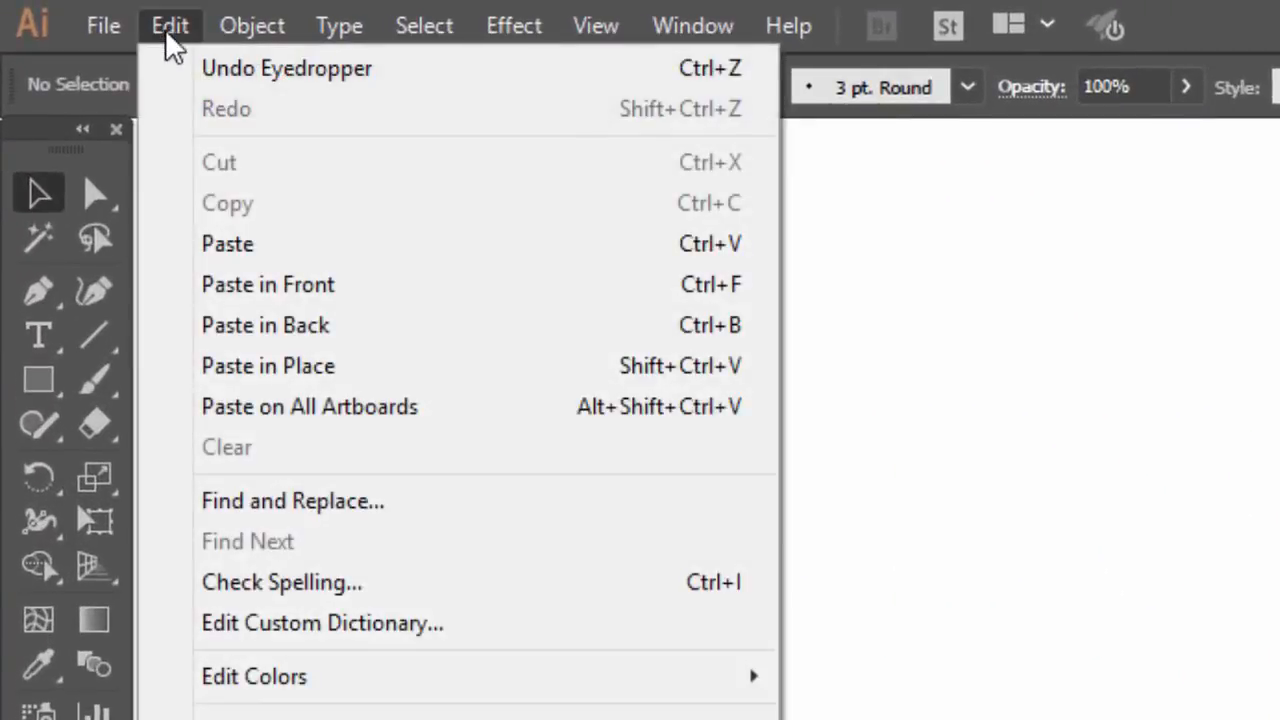
{"action": "left_click", "coordinate": [190, 240]}
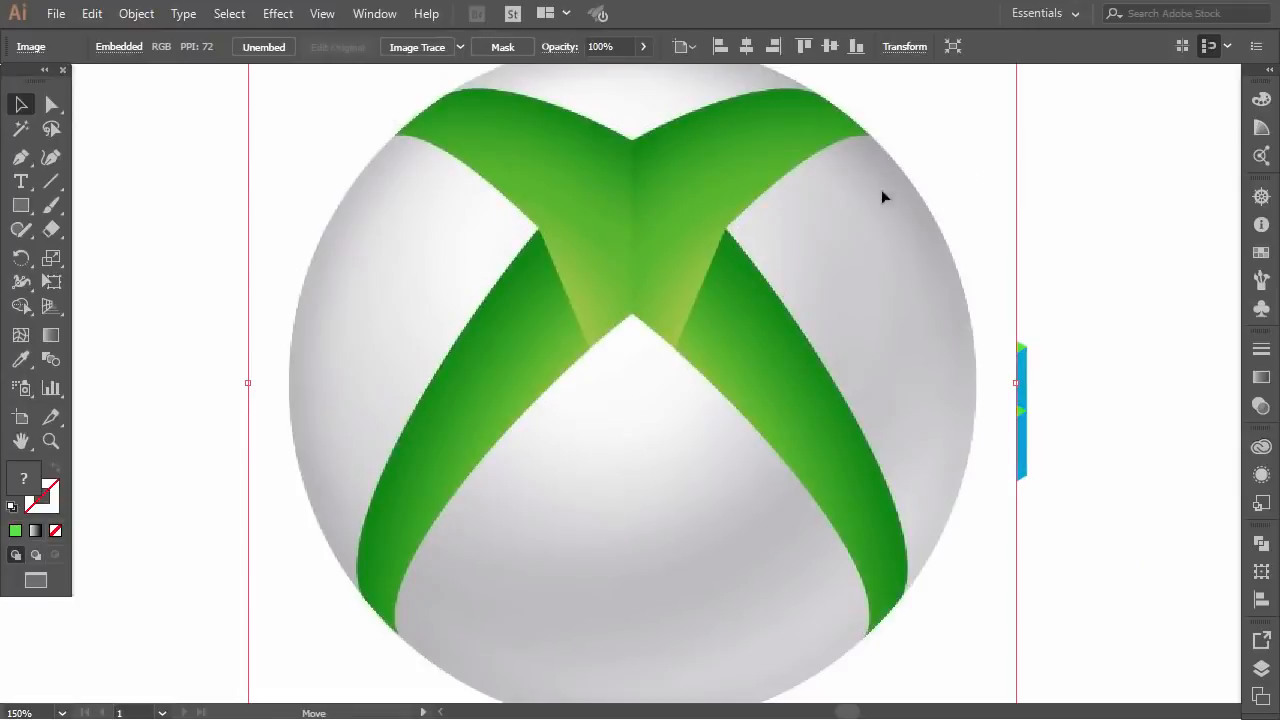
{"action": "left_click_drag", "start_coordinate": [1009, 217], "coordinate": [946, 396]}
{"action": "left_click_drag", "start_coordinate": [960, 157], "coordinate": [779, 335]}
{"action": "left_click_drag", "start_coordinate": [619, 385], "coordinate": [466, 303]}
{"action": "left_click_drag", "start_coordinate": [557, 171], "coordinate": [515, 211]}
{"action": "left_click_drag", "start_coordinate": [476, 298], "coordinate": [447, 263]}
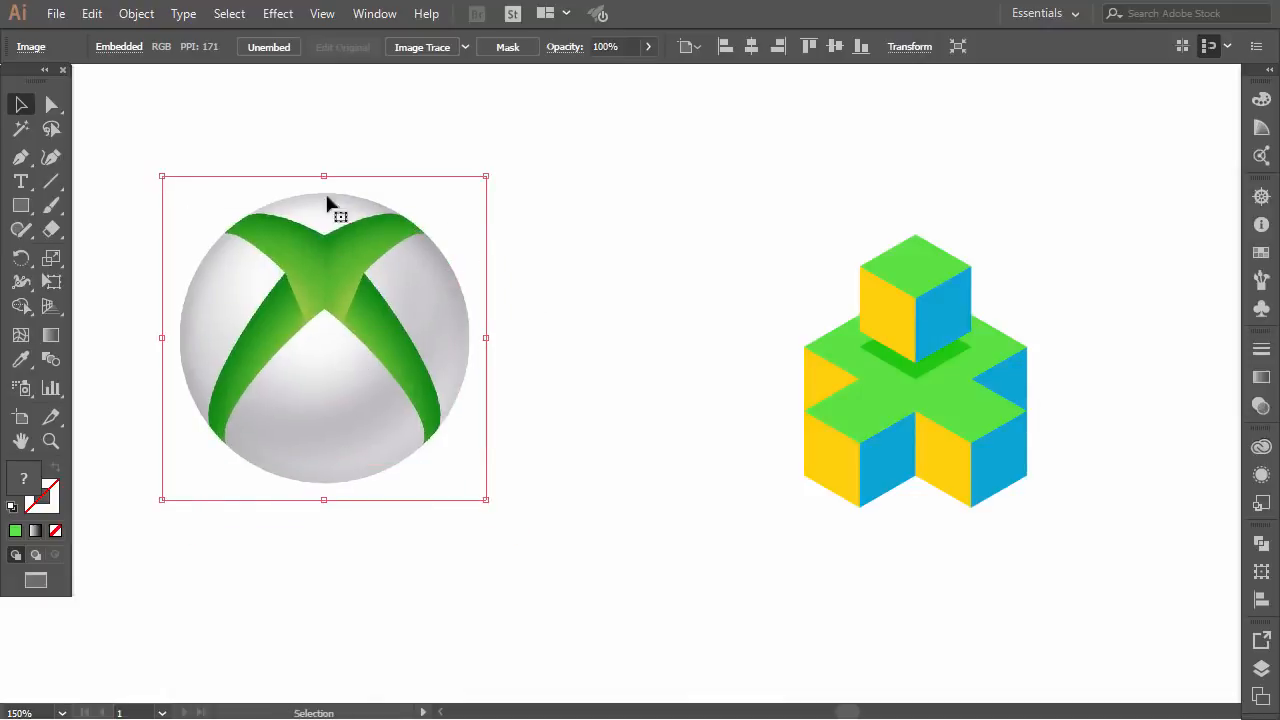
{"action": "left_click", "coordinate": [249, 163]}
Draw a small square between the logo and the cubes and fill it with the default white-to-black gradient
{"action": "left_click", "coordinate": [21, 205]}
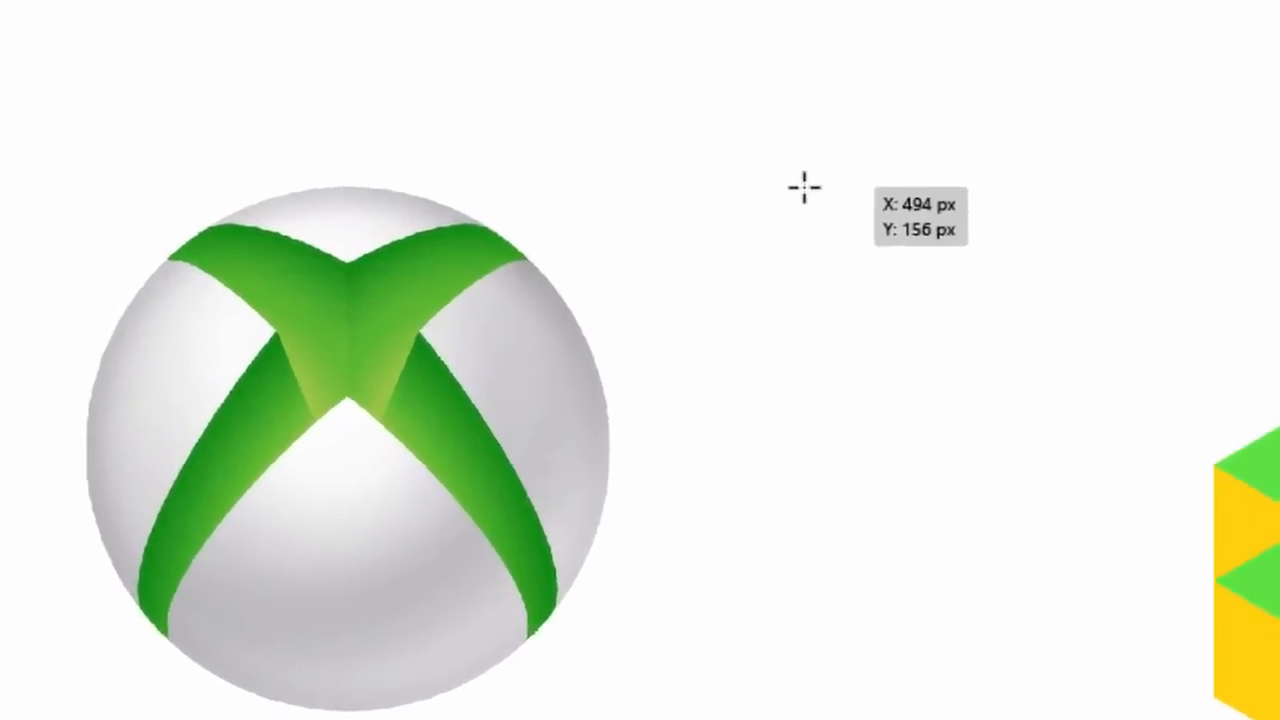
{"action": "left_click_drag", "start_coordinate": [917, 163], "coordinate": [992, 219]}
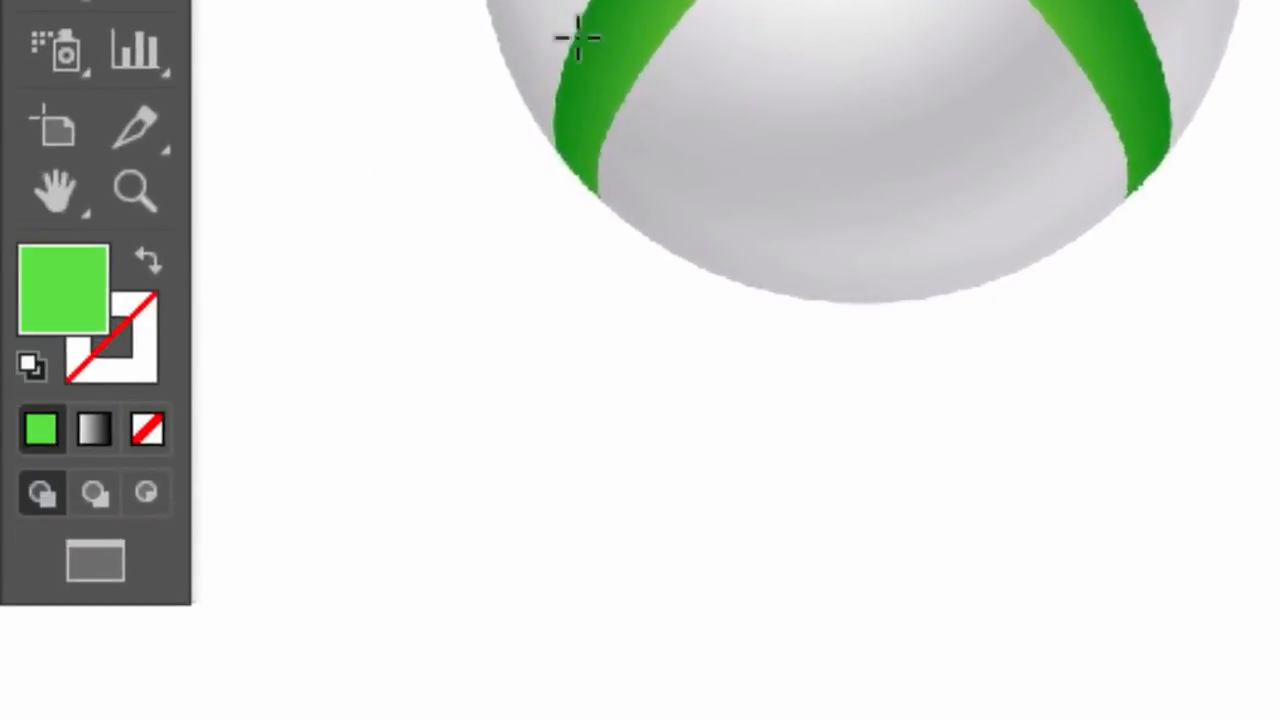
{"action": "left_click", "coordinate": [93, 431]}
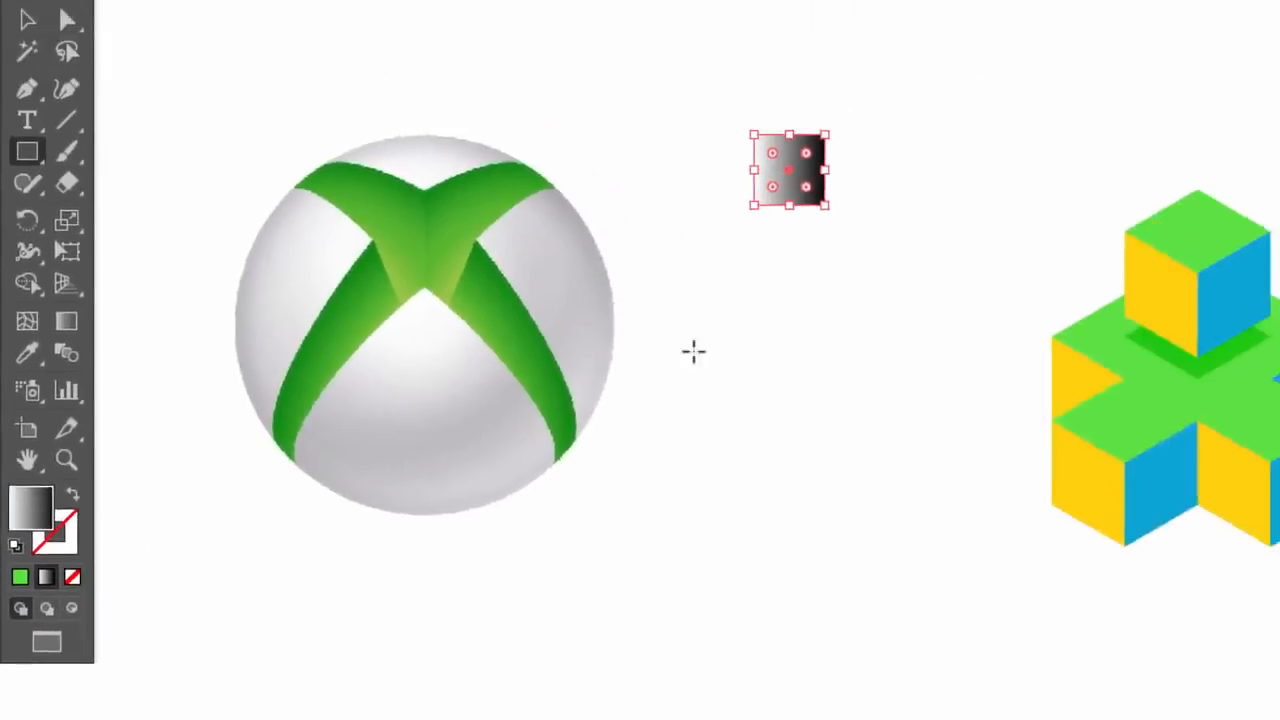
Deselect the gradient square and sample a dark green from the Xbox logo with the Eyedropper tool
{"action": "left_click", "coordinate": [25, 75]}
{"action": "left_click", "coordinate": [385, 124]}
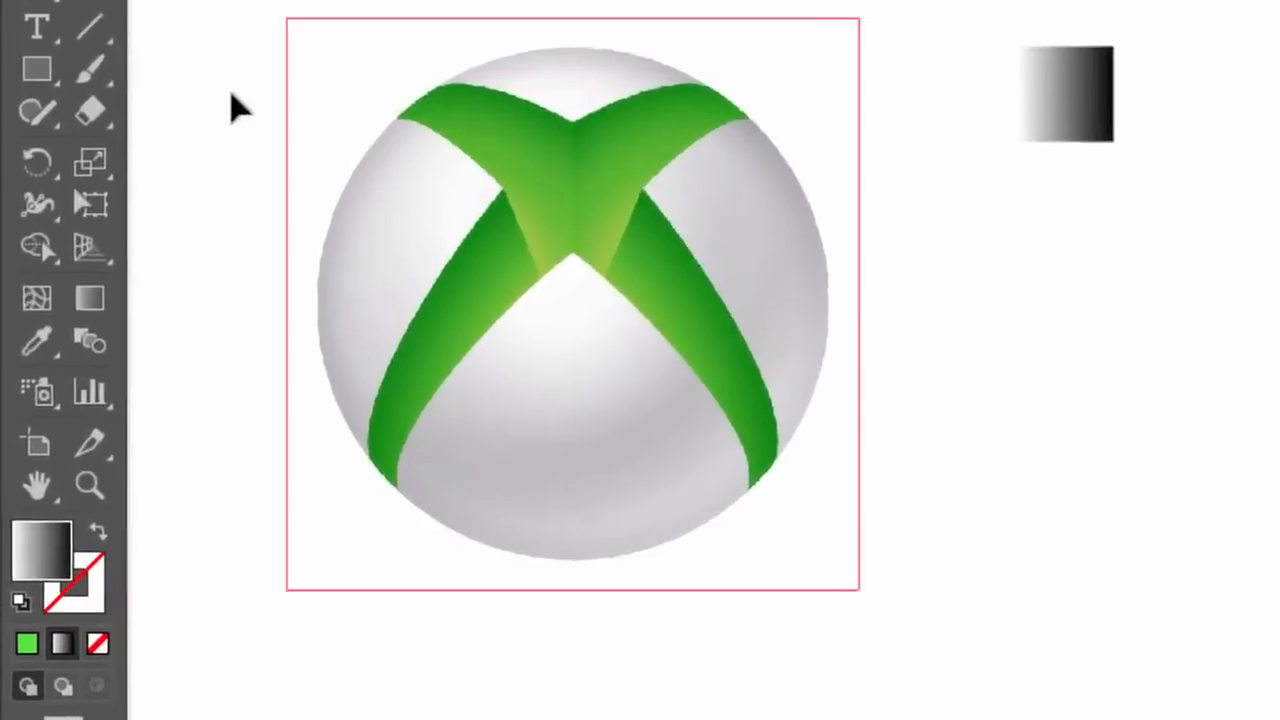
{"action": "left_click", "coordinate": [37, 341]}
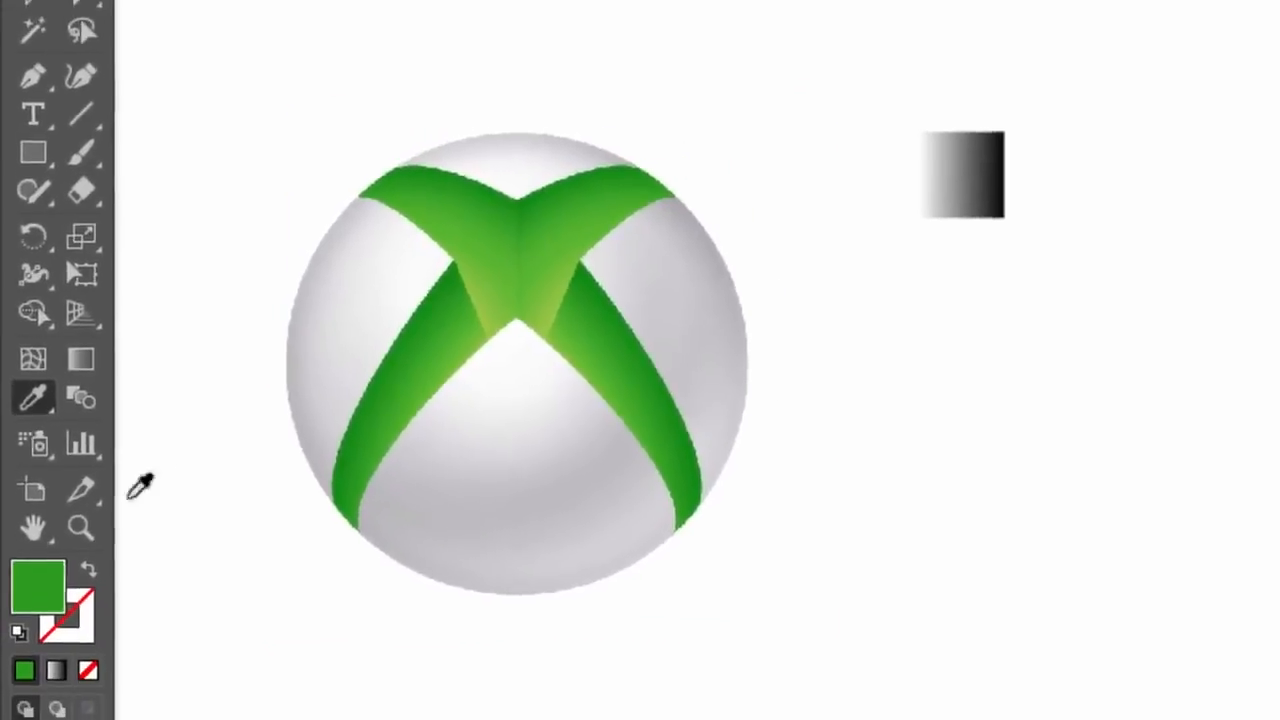
Copy the hex code 2C9C1E of the sampled dark green fill and close the Color Picker
{"action": "double_click", "coordinate": [37, 548]}
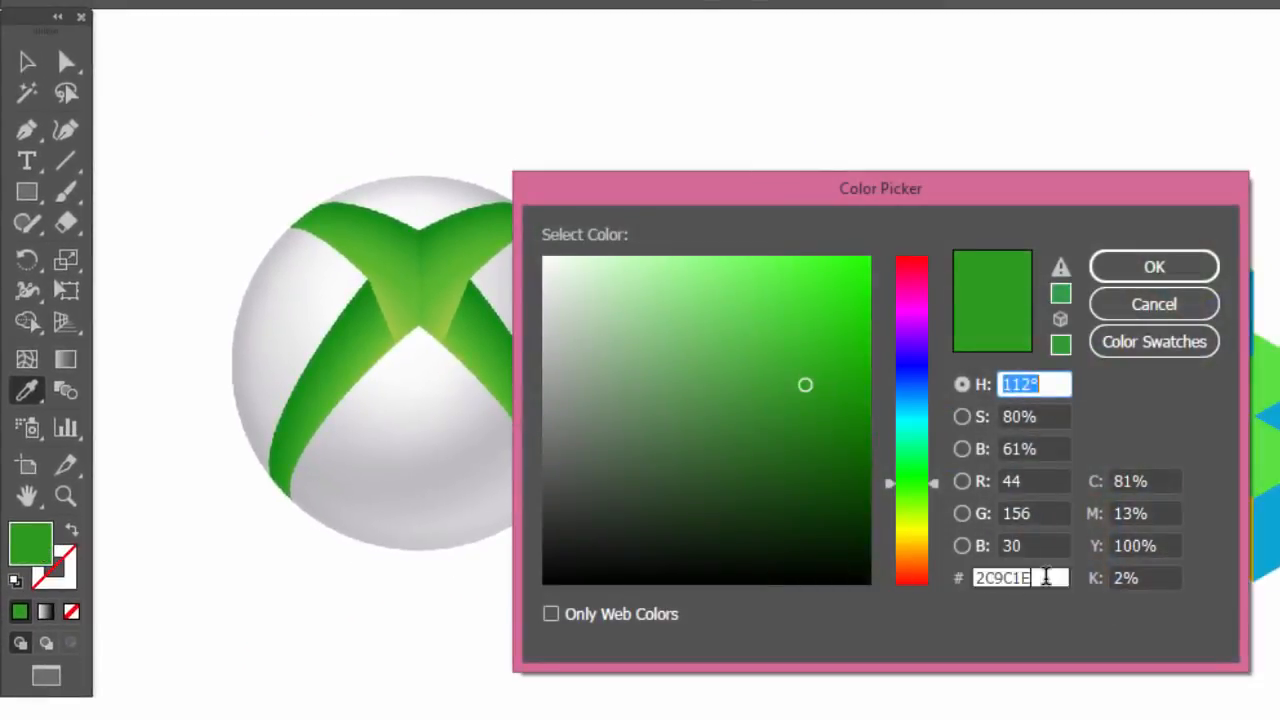
{"action": "double_click", "coordinate": [1046, 577]}
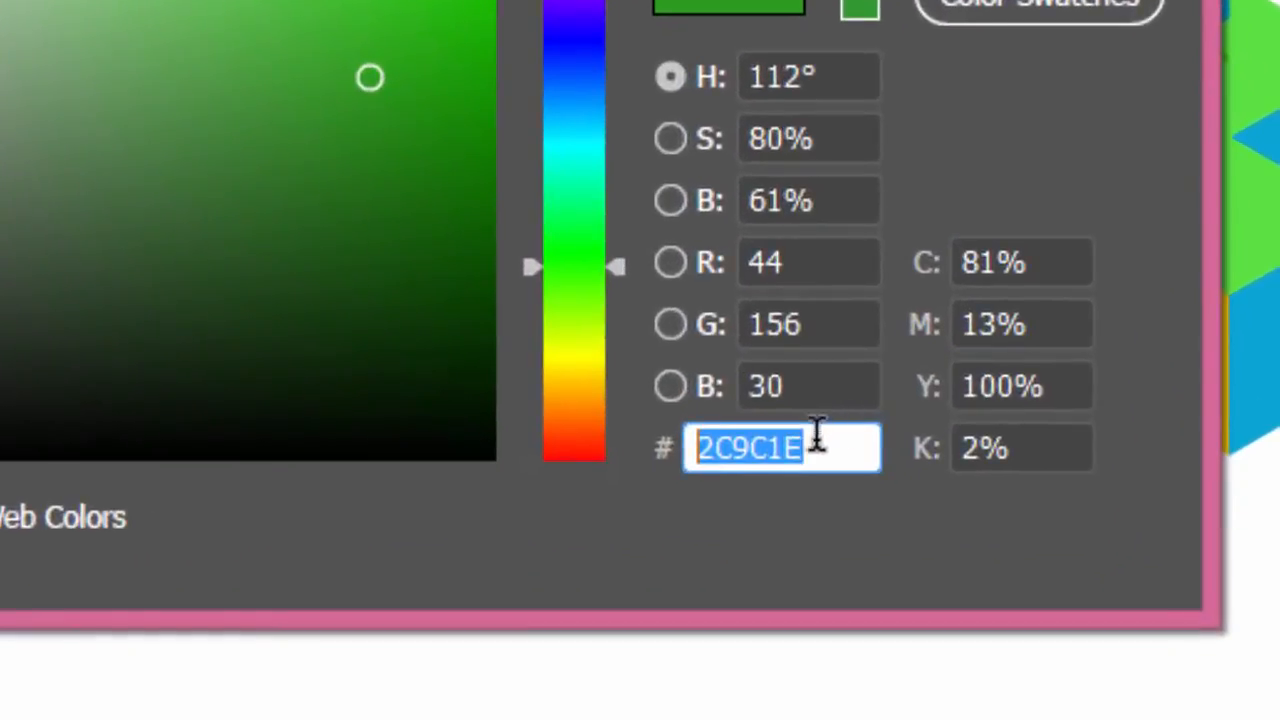
{"action": "right_click", "coordinate": [815, 442]}
{"action": "left_click", "coordinate": [800, 255]}
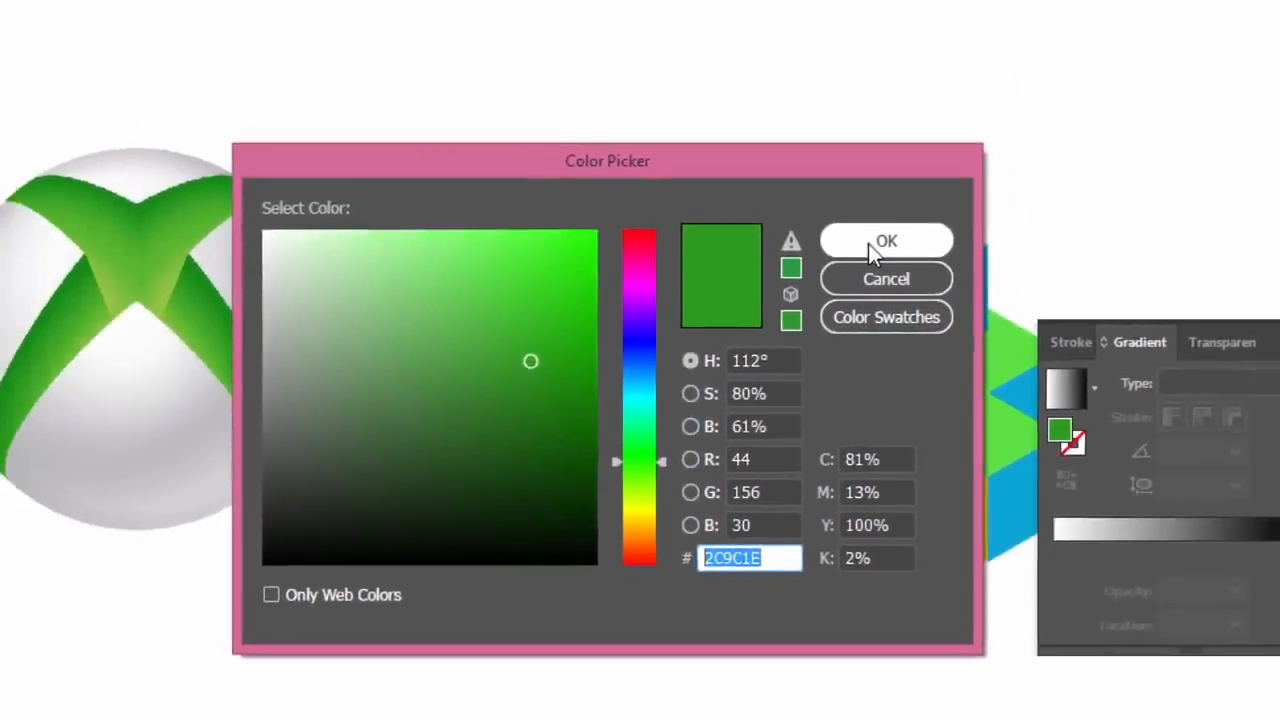
{"action": "left_click", "coordinate": [867, 184]}
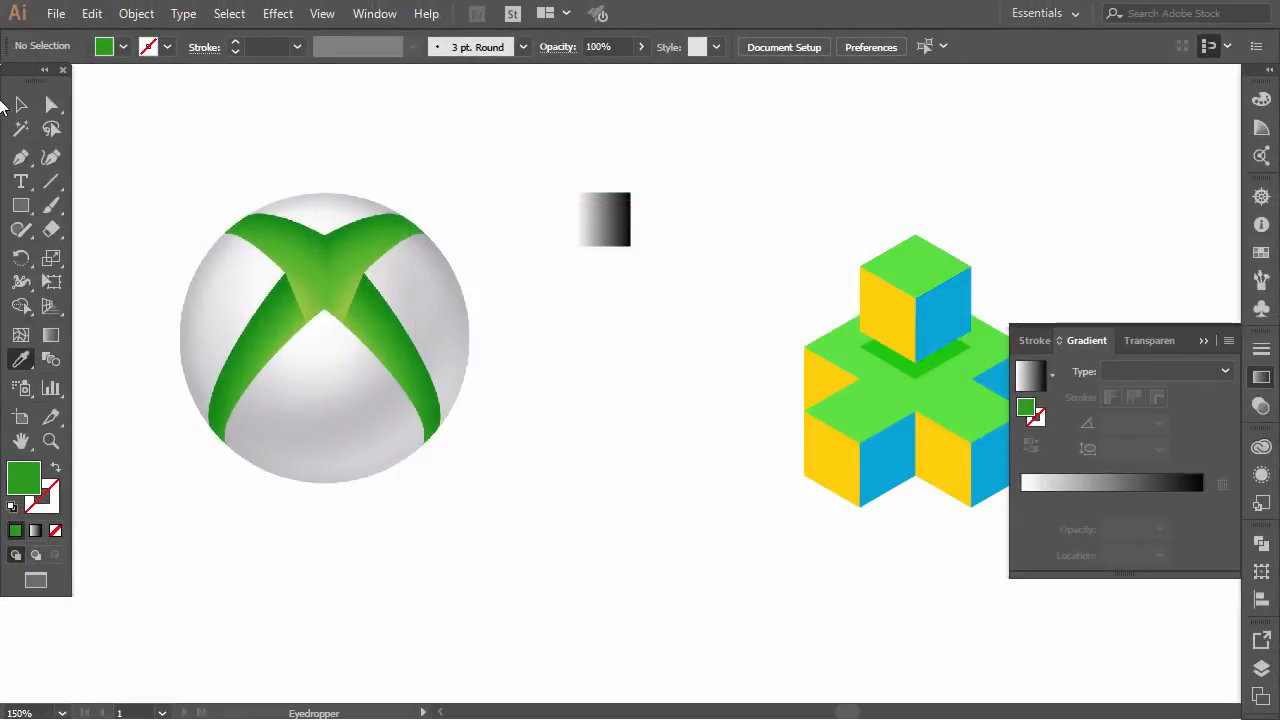
Select the gradient square and replace its black gradient stop with the copied dark green 2C9C1E
{"action": "left_click", "coordinate": [20, 104]}
{"action": "left_click", "coordinate": [620, 228]}
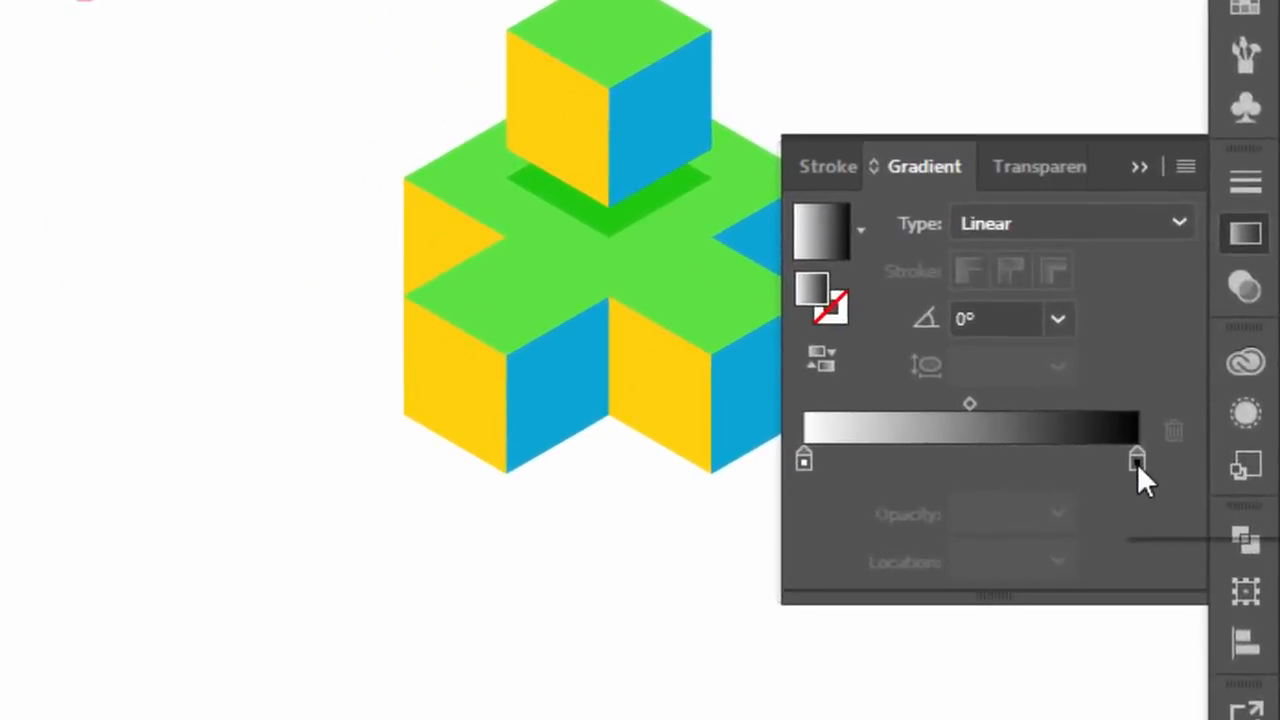
{"action": "double_click", "coordinate": [1202, 499]}
{"action": "left_click", "coordinate": [1010, 295]}
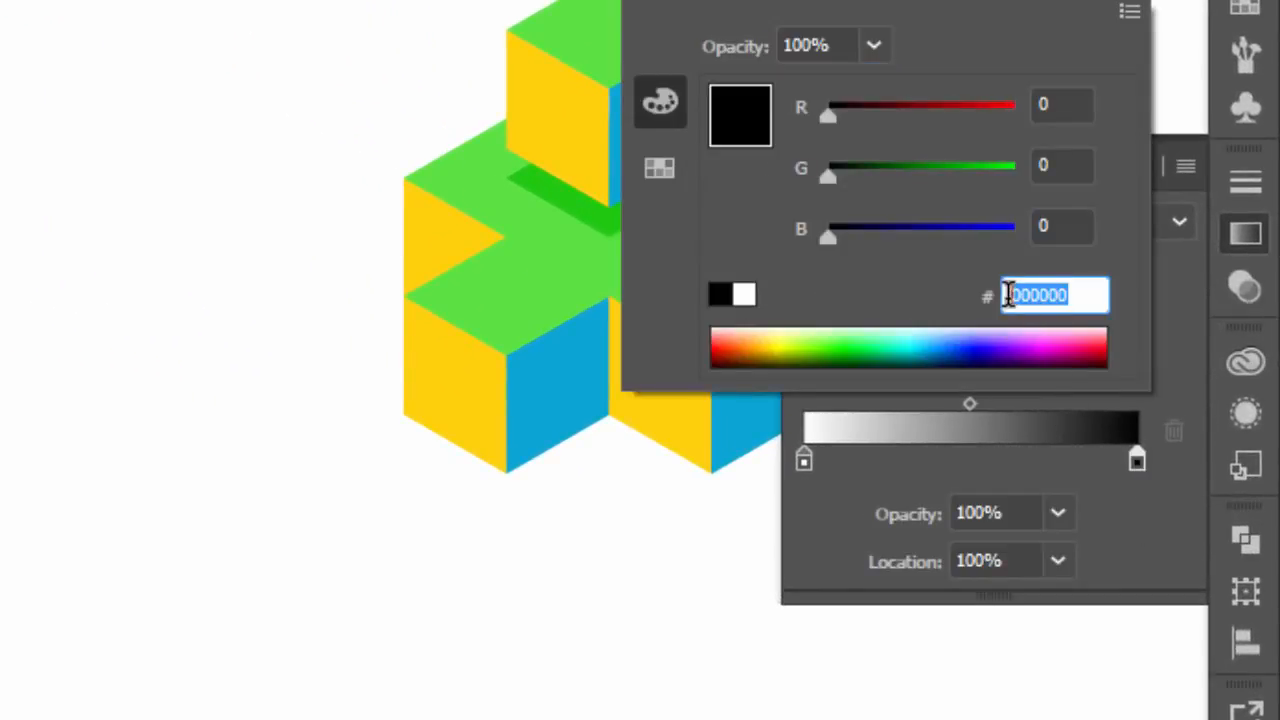
{"action": "right_click", "coordinate": [1045, 293]}
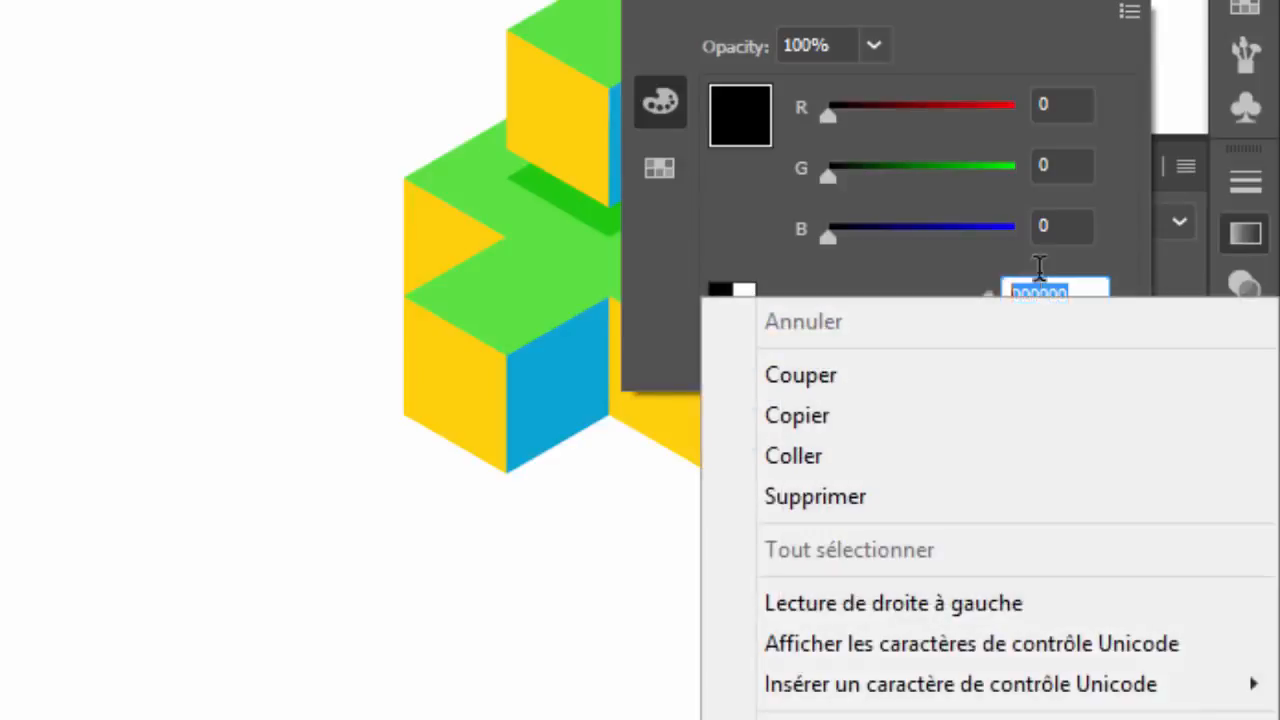
{"action": "left_click", "coordinate": [856, 454]}
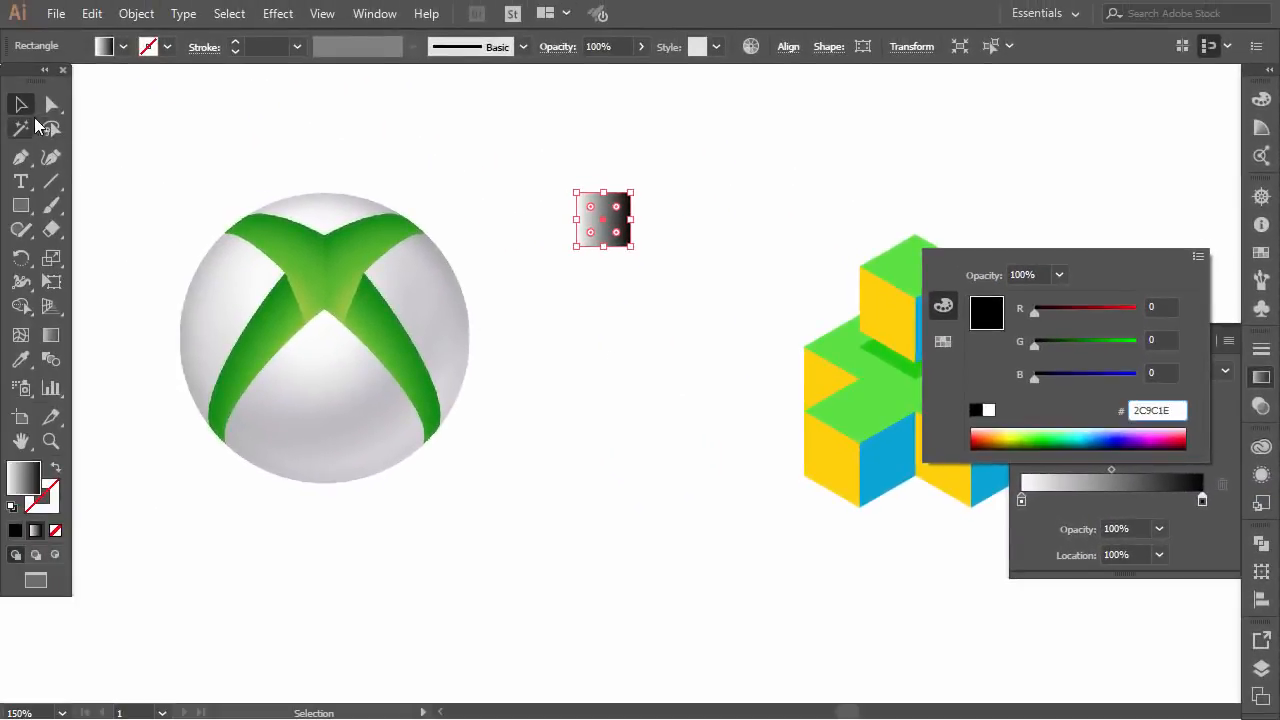
Sample a light green from the Xbox logo with the Eyedropper tool and copy its hex code 6DBA36
{"action": "left_click", "coordinate": [120, 112]}
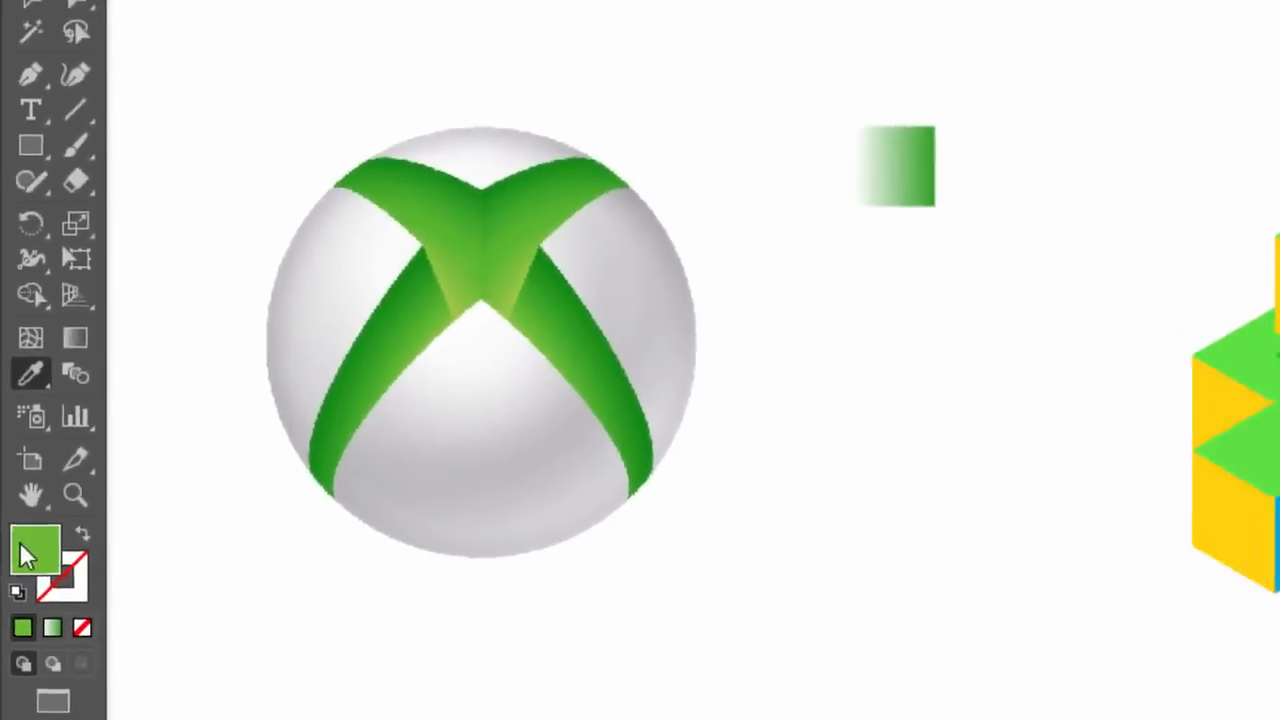
{"action": "double_click", "coordinate": [45, 610]}
{"action": "left_click", "coordinate": [761, 465]}
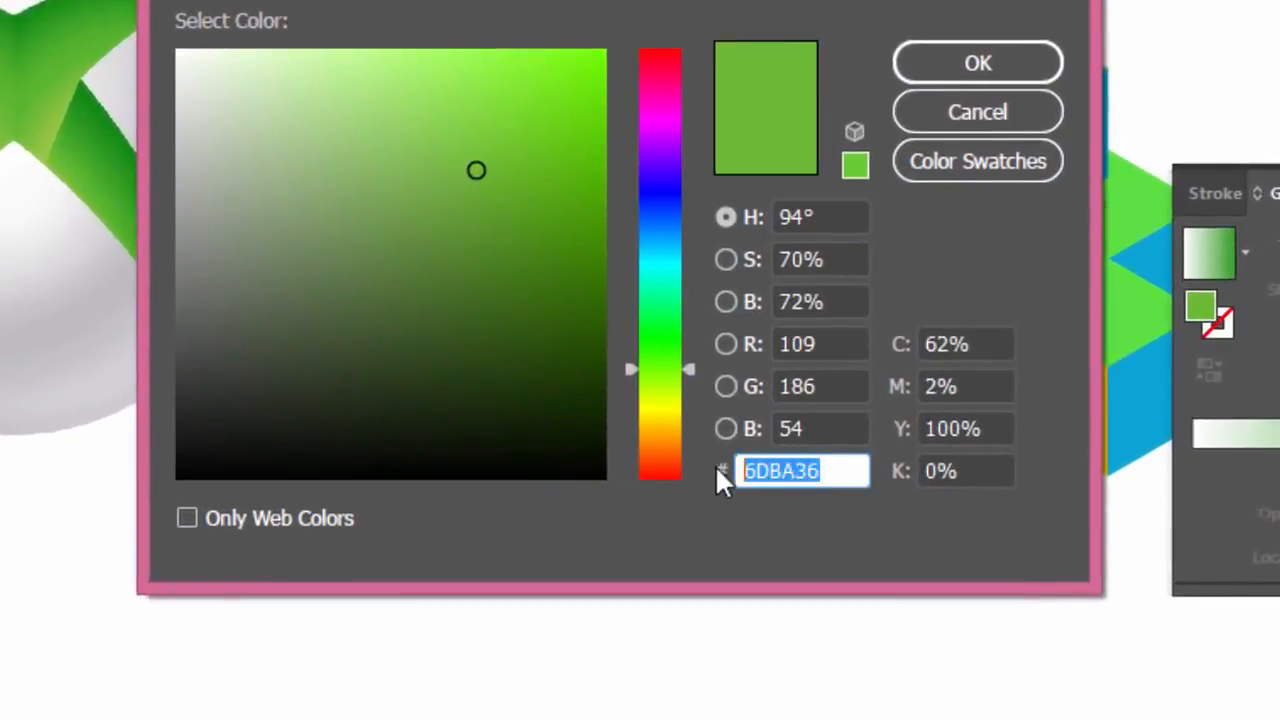
{"action": "right_click", "coordinate": [775, 470]}
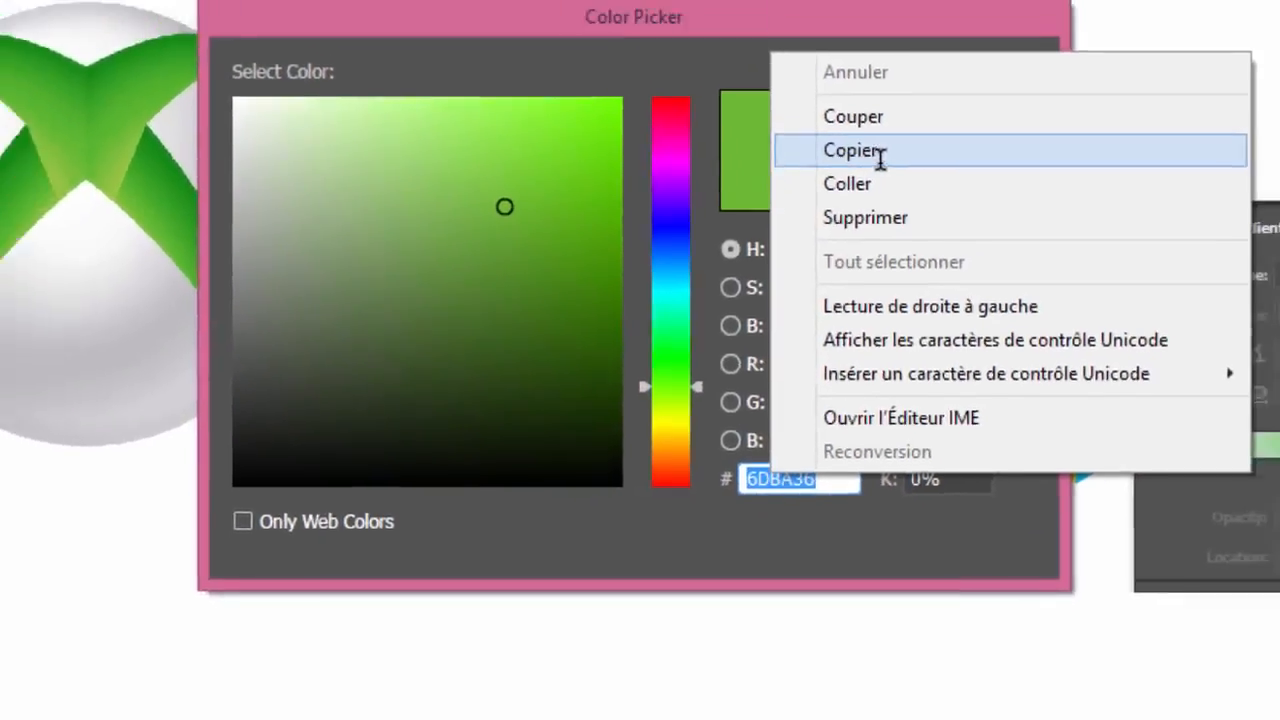
{"action": "left_click", "coordinate": [880, 106]}
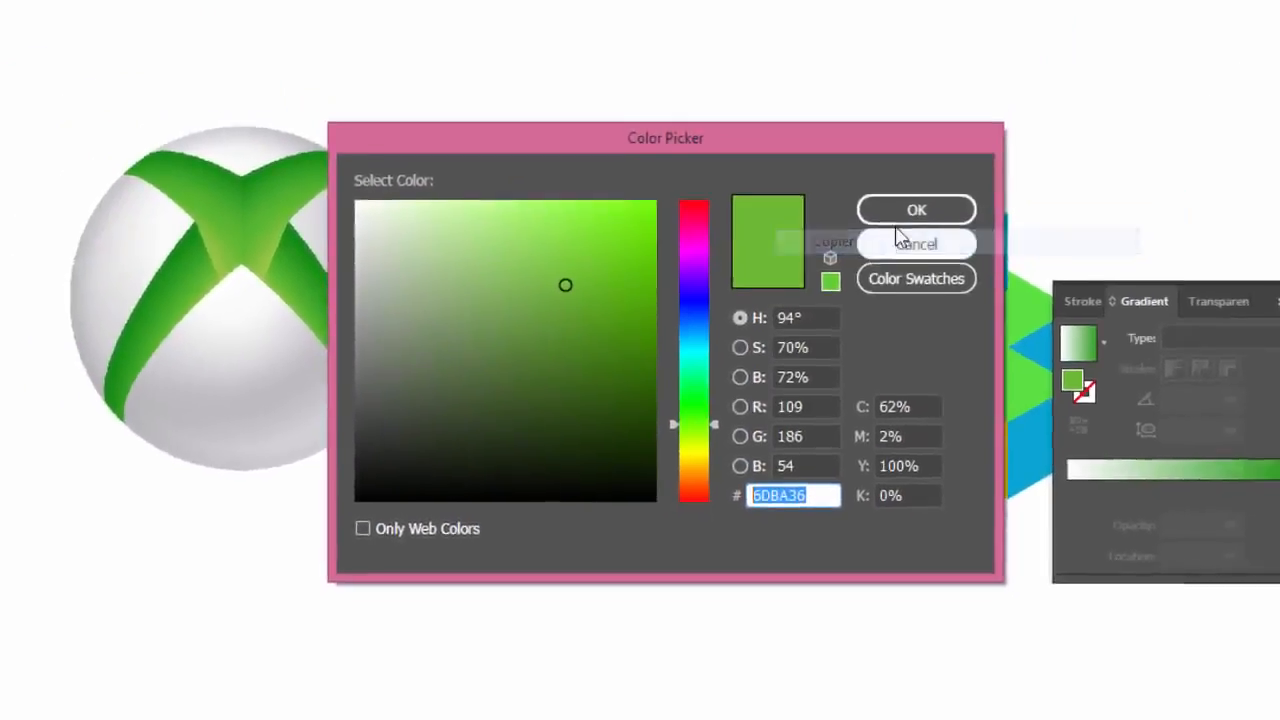
{"action": "left_click", "coordinate": [912, 210]}
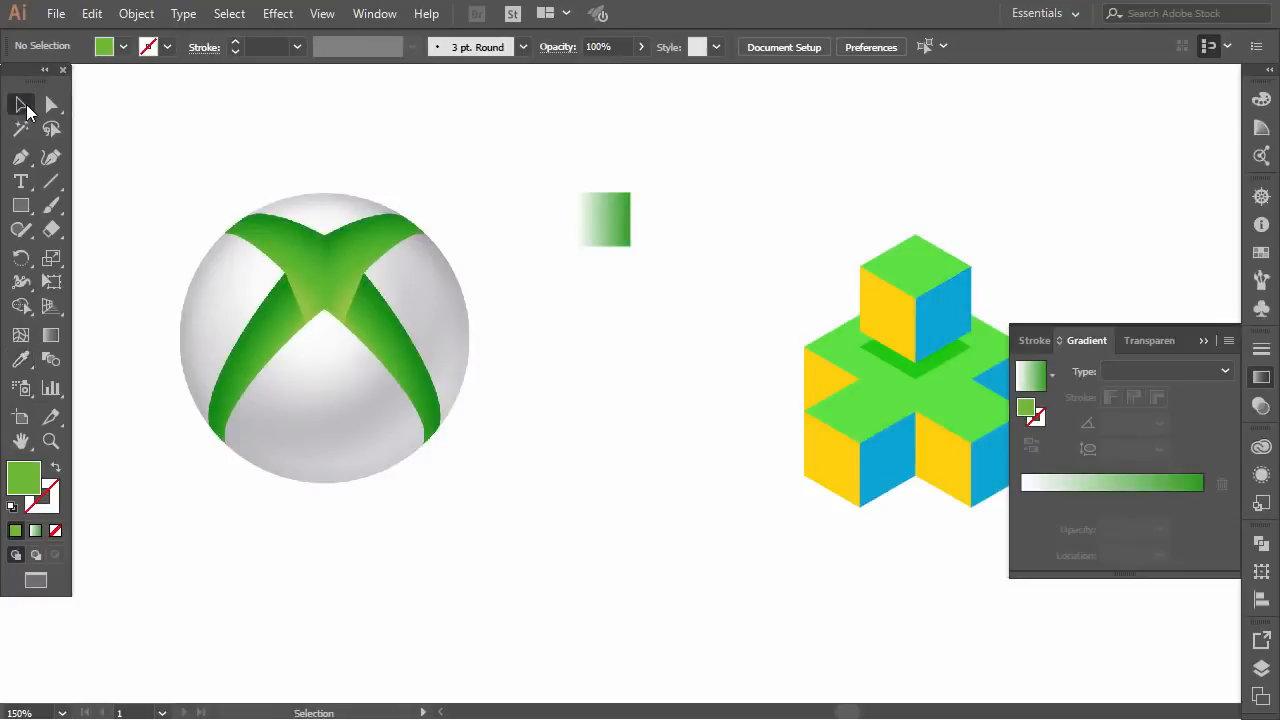
Select the gradient square and set its white gradient stop to the copied light green 6DBA36
{"action": "left_click", "coordinate": [594, 225]}
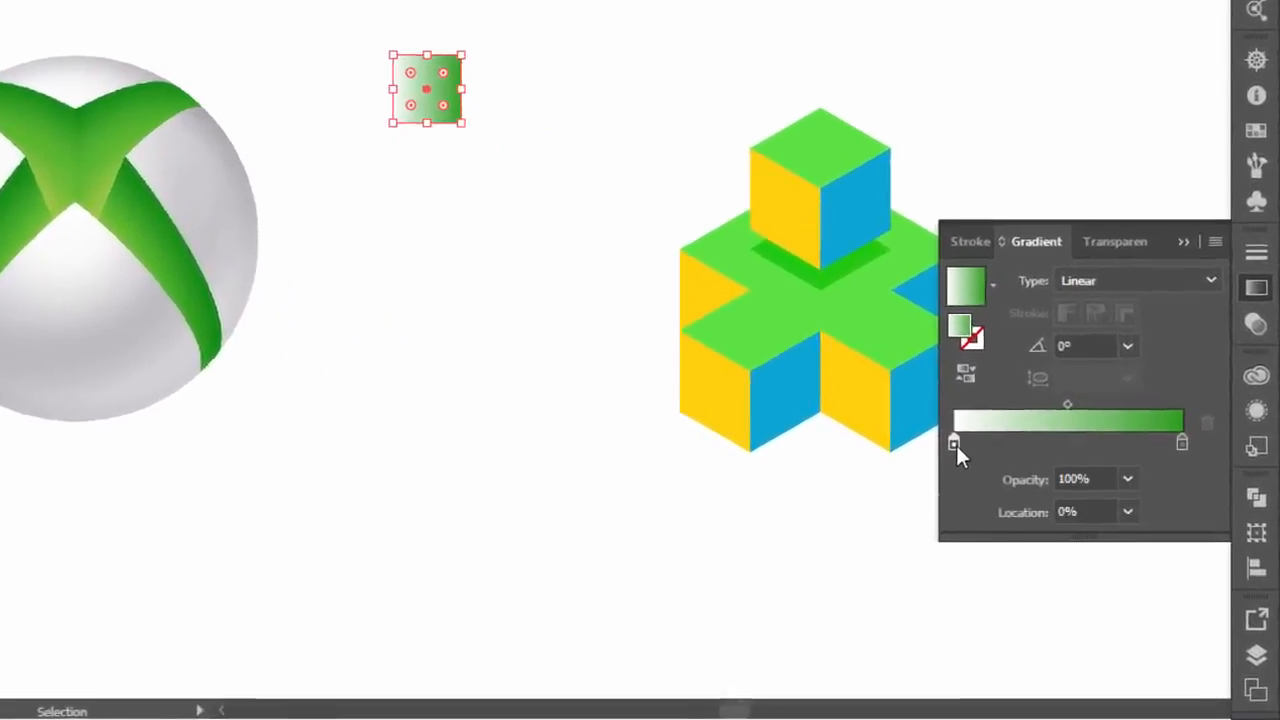
{"action": "double_click", "coordinate": [1021, 500]}
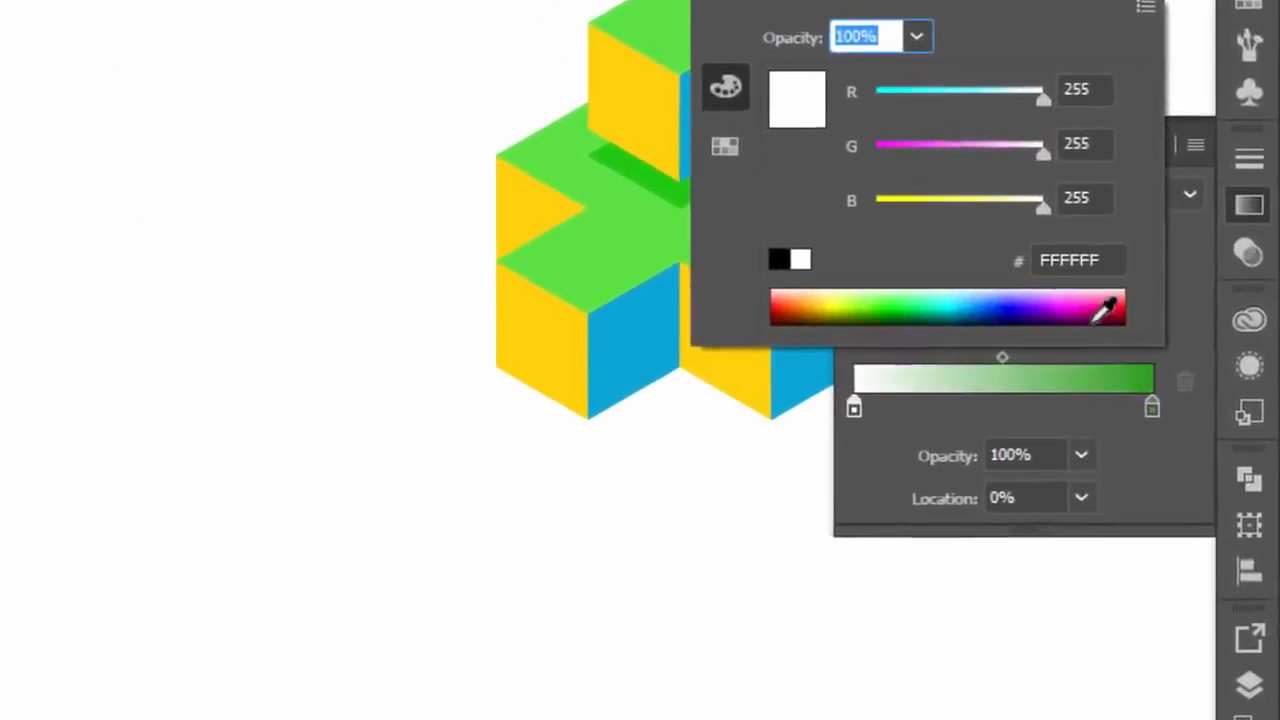
{"action": "left_click", "coordinate": [1040, 260]}
{"action": "right_click", "coordinate": [1008, 228]}
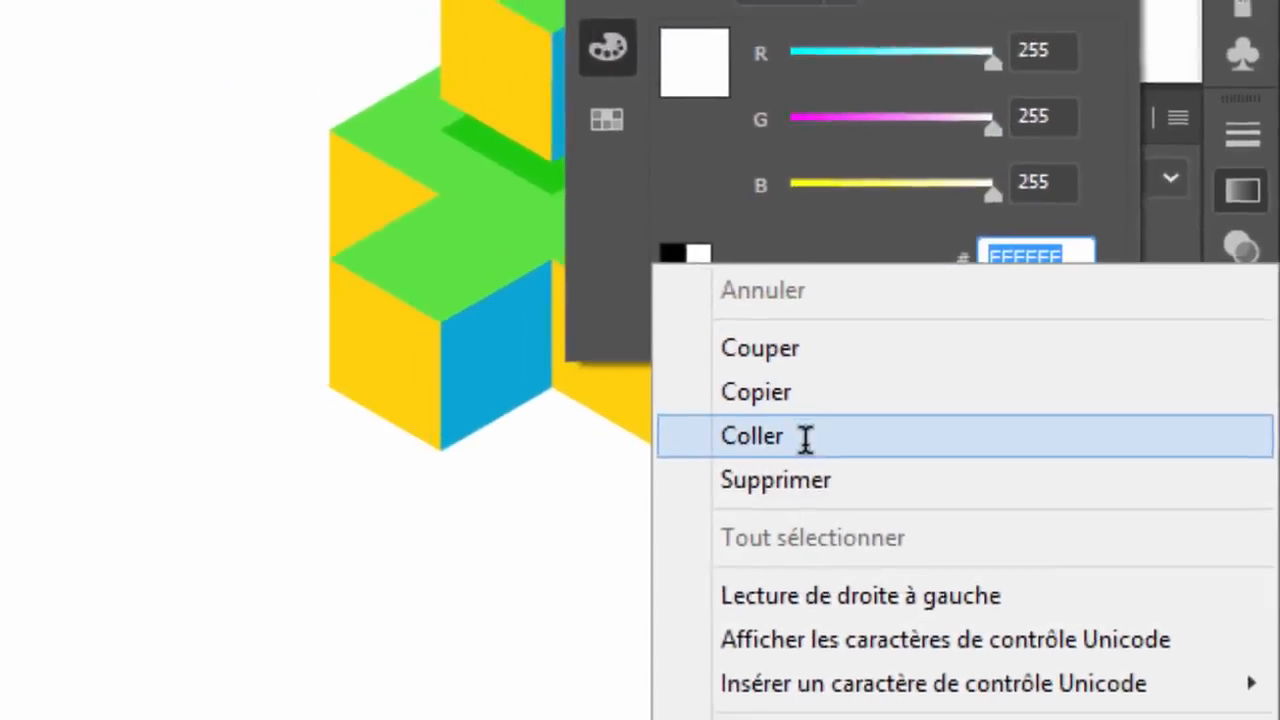
{"action": "left_click", "coordinate": [764, 420]}
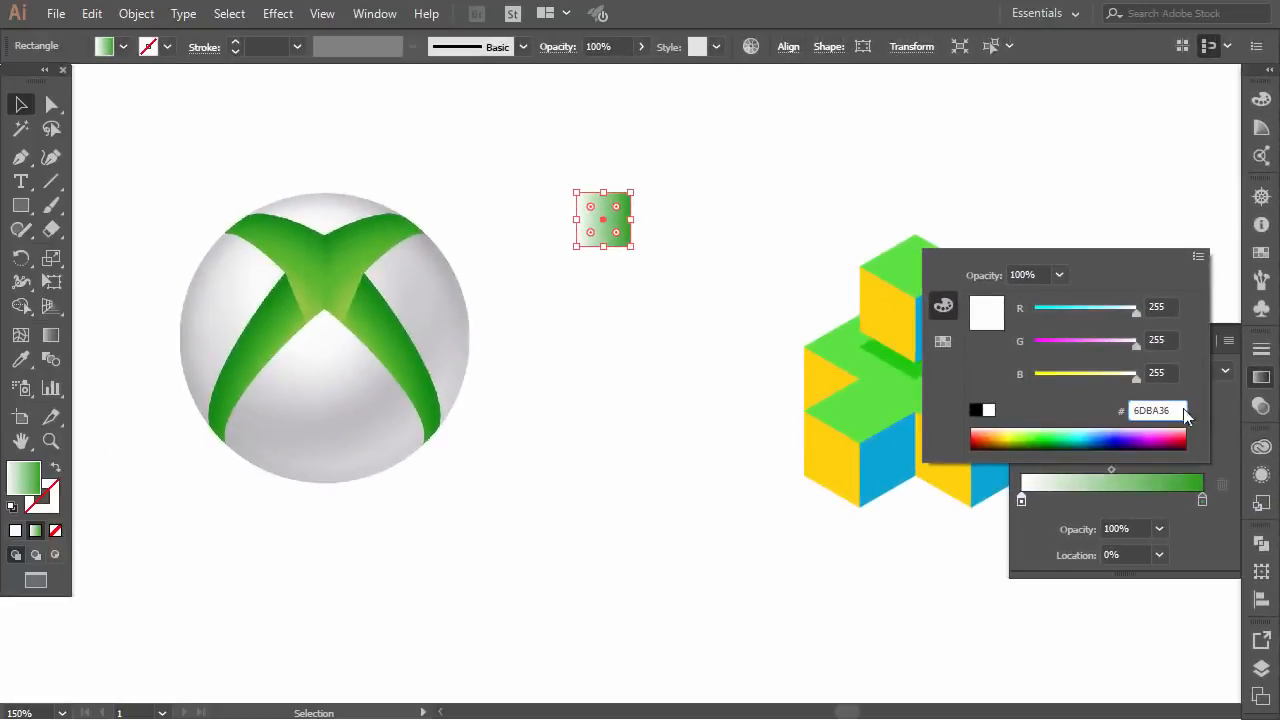
{"action": "key", "text": "Return"}
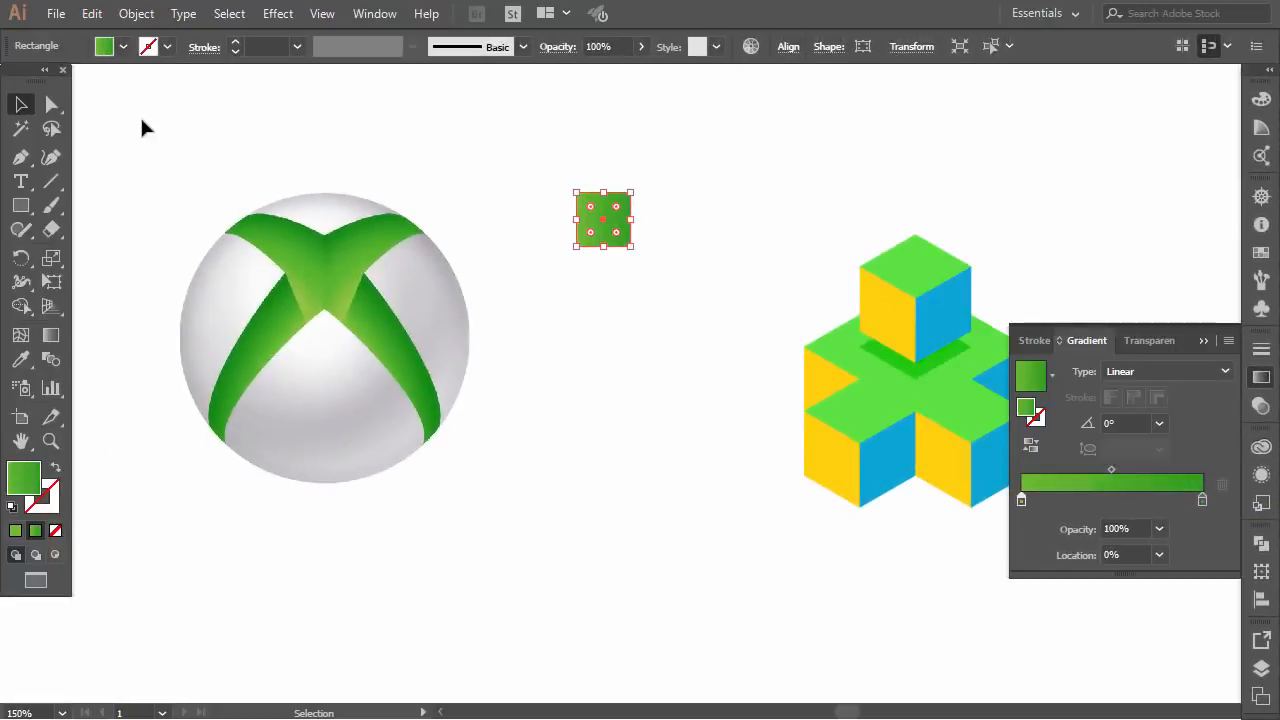
Close the Gradient panel, duplicate the green gradient square beside the original between the logo and the cubes, and deselect it
{"action": "left_click", "coordinate": [518, 190]}
{"action": "left_click", "coordinate": [591, 217]}
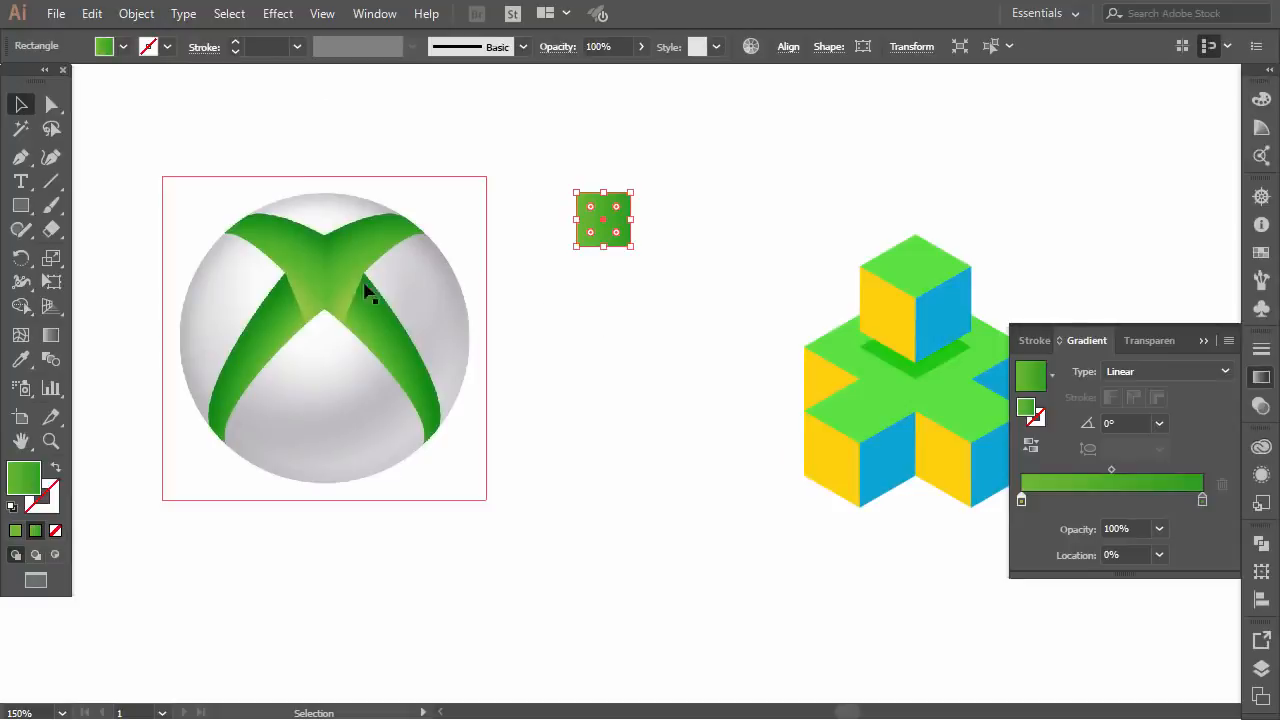
{"action": "left_click", "coordinate": [1199, 341]}
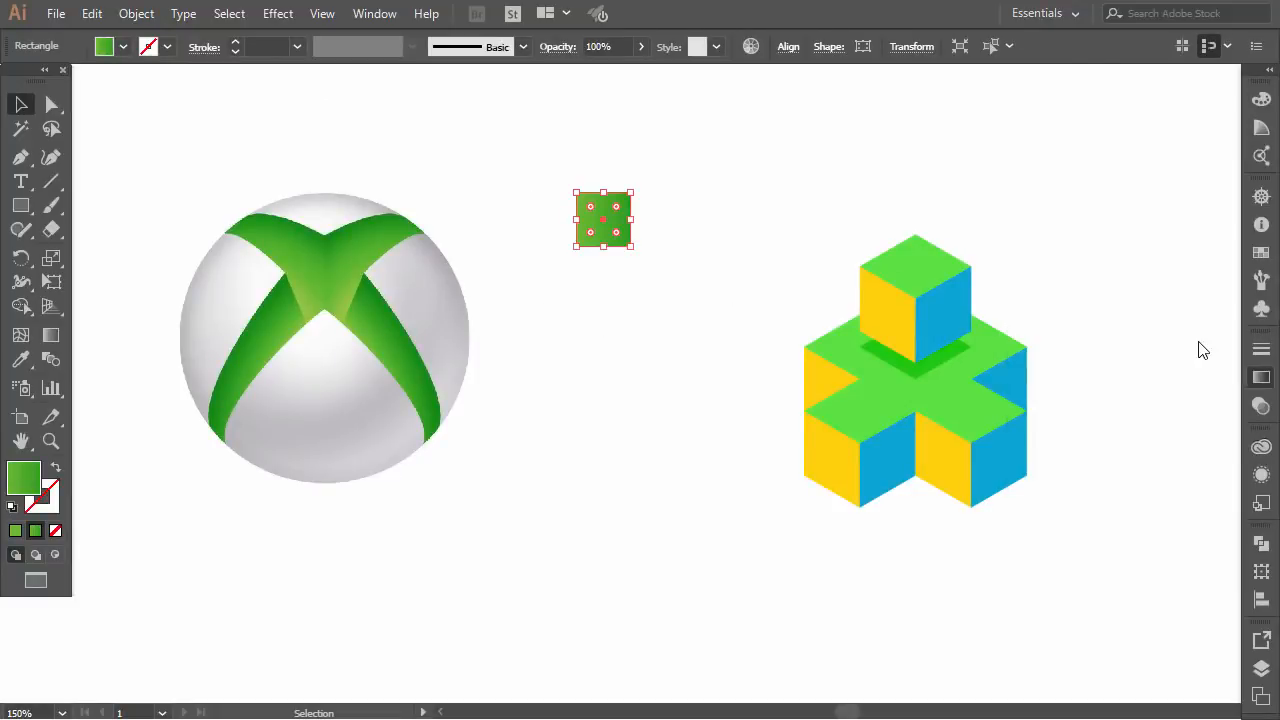
{"action": "left_click", "coordinate": [531, 200]}
{"action": "left_click_drag", "start_coordinate": [590, 205], "coordinate": [572, 235]}
{"action": "left_click", "coordinate": [588, 300]}
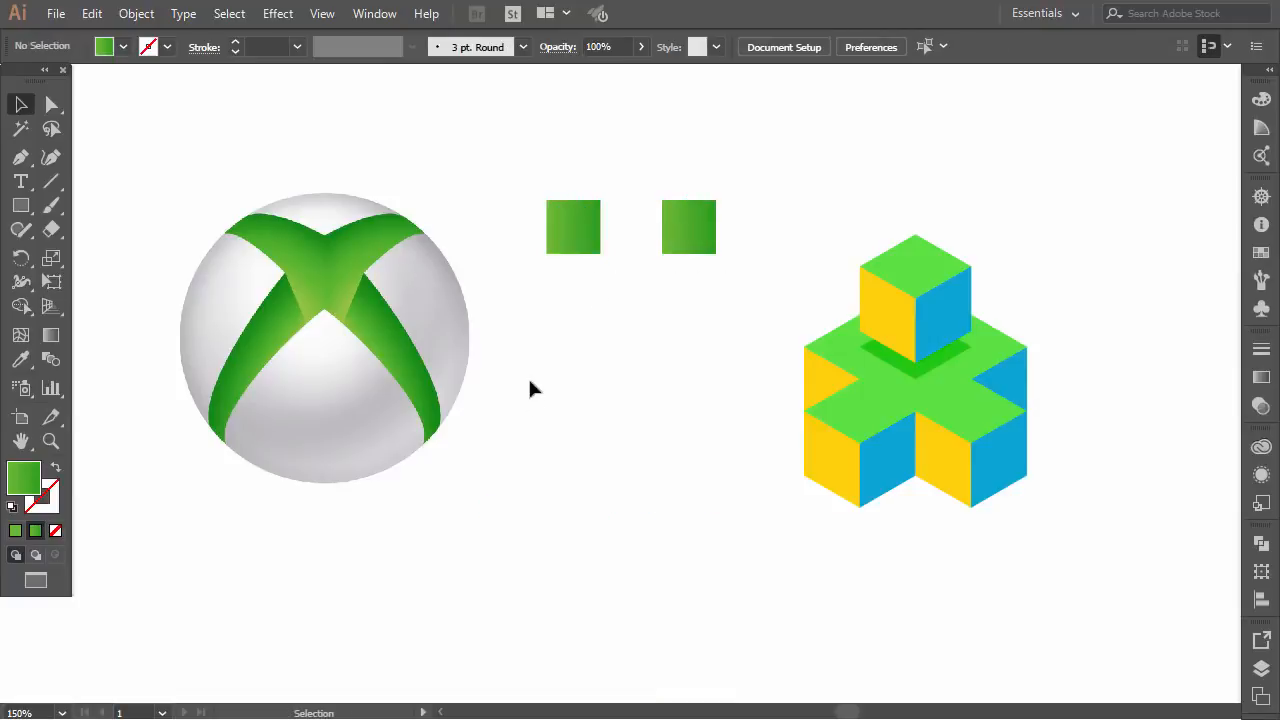
Sample the grey shading of the Xbox logo with the Eyedropper tool and copy its hex code B6B6B8
{"action": "left_click", "coordinate": [21, 360]}
{"action": "left_click", "coordinate": [448, 282]}
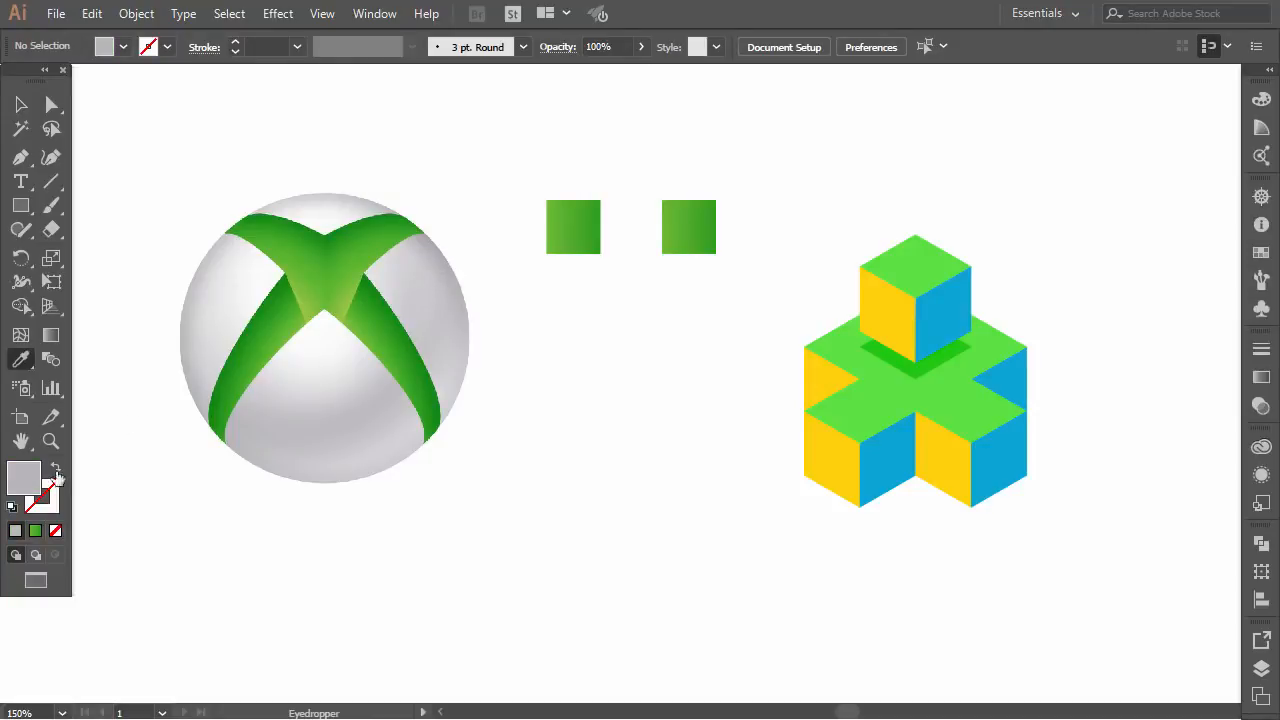
{"action": "double_click", "coordinate": [24, 478]}
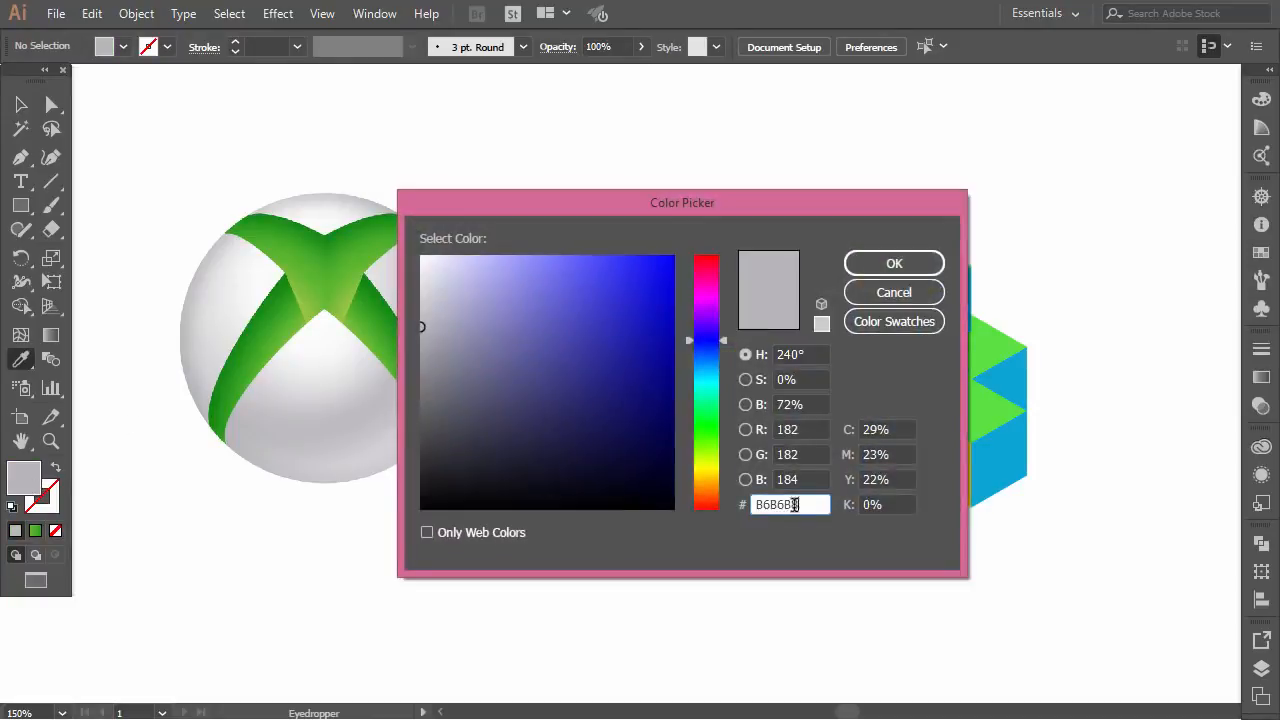
{"action": "right_click", "coordinate": [771, 504]}
{"action": "left_click", "coordinate": [854, 295]}
{"action": "left_click", "coordinate": [868, 294]}
Replace the dark green gradient stop of the square nearest the logo with the copied grey B6B6B8 and deselect the square
{"action": "left_click", "coordinate": [22, 107]}
{"action": "left_click", "coordinate": [573, 227]}
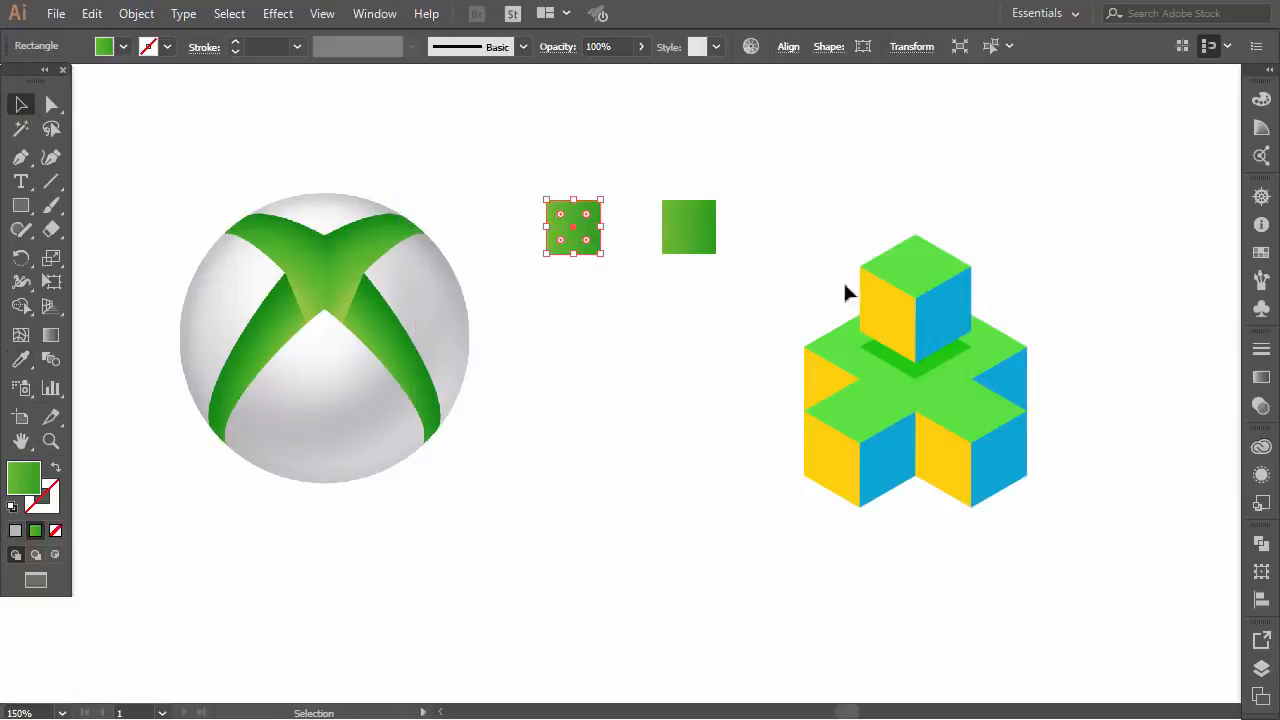
{"action": "left_click", "coordinate": [1261, 377]}
{"action": "double_click", "coordinate": [1202, 499]}
{"action": "right_click", "coordinate": [1157, 410]}
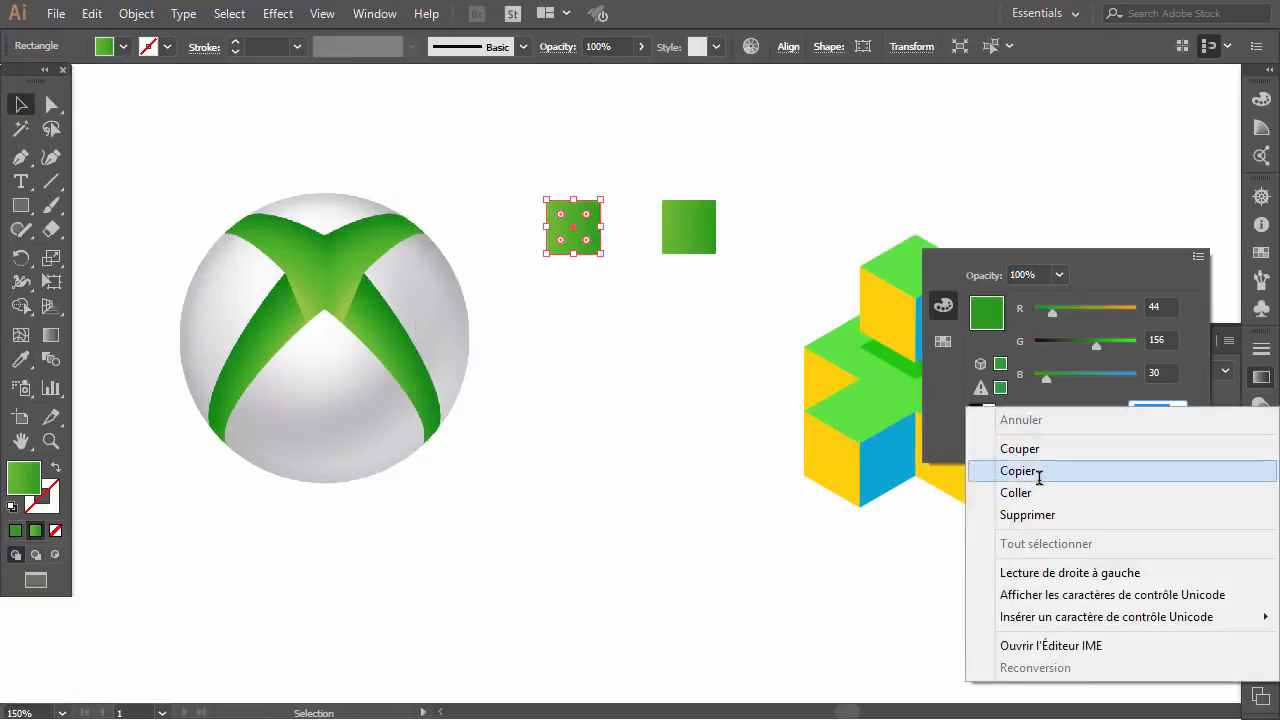
{"action": "left_click", "coordinate": [1020, 494]}
{"action": "key", "text": "Return"}
{"action": "left_click", "coordinate": [666, 276]}
Sample a near-white from the logo's sphere with the Eyedropper tool and copy its hex code FAFAFA
{"action": "left_click", "coordinate": [240, 270]}
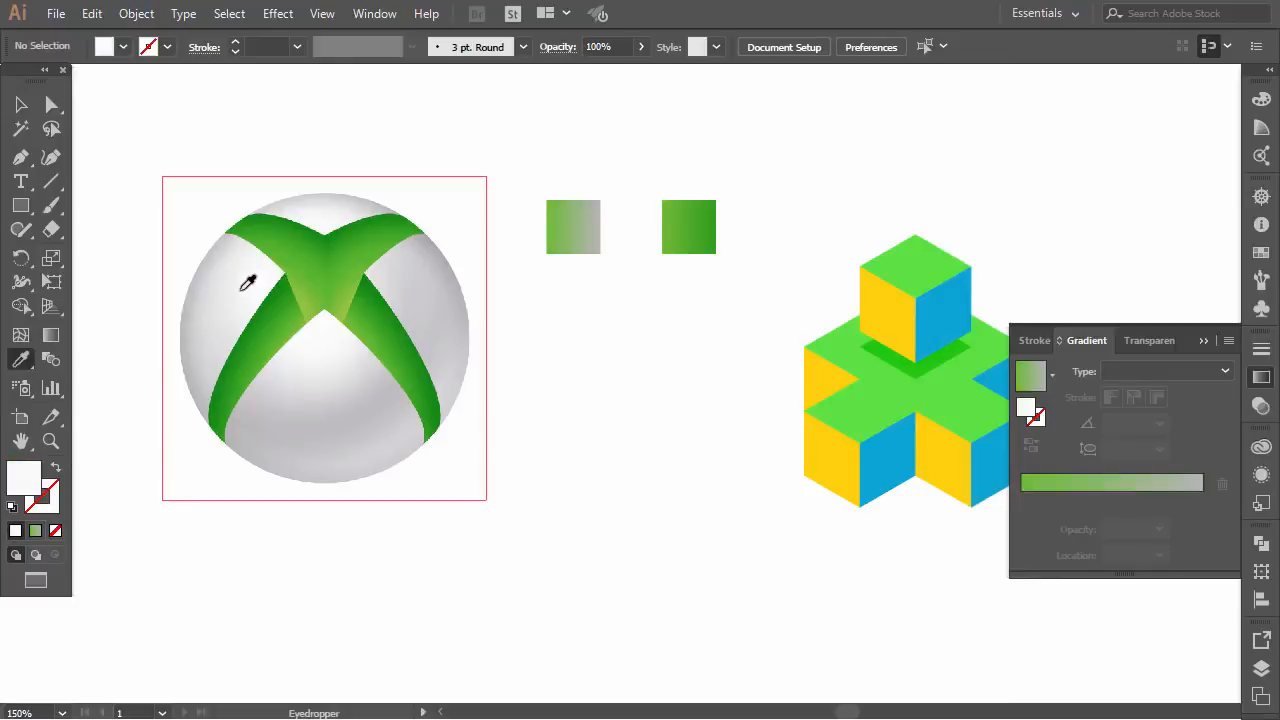
{"action": "double_click", "coordinate": [24, 478]}
{"action": "double_click", "coordinate": [800, 503]}
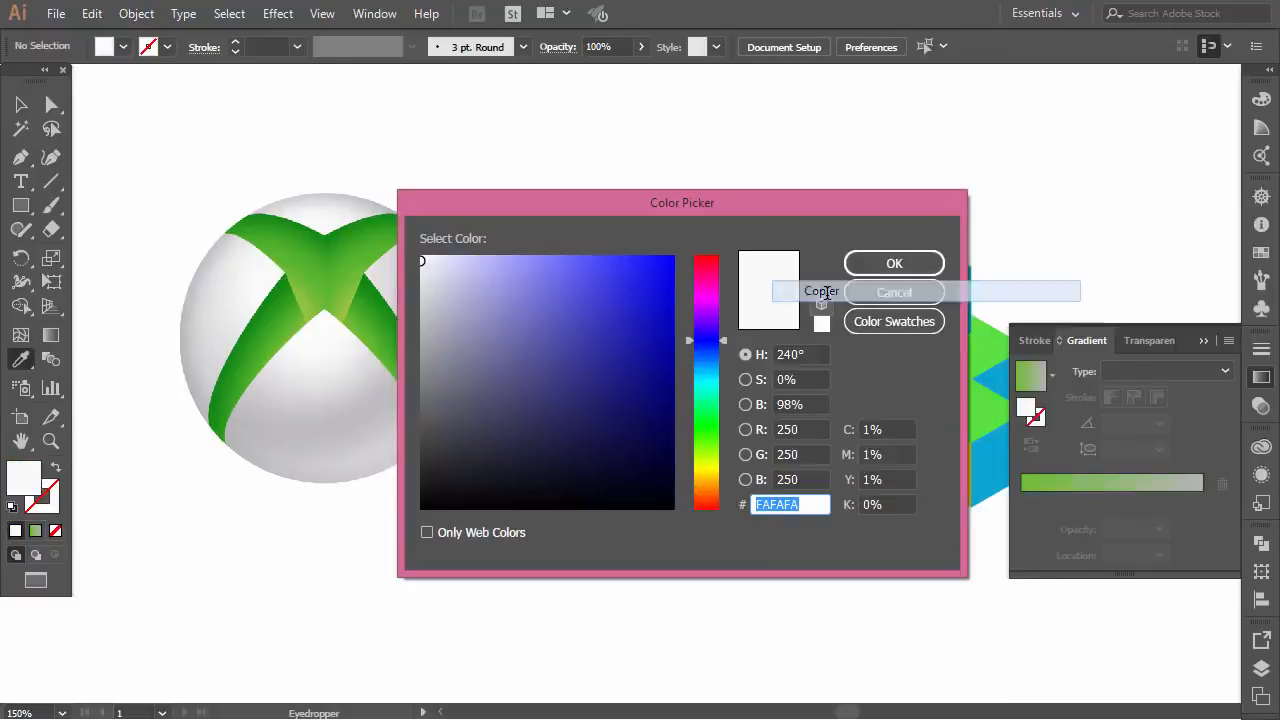
{"action": "left_click", "coordinate": [894, 292]}
Replace the light green gradient stop of the green-to-grey square with the copied near-white FAFAFA
{"action": "key", "text": "v"}
{"action": "left_click", "coordinate": [596, 240]}
{"action": "double_click", "coordinate": [1022, 503]}
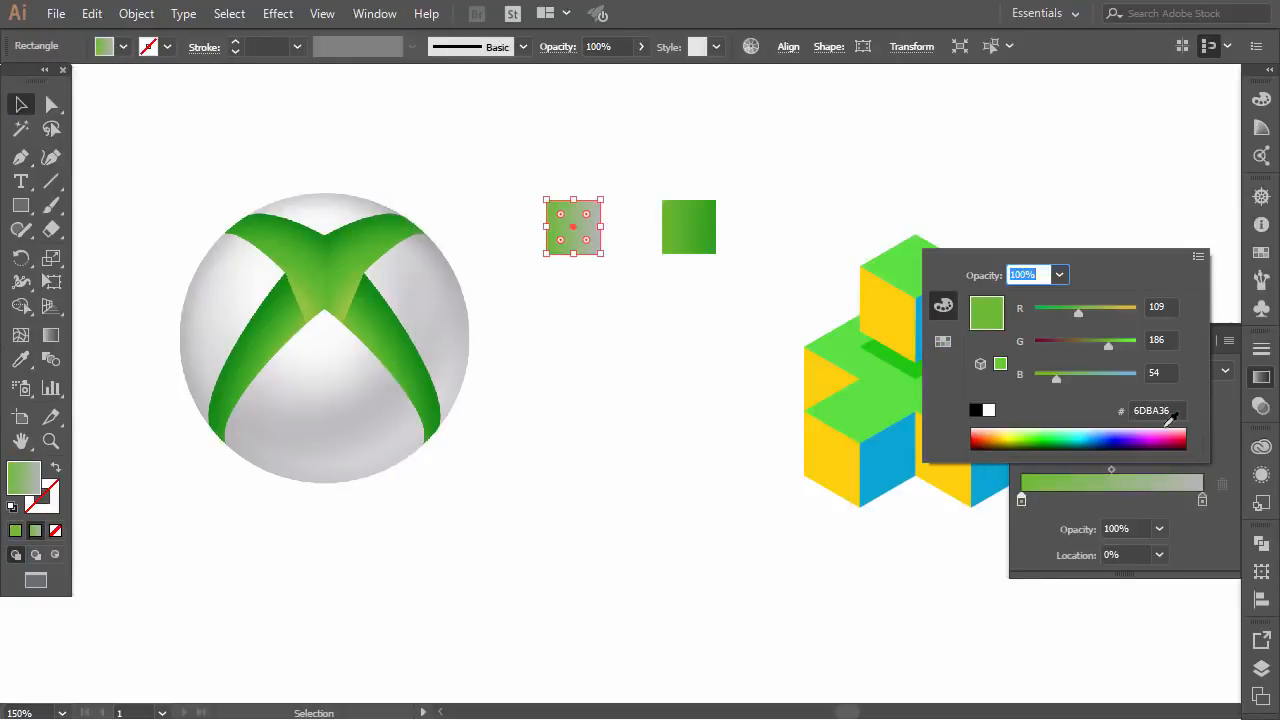
{"action": "left_click", "coordinate": [1152, 409]}
{"action": "right_click", "coordinate": [1152, 409]}
{"action": "left_click", "coordinate": [1037, 496]}
{"action": "key", "text": "Return"}
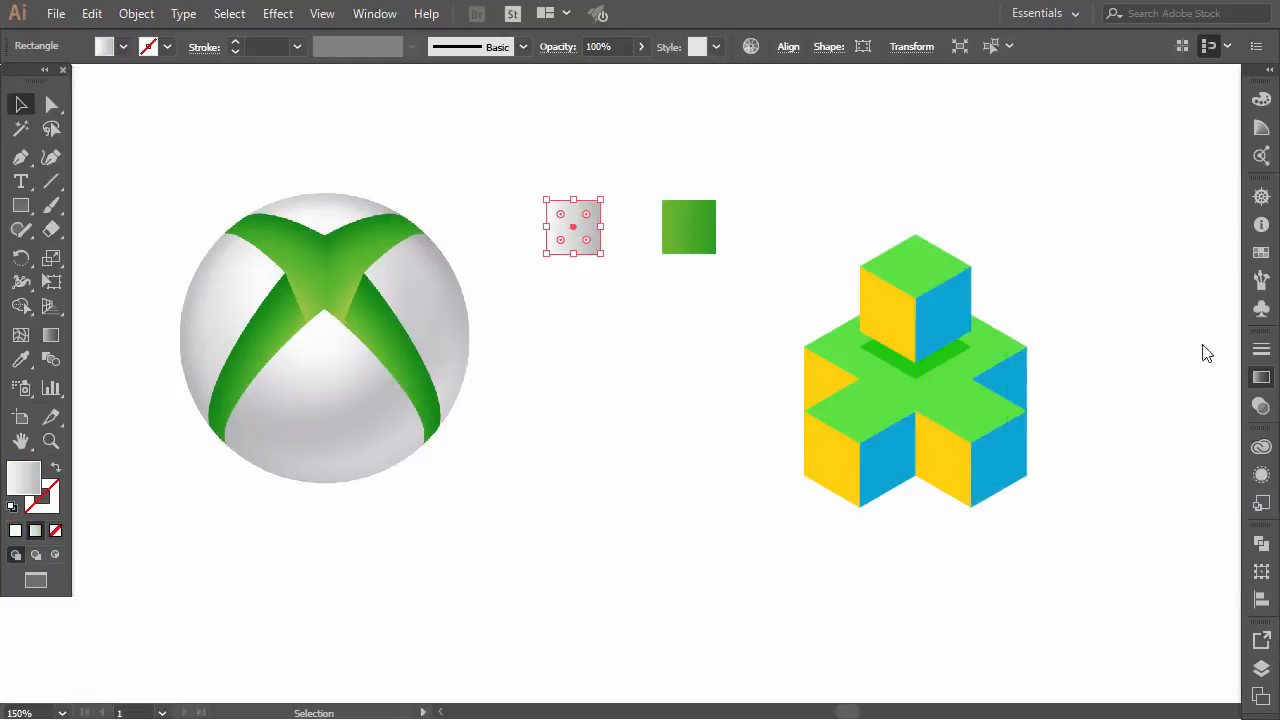
Delete the Xbox logo image and rearrange the artwork so the two gradient squares sit above the cube cross
{"action": "left_click", "coordinate": [640, 290]}
{"action": "left_click", "coordinate": [300, 390]}
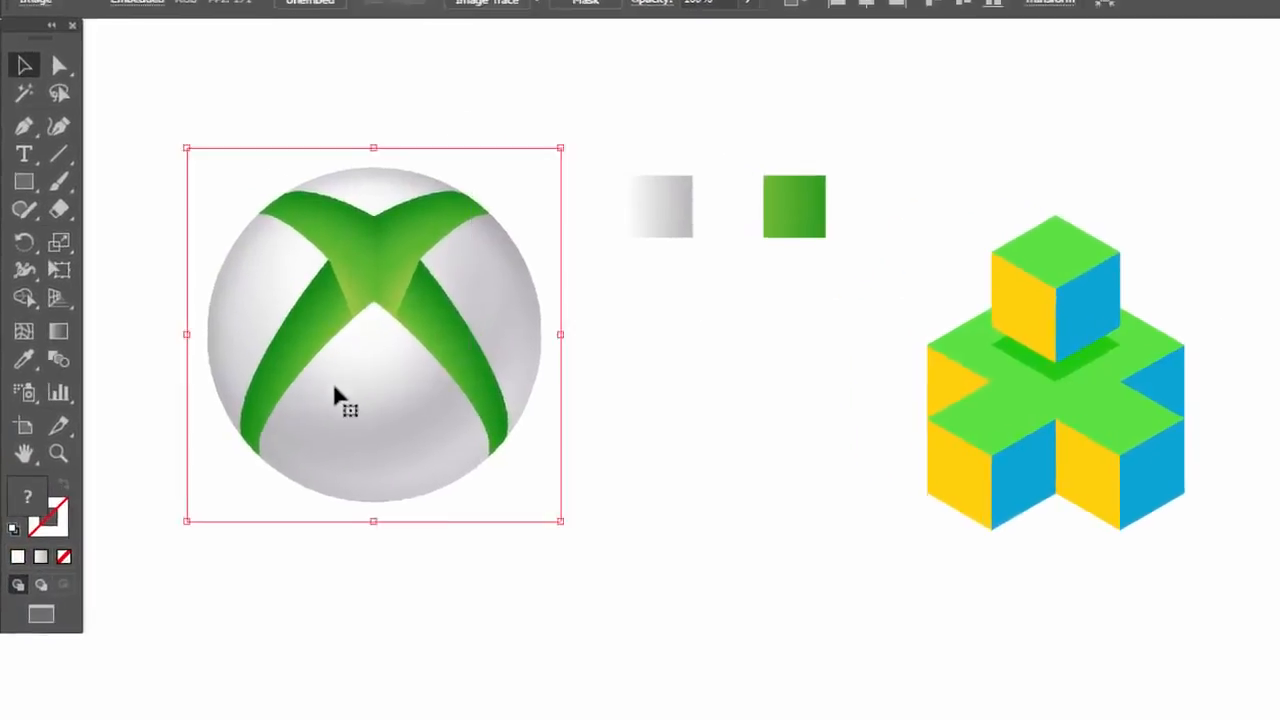
{"action": "key", "text": "Delete"}
{"action": "left_click_drag", "start_coordinate": [648, 123], "coordinate": [668, 163]}
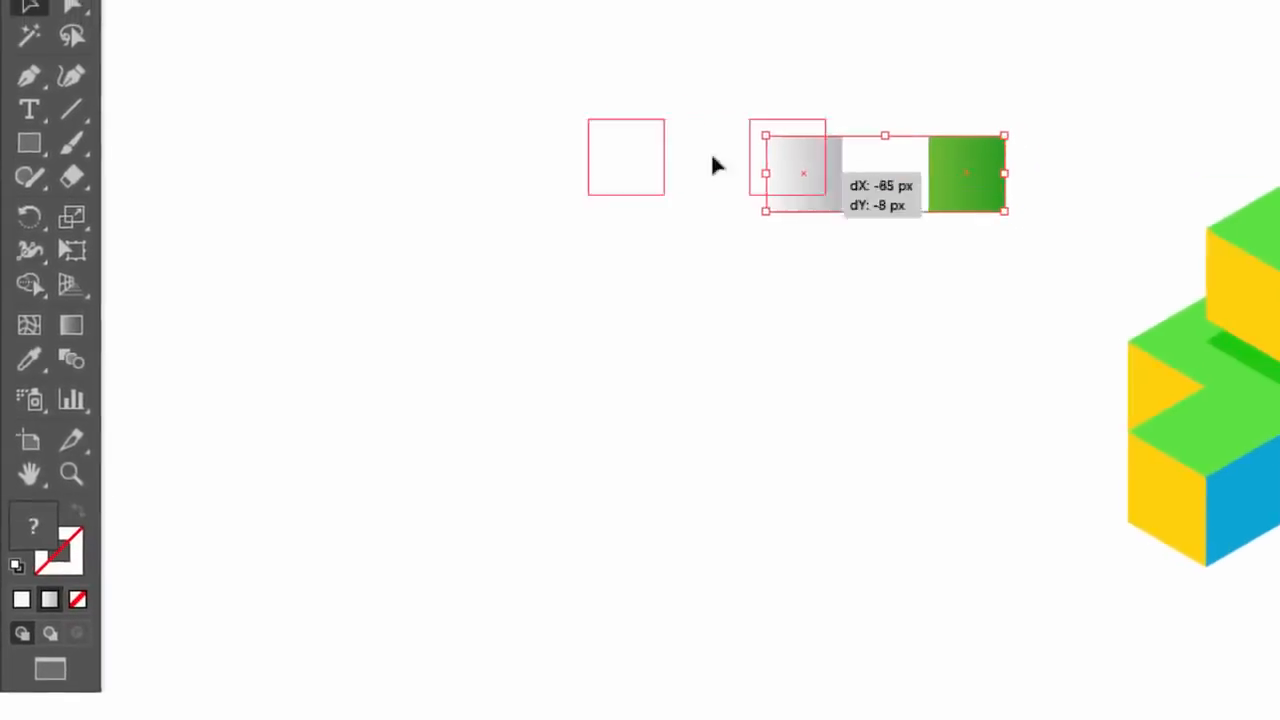
{"action": "left_click_drag", "start_coordinate": [1001, 198], "coordinate": [613, 499]}
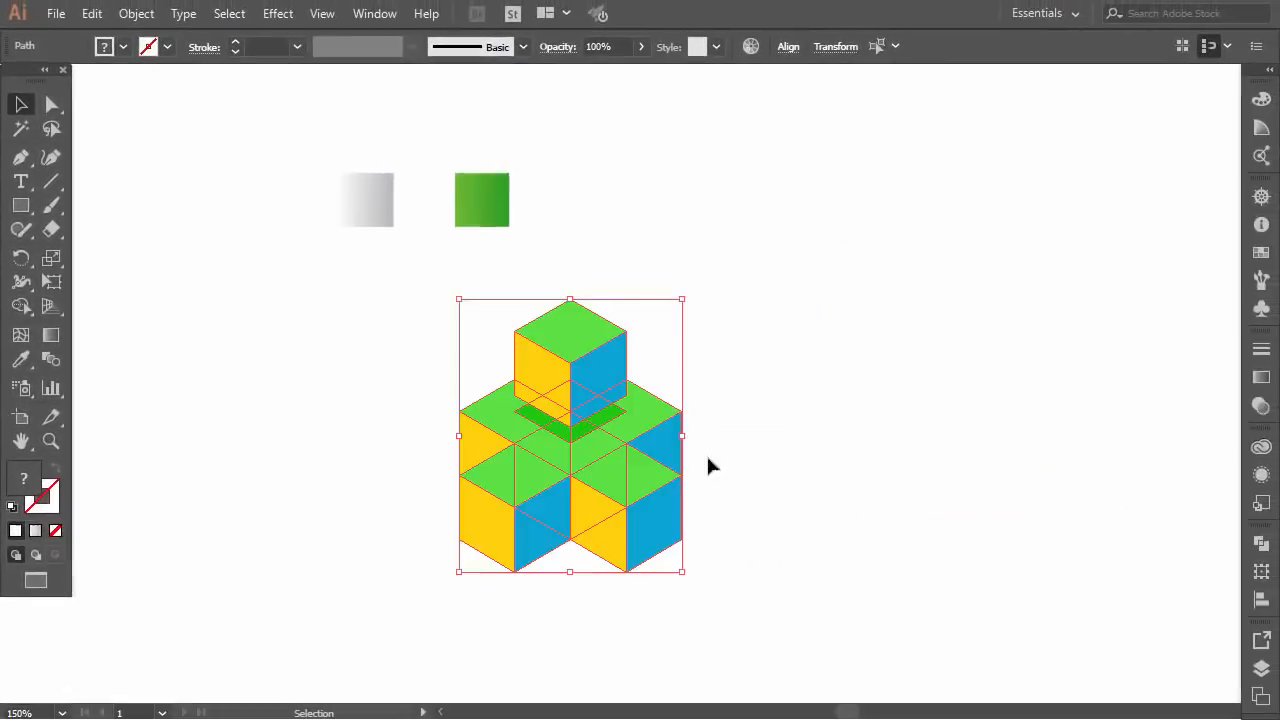
{"action": "left_click", "coordinate": [887, 440]}
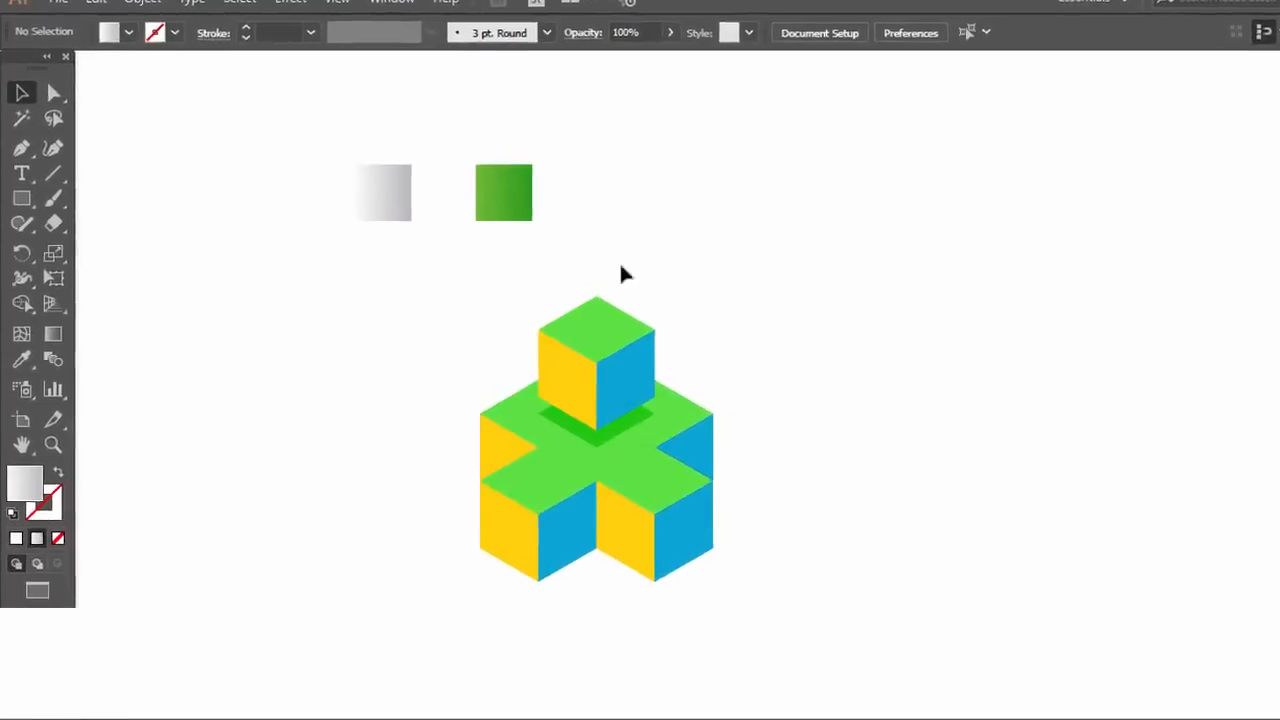
Apply the white-to-grey square's gradient to the cross's top face and the upper cube's top face using the Eyedropper
{"action": "left_click", "coordinate": [766, 472]}
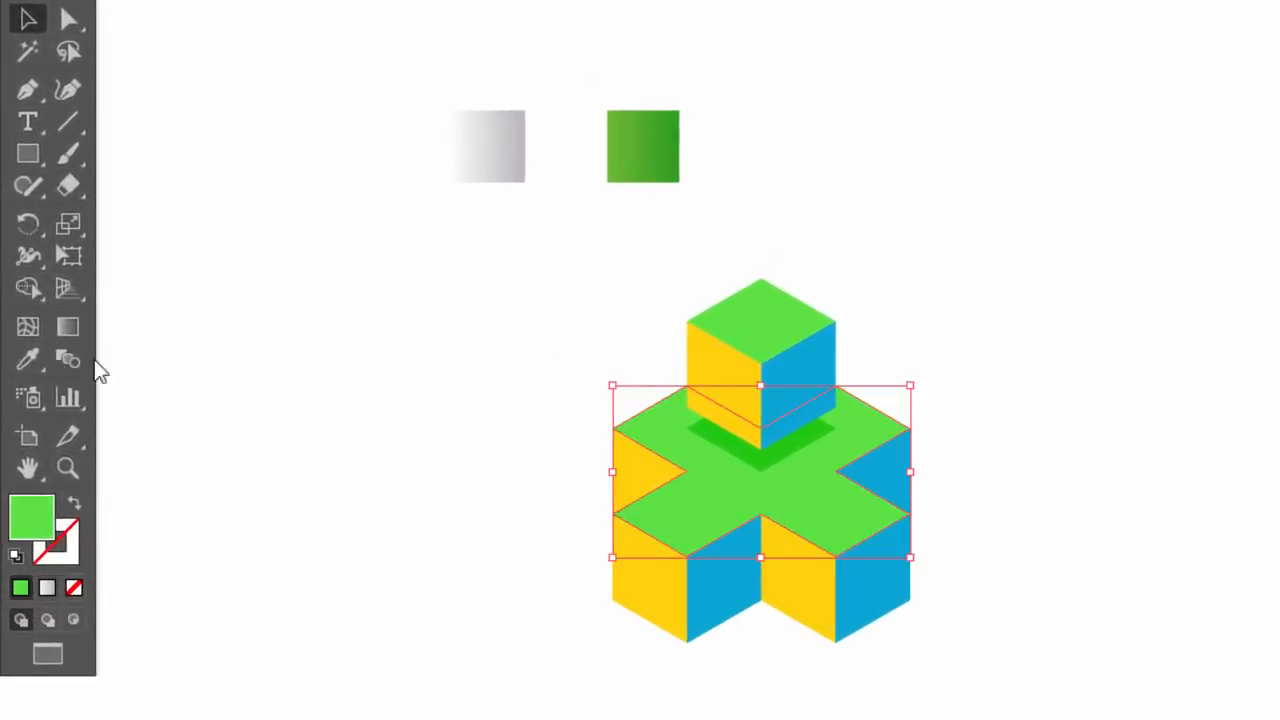
{"action": "left_click", "coordinate": [490, 146]}
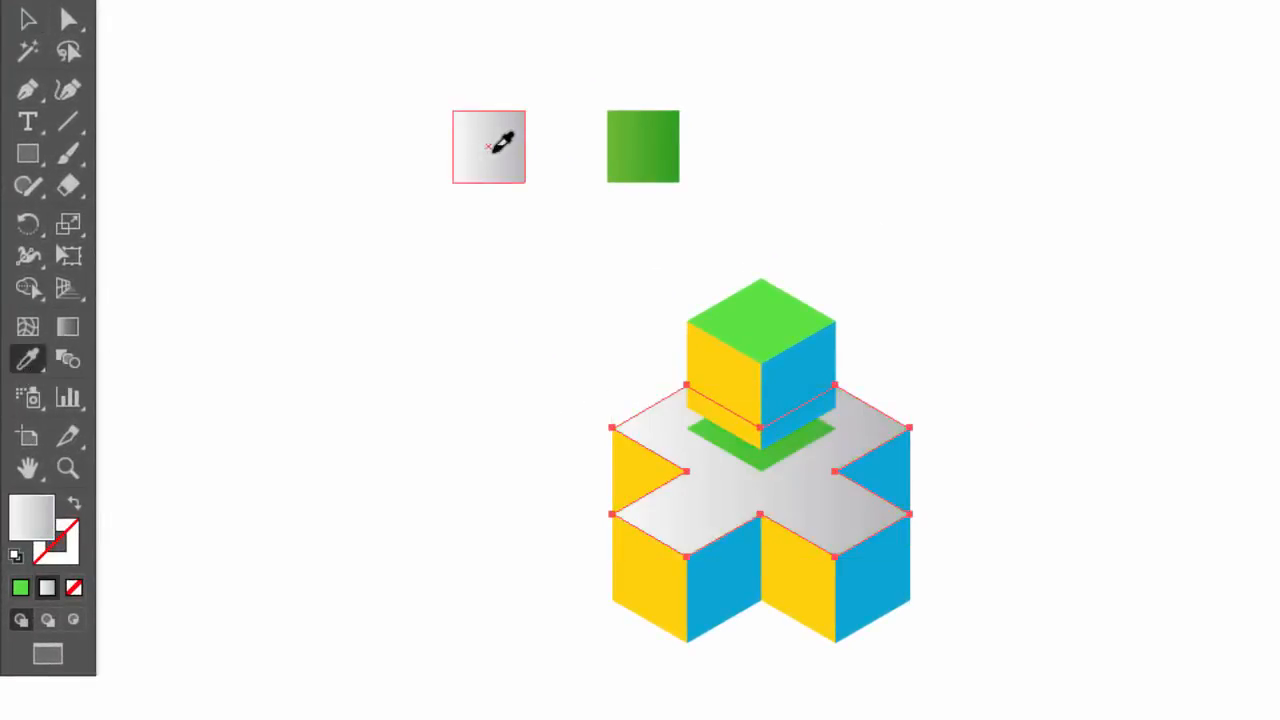
{"action": "left_click", "coordinate": [27, 20]}
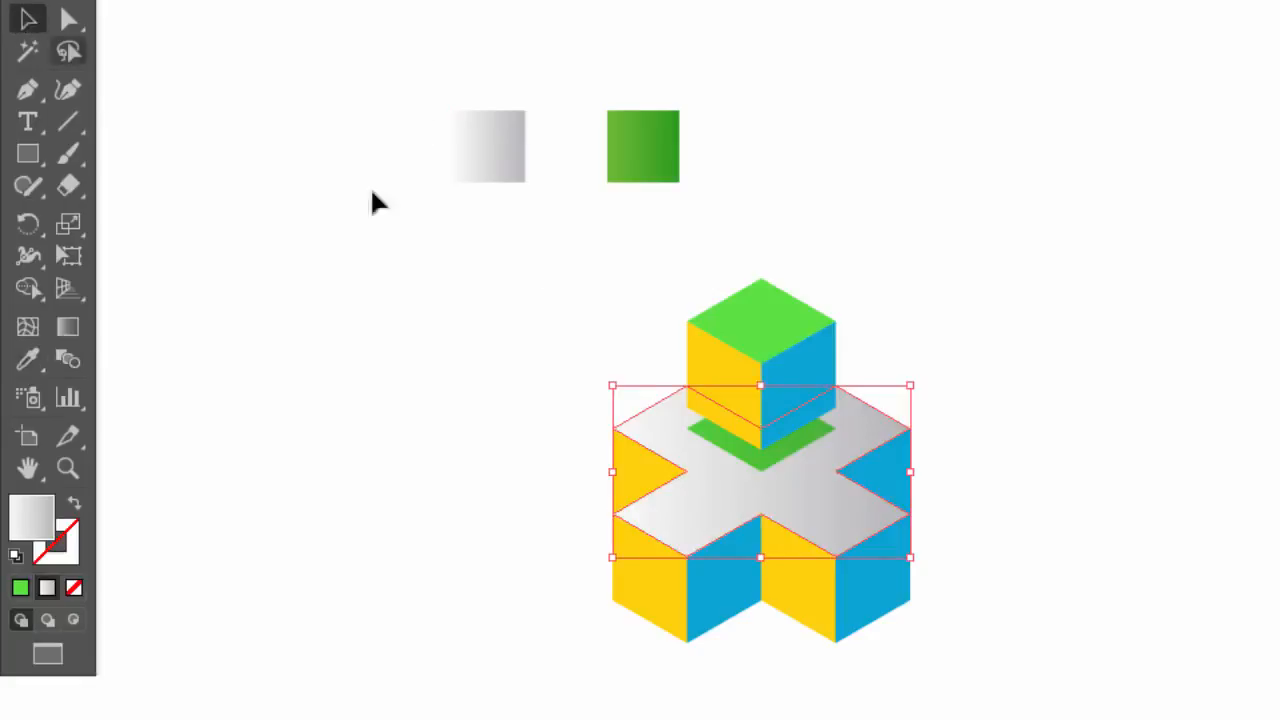
{"action": "left_click", "coordinate": [757, 334]}
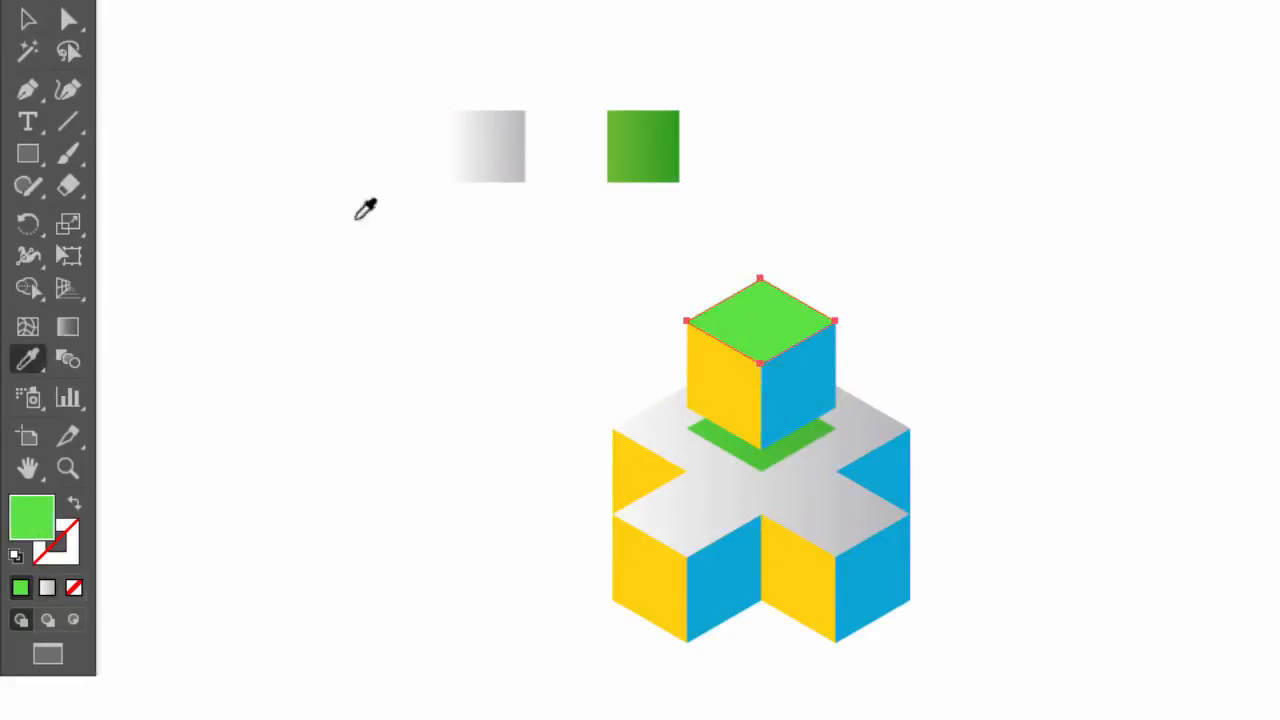
{"action": "left_click", "coordinate": [494, 146]}
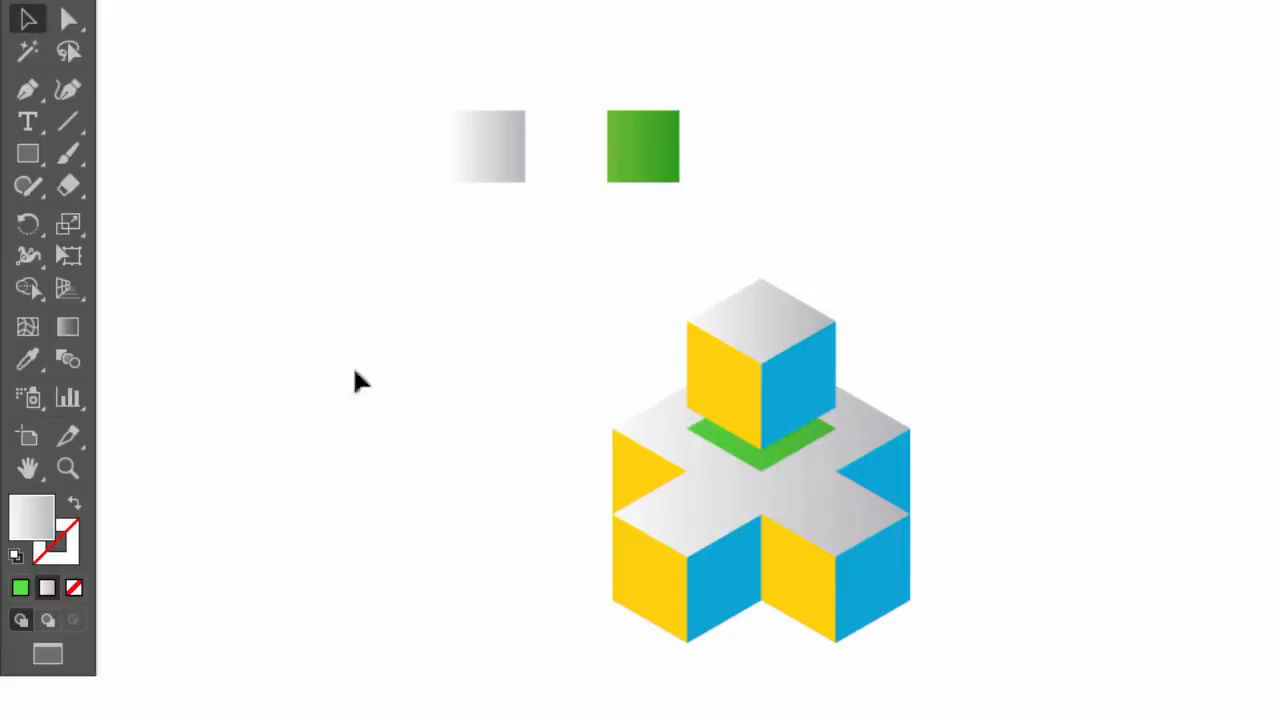
Recolour the green shadow diamond under the upper cube with the grey gradient sampled from the cross's top face
{"action": "left_click", "coordinate": [777, 450]}
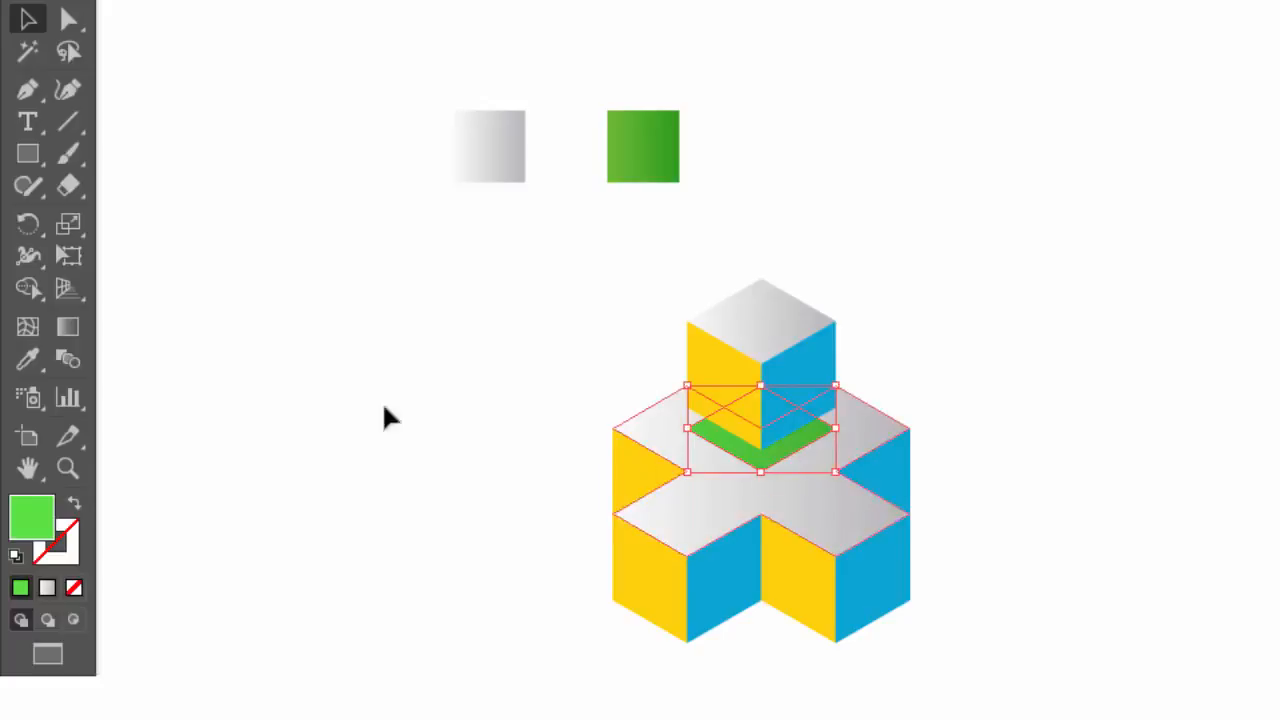
{"action": "left_click", "coordinate": [27, 360]}
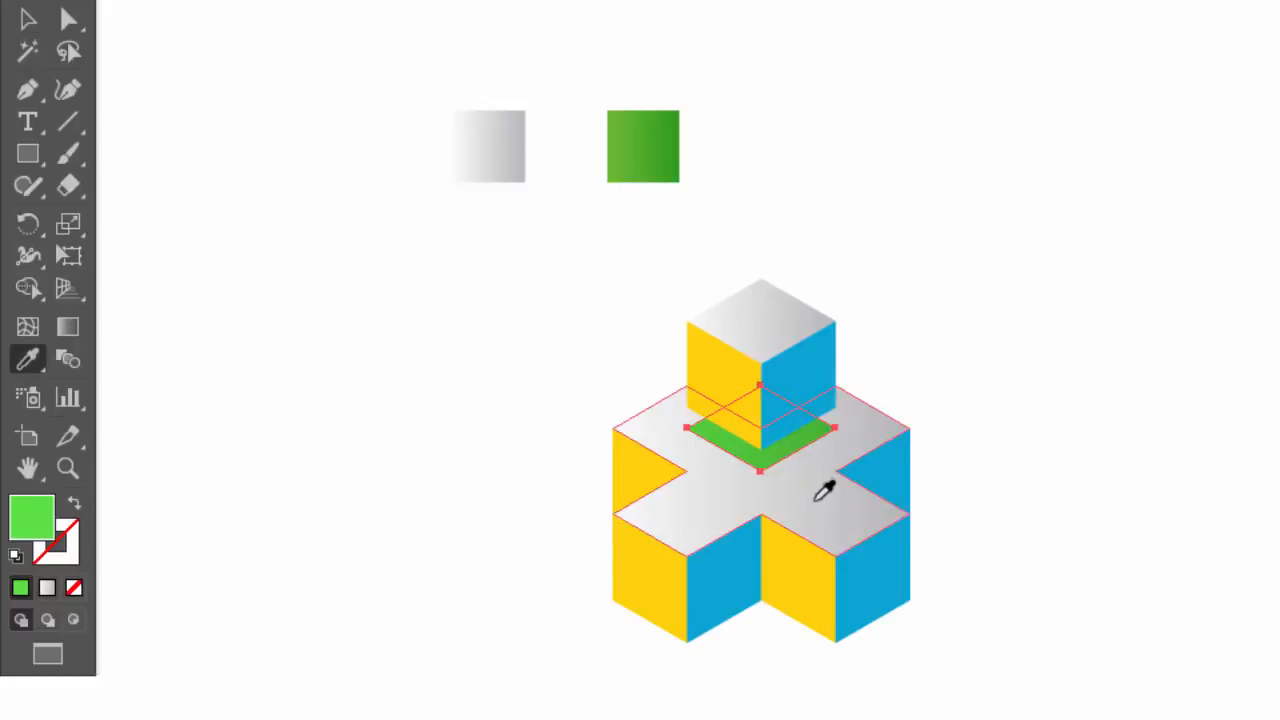
{"action": "left_click", "coordinate": [824, 490]}
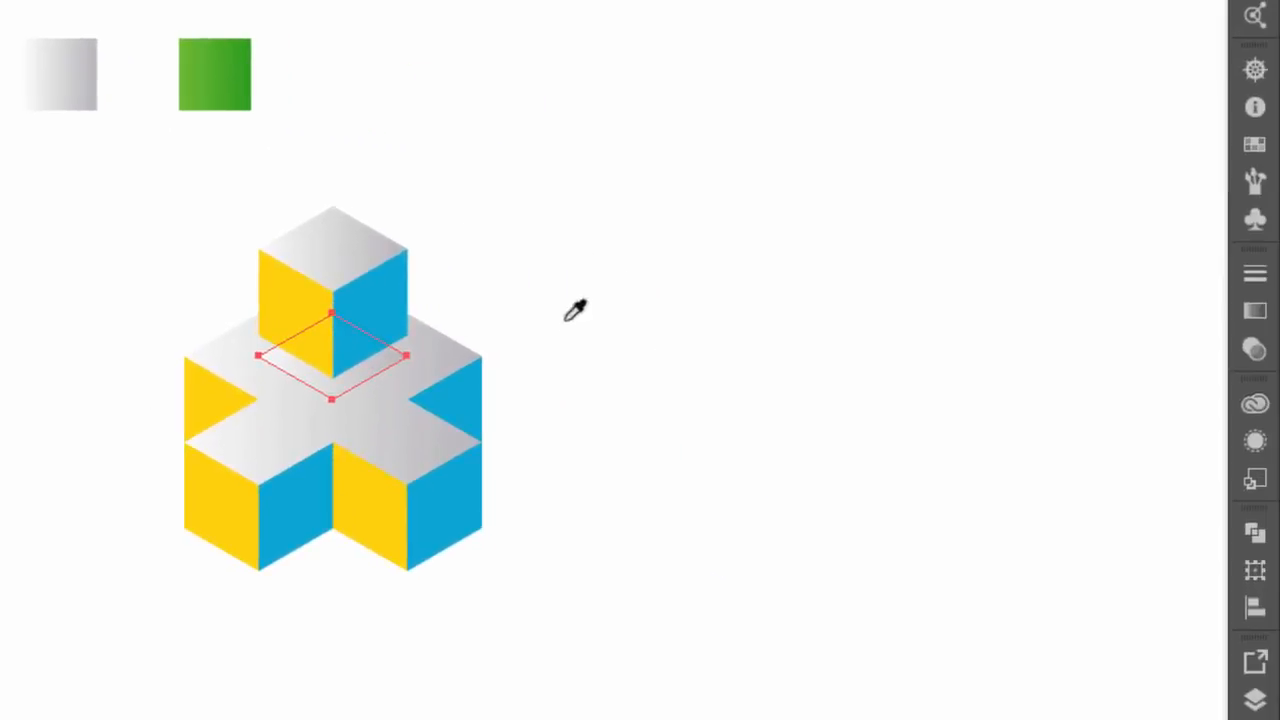
Set the shadow diamond's blending mode to Multiply and deselect it
{"action": "left_click", "coordinate": [1255, 352]}
{"action": "left_click", "coordinate": [955, 300]}
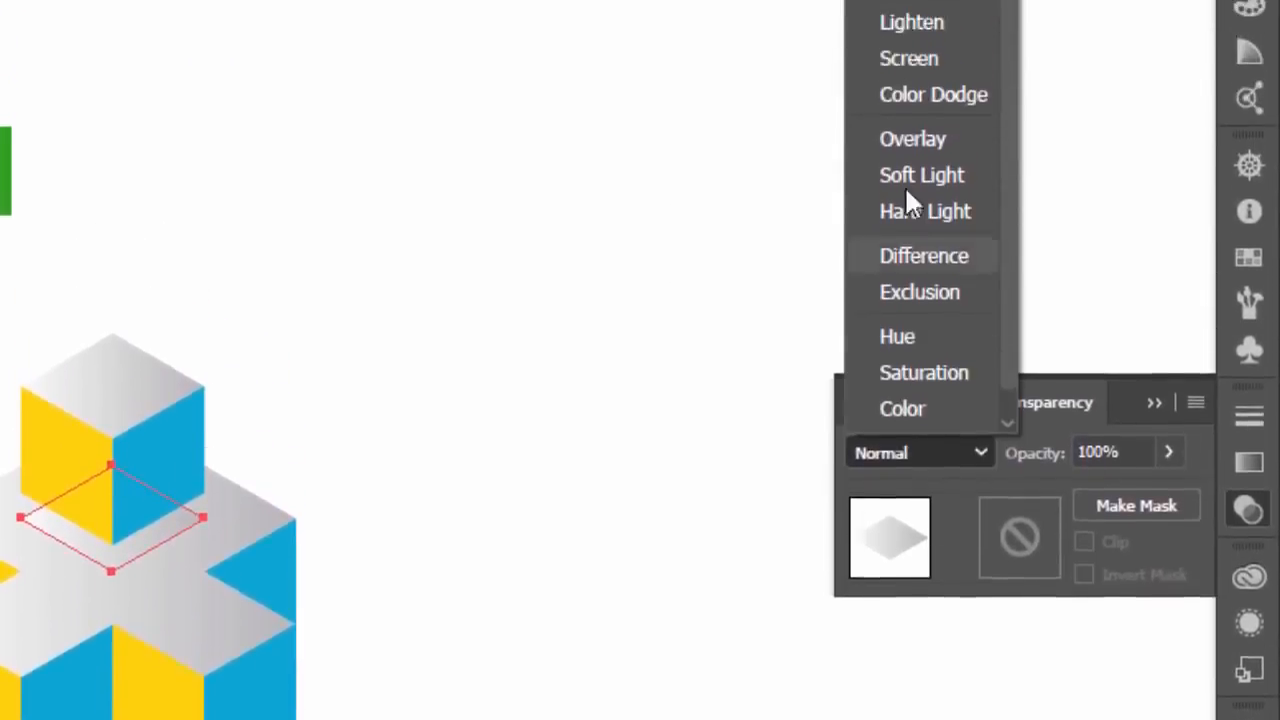
{"action": "left_click", "coordinate": [914, 49]}
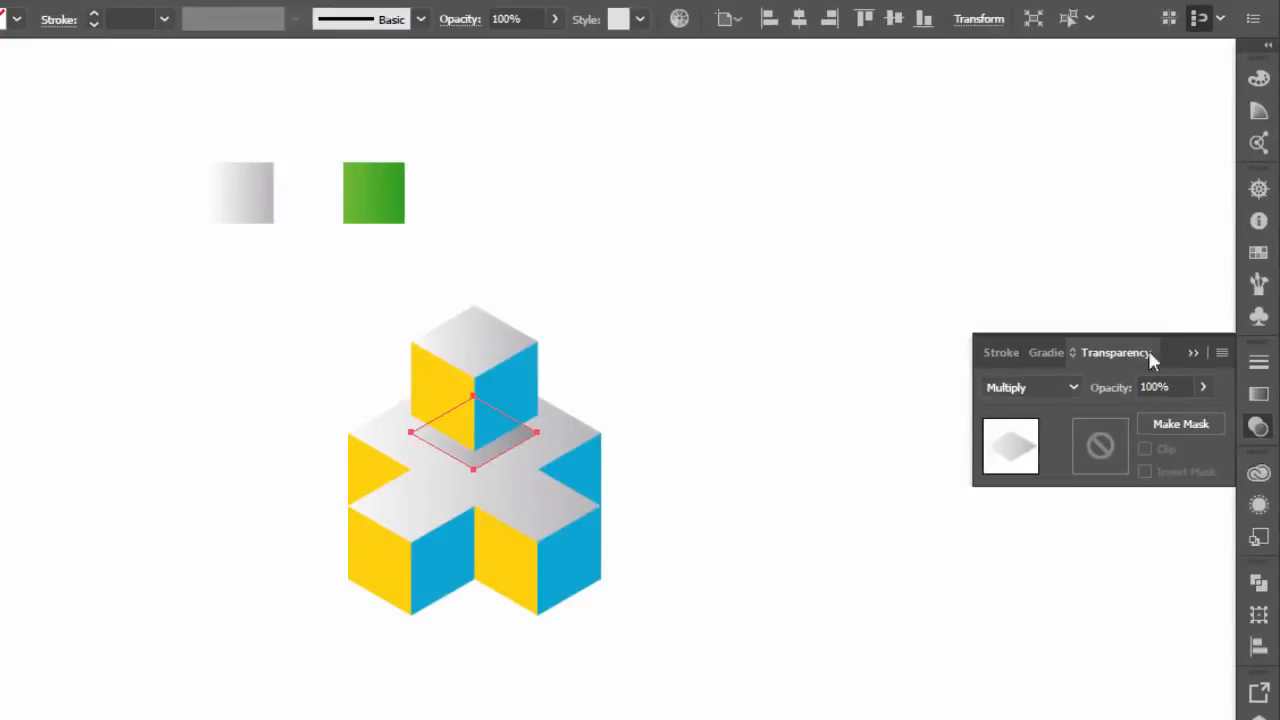
{"action": "left_click", "coordinate": [1193, 352]}
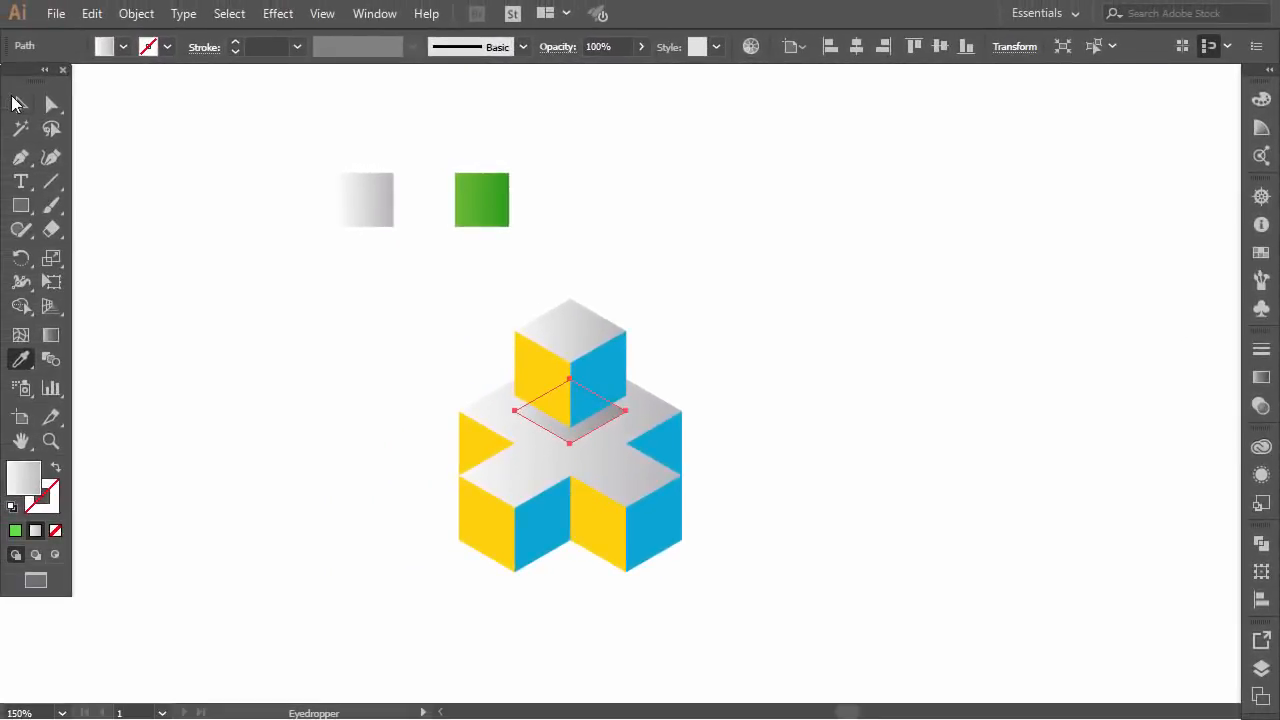
{"action": "left_click", "coordinate": [14, 104]}
{"action": "left_click", "coordinate": [127, 268]}
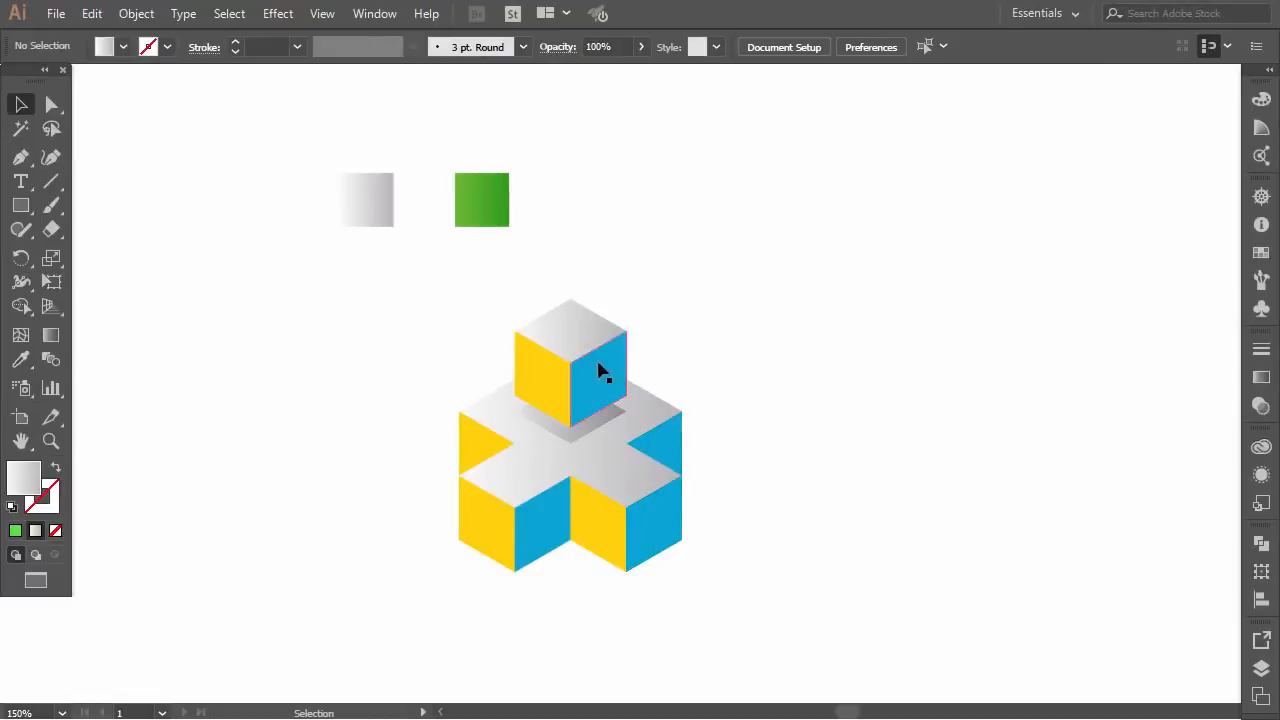
Change the gradient type of the cross's grey top face to Radial
{"action": "left_click", "coordinate": [572, 483]}
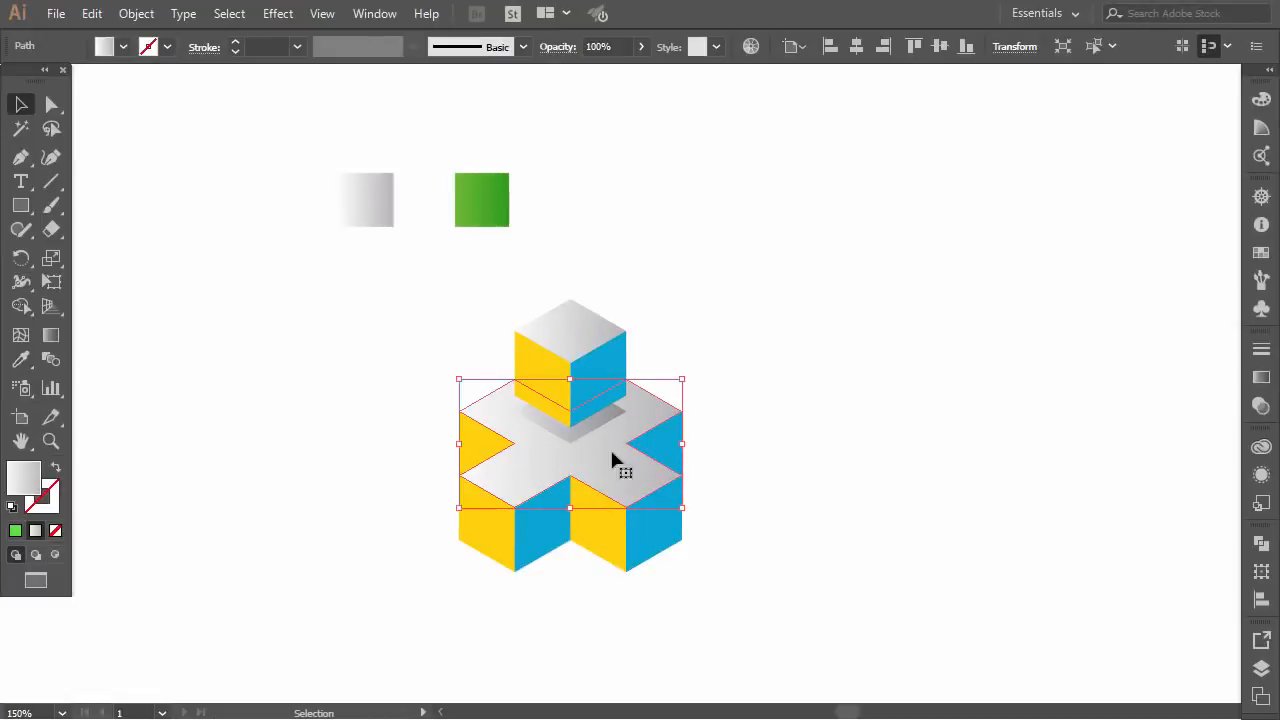
{"action": "left_click", "coordinate": [1261, 377]}
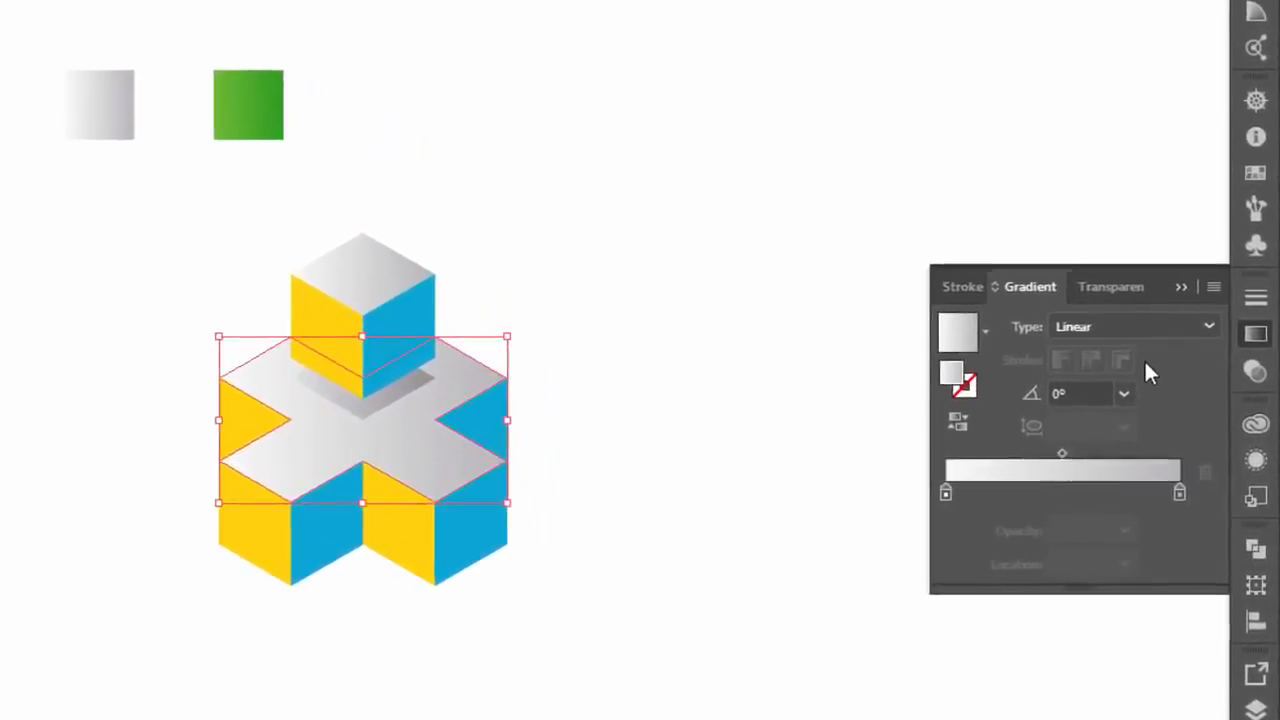
{"action": "left_click", "coordinate": [1172, 308]}
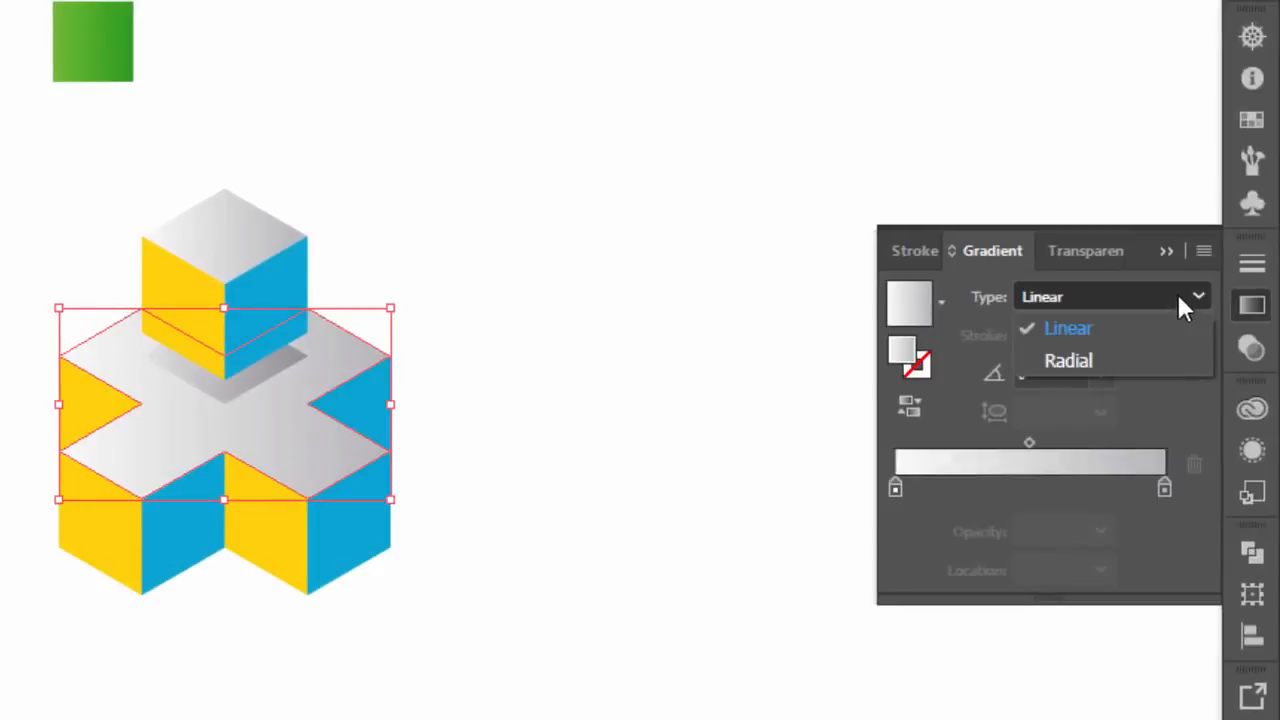
{"action": "left_click", "coordinate": [1090, 361]}
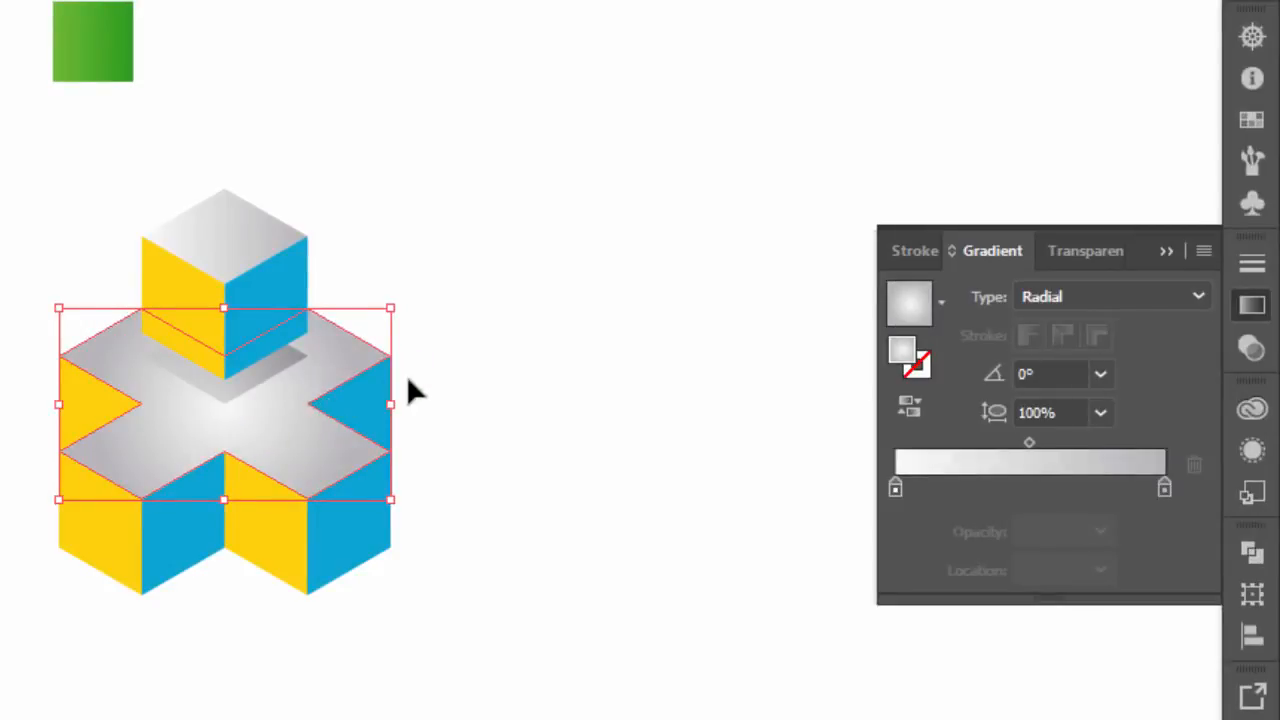
{"action": "left_click", "coordinate": [1171, 254]}
Change the gradient type of the upper cube's top face to Radial and deselect it
{"action": "left_click", "coordinate": [210, 242]}
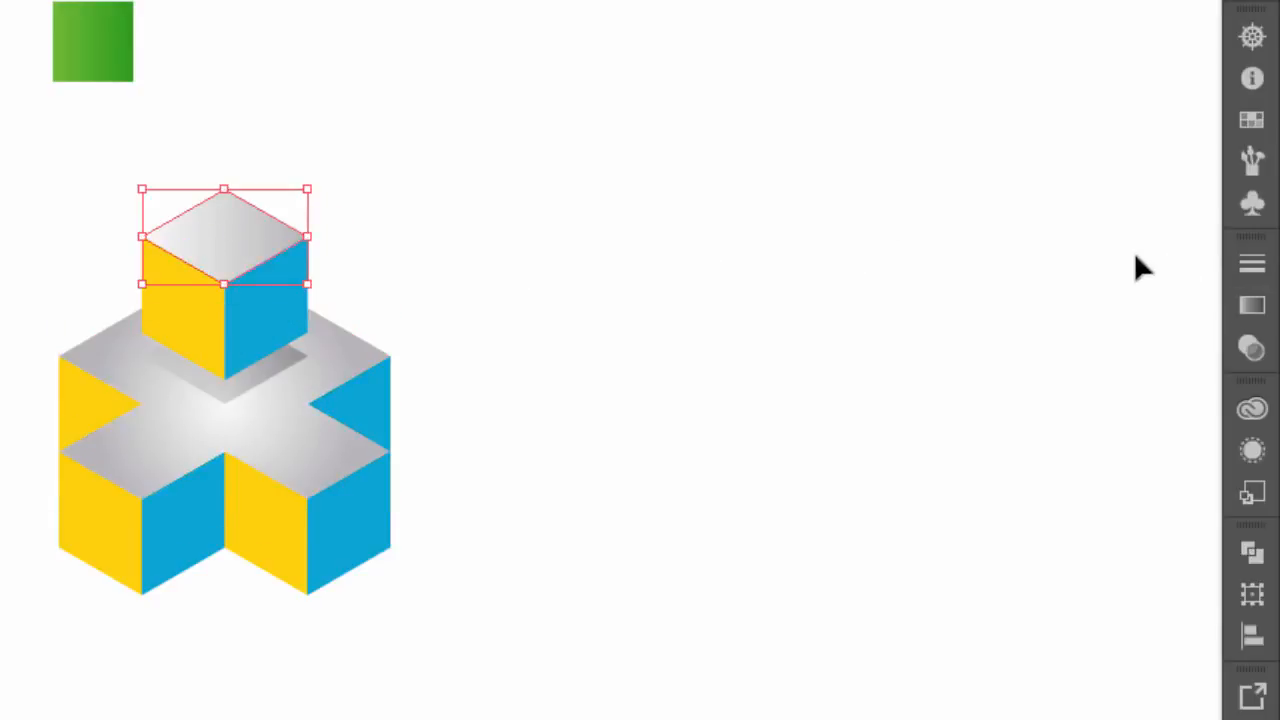
{"action": "left_click", "coordinate": [1252, 310]}
{"action": "left_click", "coordinate": [1140, 298]}
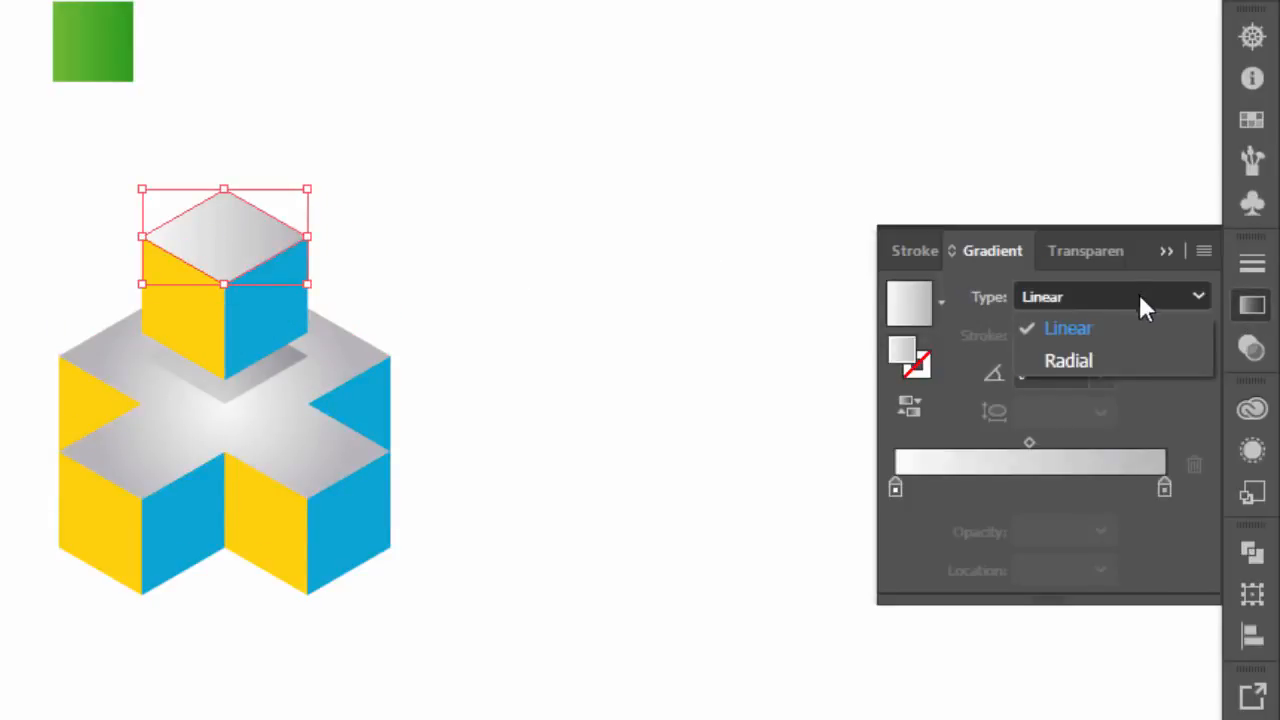
{"action": "left_click", "coordinate": [1068, 362]}
{"action": "left_click", "coordinate": [640, 300]}
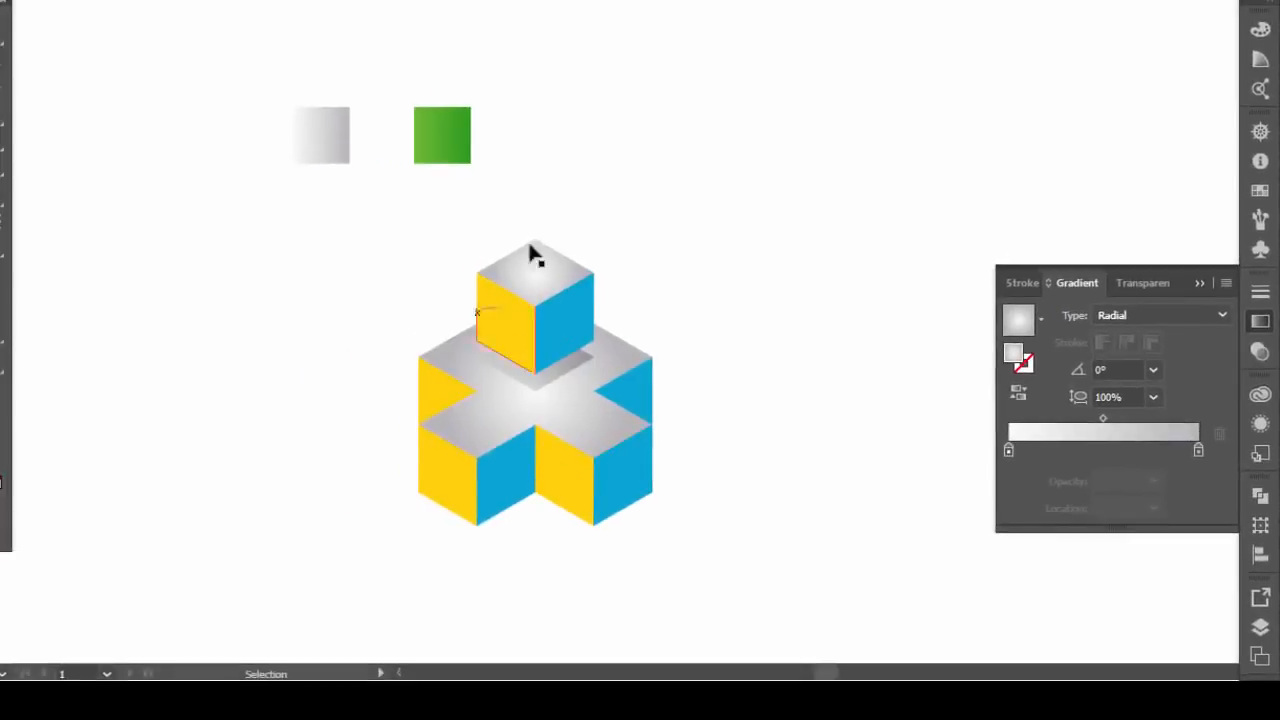
Apply the green square's gradient to all yellow and blue side faces with the Eyedropper and deselect them
{"action": "left_click", "coordinate": [576, 322]}
{"action": "left_click", "coordinate": [505, 333], "text": "shift"}
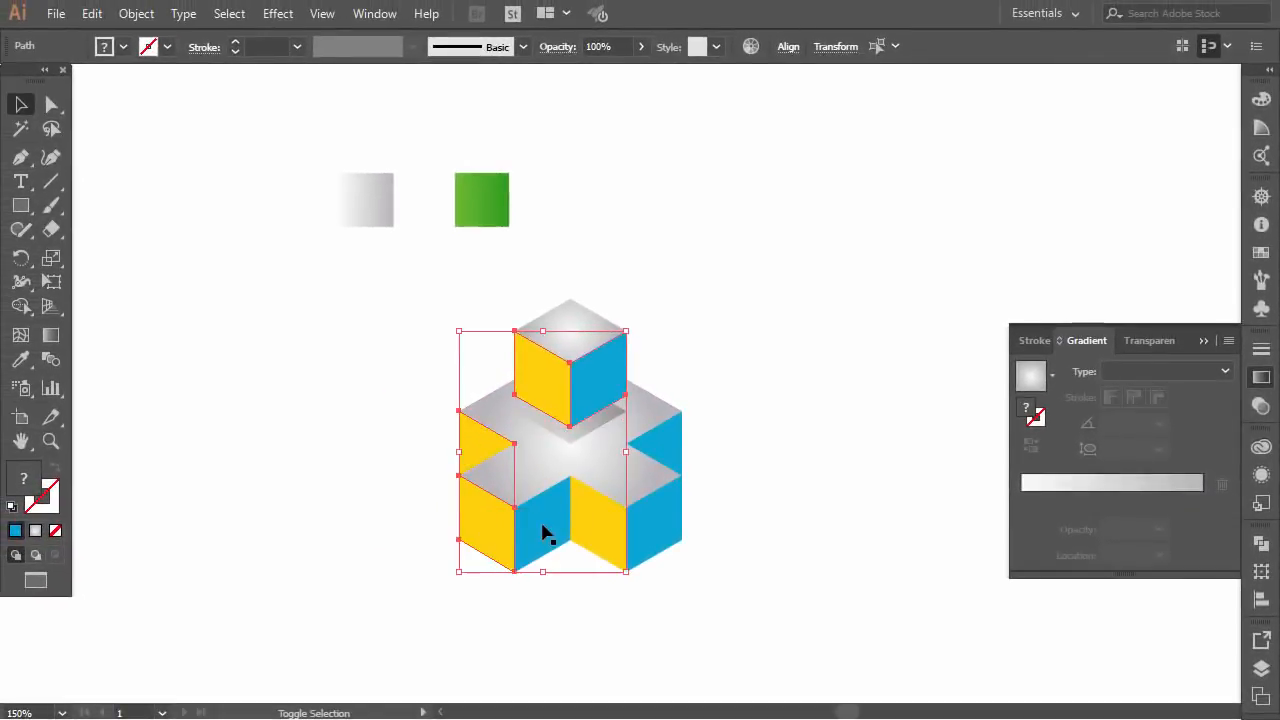
{"action": "left_click", "coordinate": [660, 540], "text": "shift"}
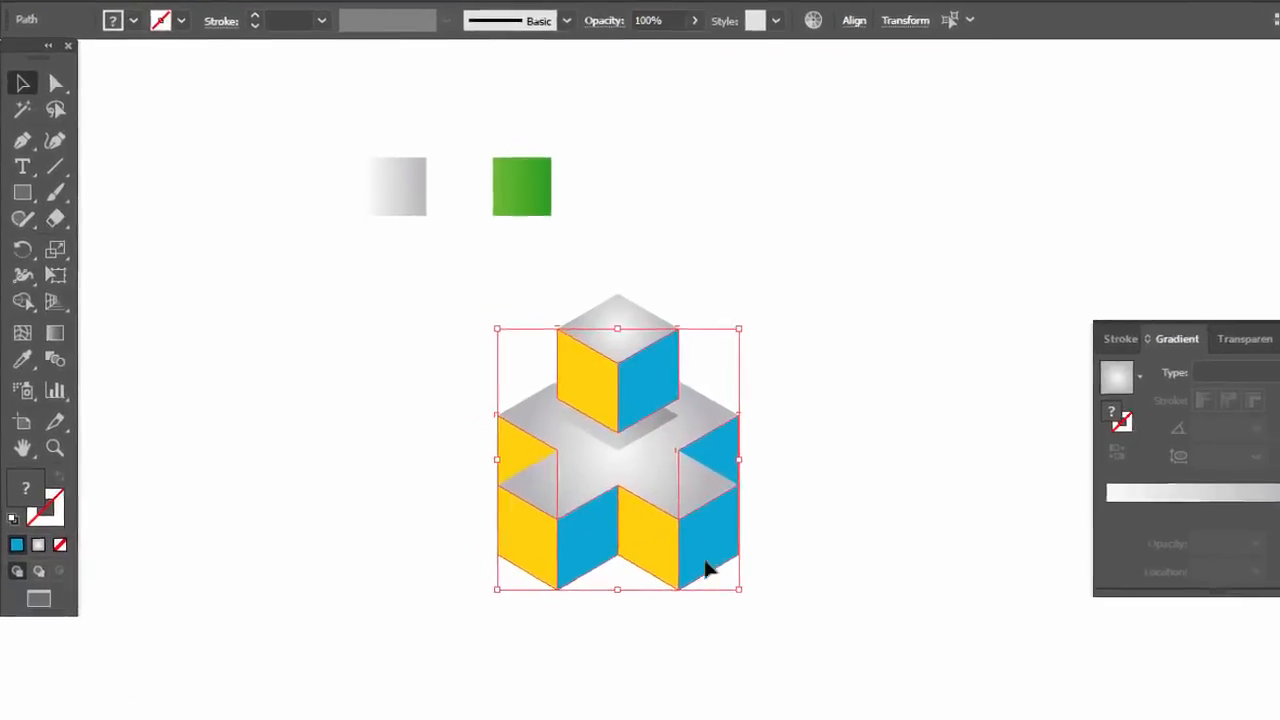
{"action": "key", "text": "i"}
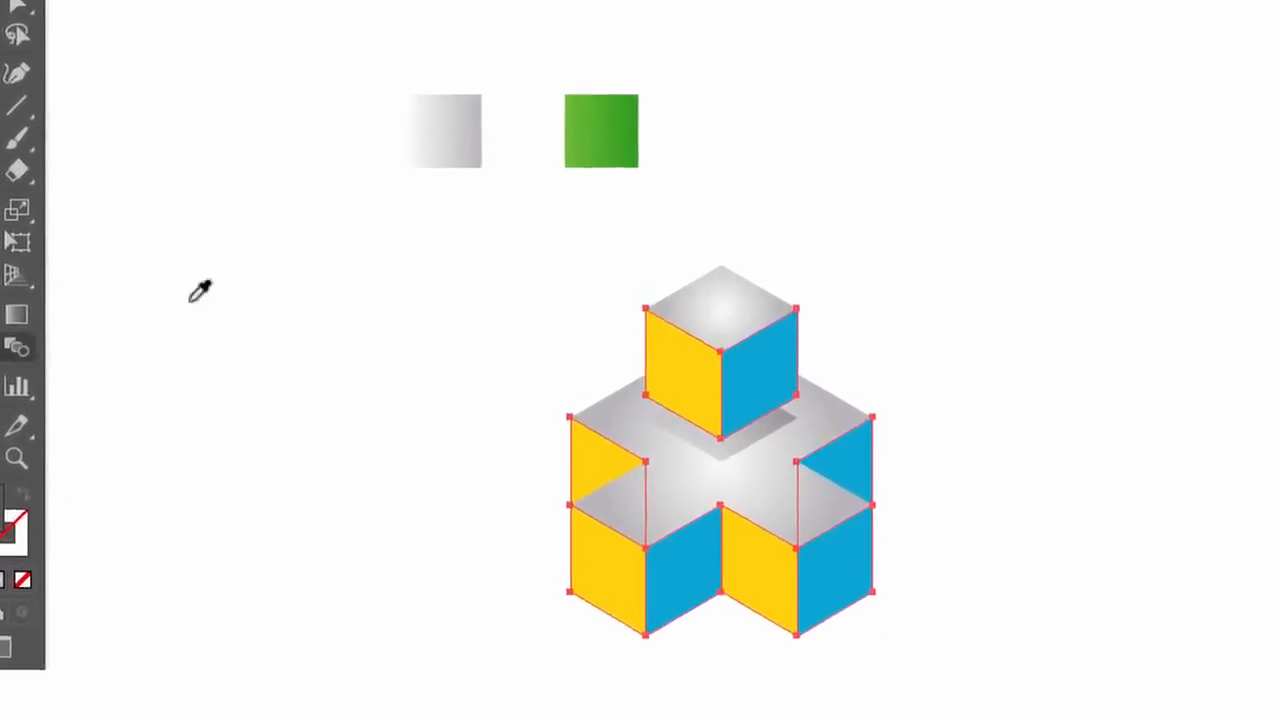
{"action": "left_click", "coordinate": [519, 182]}
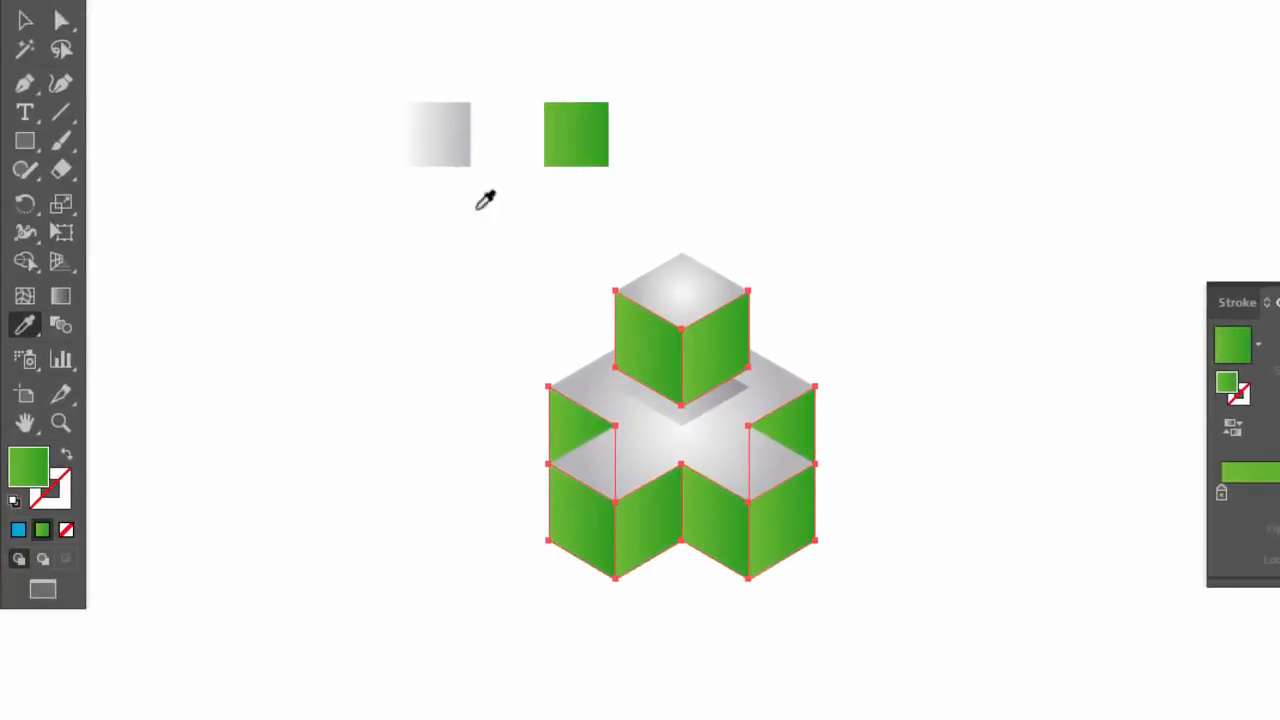
{"action": "left_click", "coordinate": [12, 28]}
{"action": "left_click", "coordinate": [229, 225]}
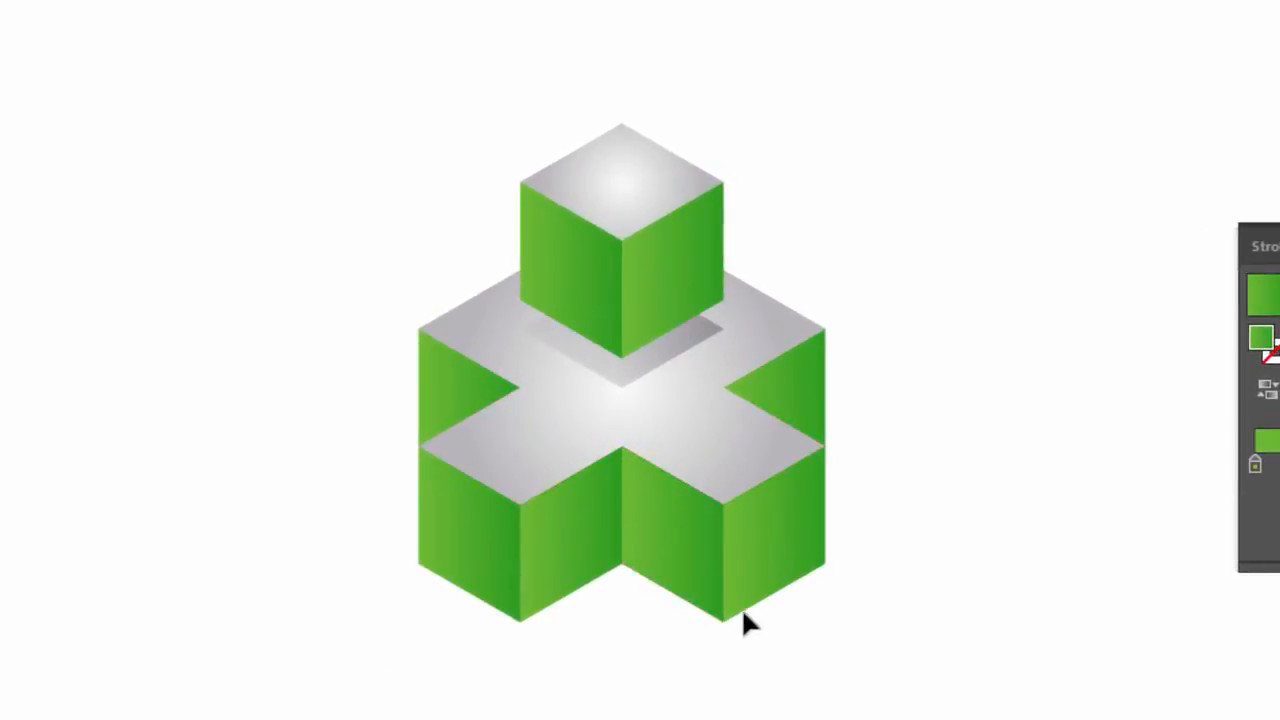
Run one vertical gradient across both side faces of the upper cube, light green above and dark green below, and deselect them
{"action": "left_click", "coordinate": [580, 297]}
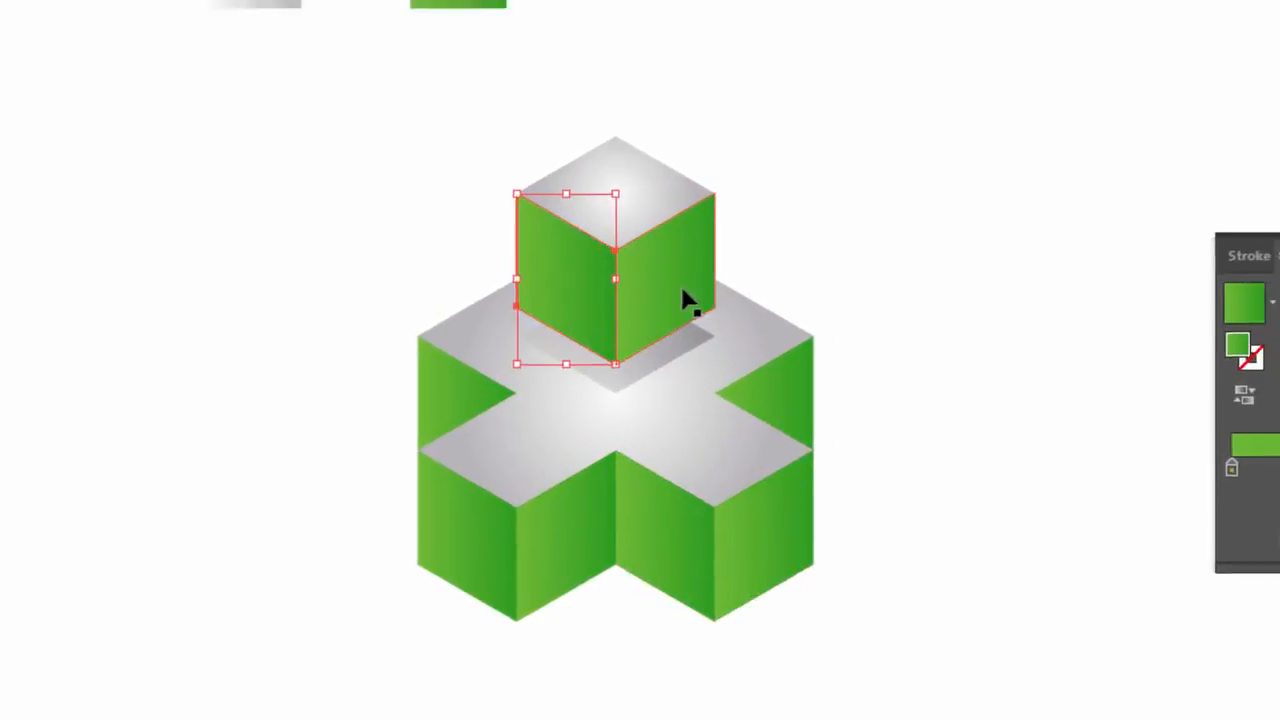
{"action": "left_click", "coordinate": [645, 338], "text": "shift"}
{"action": "key", "text": "g"}
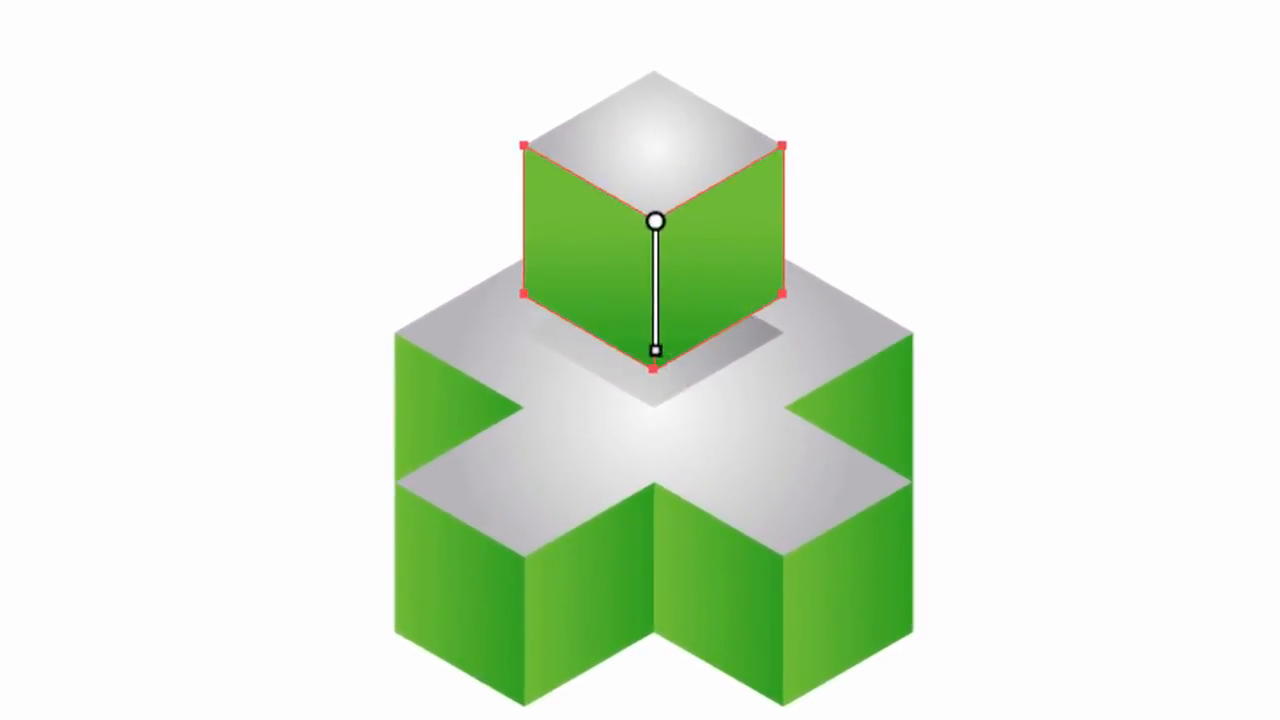
{"action": "key", "text": "v"}
{"action": "key", "text": "ctrl+shift+a"}
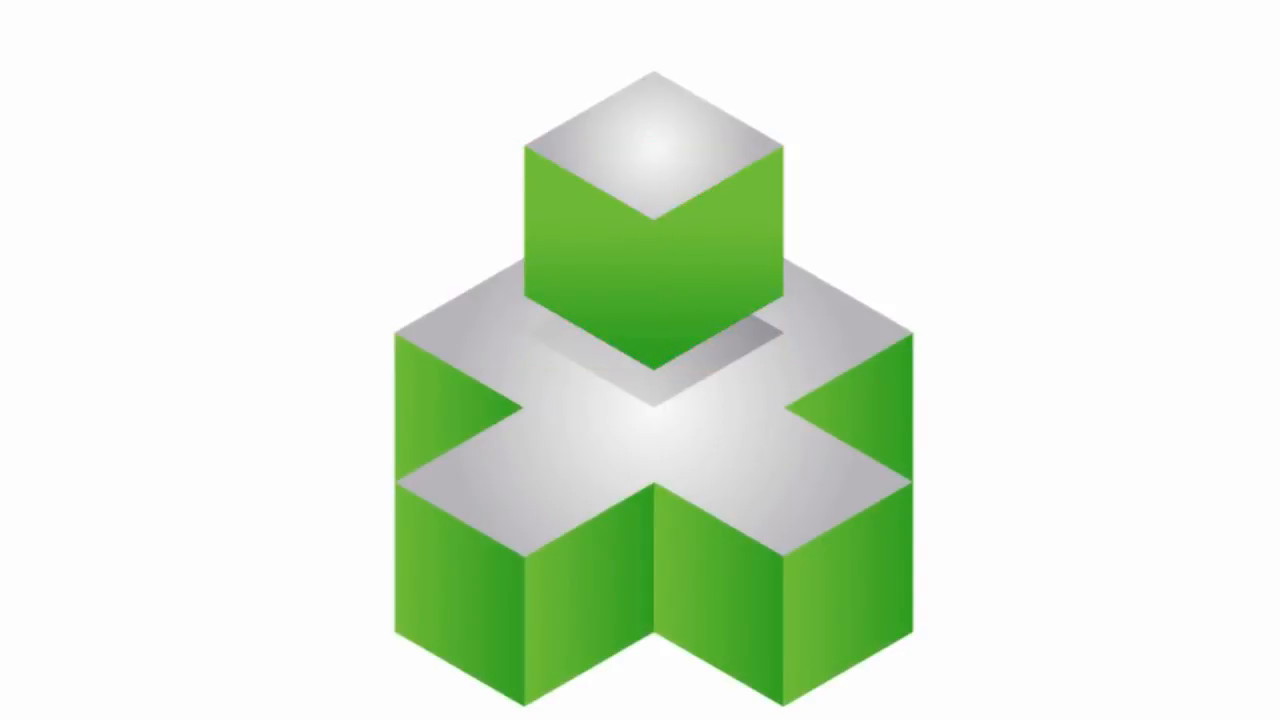
Run a vertical light-to-dark green gradient across the cross's two rear side faces with the Gradient tool and deselect them
{"action": "left_click", "coordinate": [463, 430]}
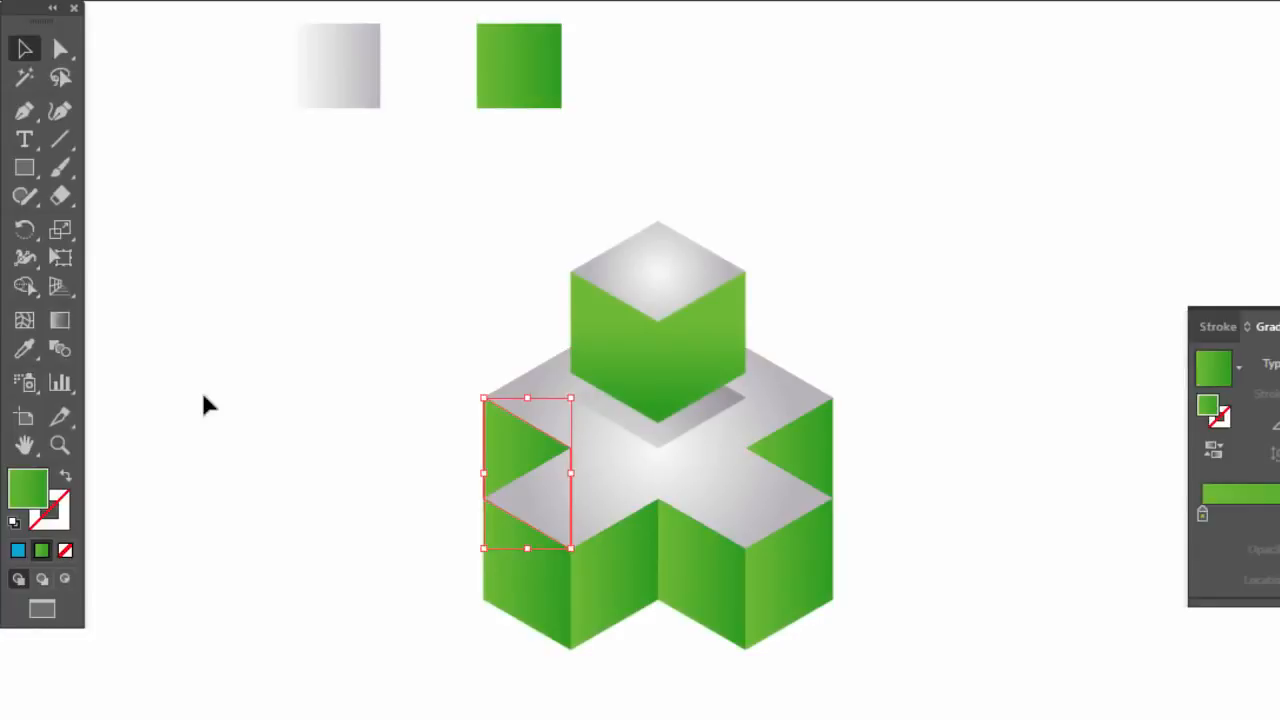
{"action": "left_click", "coordinate": [795, 455], "text": "shift"}
{"action": "left_click", "coordinate": [61, 319]}
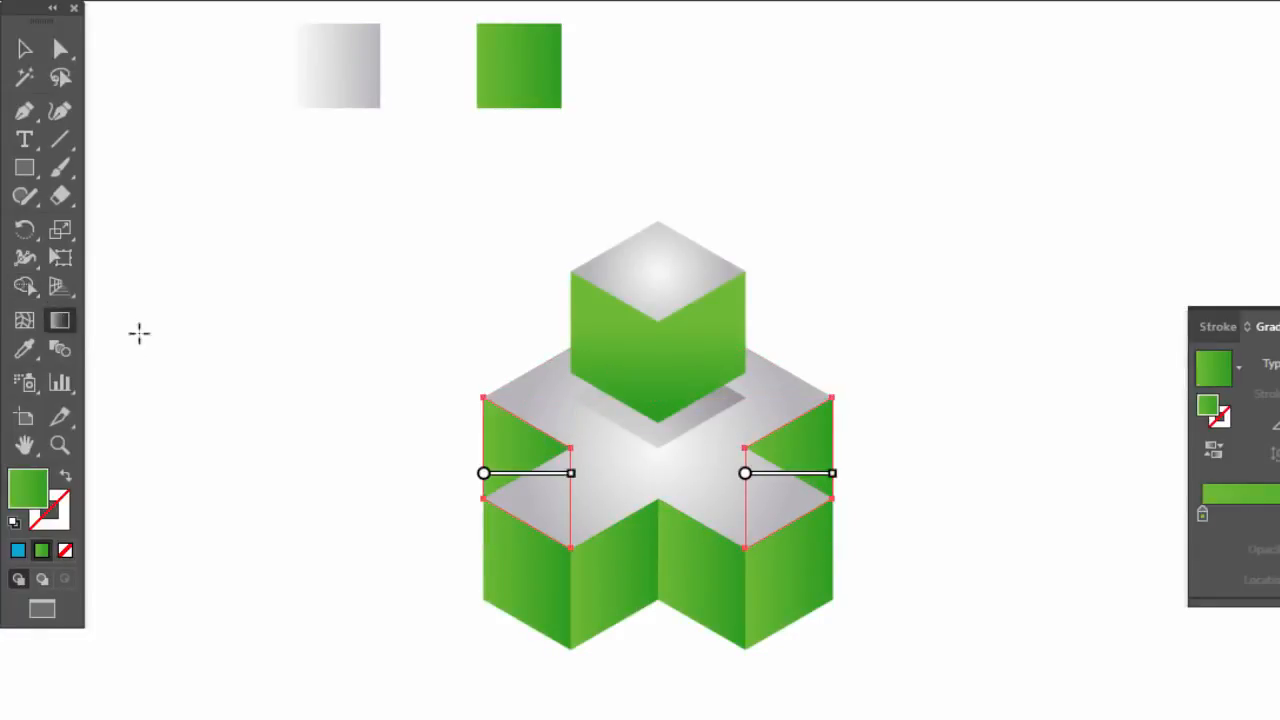
{"action": "left_click_drag", "start_coordinate": [568, 448], "coordinate": [568, 485]}
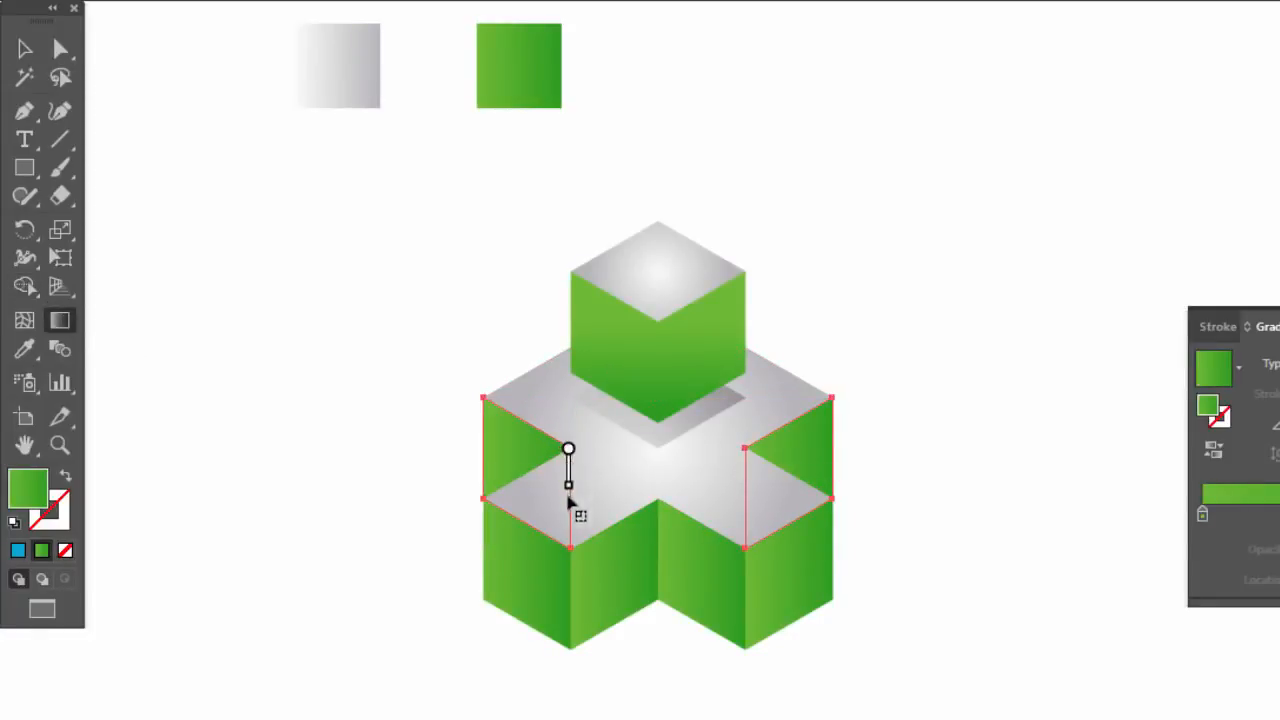
{"action": "left_click_drag", "start_coordinate": [568, 538], "coordinate": [569, 540]}
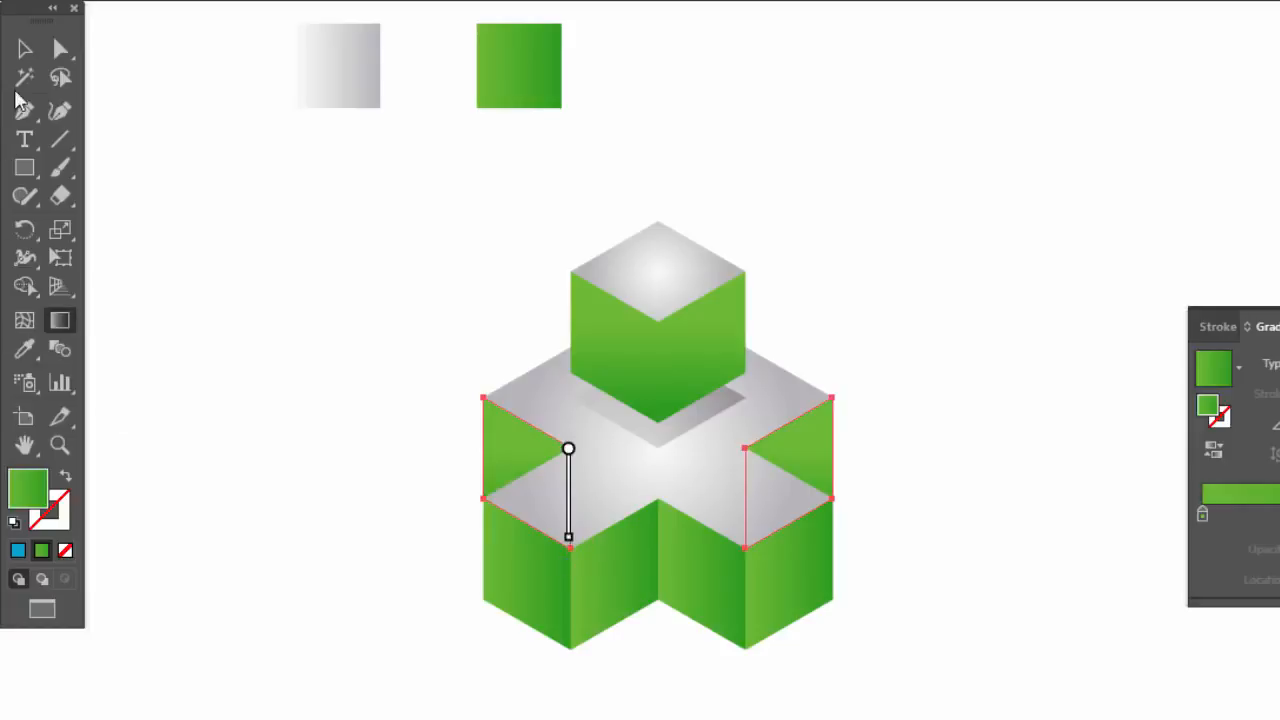
{"action": "left_click", "coordinate": [25, 50]}
{"action": "left_click", "coordinate": [222, 387]}
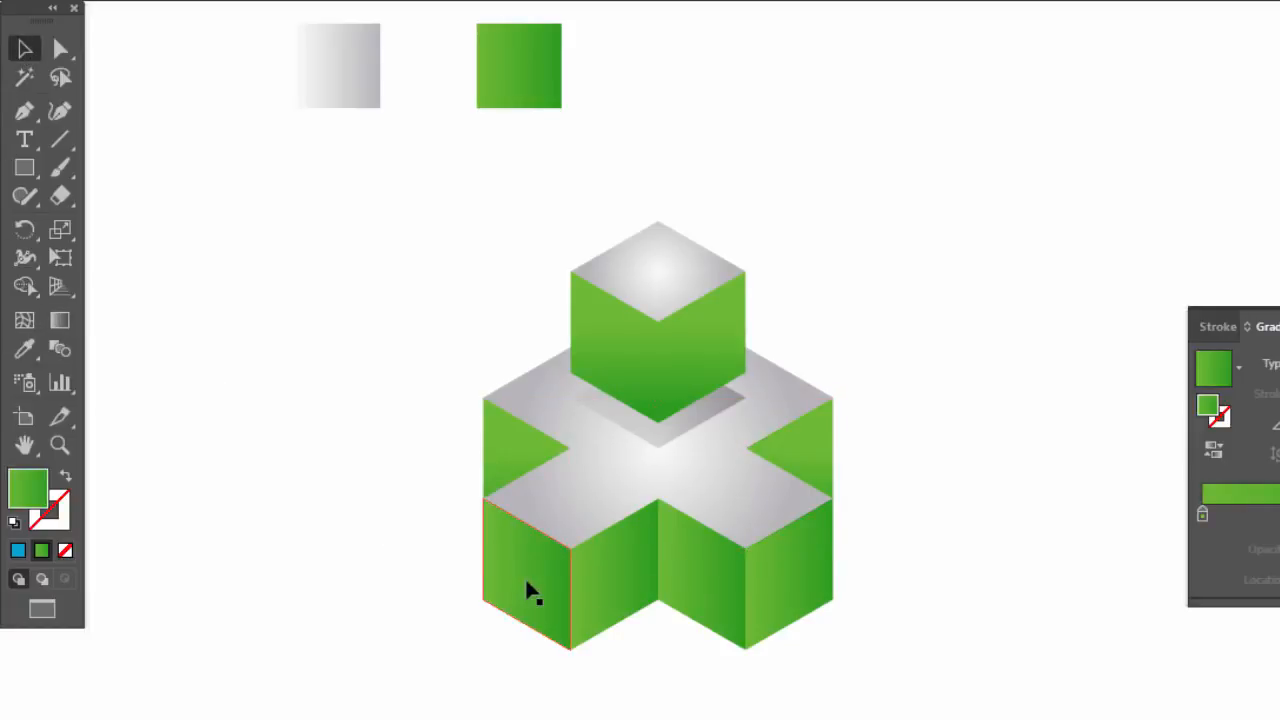
Run one vertical light-to-dark green gradient across the cross's four front side faces with the Gradient tool and deselect them
{"action": "left_click", "coordinate": [530, 592]}
{"action": "left_click", "coordinate": [623, 597], "text": "shift"}
{"action": "left_click", "coordinate": [703, 591], "text": "shift"}
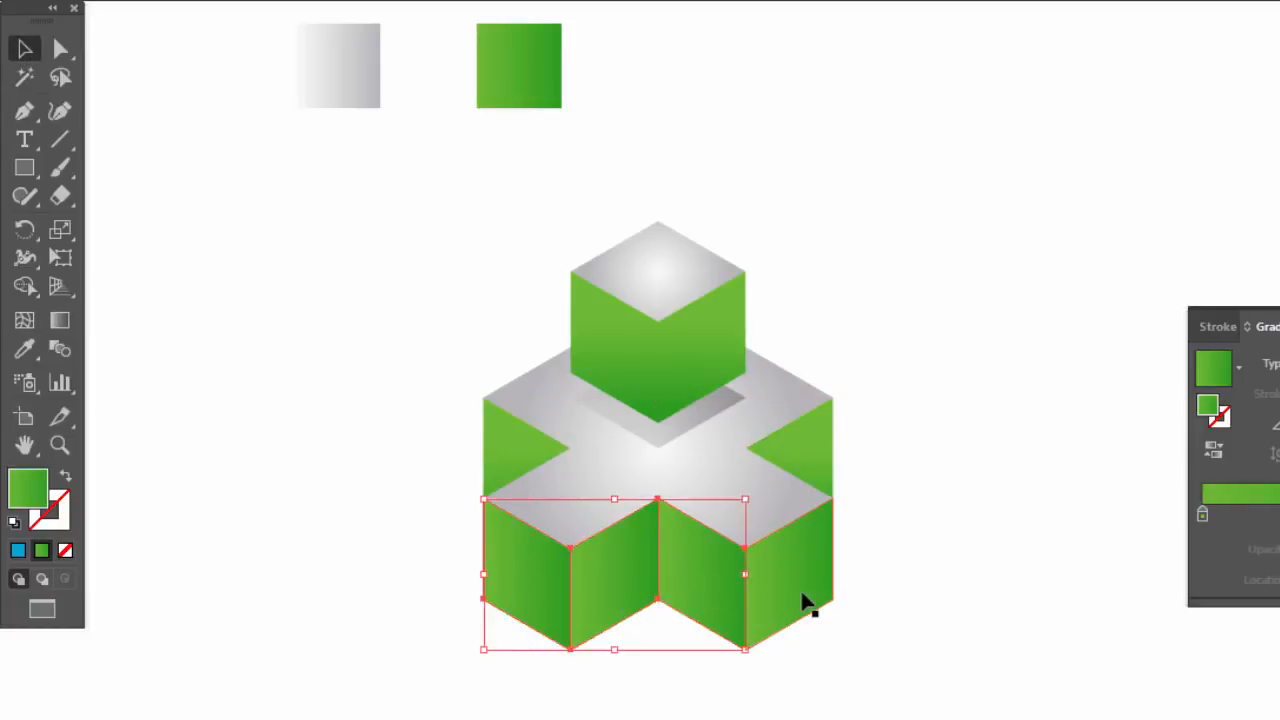
{"action": "left_click", "coordinate": [808, 604], "text": "shift"}
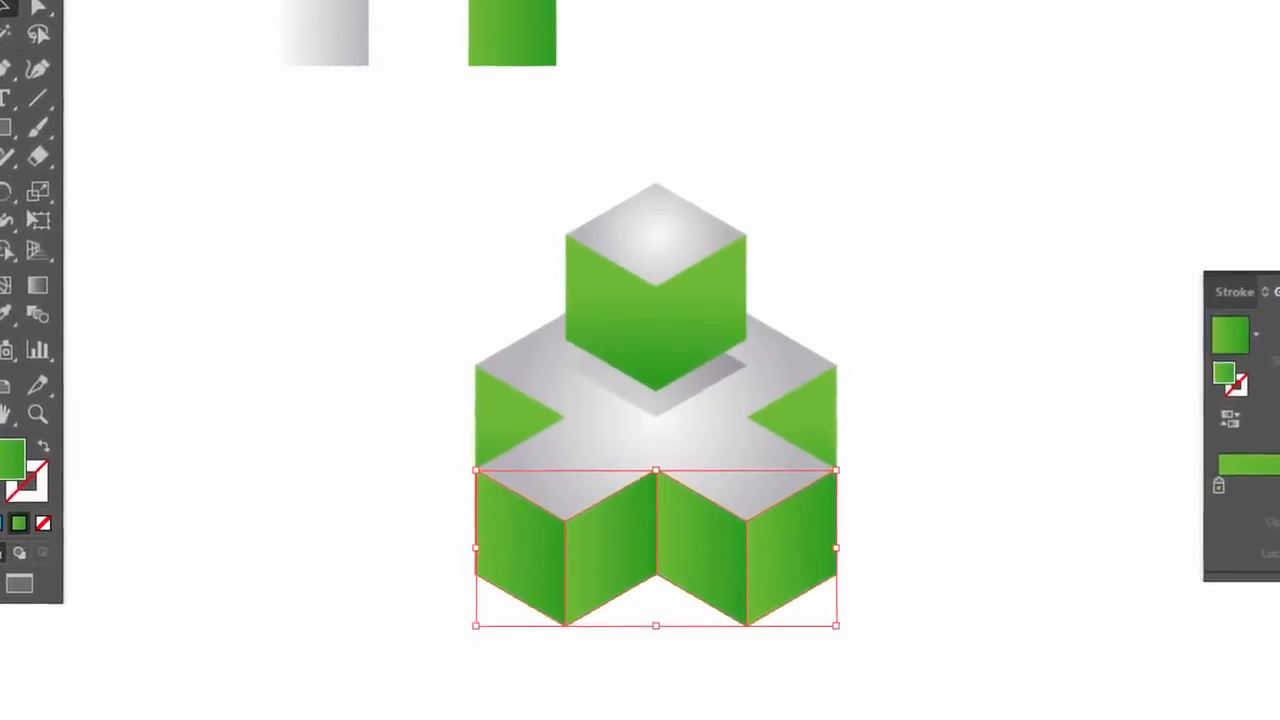
{"action": "left_click", "coordinate": [37, 285]}
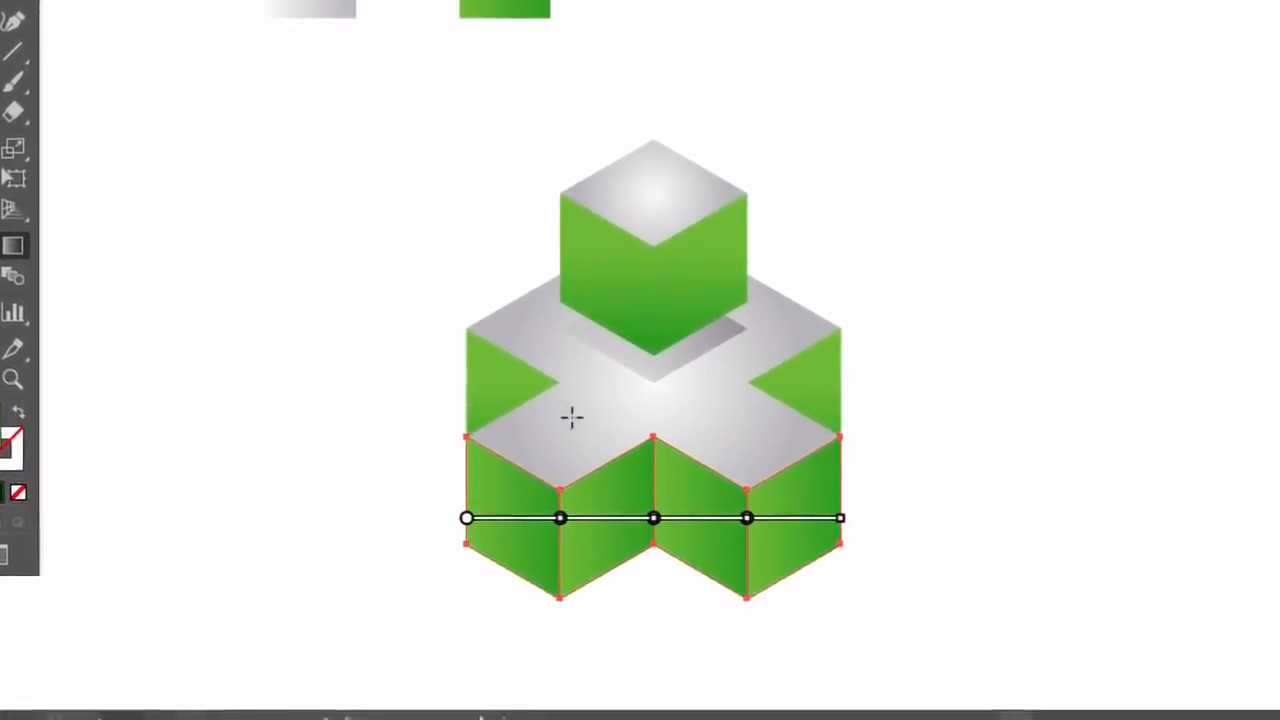
{"action": "left_click_drag", "start_coordinate": [653, 437], "coordinate": [655, 446]}
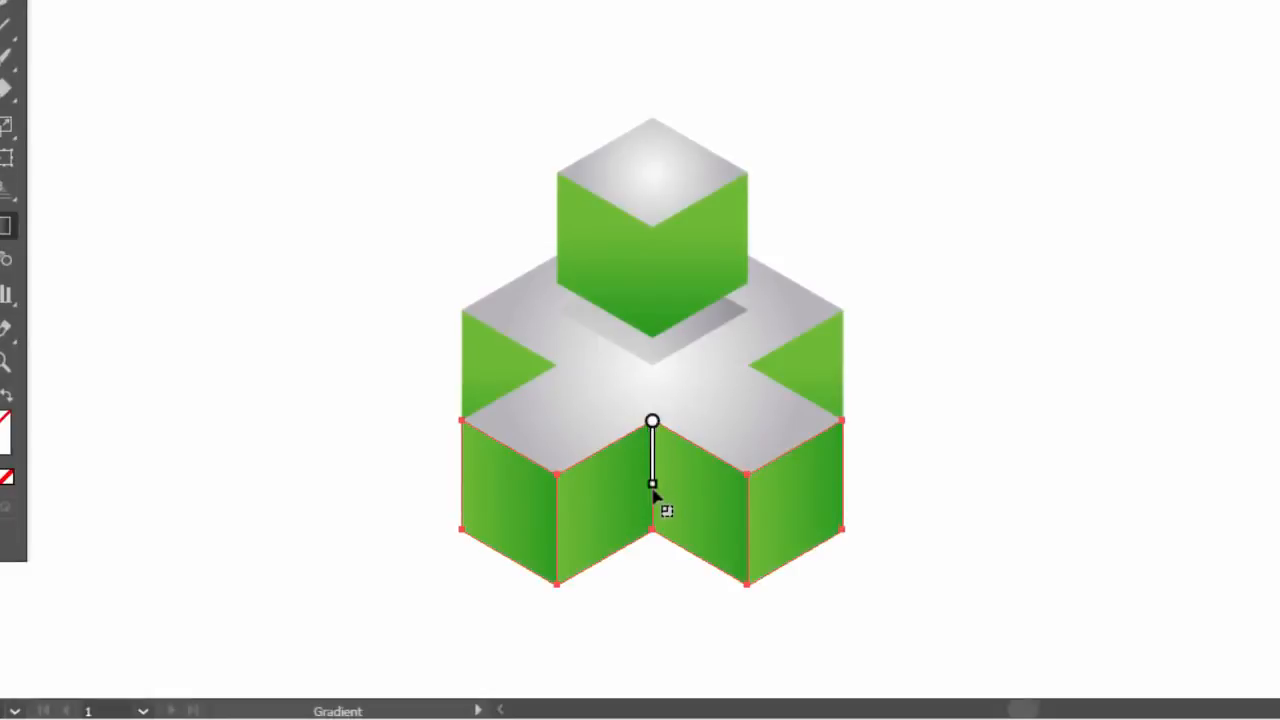
{"action": "left_click_drag", "start_coordinate": [652, 526], "coordinate": [654, 530]}
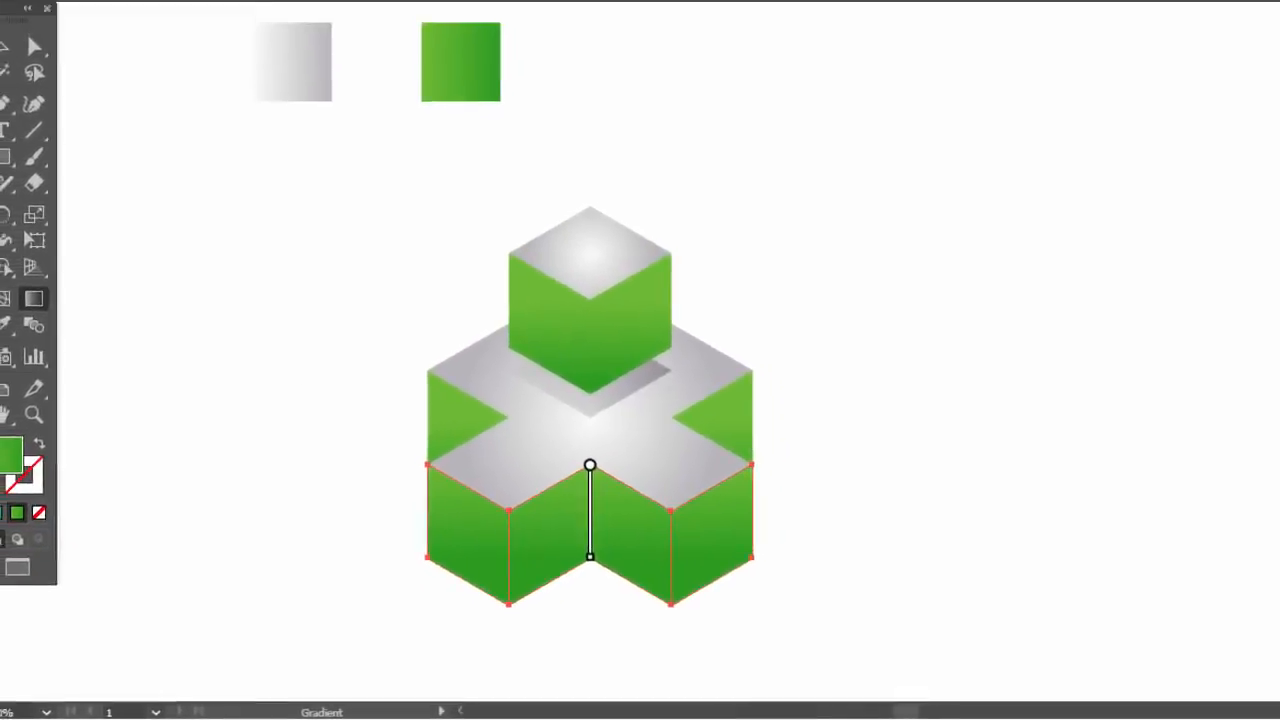
{"action": "left_click", "coordinate": [22, 106]}
{"action": "left_click", "coordinate": [215, 257]}
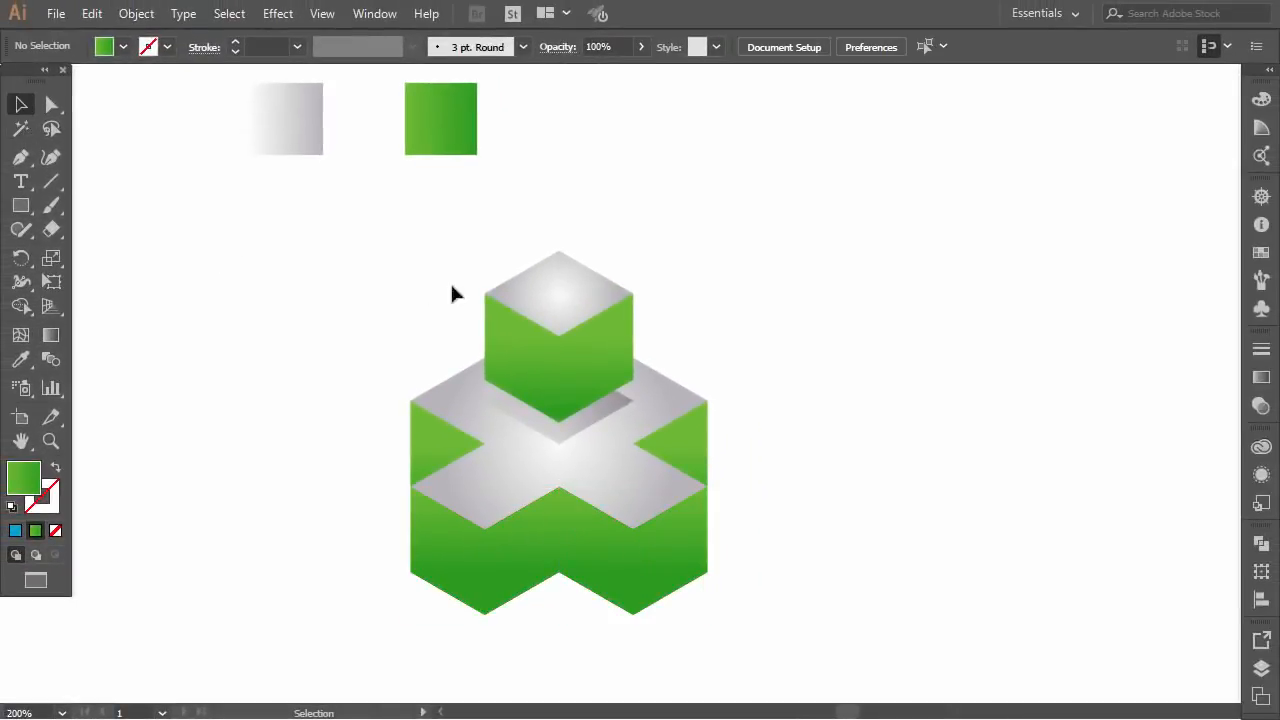
Copy the upper cube's left side face and paste the duplicate in place
{"action": "left_click", "coordinate": [545, 365]}
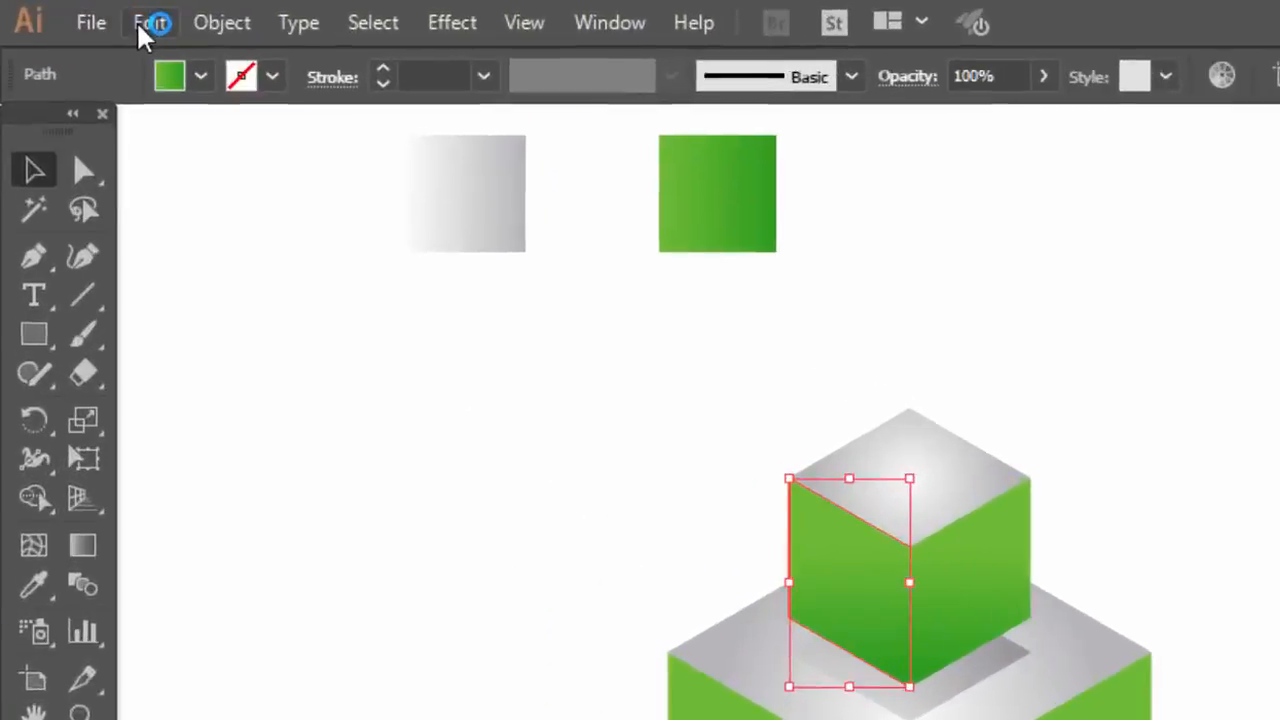
{"action": "left_click", "coordinate": [91, 13]}
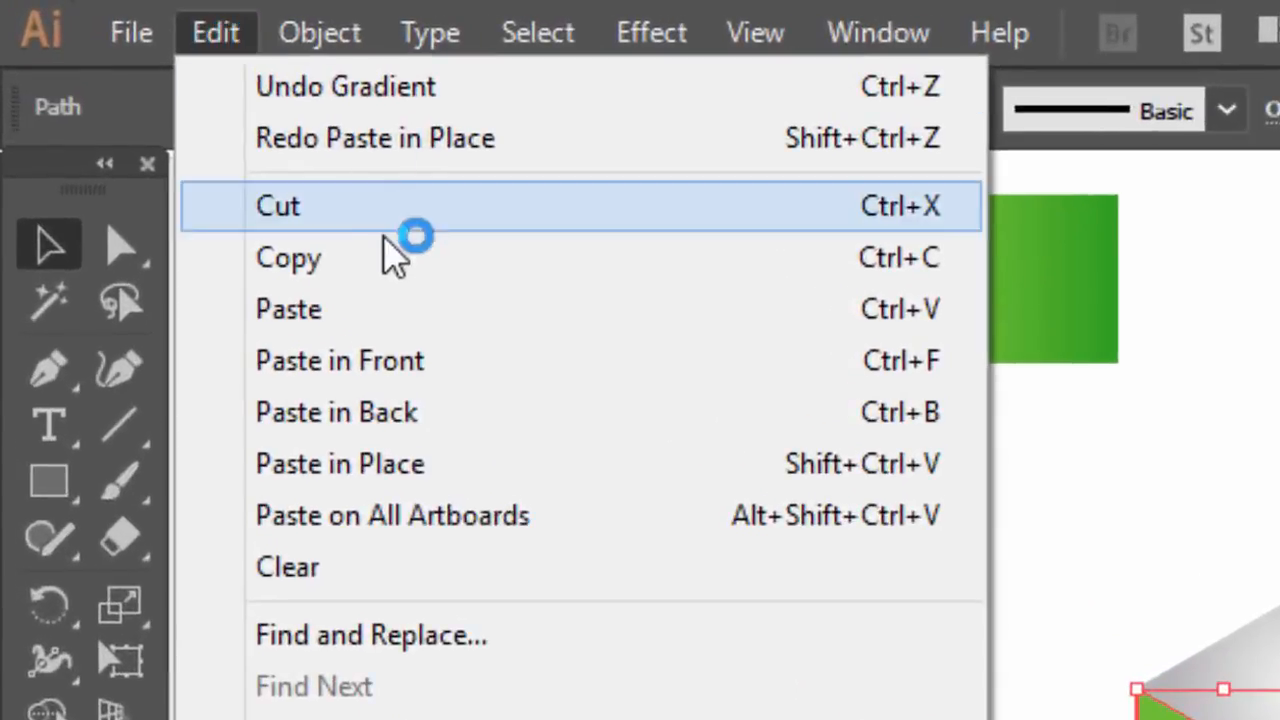
{"action": "left_click", "coordinate": [378, 256]}
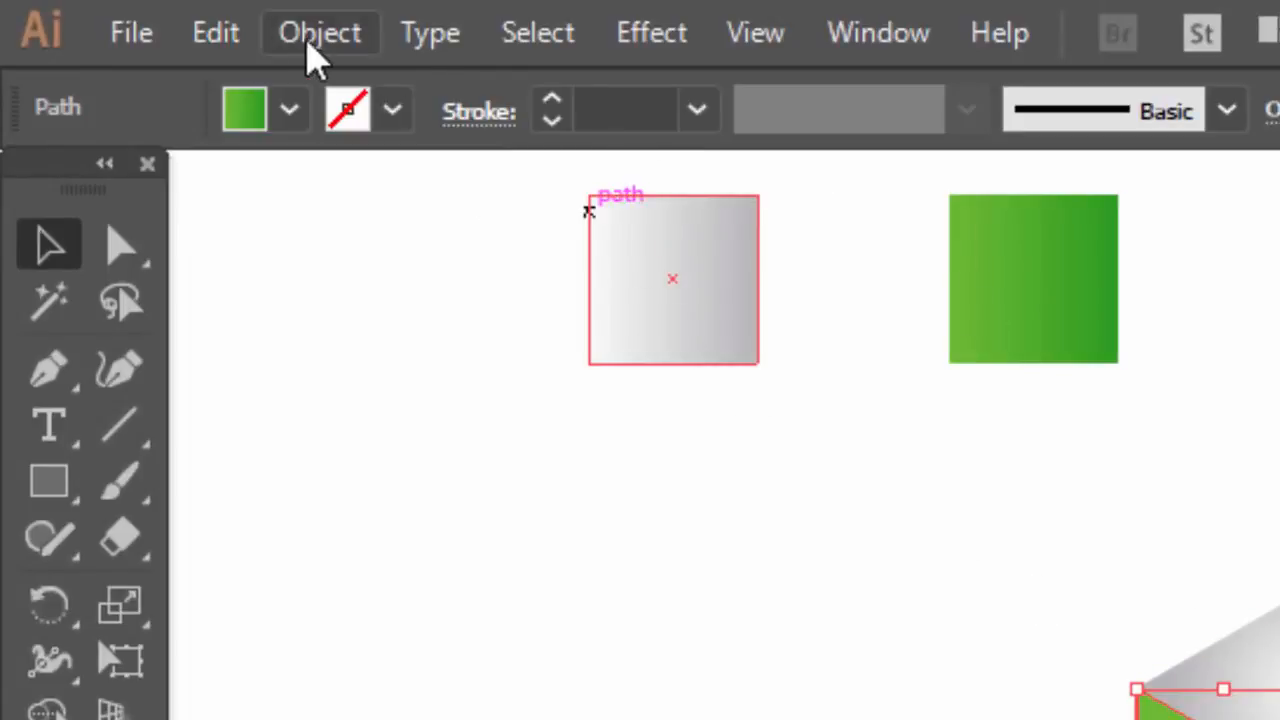
{"action": "left_click", "coordinate": [218, 36]}
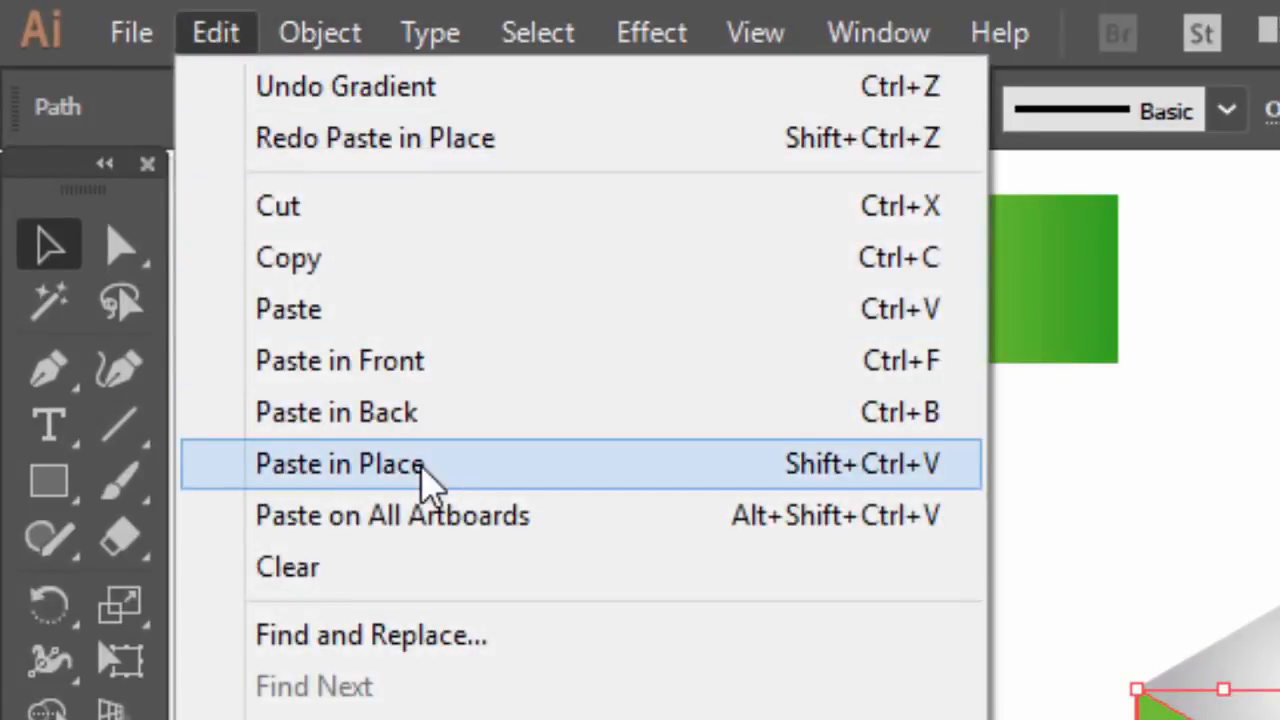
{"action": "left_click", "coordinate": [425, 478]}
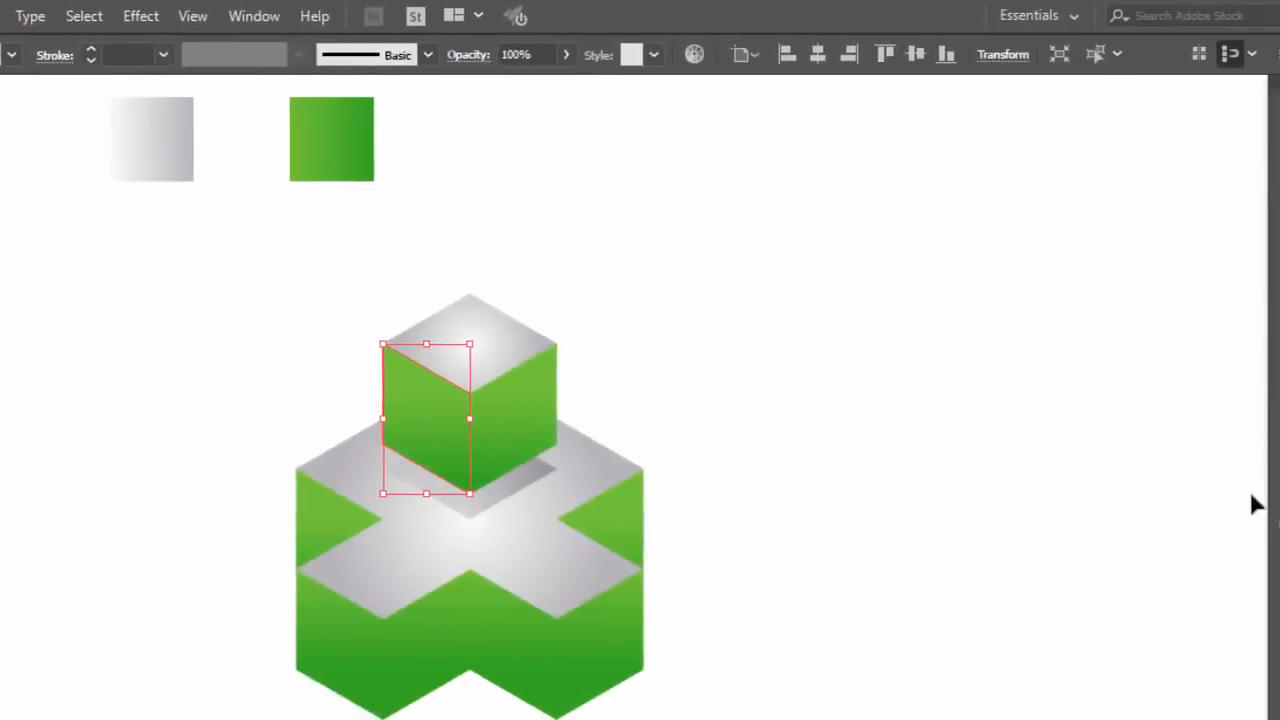
Set the pasted face's blending mode to Multiply and its opacity to 50%, and deselect it
{"action": "left_click", "coordinate": [1220, 476]}
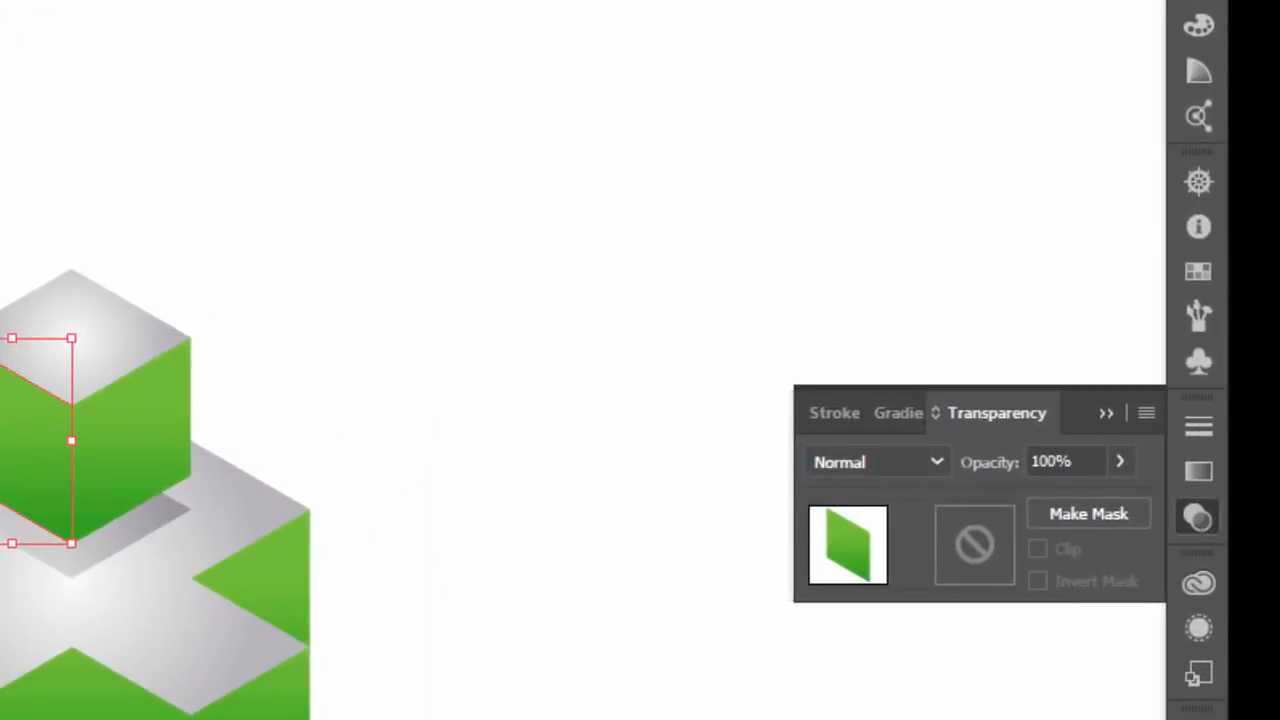
{"action": "left_click", "coordinate": [936, 462]}
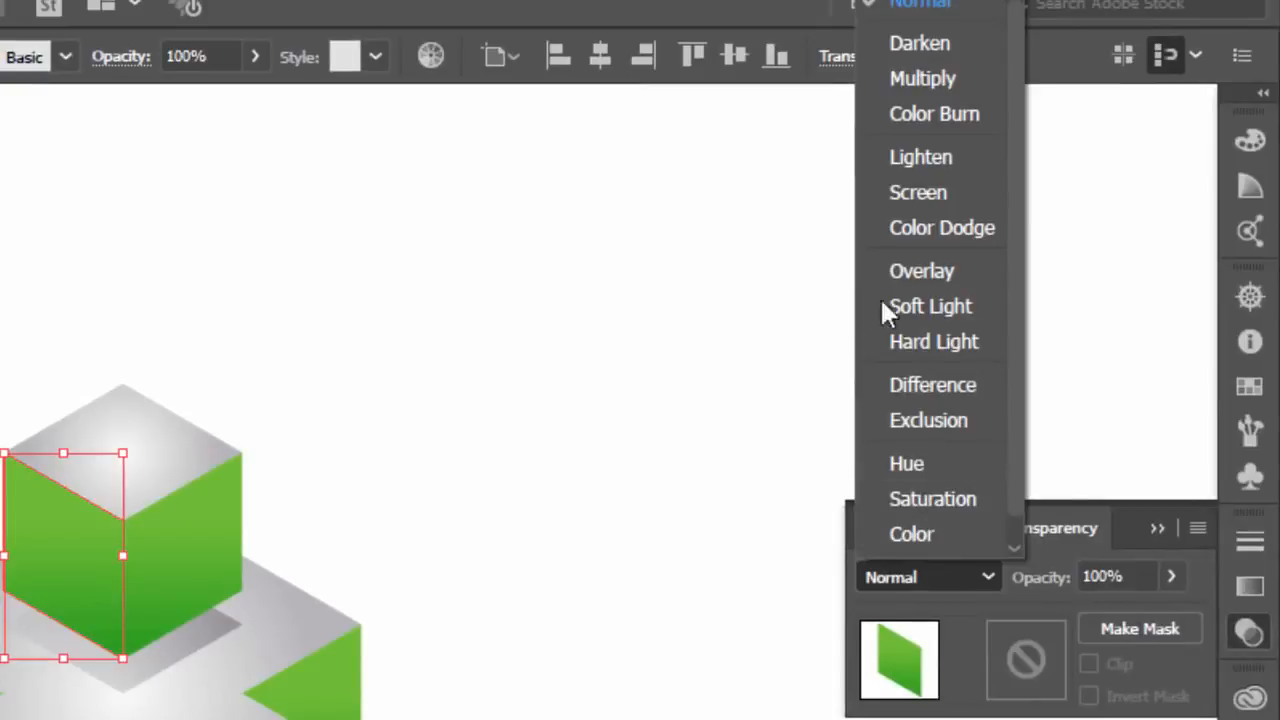
{"action": "left_click", "coordinate": [920, 78]}
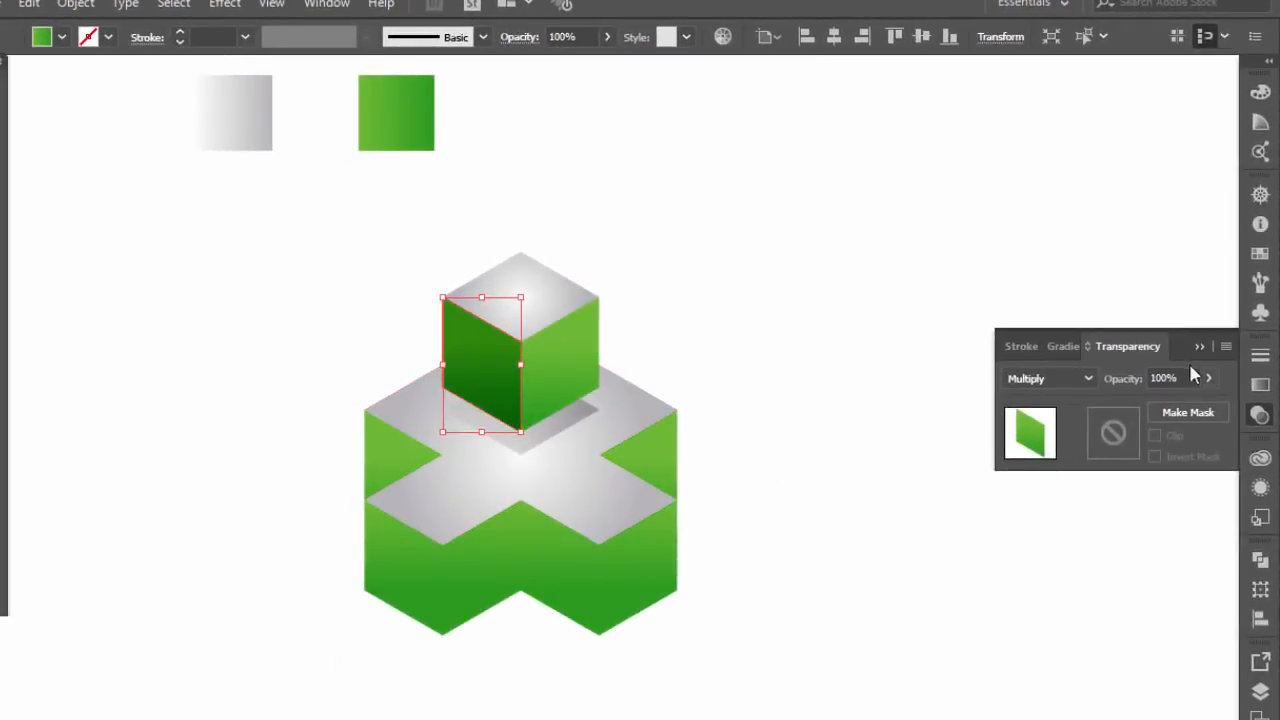
{"action": "double_click", "coordinate": [1163, 378]}
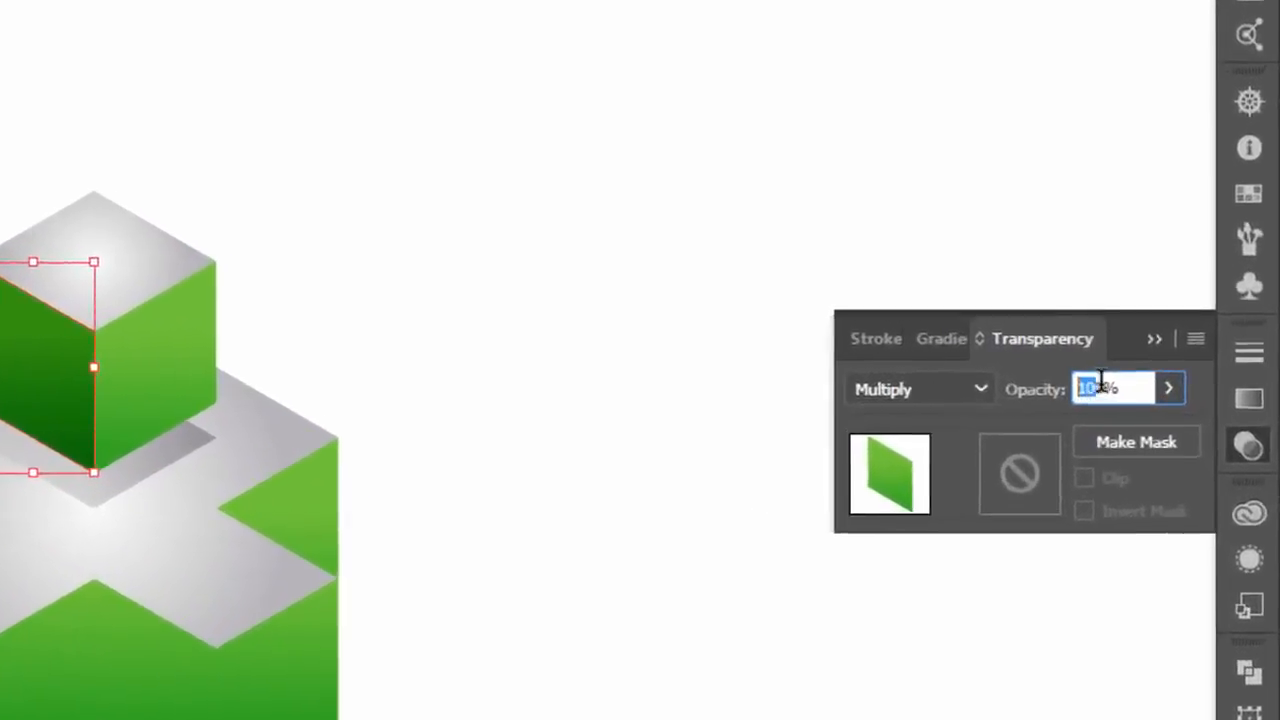
{"action": "key", "text": "Return"}
{"action": "left_click", "coordinate": [1138, 336]}
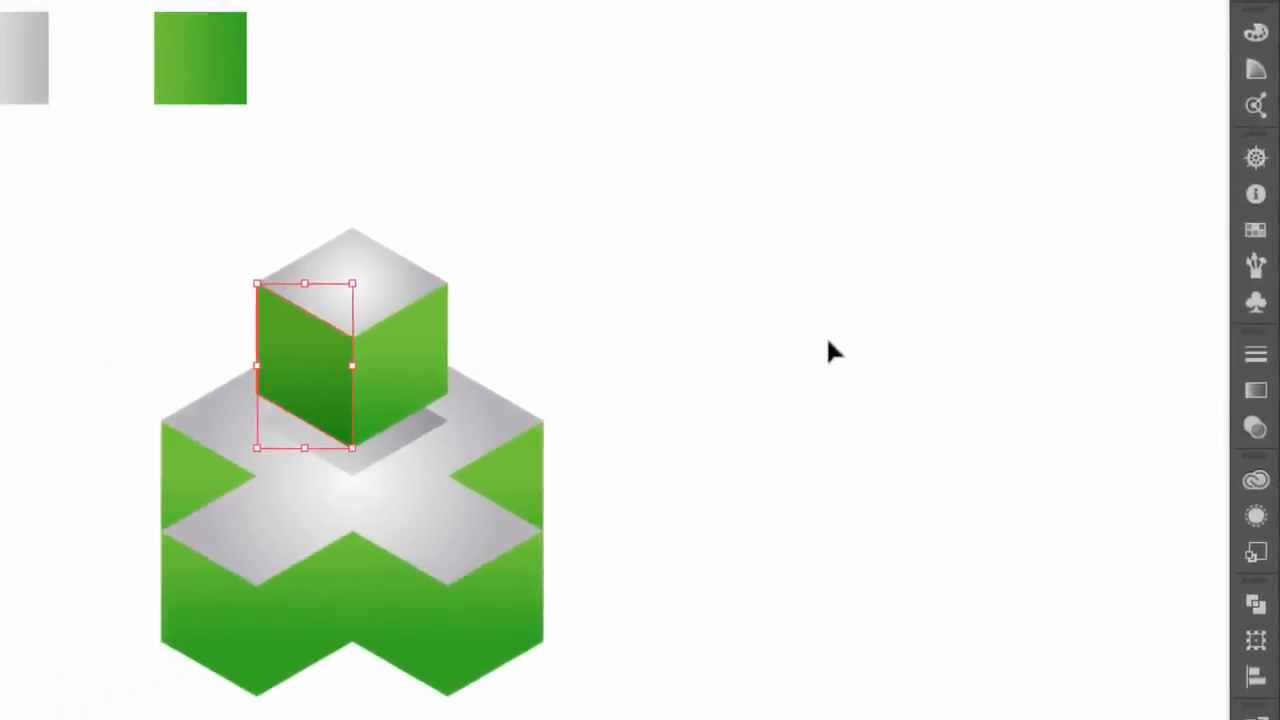
{"action": "left_click", "coordinate": [485, 548]}
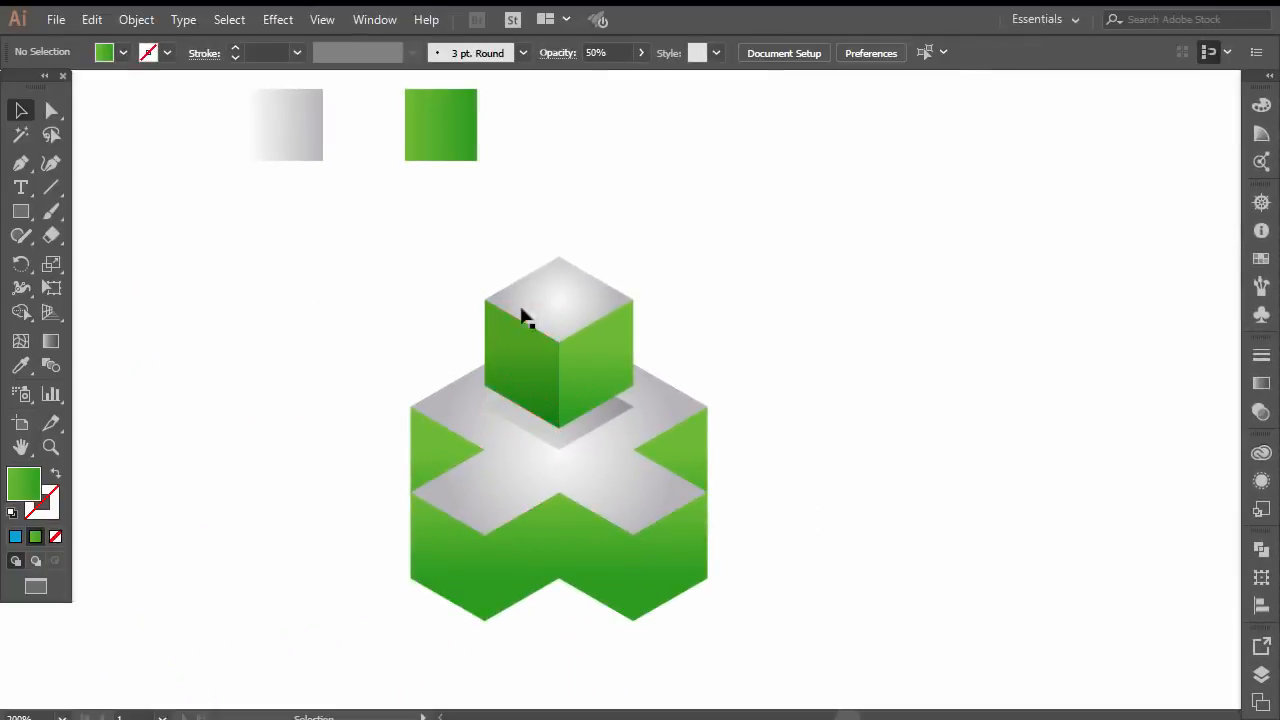
Copy the cross's rear left side face and paste the duplicate in front
{"action": "left_click", "coordinate": [590, 585]}
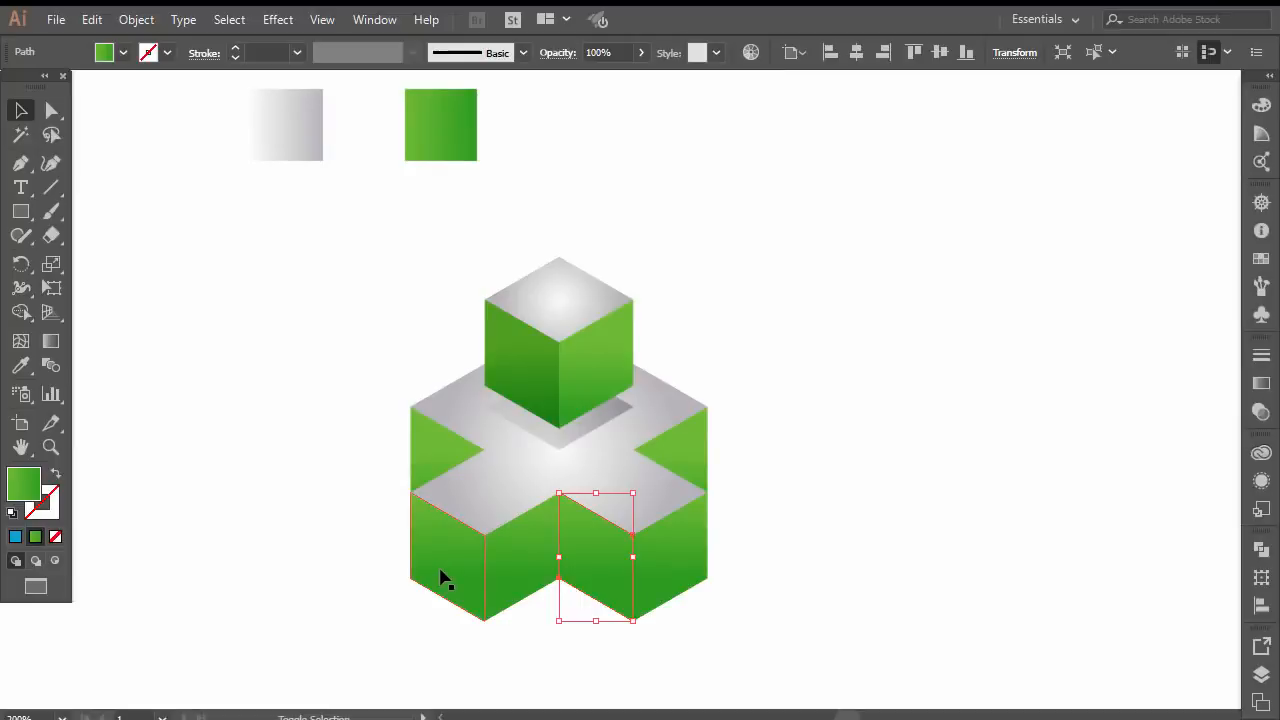
{"action": "left_click", "coordinate": [444, 578], "text": "shift"}
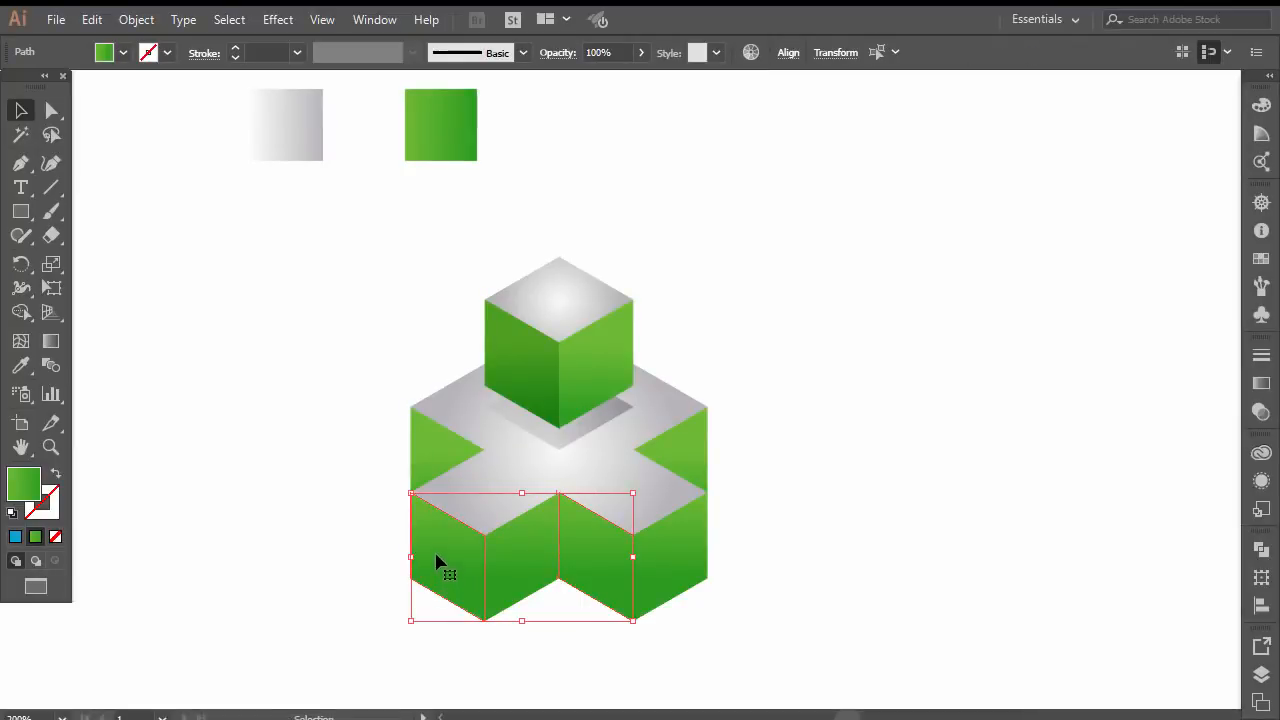
{"action": "left_click", "coordinate": [427, 489]}
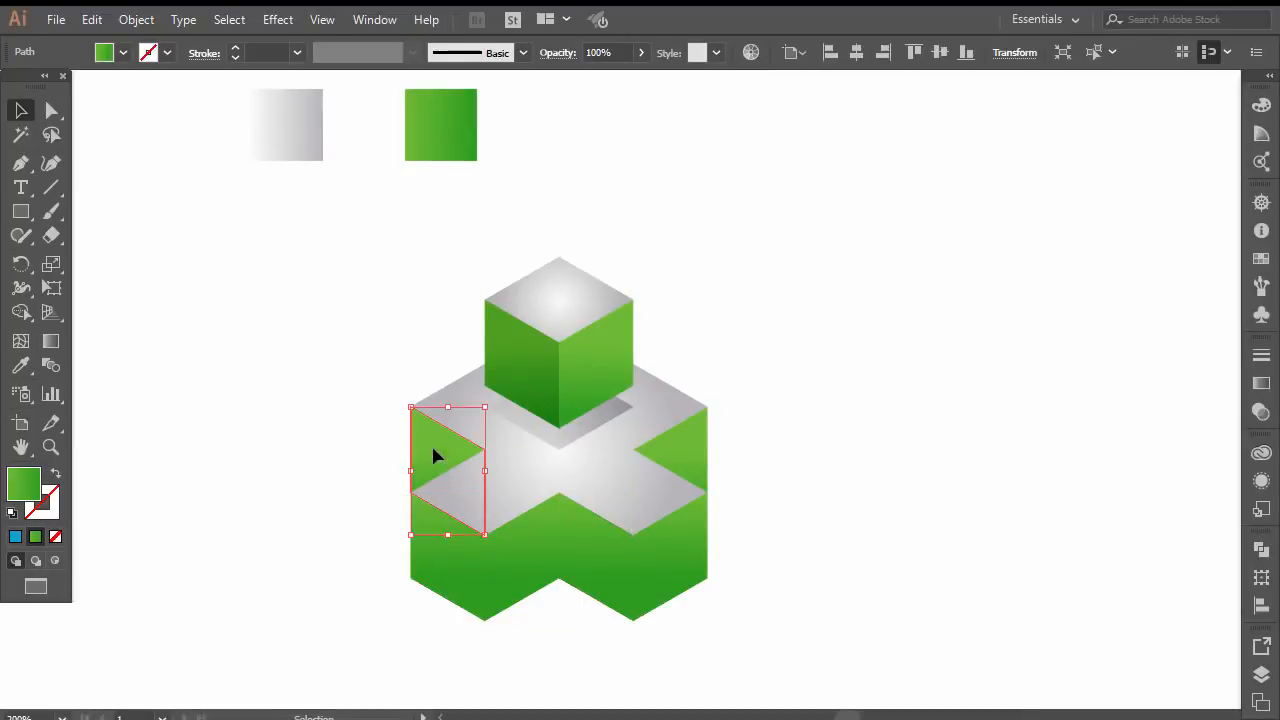
{"action": "left_click", "coordinate": [91, 19]}
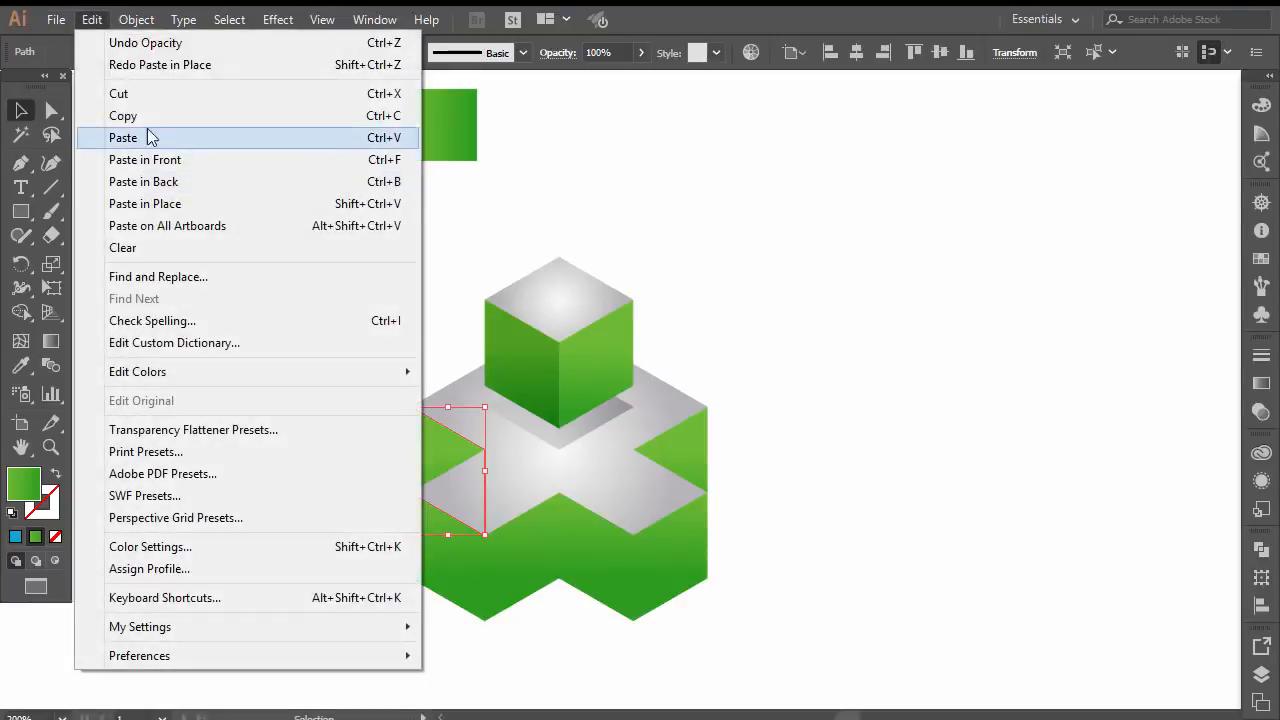
{"action": "left_click", "coordinate": [138, 116]}
{"action": "left_click", "coordinate": [91, 19]}
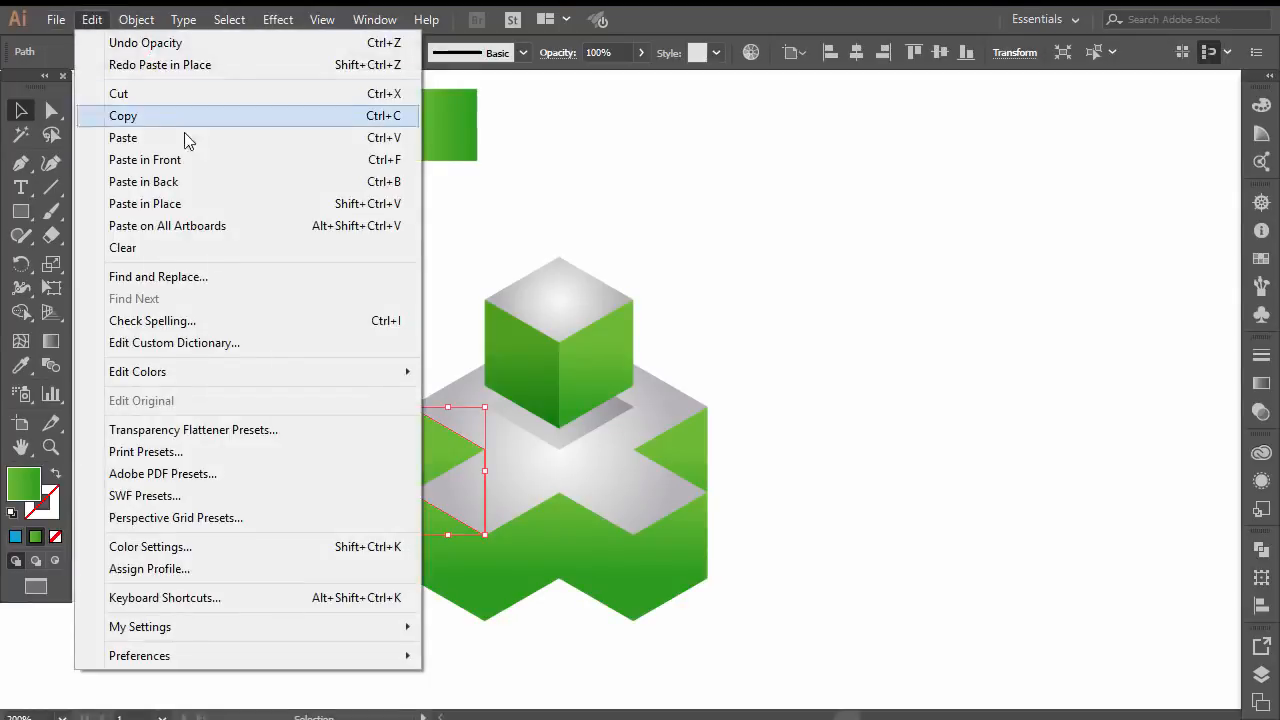
{"action": "left_click", "coordinate": [184, 164]}
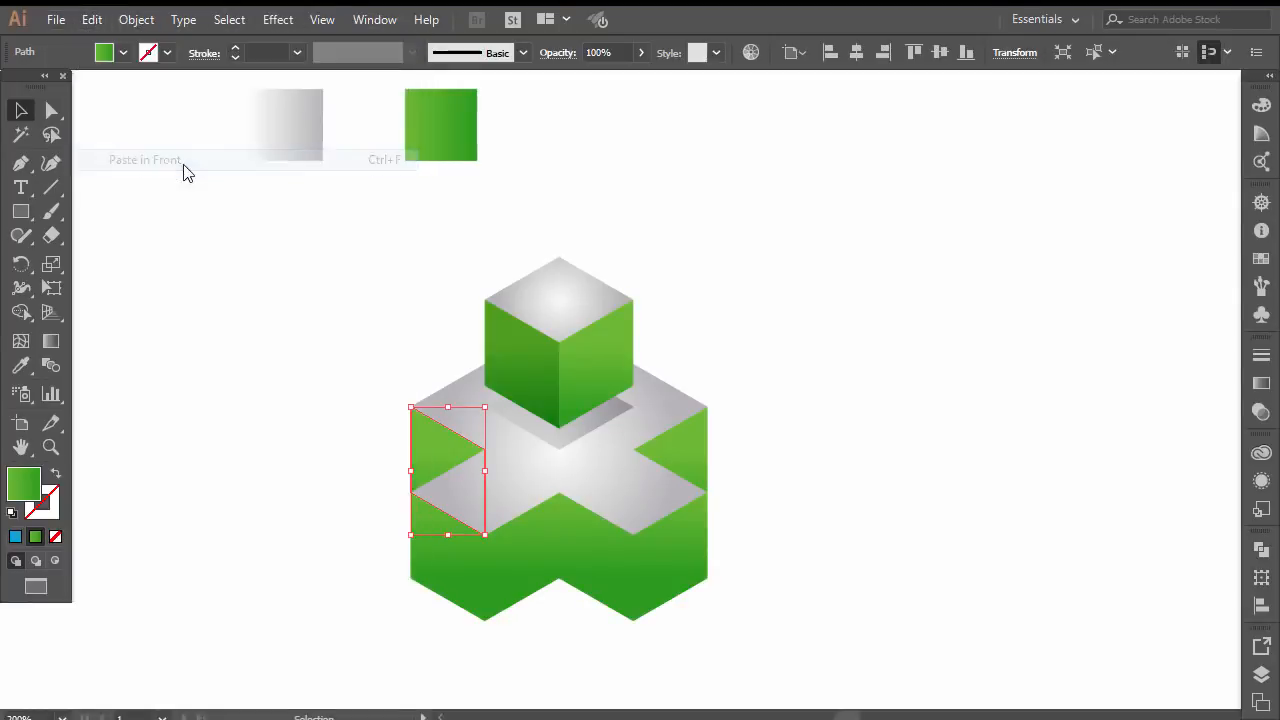
Apply the upper cube's shaded left face appearance to the rear face's duplicate with the Eyedropper and deselect it
{"action": "left_click", "coordinate": [22, 366]}
{"action": "left_click", "coordinate": [508, 352]}
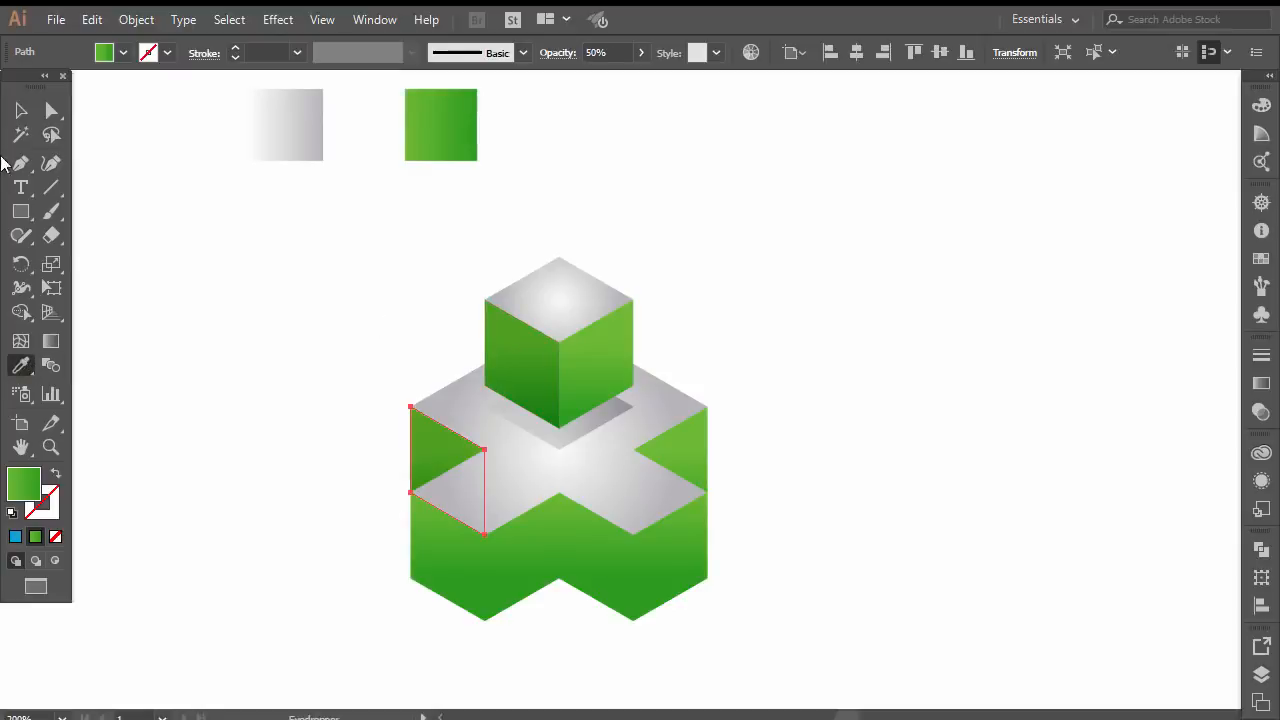
{"action": "left_click", "coordinate": [21, 110]}
{"action": "left_click", "coordinate": [228, 299]}
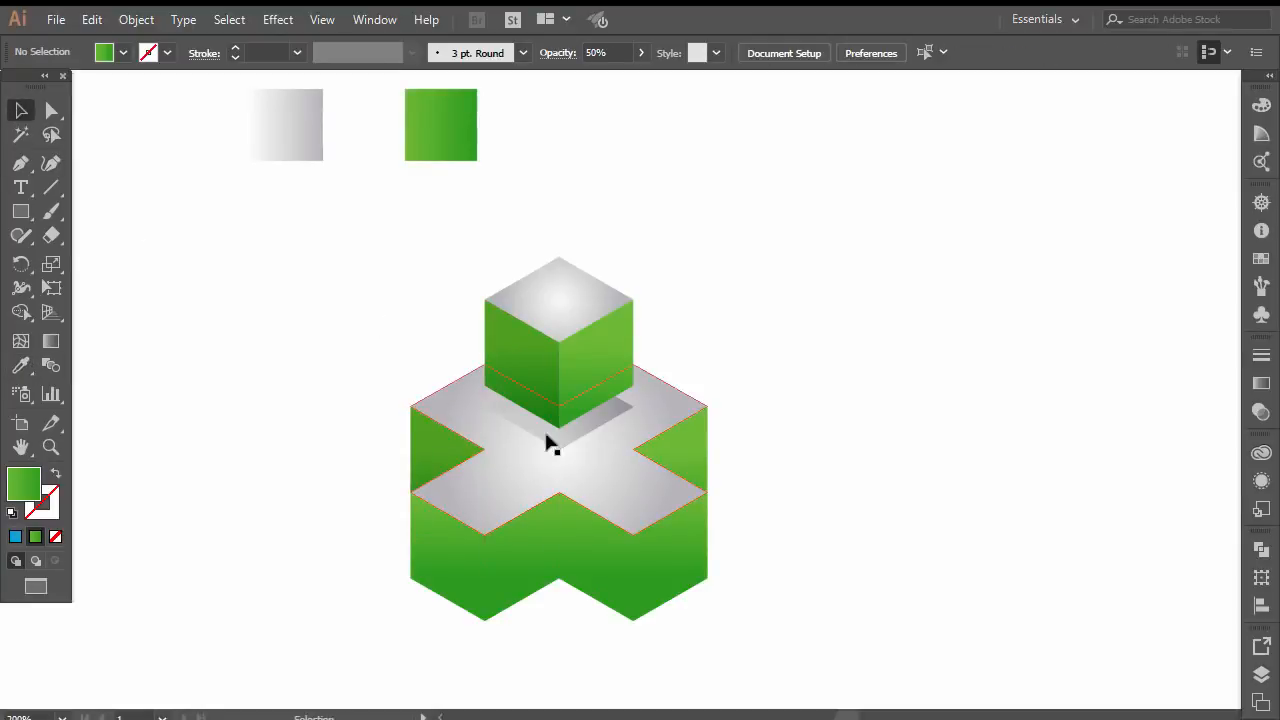
Copy the left-facing side faces of both front arms of the cross and paste the duplicates in front
{"action": "left_click", "coordinate": [452, 569]}
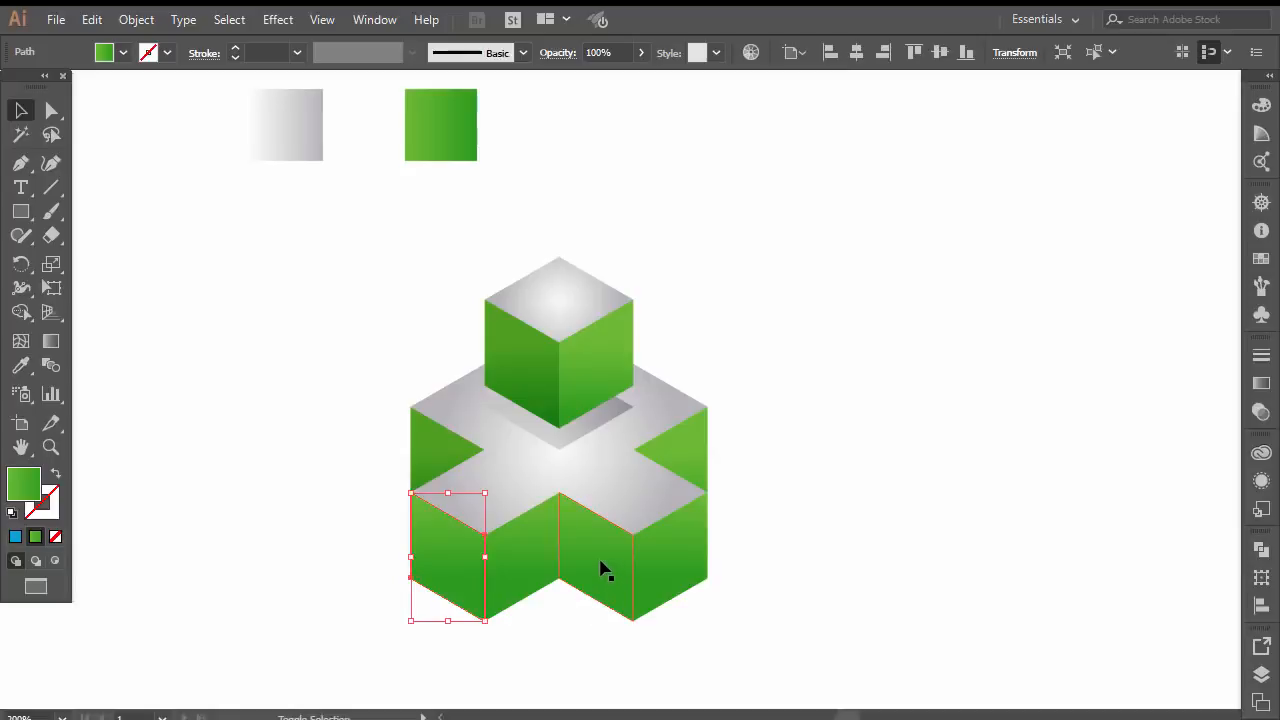
{"action": "left_click", "coordinate": [605, 570], "text": "shift"}
{"action": "left_click", "coordinate": [92, 20]}
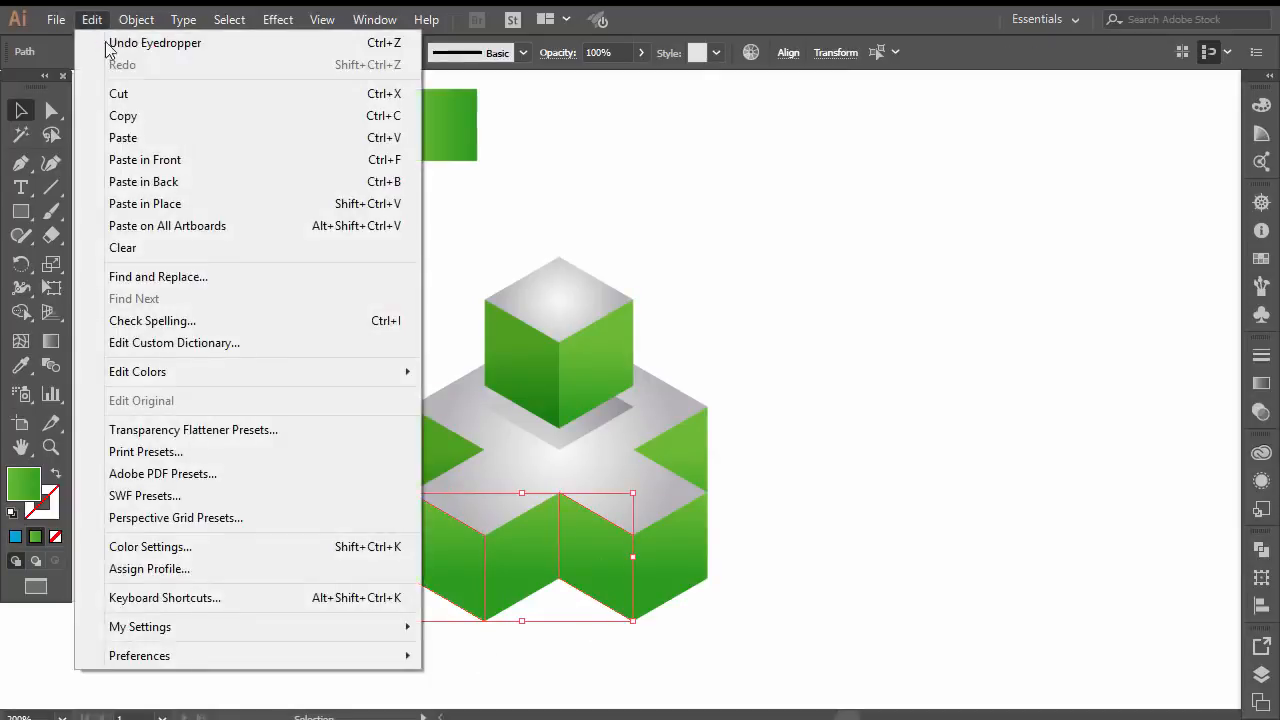
{"action": "left_click", "coordinate": [156, 120]}
{"action": "left_click", "coordinate": [99, 22]}
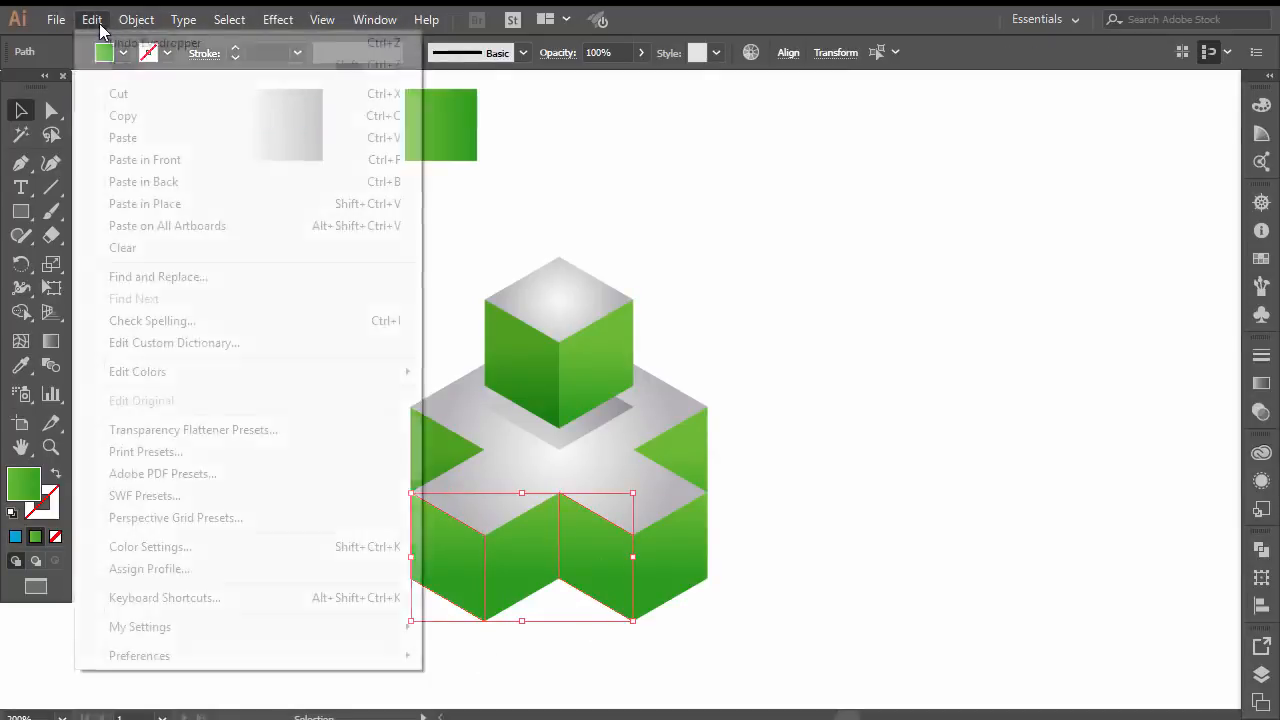
{"action": "left_click", "coordinate": [173, 166]}
Apply the upper cube's shaded left face appearance to both front duplicates with the Eyedropper and deselect them
{"action": "left_click", "coordinate": [18, 367]}
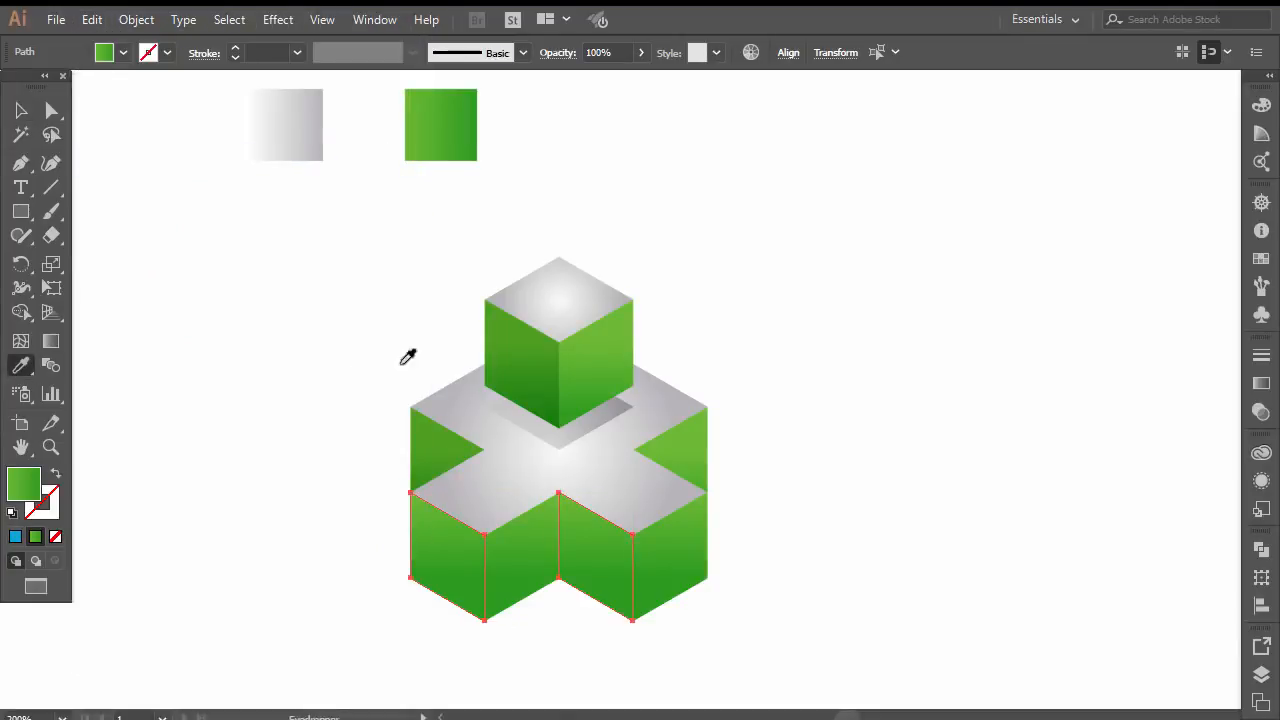
{"action": "left_click", "coordinate": [521, 347]}
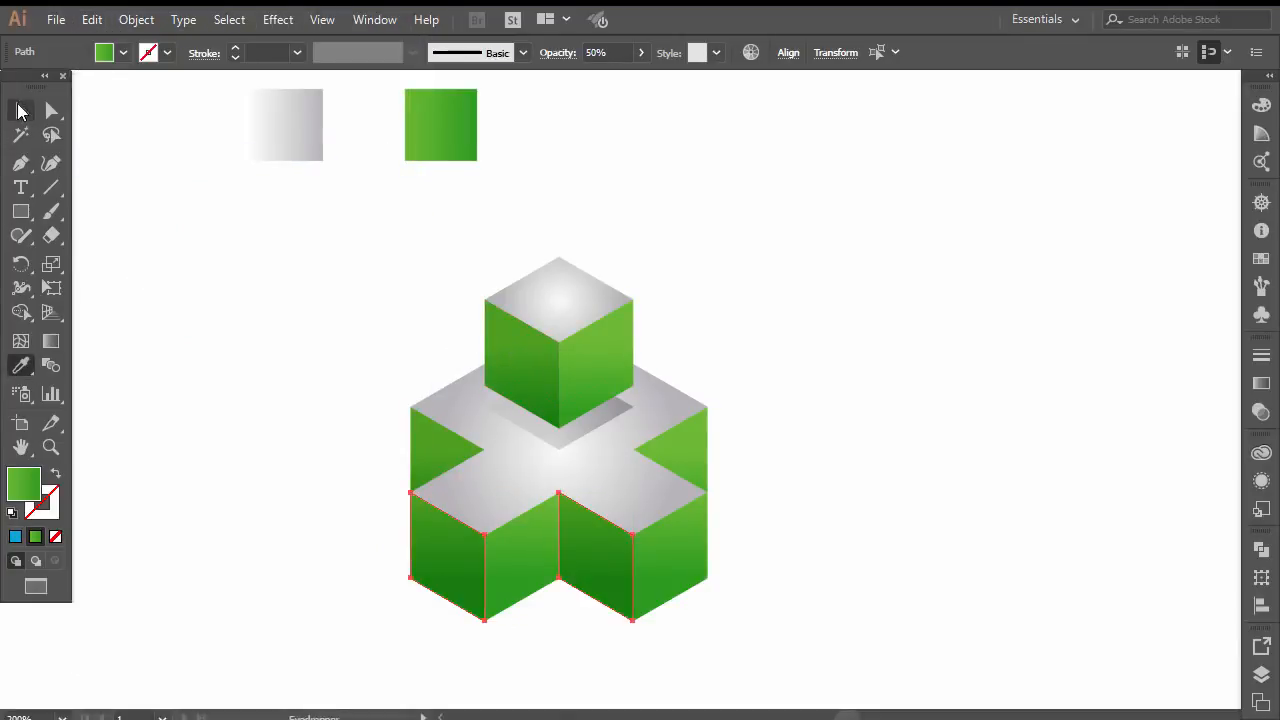
{"action": "left_click", "coordinate": [21, 110]}
{"action": "left_click", "coordinate": [271, 460]}
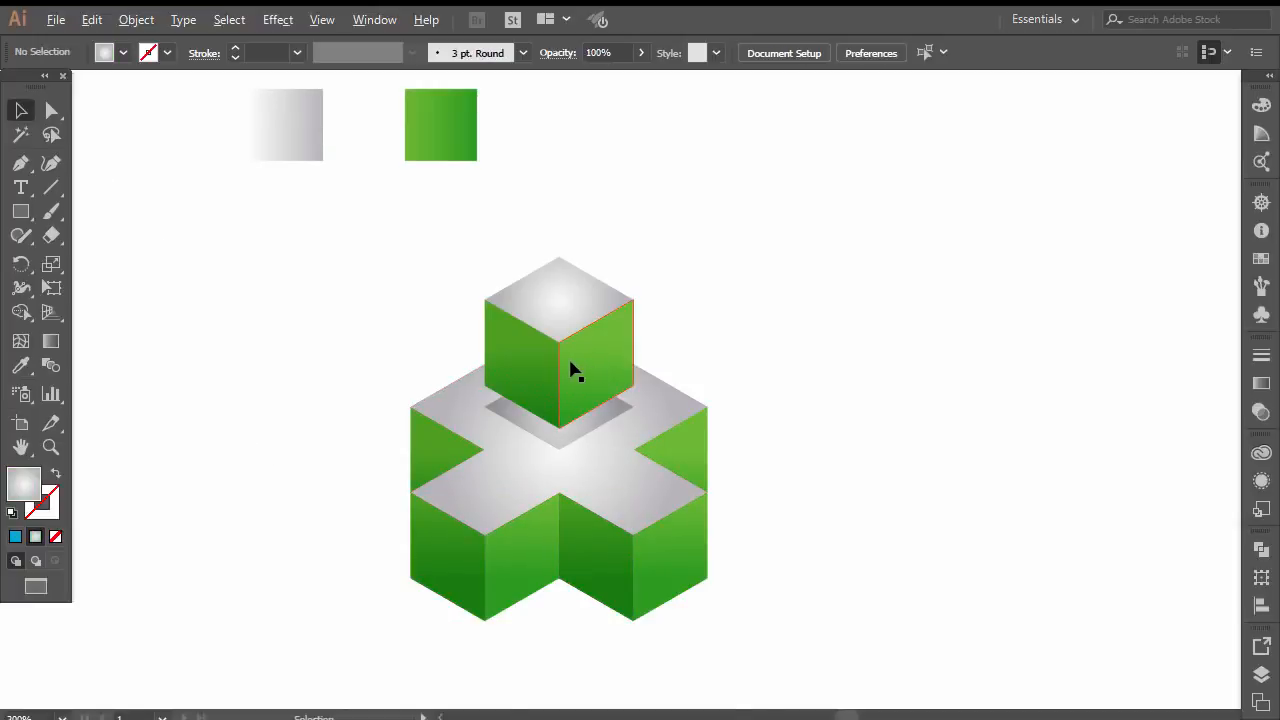
Draw a straight Pen tool line along the upper cube's front vertical edge, from the top face's front corner to the cube's lowest corner
{"action": "scroll", "coordinate": [575, 371], "scroll_direction": "up", "scroll_amount": 2}
{"action": "scroll", "coordinate": [517, 403], "scroll_direction": "down", "scroll_amount": 3}
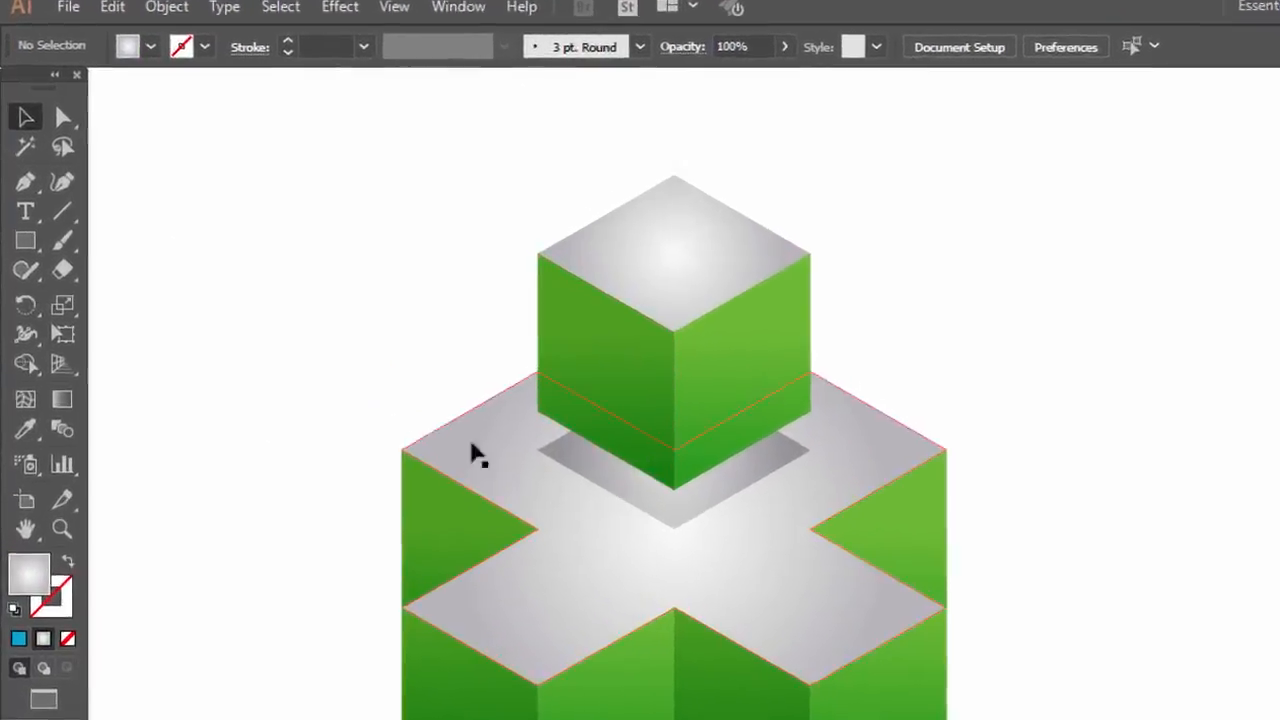
{"action": "left_click", "coordinate": [25, 181]}
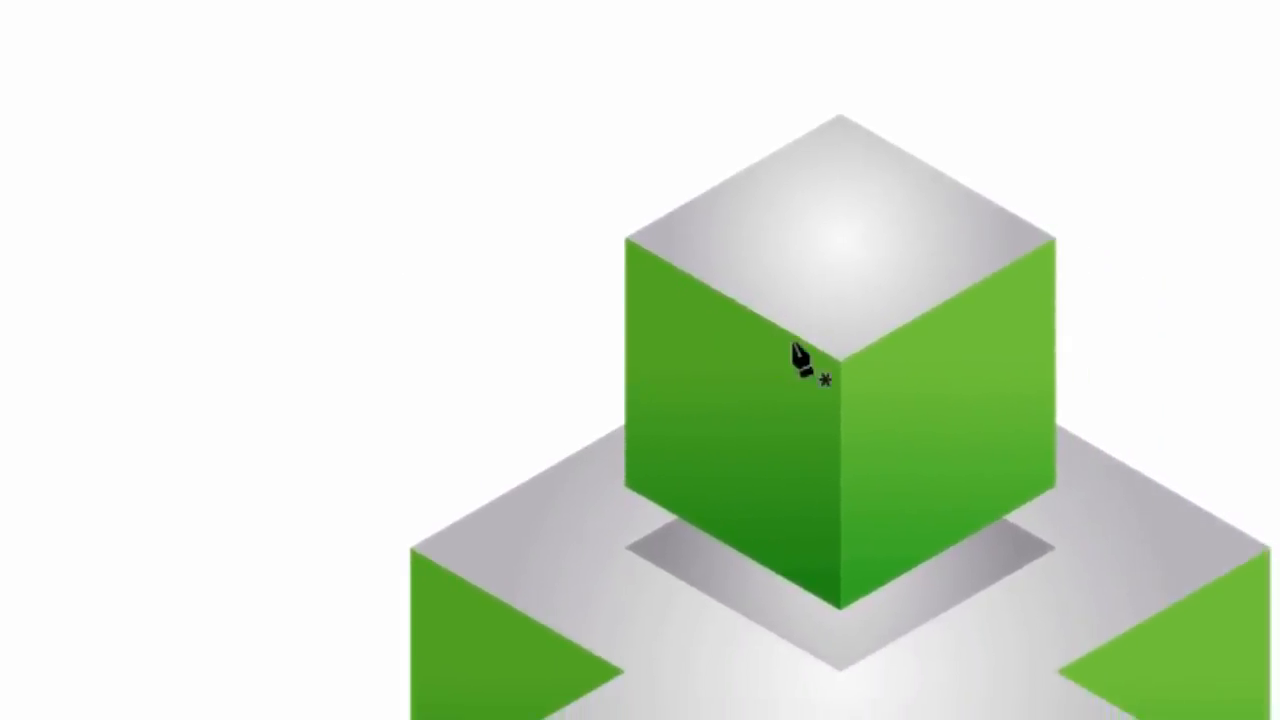
{"action": "left_click", "coordinate": [840, 358]}
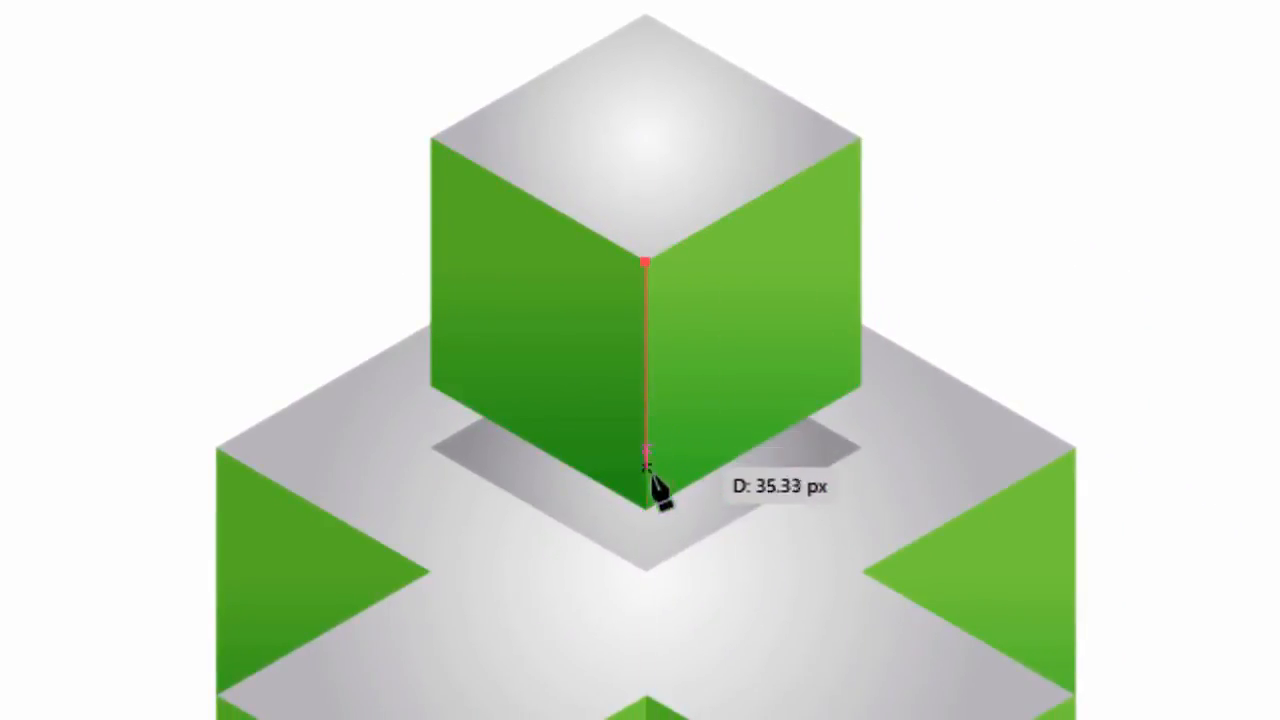
{"action": "left_click", "coordinate": [645, 508]}
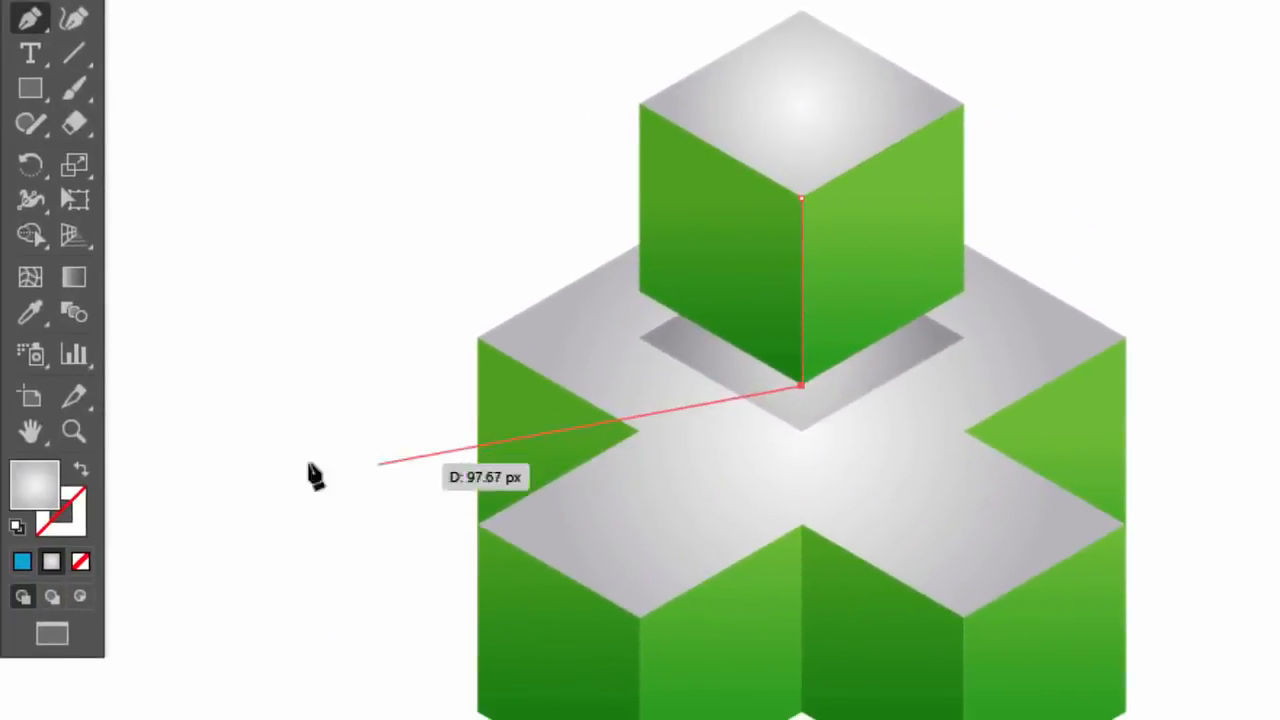
{"action": "left_click", "coordinate": [29, 74]}
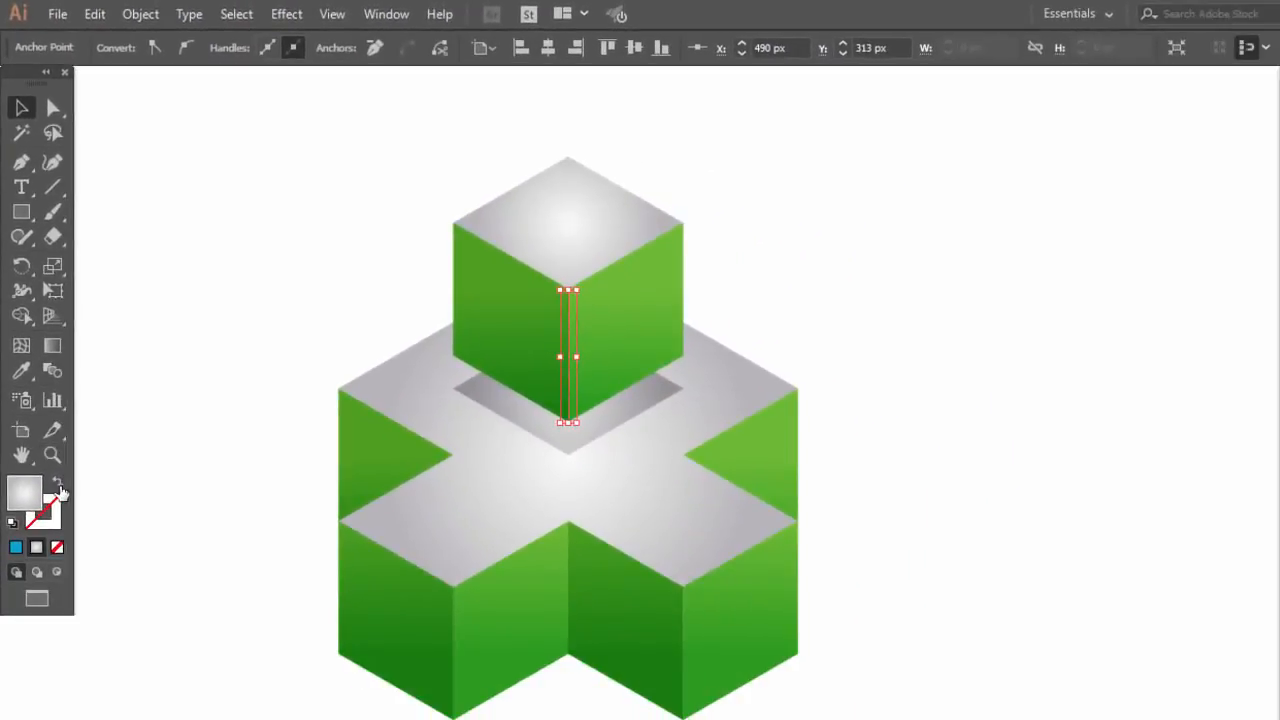
Swap the front edge line's gradient fill to its stroke, leaving no fill, and set the stroke colour to white
{"action": "left_click", "coordinate": [58, 488]}
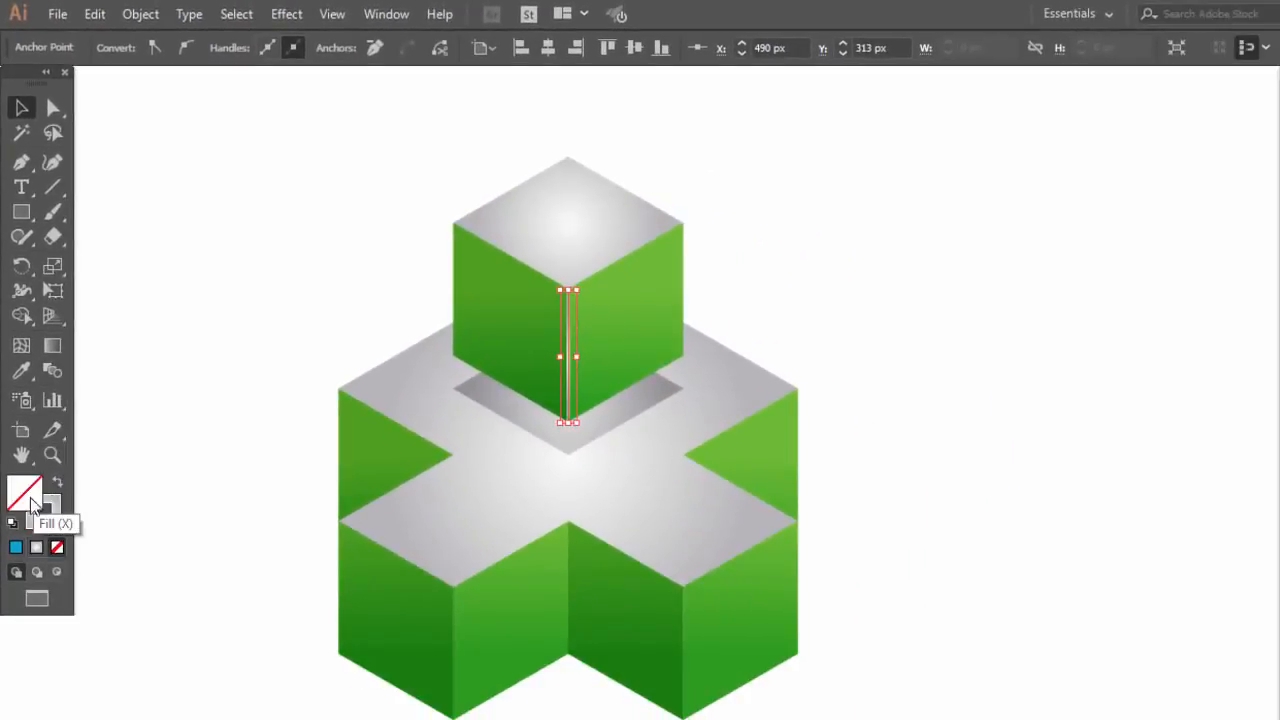
{"action": "double_click", "coordinate": [57, 516]}
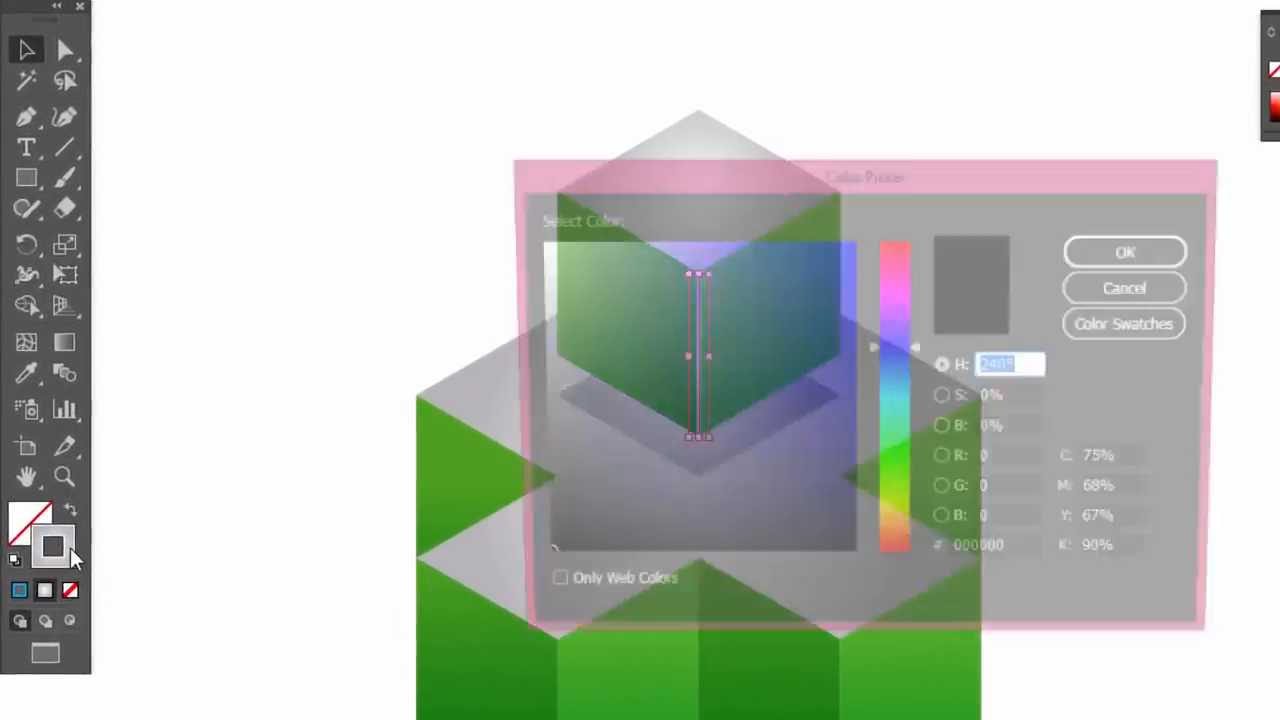
{"action": "left_click_drag", "start_coordinate": [570, 296], "coordinate": [531, 234]}
{"action": "left_click", "coordinate": [1113, 252]}
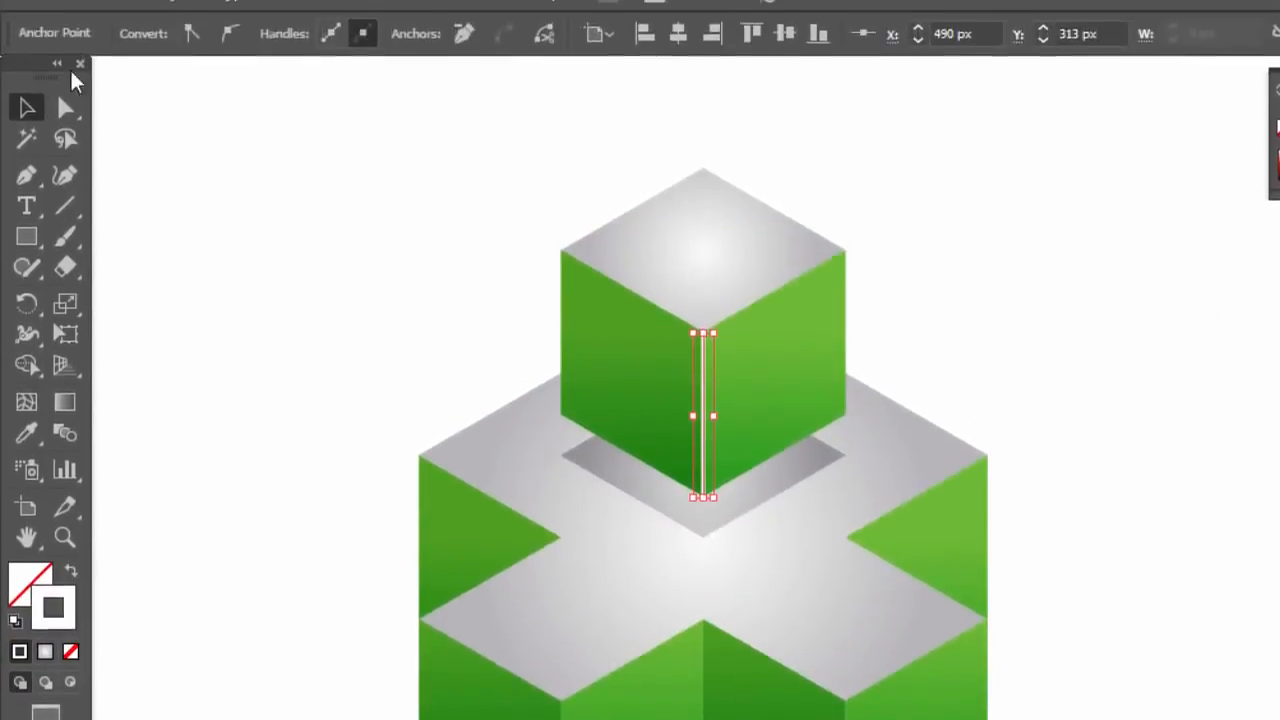
Give the upper cube's front edge line a 2 pt stroke with the lens-shaped width profile tapering at both ends
{"action": "left_click", "coordinate": [703, 362]}
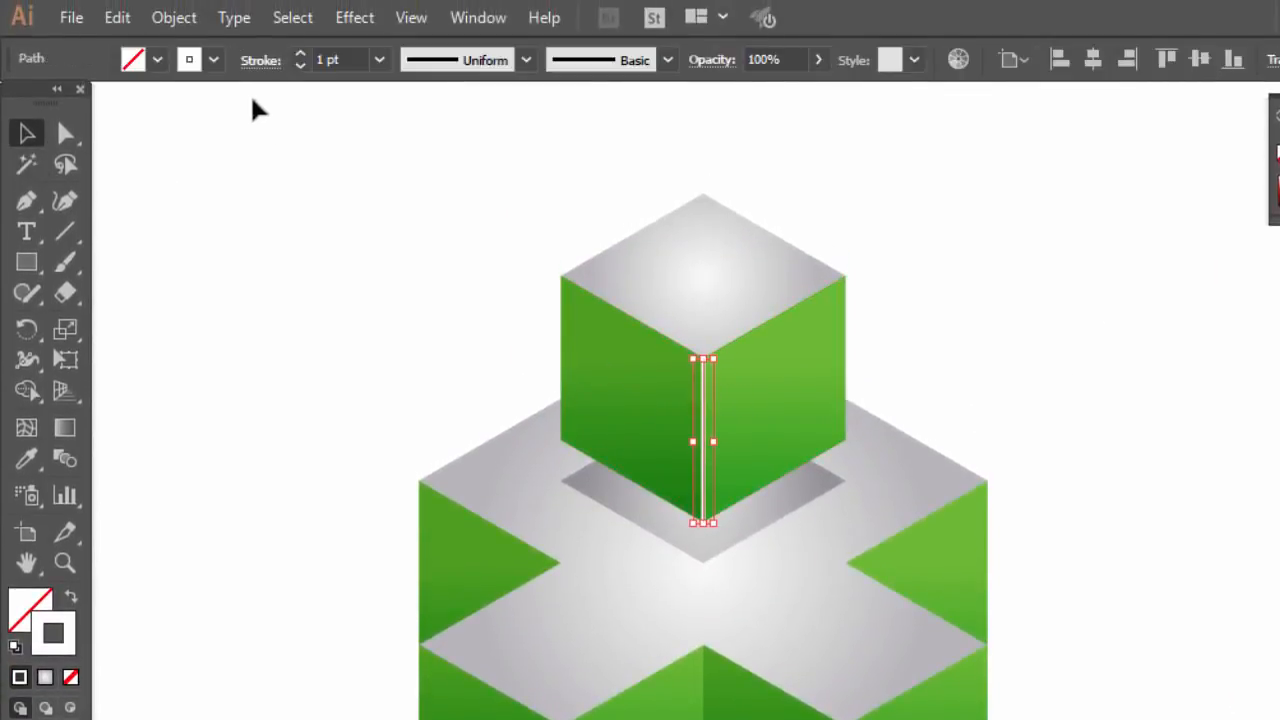
{"action": "left_click", "coordinate": [300, 53]}
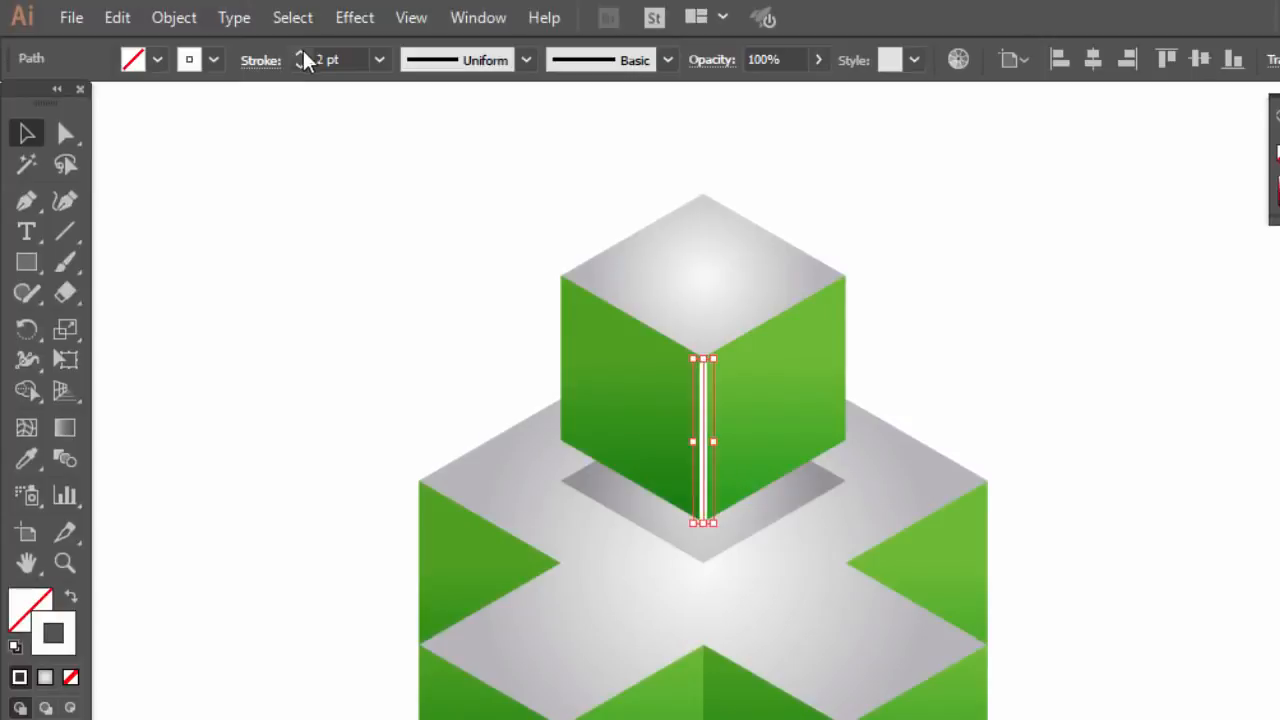
{"action": "left_click", "coordinate": [497, 70]}
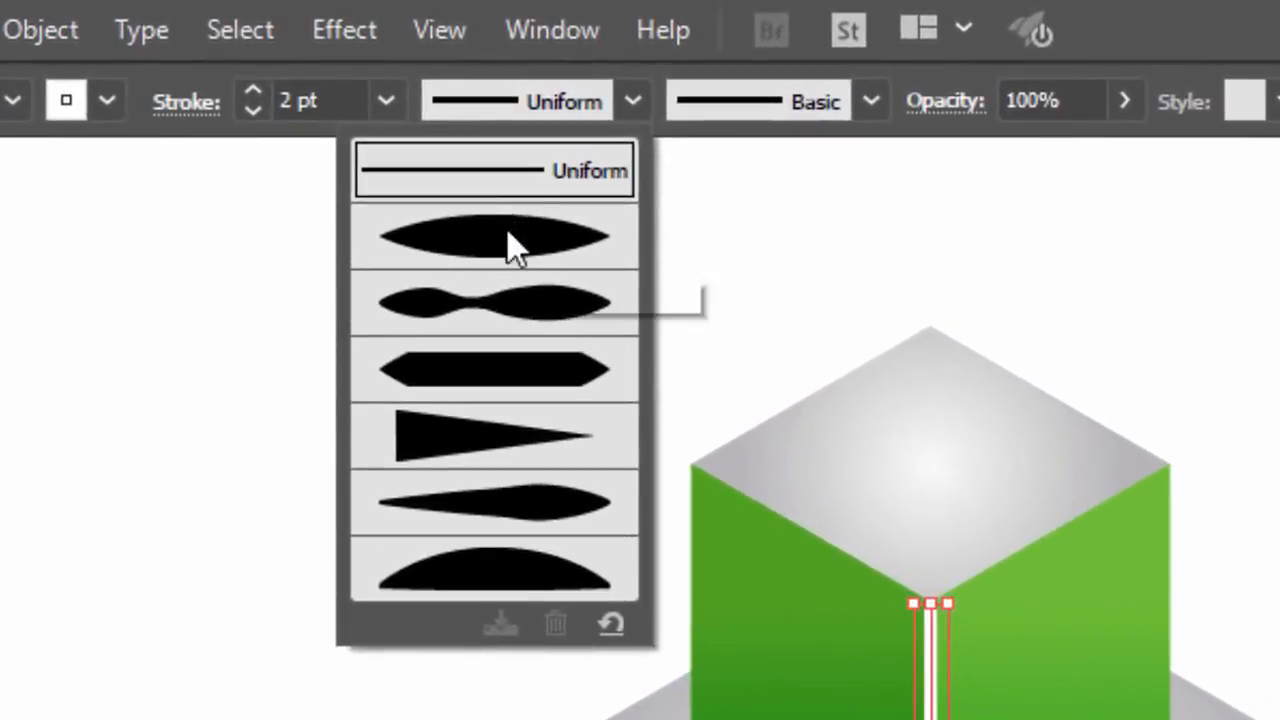
{"action": "left_click", "coordinate": [508, 245]}
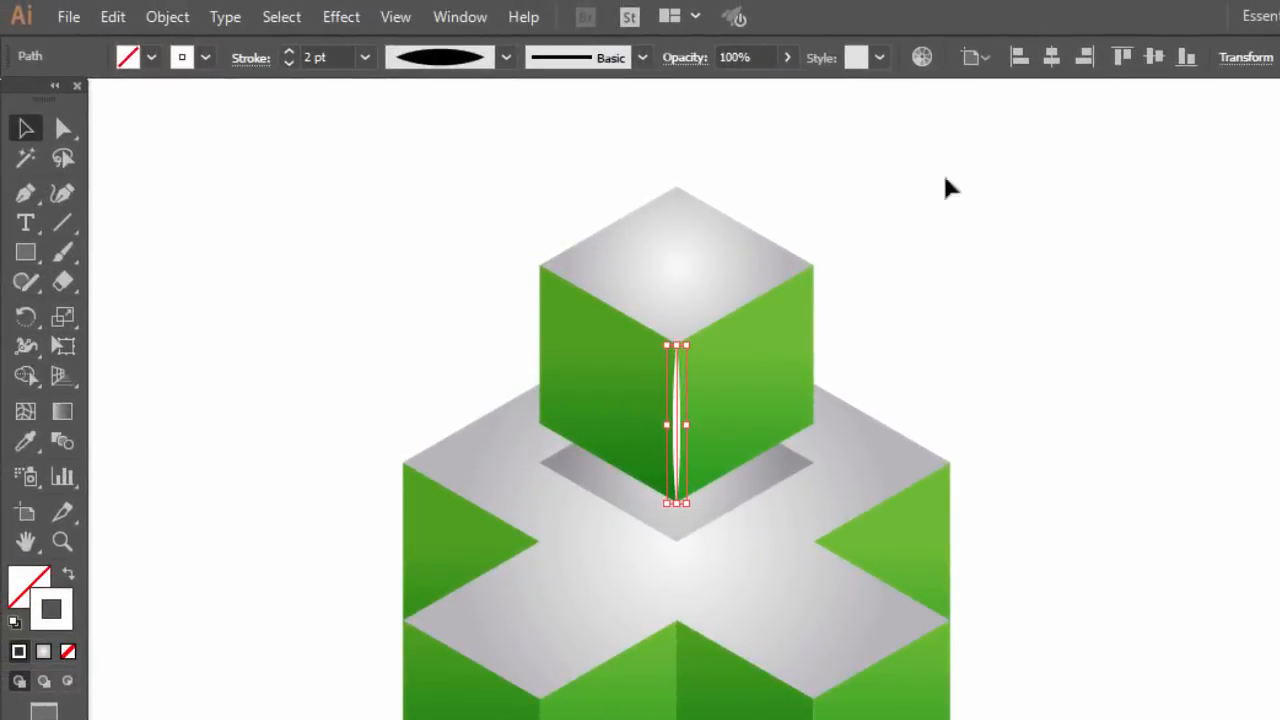
Apply a Gaussian Blur with a 13-pixel radius to the white front edge line, previewing it, and deselect the line
{"action": "left_click", "coordinate": [341, 18]}
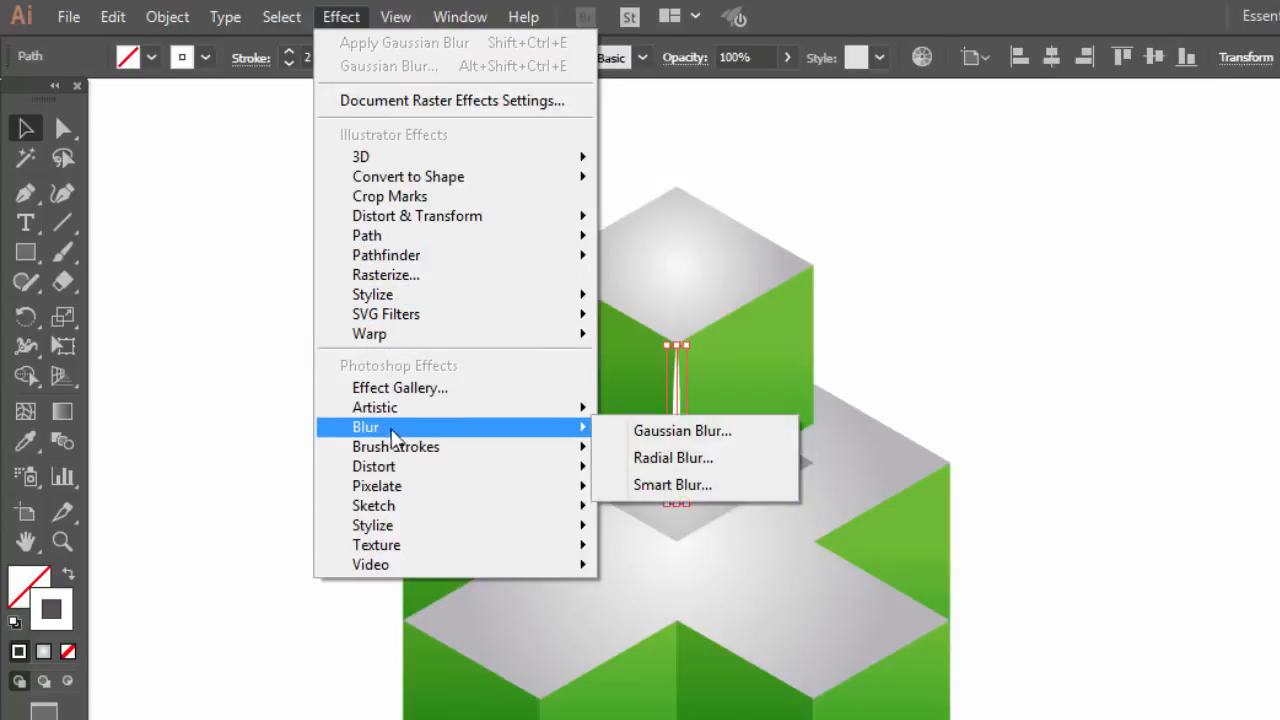
{"action": "mouse_move", "coordinate": [594, 440]}
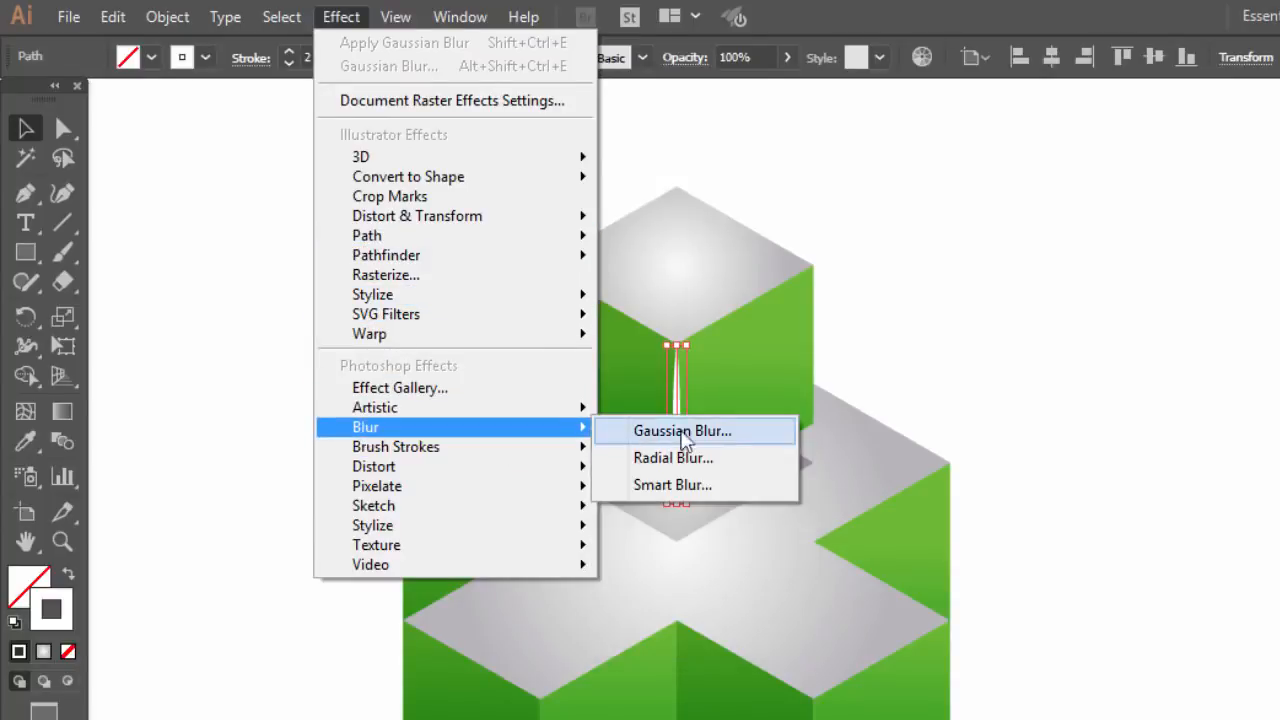
{"action": "left_click", "coordinate": [688, 436]}
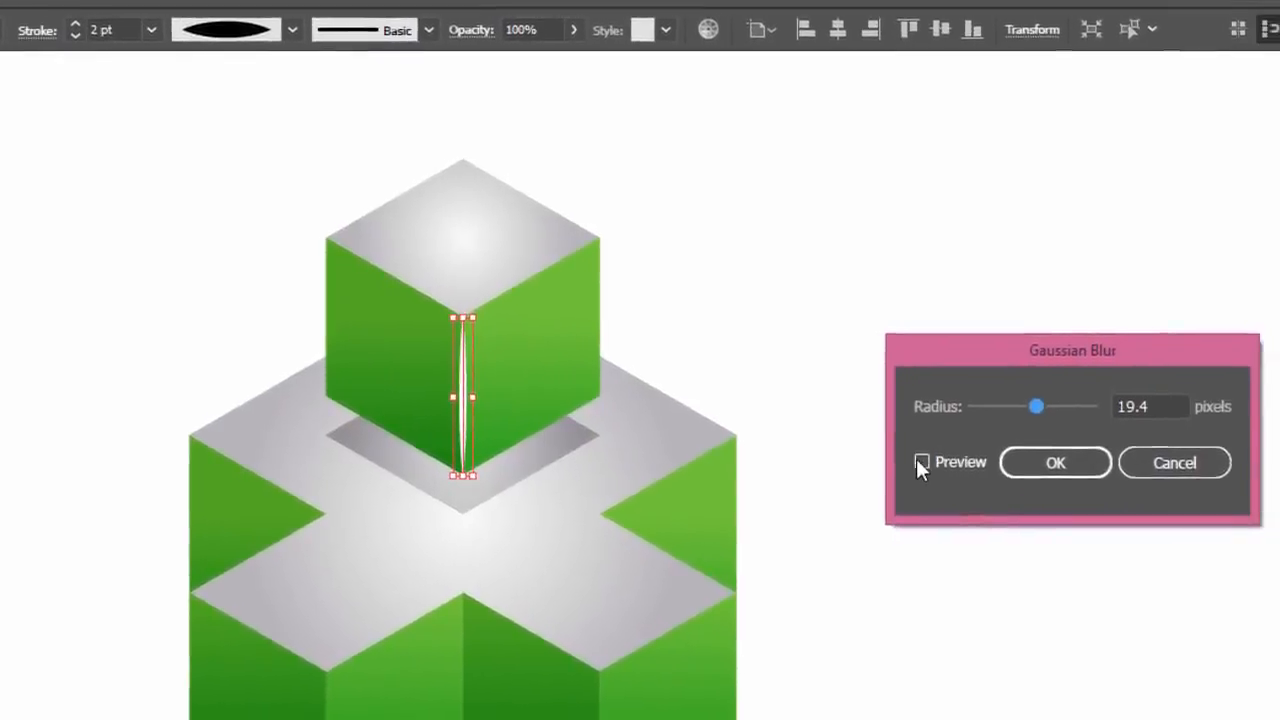
{"action": "left_click", "coordinate": [980, 466]}
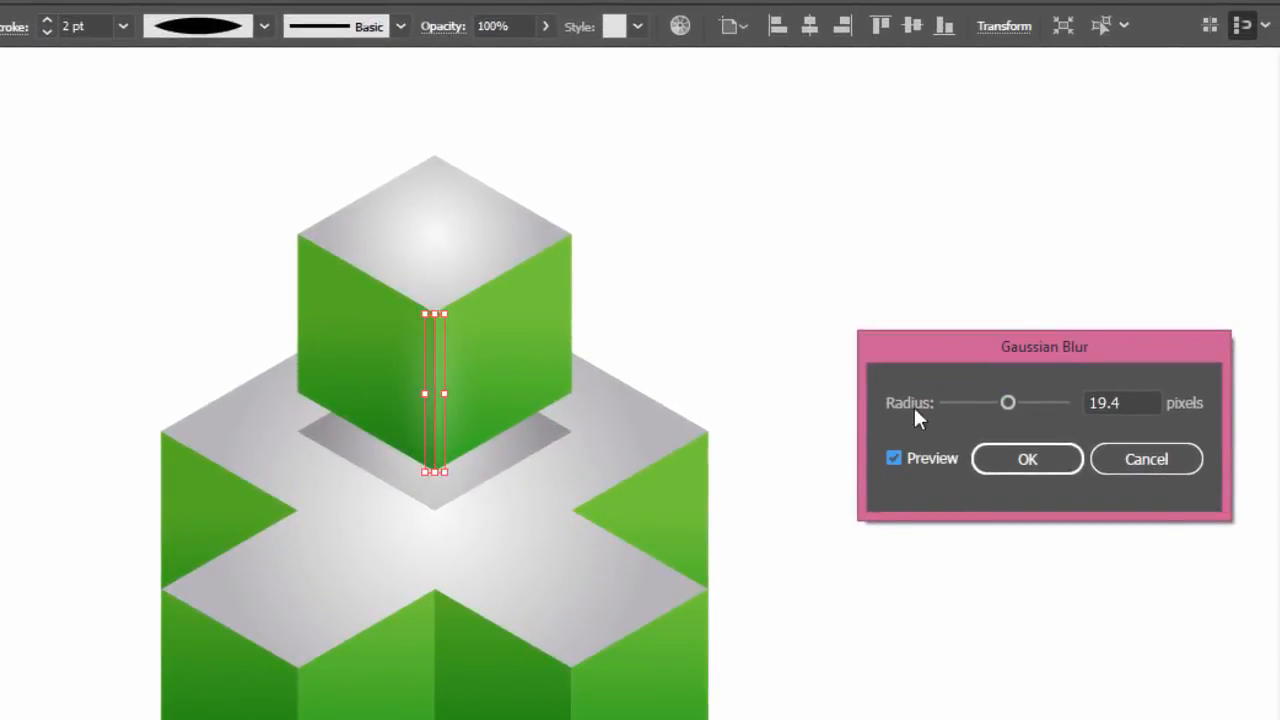
{"action": "mouse_move", "coordinate": [1011, 395]}
{"action": "left_mouse_down"}
{"action": "mouse_move", "coordinate": [993, 398]}
{"action": "mouse_move", "coordinate": [1005, 406]}
{"action": "left_mouse_up"}
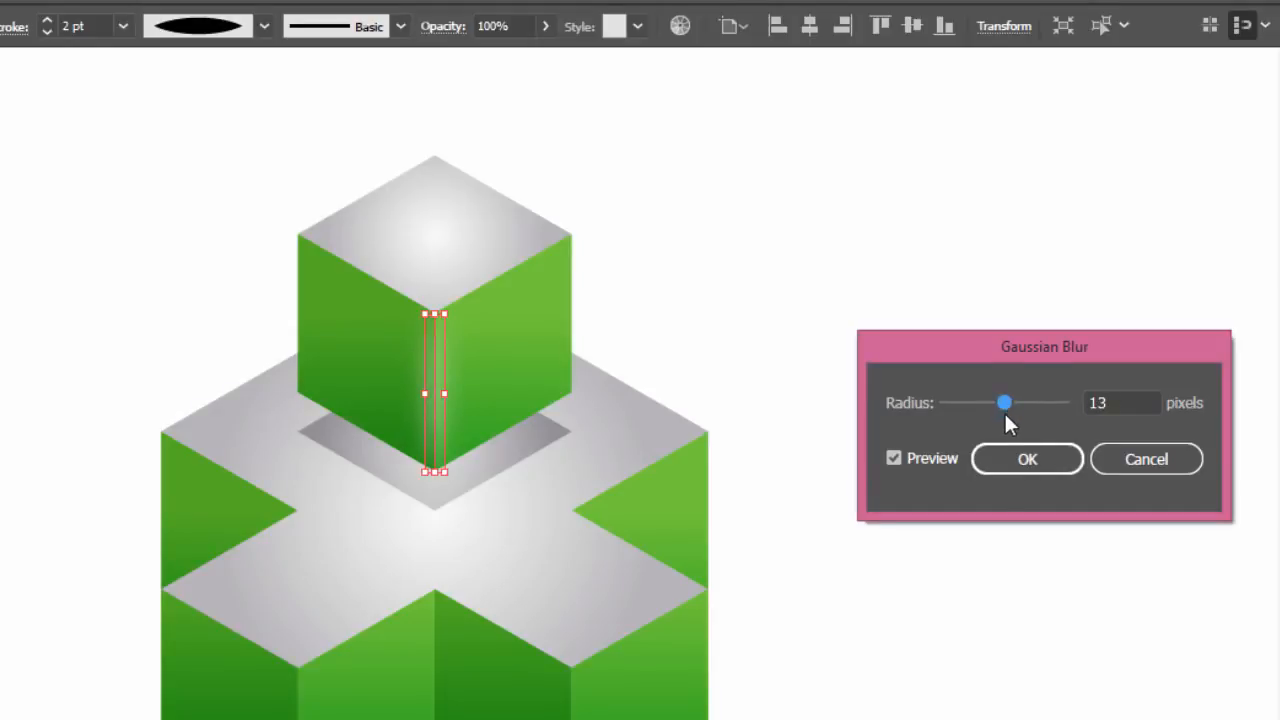
{"action": "left_click", "coordinate": [1012, 462]}
{"action": "left_click", "coordinate": [857, 443]}
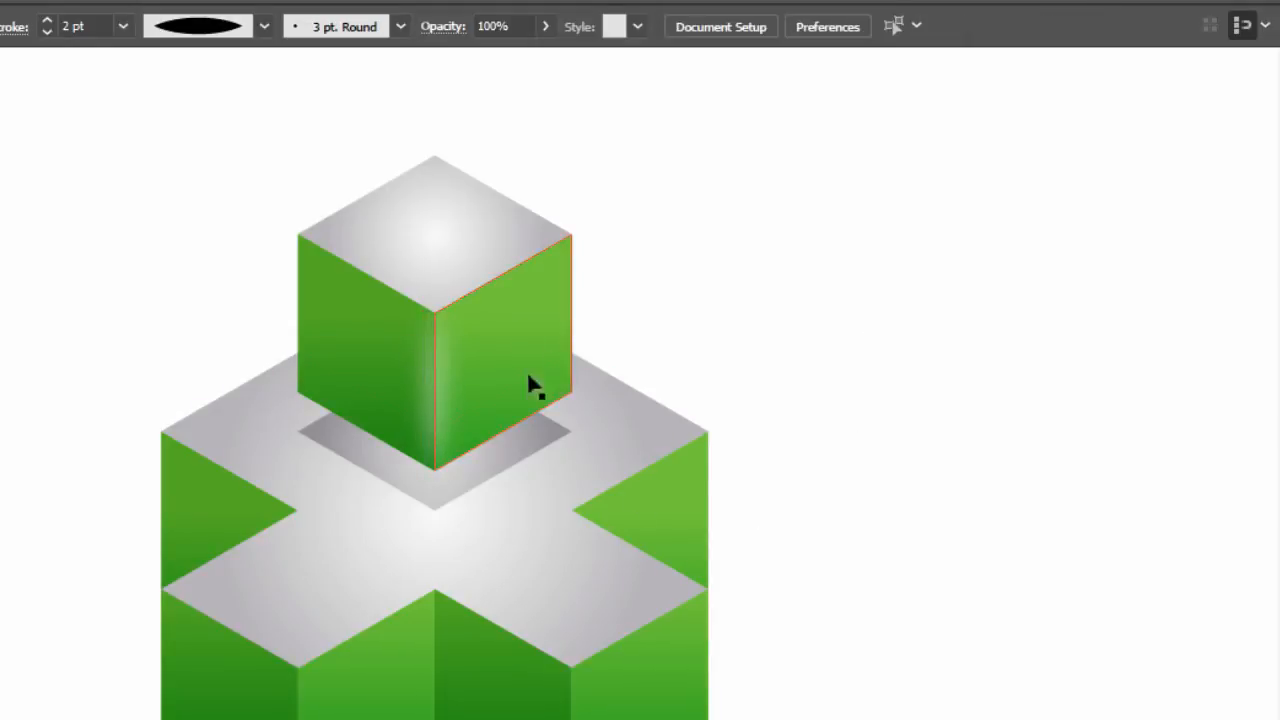
Set the blurred edge line's blending mode to Overlay, deselect it and collapse the transparency settings
{"action": "left_click", "coordinate": [436, 400]}
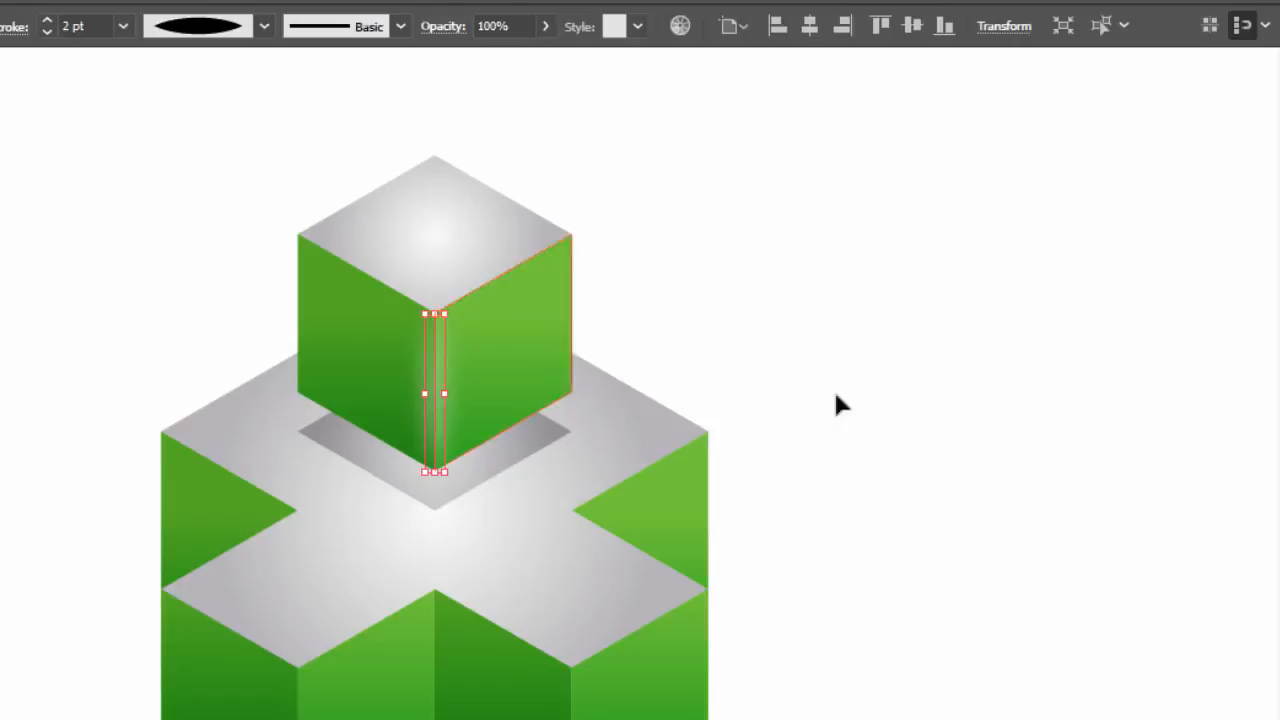
{"action": "left_click", "coordinate": [1268, 489]}
{"action": "left_click", "coordinate": [1086, 416]}
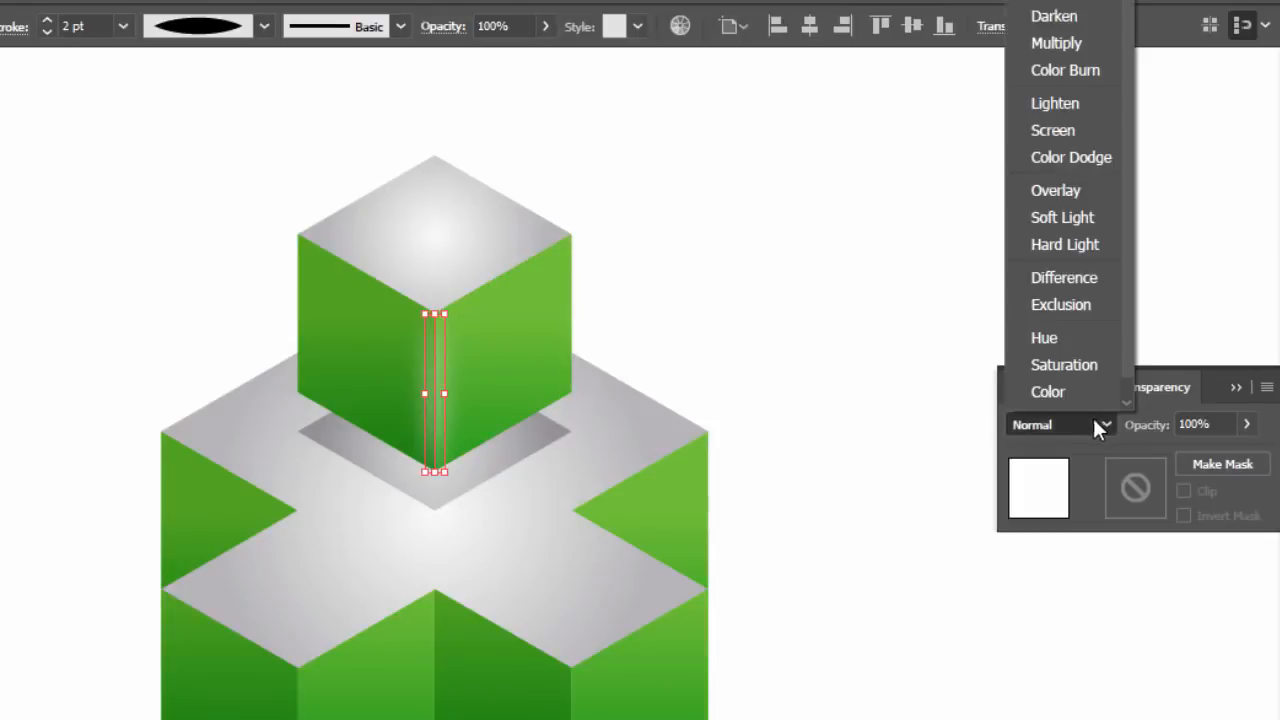
{"action": "left_click", "coordinate": [1064, 197]}
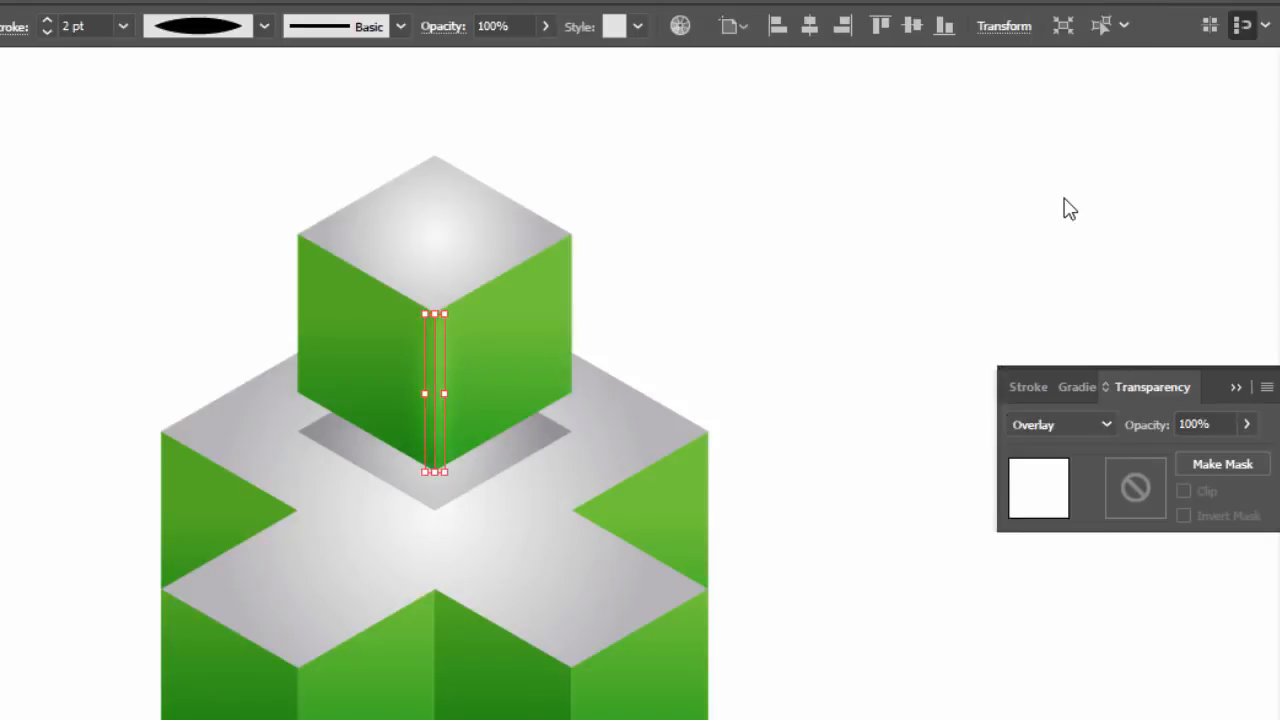
{"action": "left_click", "coordinate": [780, 272]}
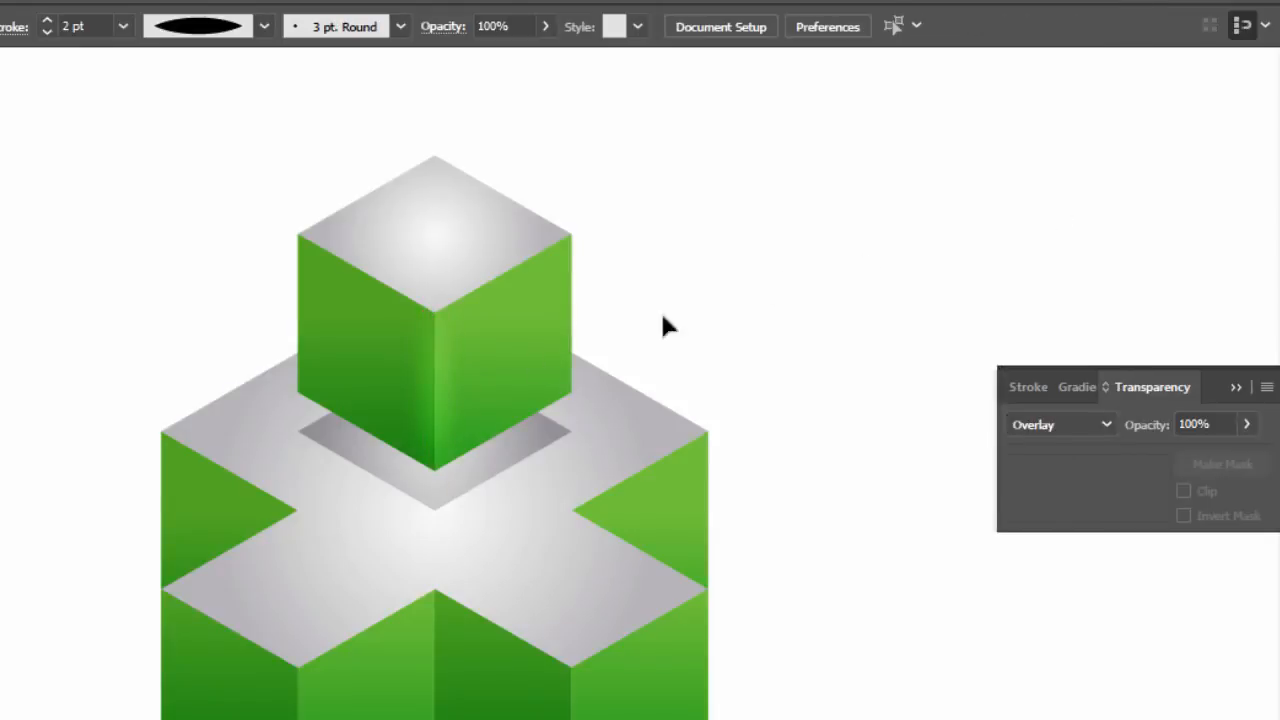
{"action": "left_click", "coordinate": [1237, 388]}
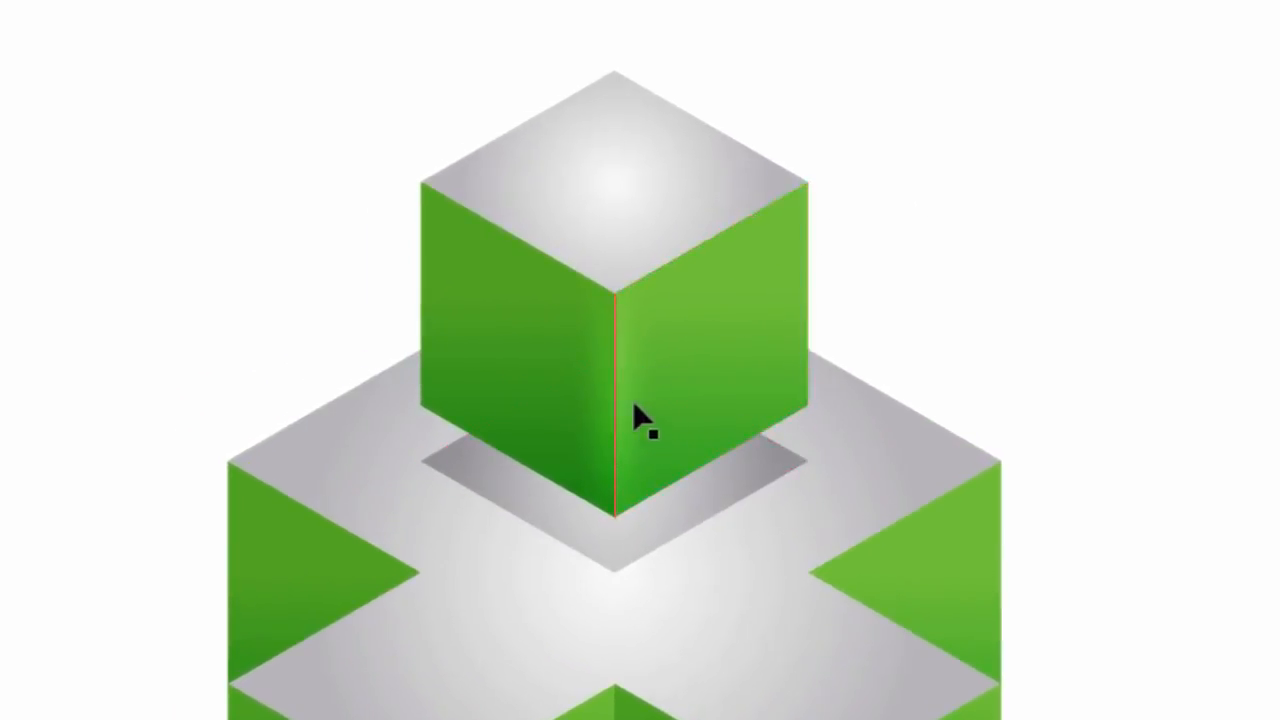
Duplicate the blurred highlight line onto the upper cube's outer vertical edges and the vertical edges of the cross's arms
{"action": "left_click", "coordinate": [618, 395]}
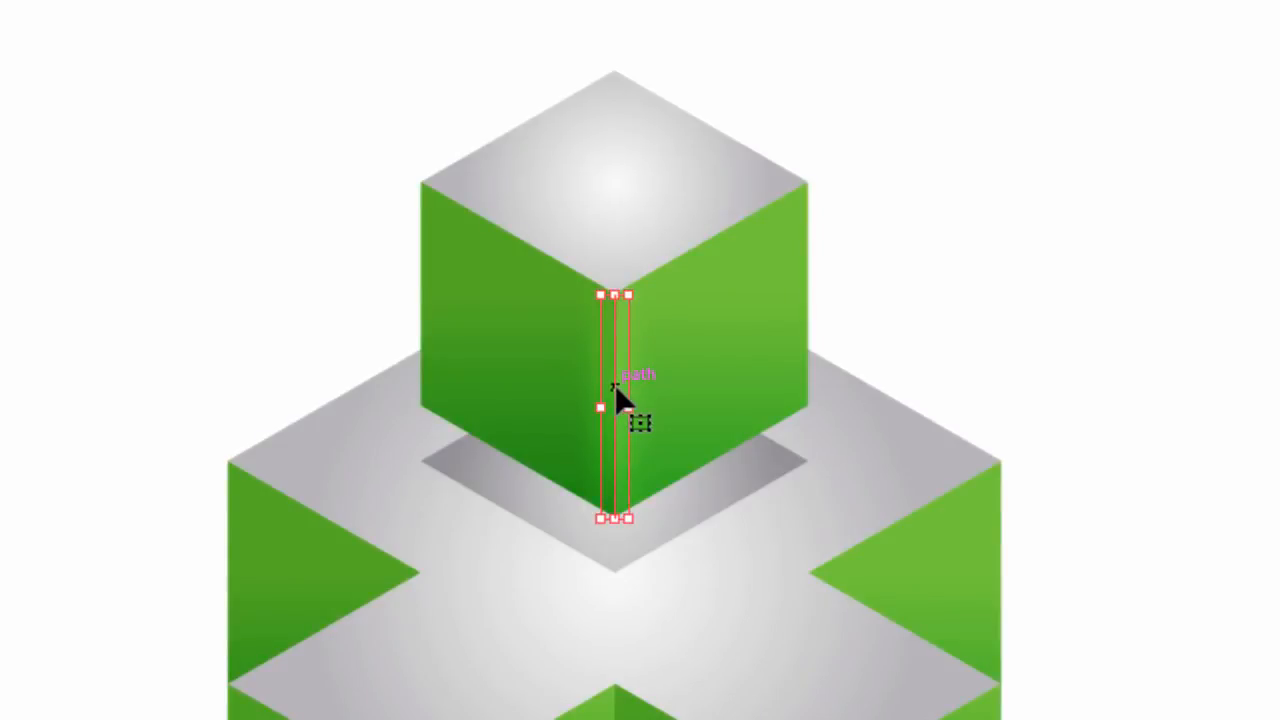
{"action": "left_click_drag", "start_coordinate": [654, 382], "coordinate": [421, 279]}
{"action": "left_click", "coordinate": [1135, 288]}
{"action": "left_click_drag", "start_coordinate": [620, 352], "coordinate": [296, 422]}
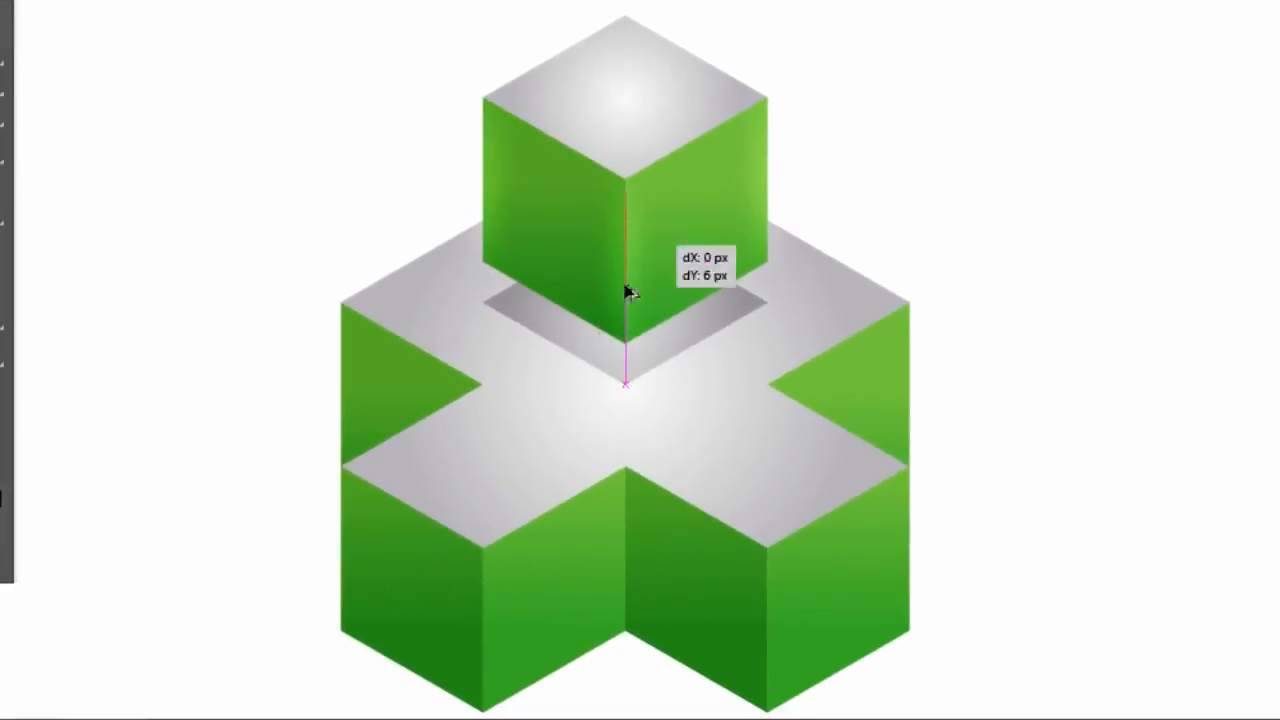
{"action": "left_click_drag", "start_coordinate": [341, 350], "coordinate": [484, 595]}
{"action": "left_click_drag", "start_coordinate": [484, 595], "coordinate": [916, 348]}
{"action": "left_click", "coordinate": [1013, 322]}
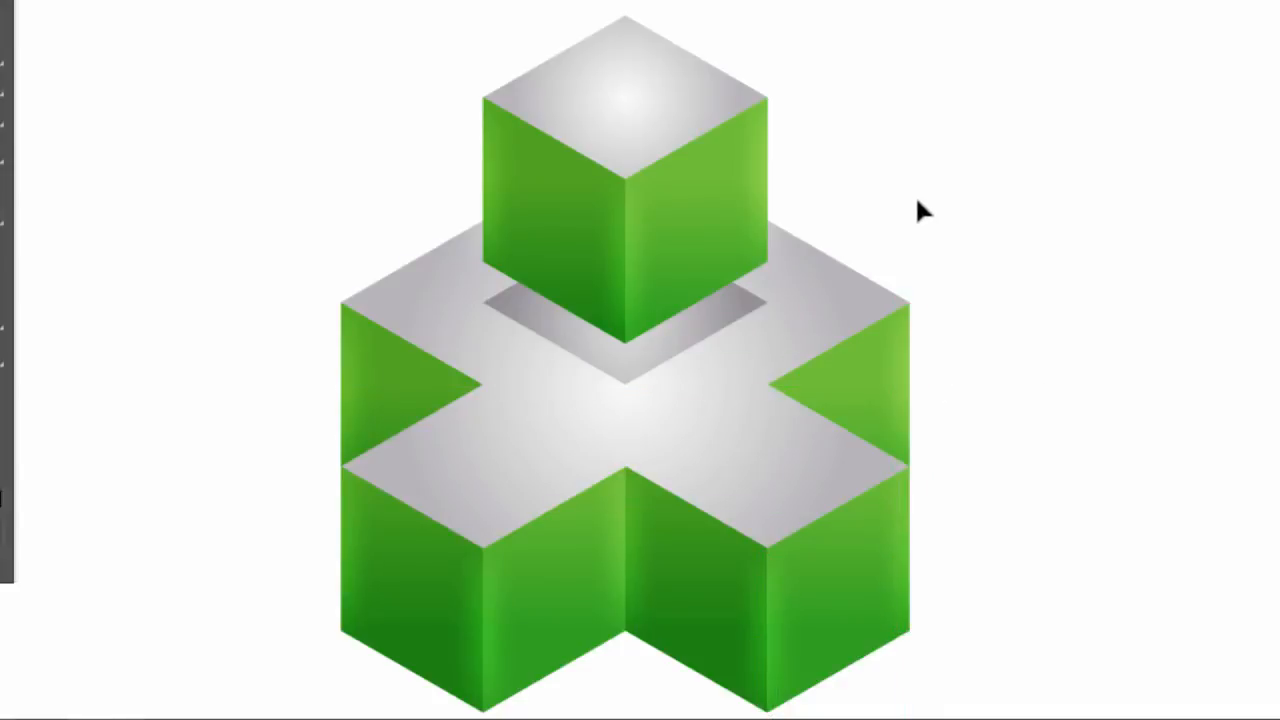
Delete the grey and green gradient sample squares above the cube artwork
{"action": "scroll", "coordinate": [906, 180], "scroll_direction": "down", "scroll_amount": 2}
{"action": "scroll", "coordinate": [909, 69], "scroll_direction": "up", "scroll_amount": 3}
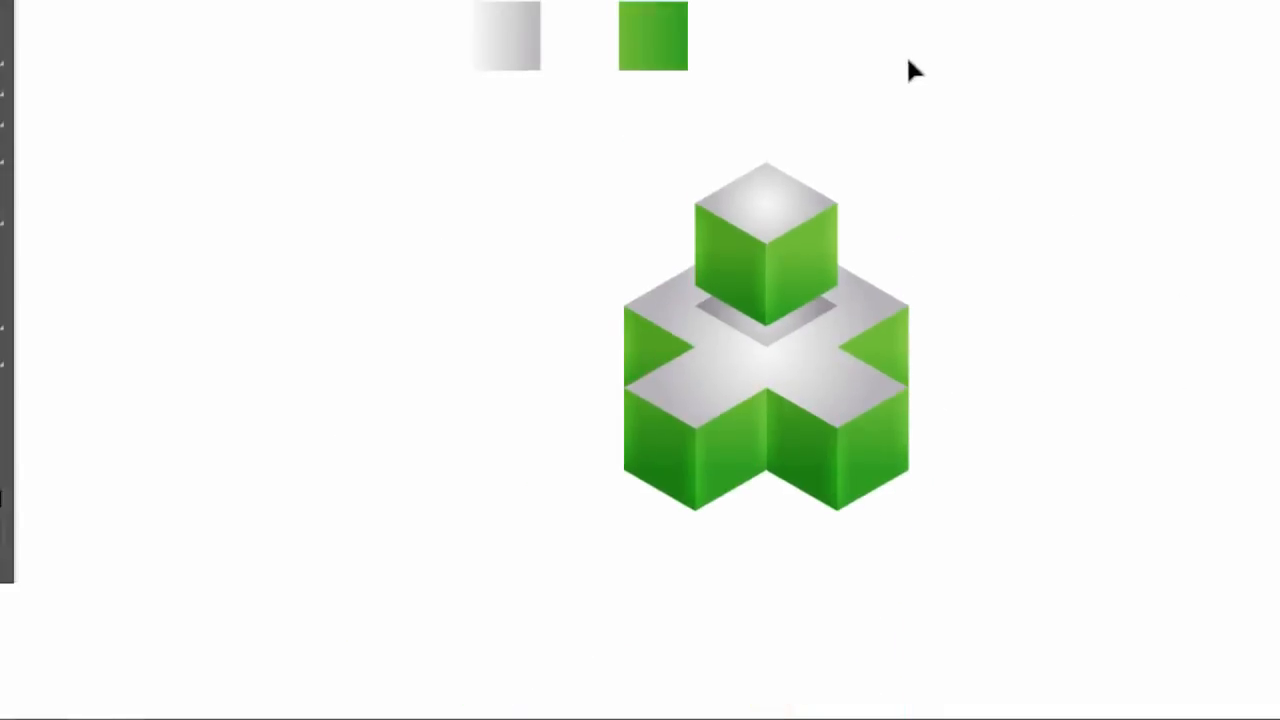
{"action": "left_click_drag", "start_coordinate": [800, 6], "coordinate": [368, 135]}
{"action": "key", "text": "Delete"}
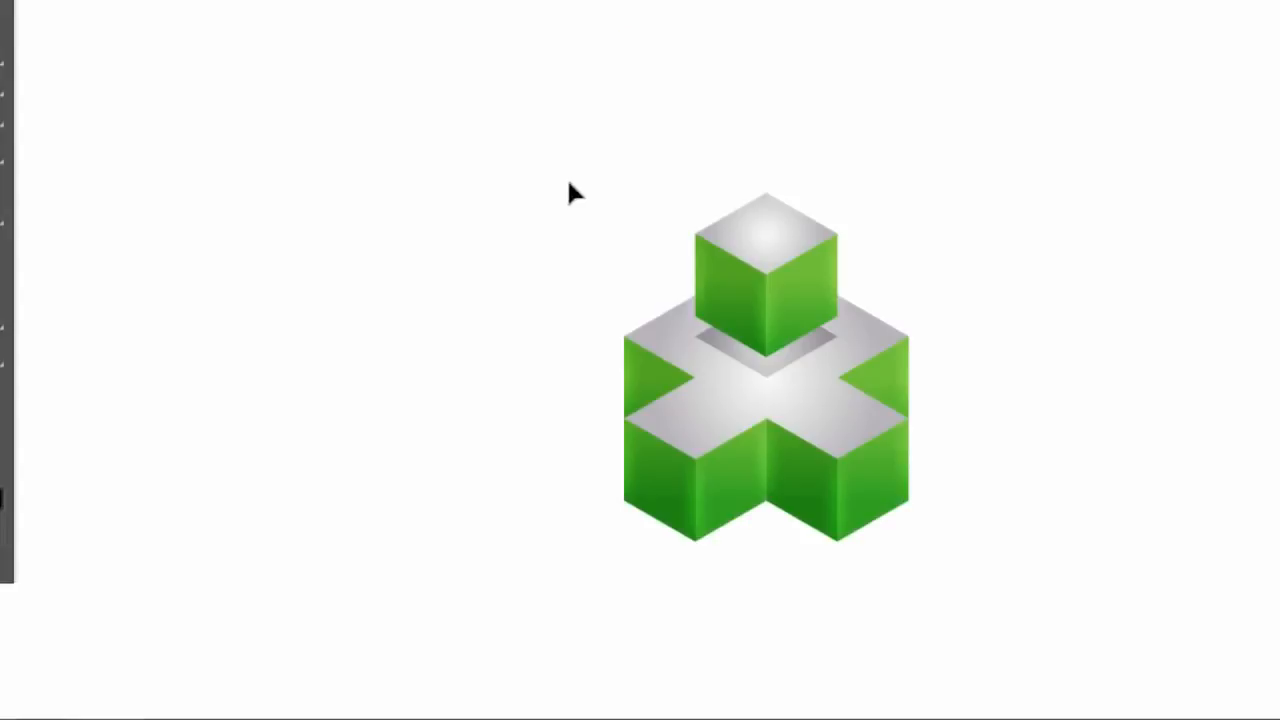